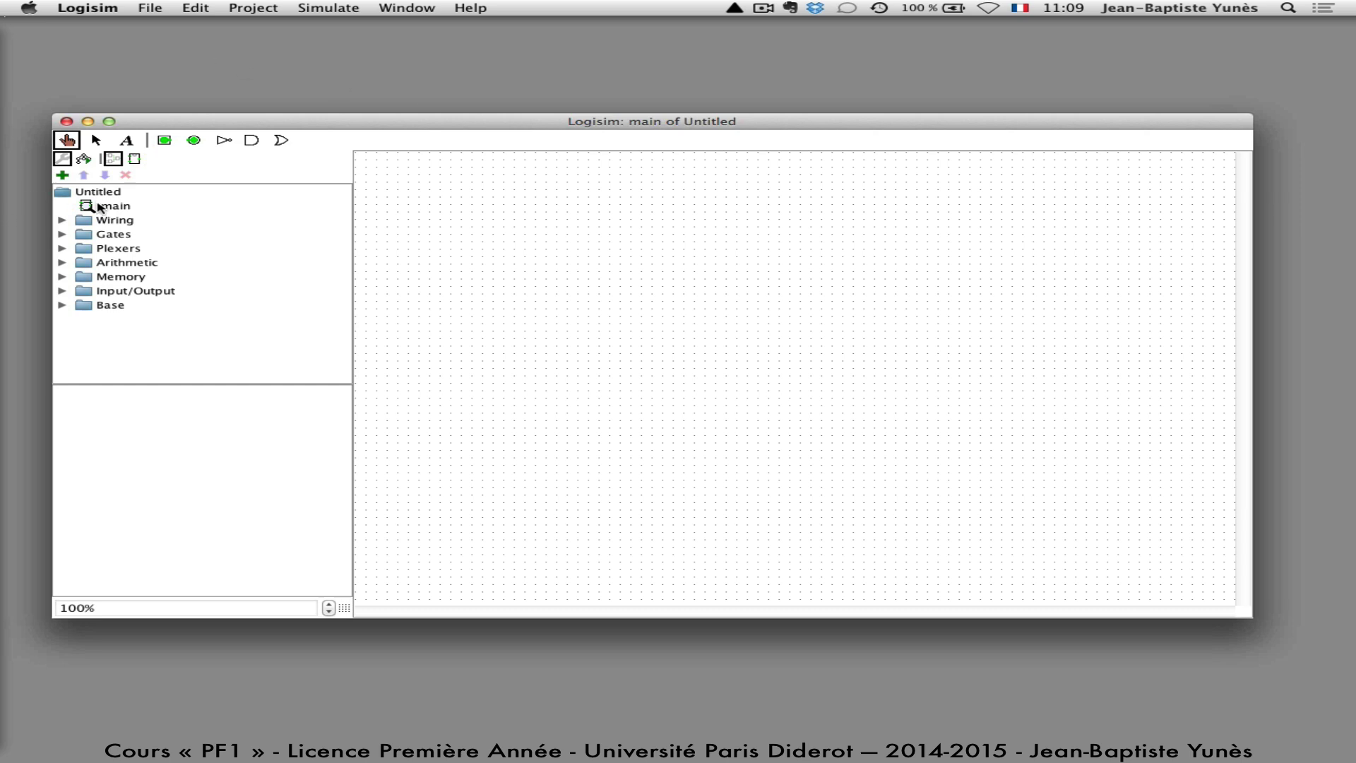
Look through the Wiring library, collapse it, expand the Gates library and enlarge the component list to show its gates.
left_click(62, 221)
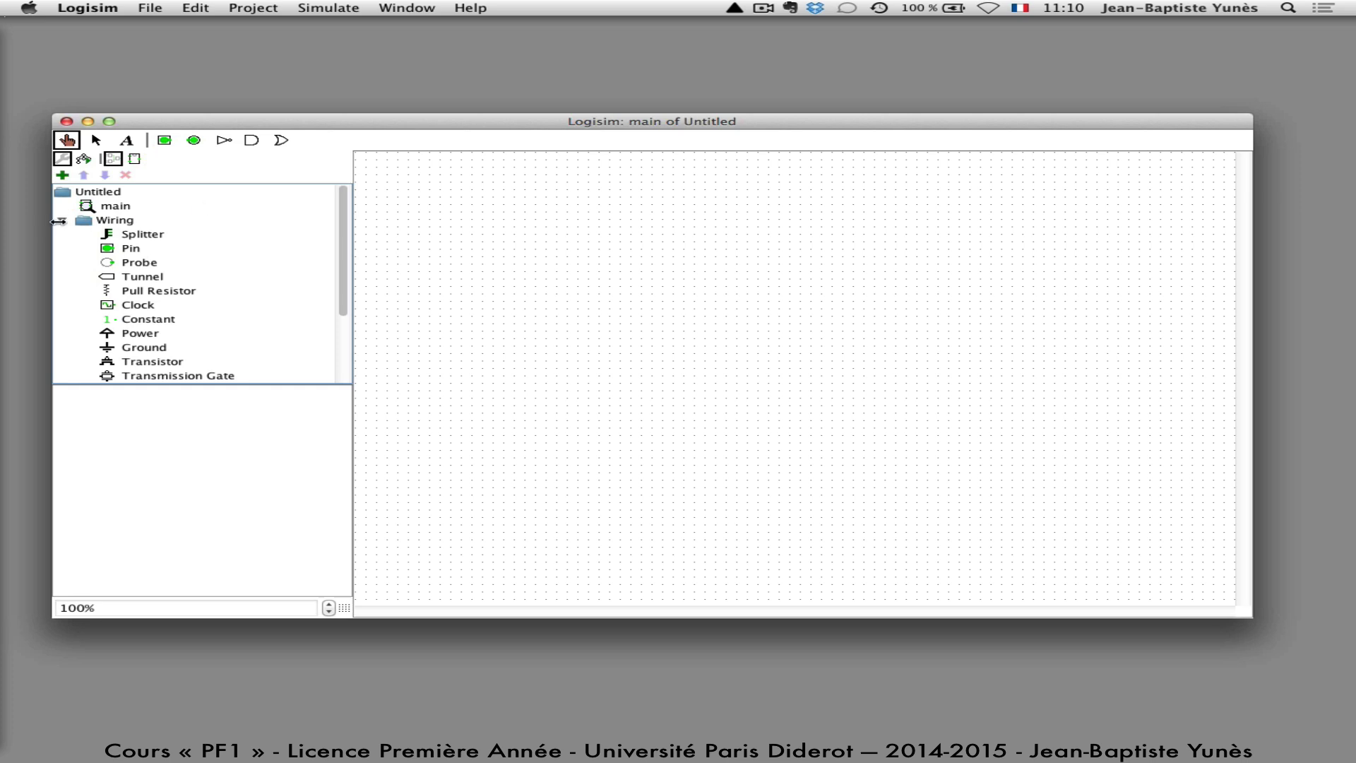
left_click(62, 221)
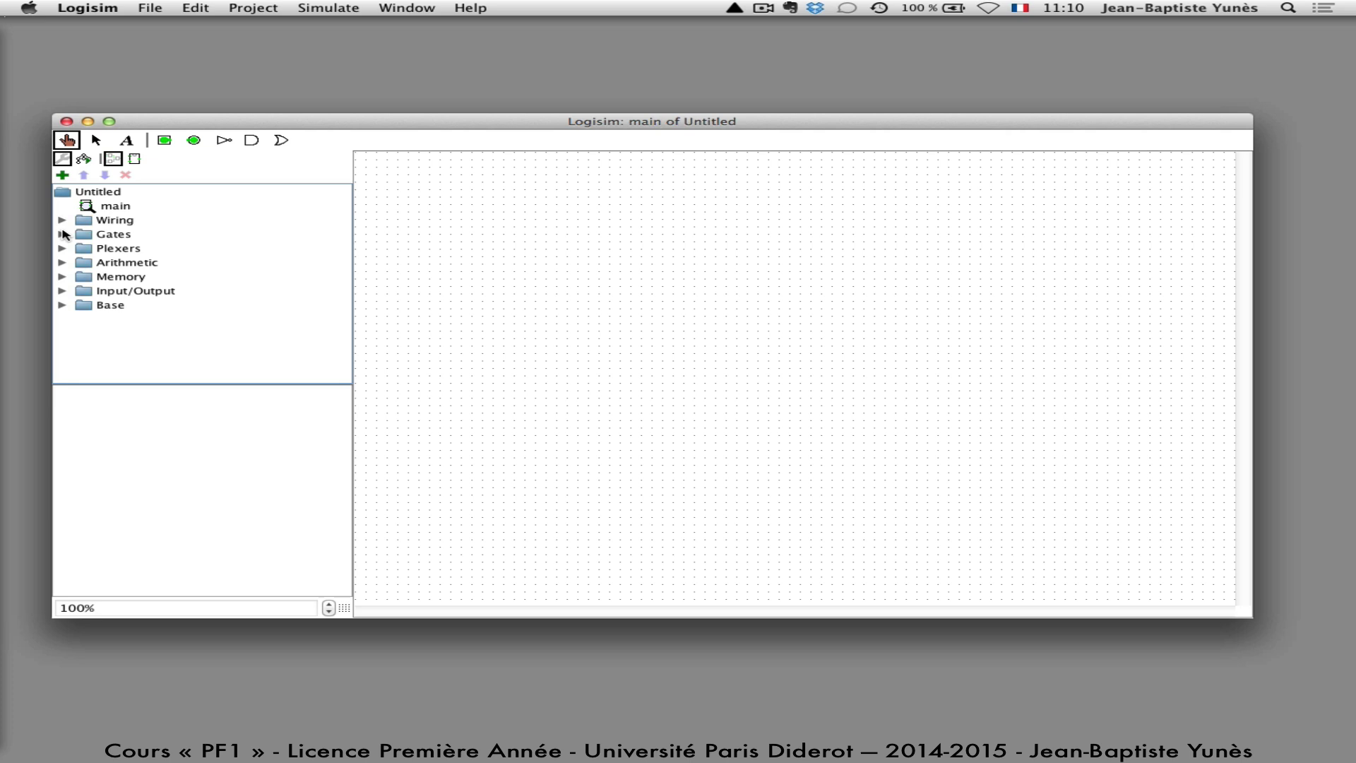
left_click(62, 235)
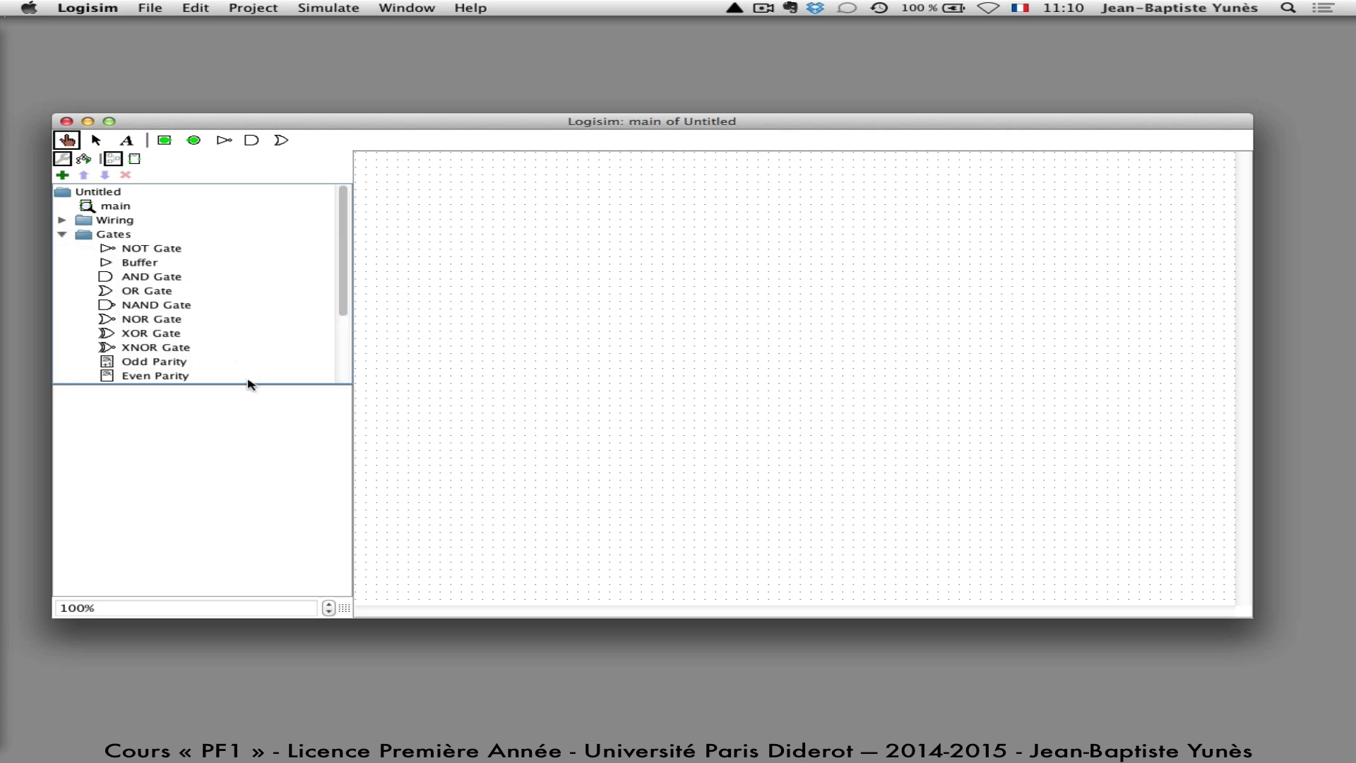
left_click_drag(247, 384, 247, 474)
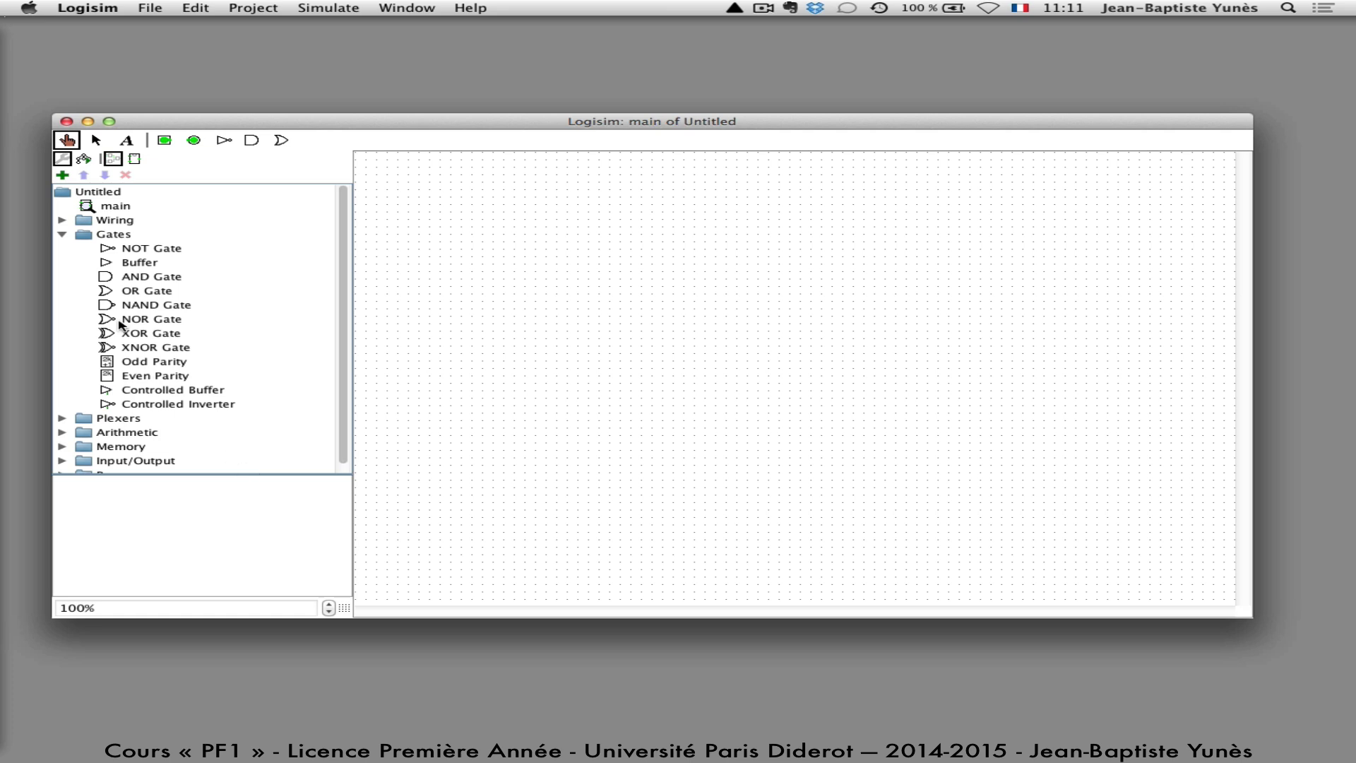
Place an OR gate in the upper part of the canvas and set its number of inputs to 2.
left_click(104, 292)
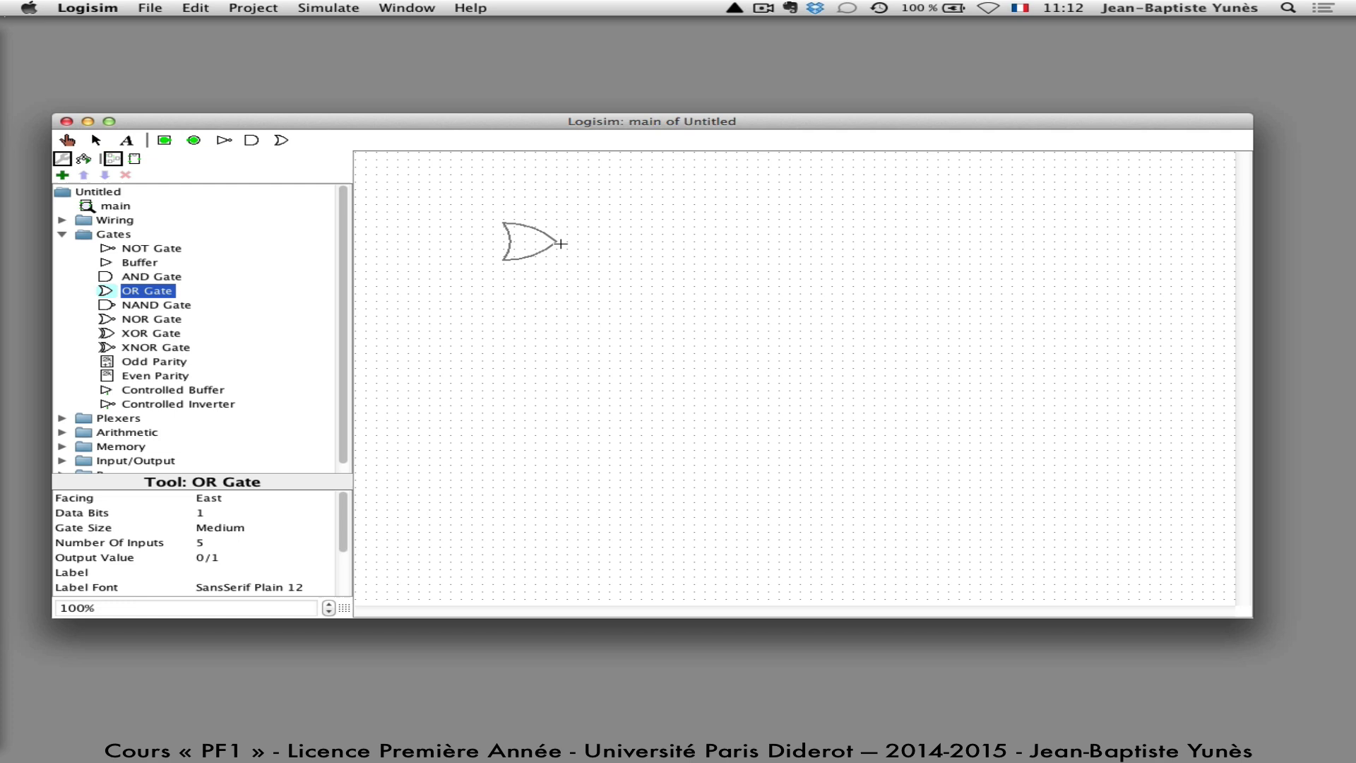
left_click(557, 241)
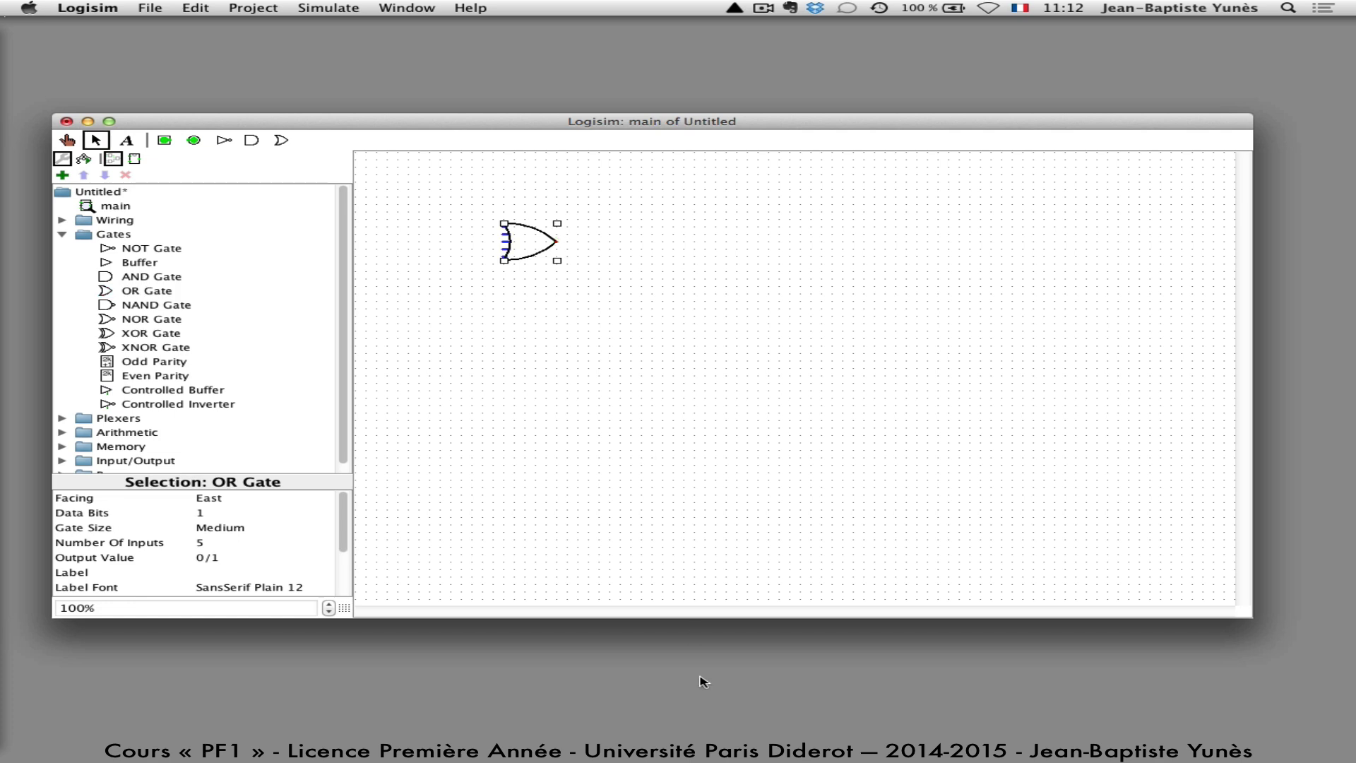
left_click_drag(446, 617, 446, 730)
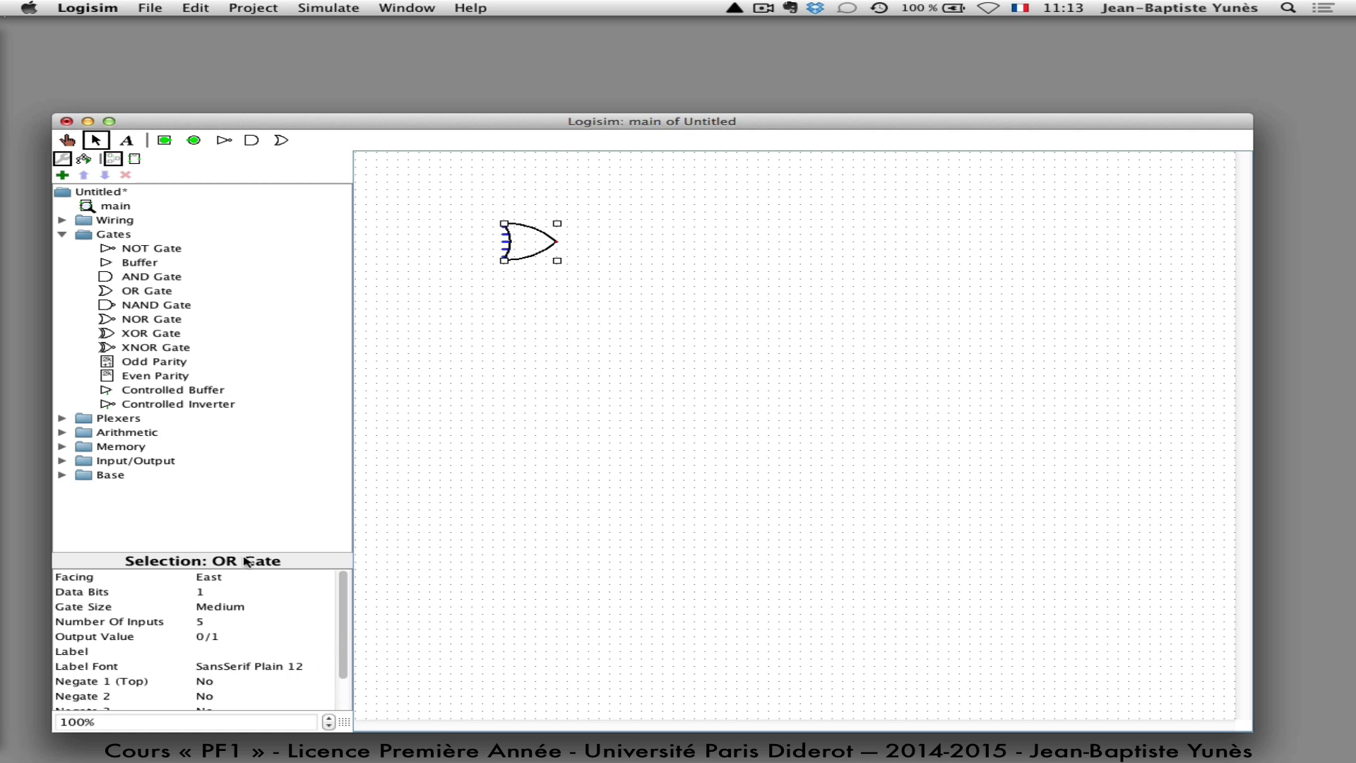
left_click_drag(239, 553, 238, 483)
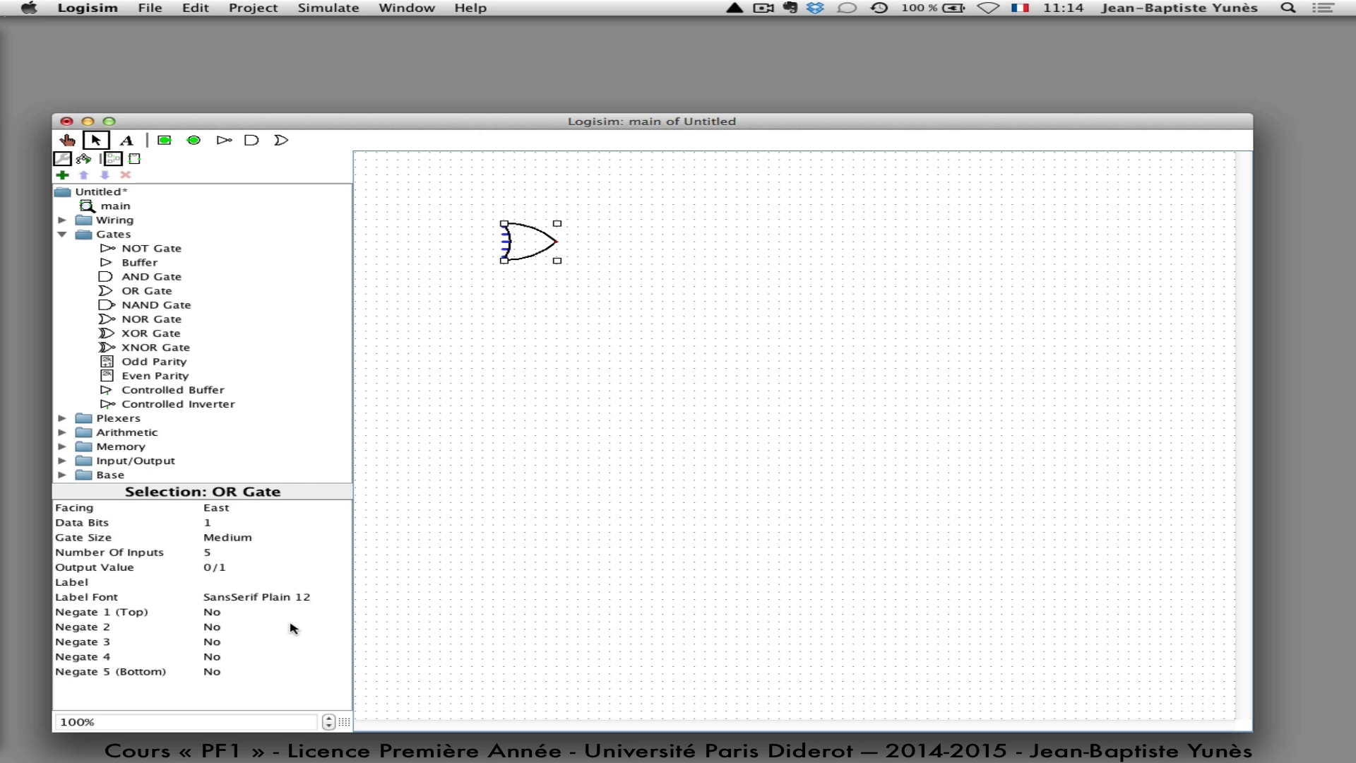
left_click(212, 553)
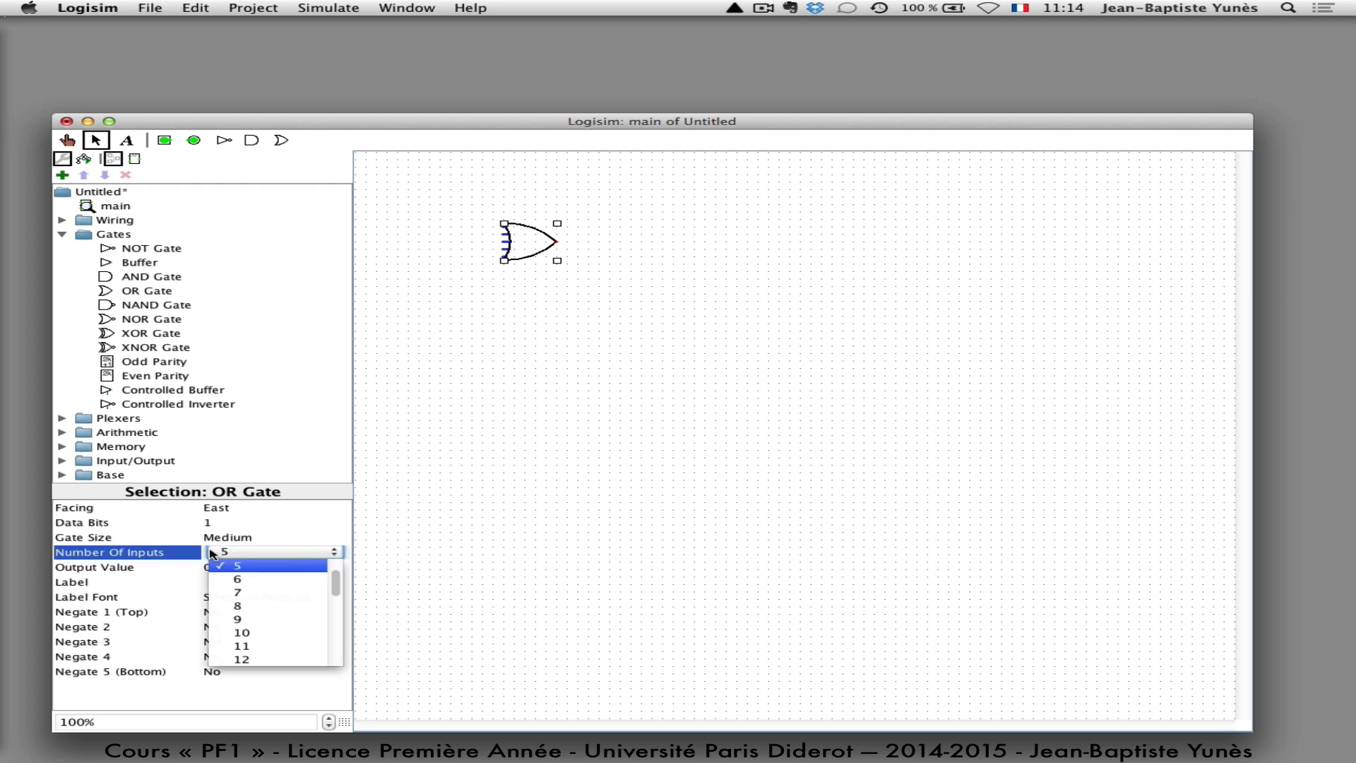
scroll(283, 590, "up", 3)
left_click(235, 567)
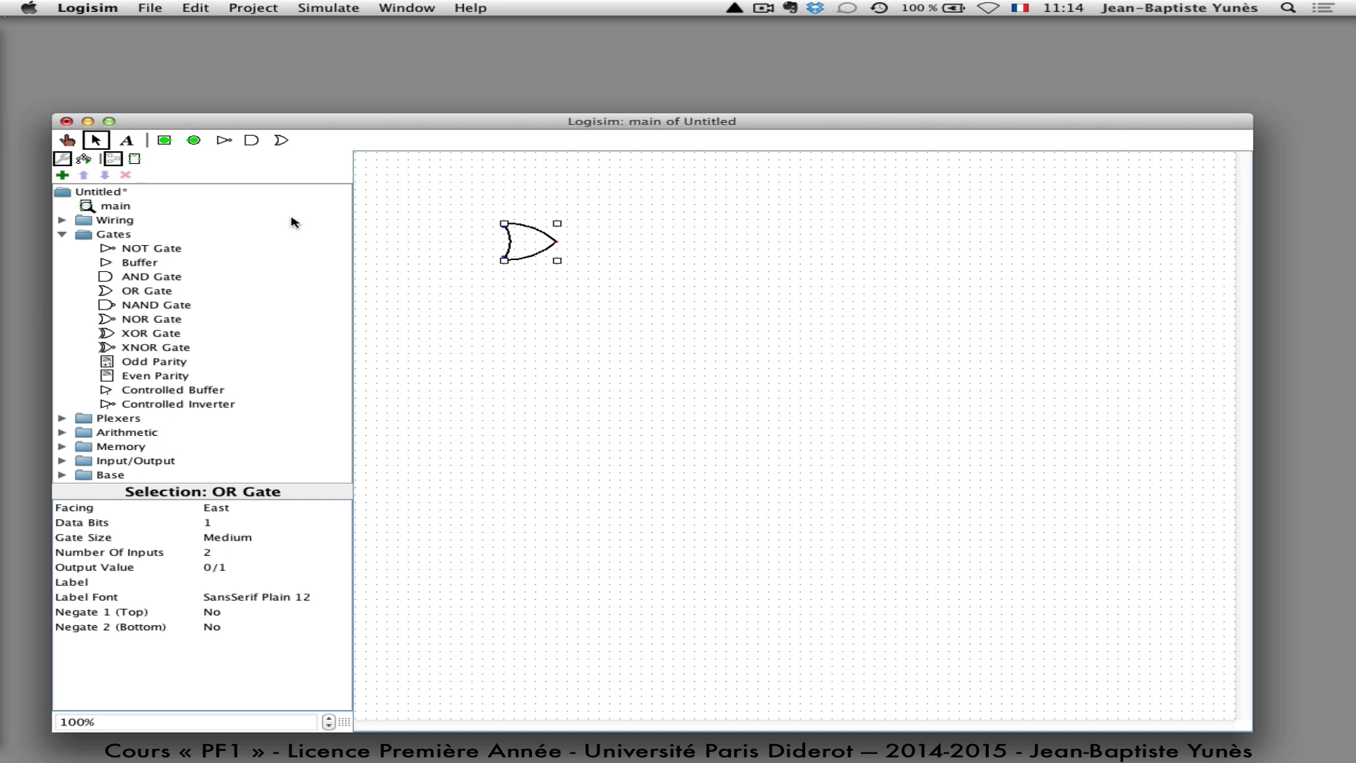
left_click(432, 235)
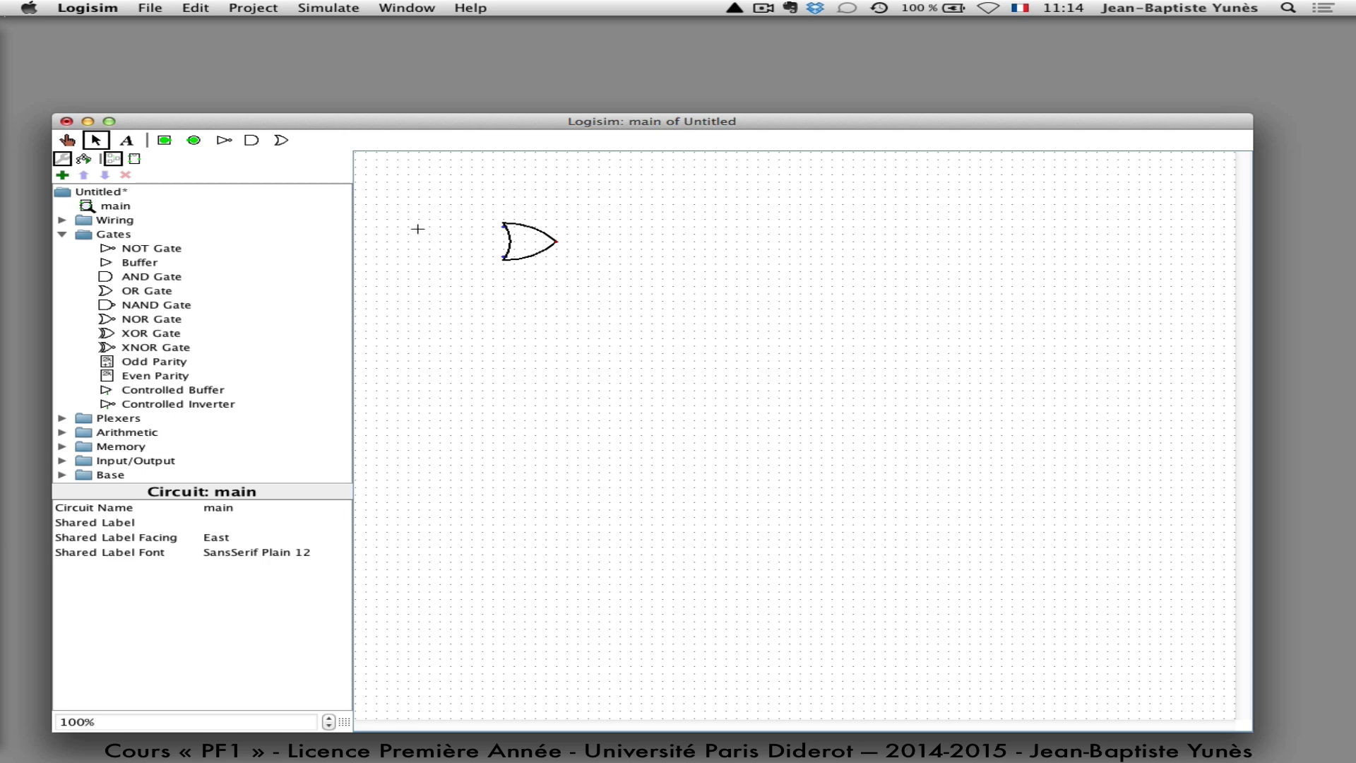
left_click_drag(418, 228, 482, 228)
left_click_drag(415, 227, 486, 324)
key("Delete")
Place two input pins before the OR gate, one above the other and level with its two inputs.
left_click(164, 140)
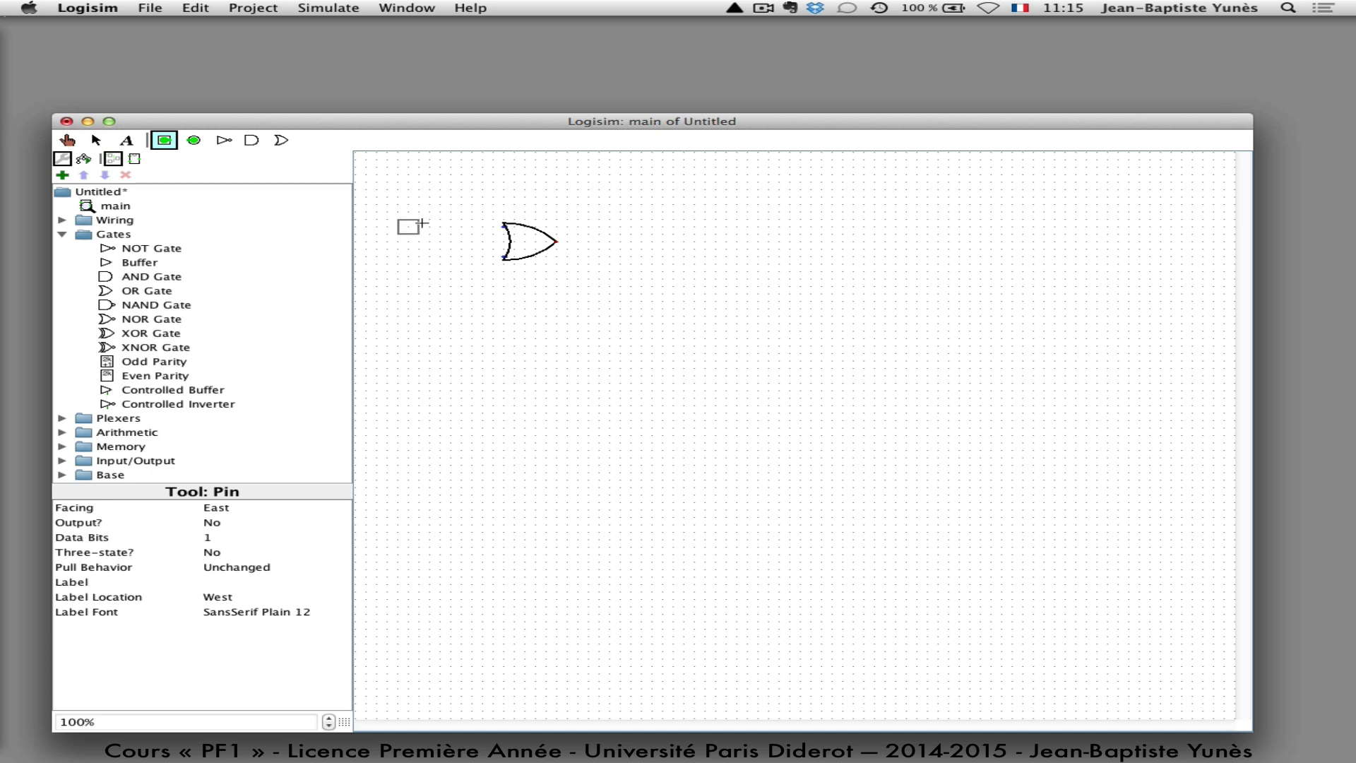
left_click(422, 223)
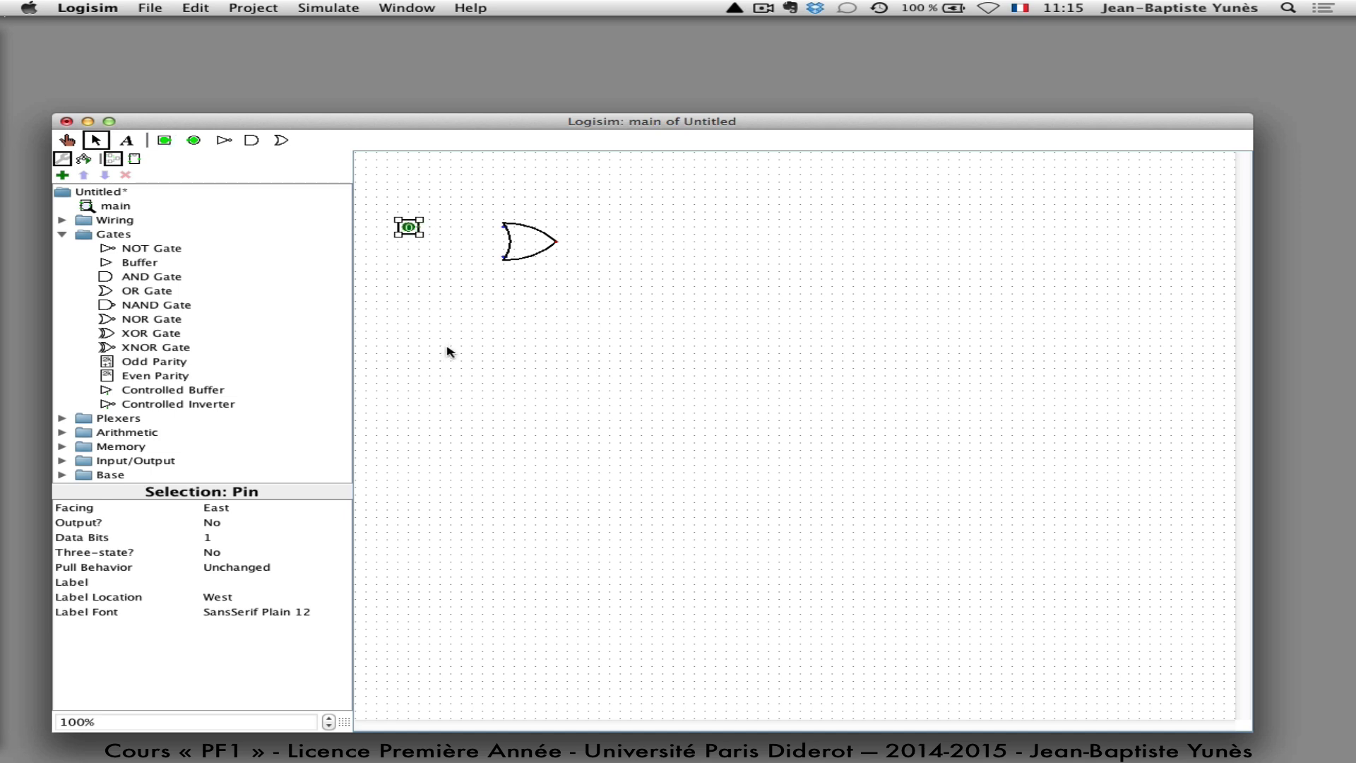
left_click(164, 141)
left_click(421, 255)
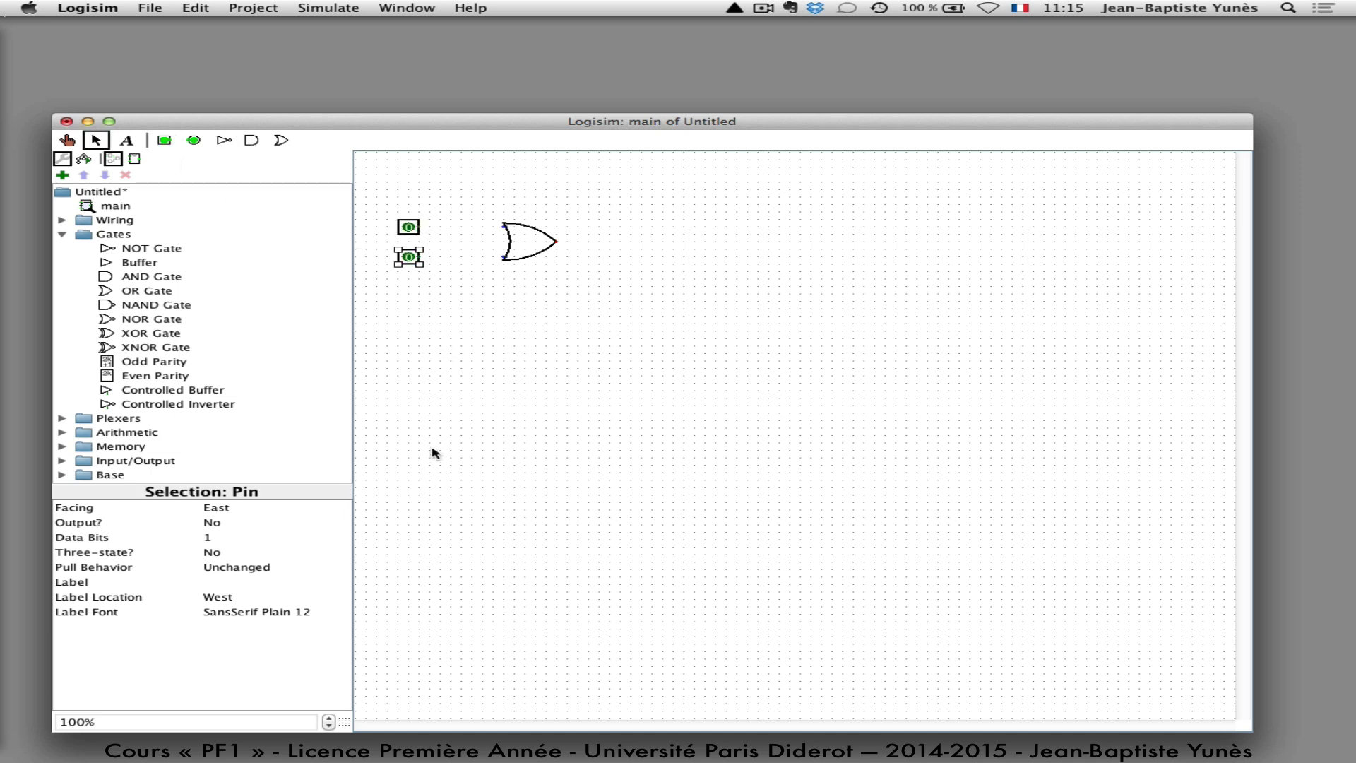
Wire the upper input pin to the OR gate's upper input and the lower pin to its lower input.
left_click_drag(420, 227, 503, 227)
left_click_drag(502, 226, 511, 363)
left_click_drag(420, 227, 503, 228)
left_click_drag(418, 254, 503, 258)
Place an output pin level with the OR gate's output and wire the gate's output to it.
left_click(194, 141)
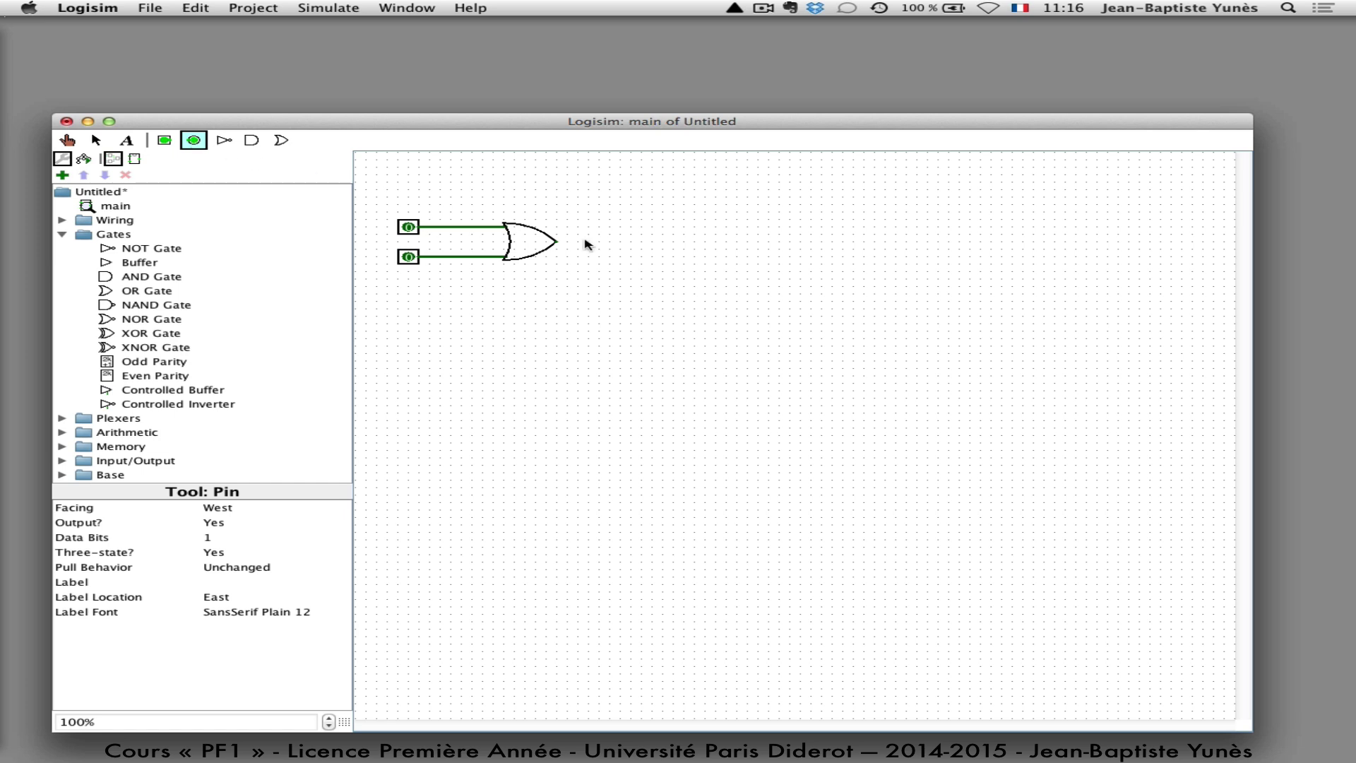
left_click(702, 242)
left_click_drag(556, 242, 705, 246)
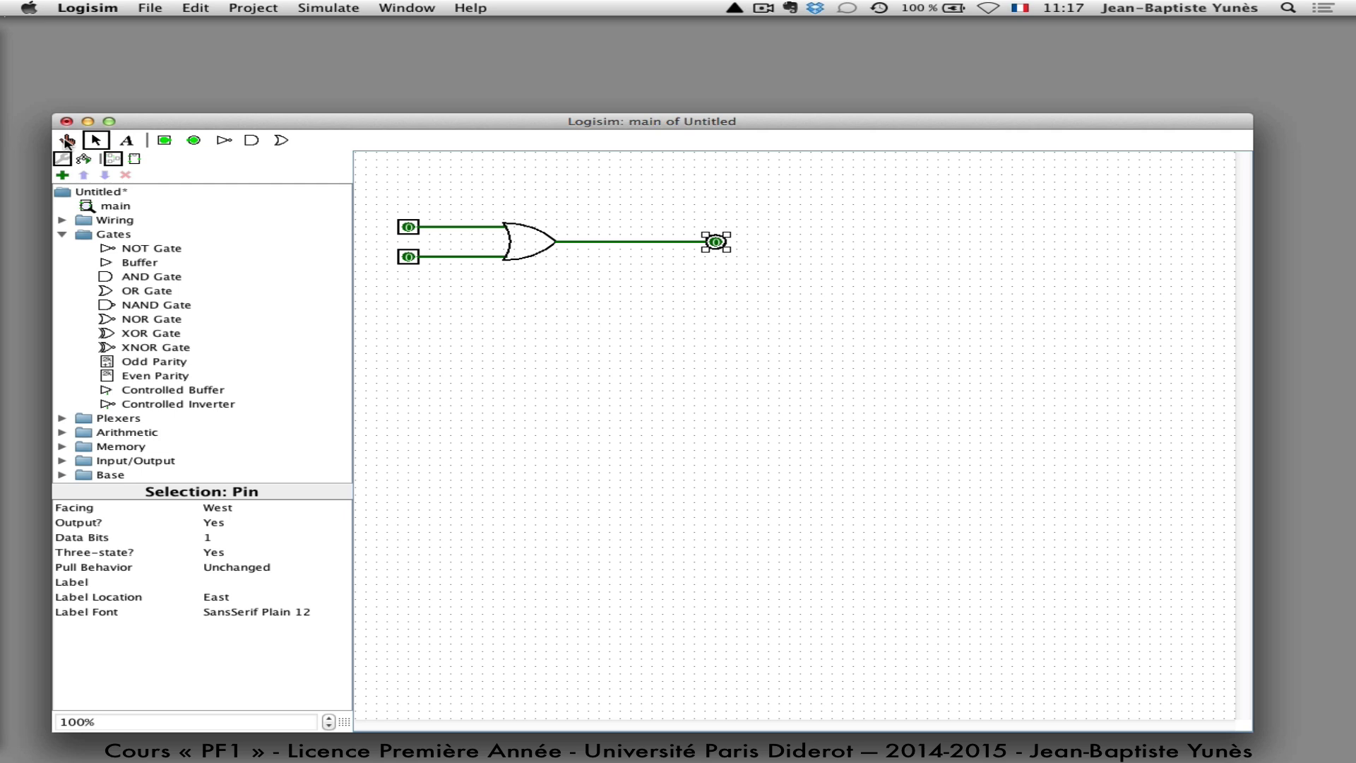
Test the OR gate by toggling its two input pins through 1/0, 0/1 and 1/1.
left_click(67, 140)
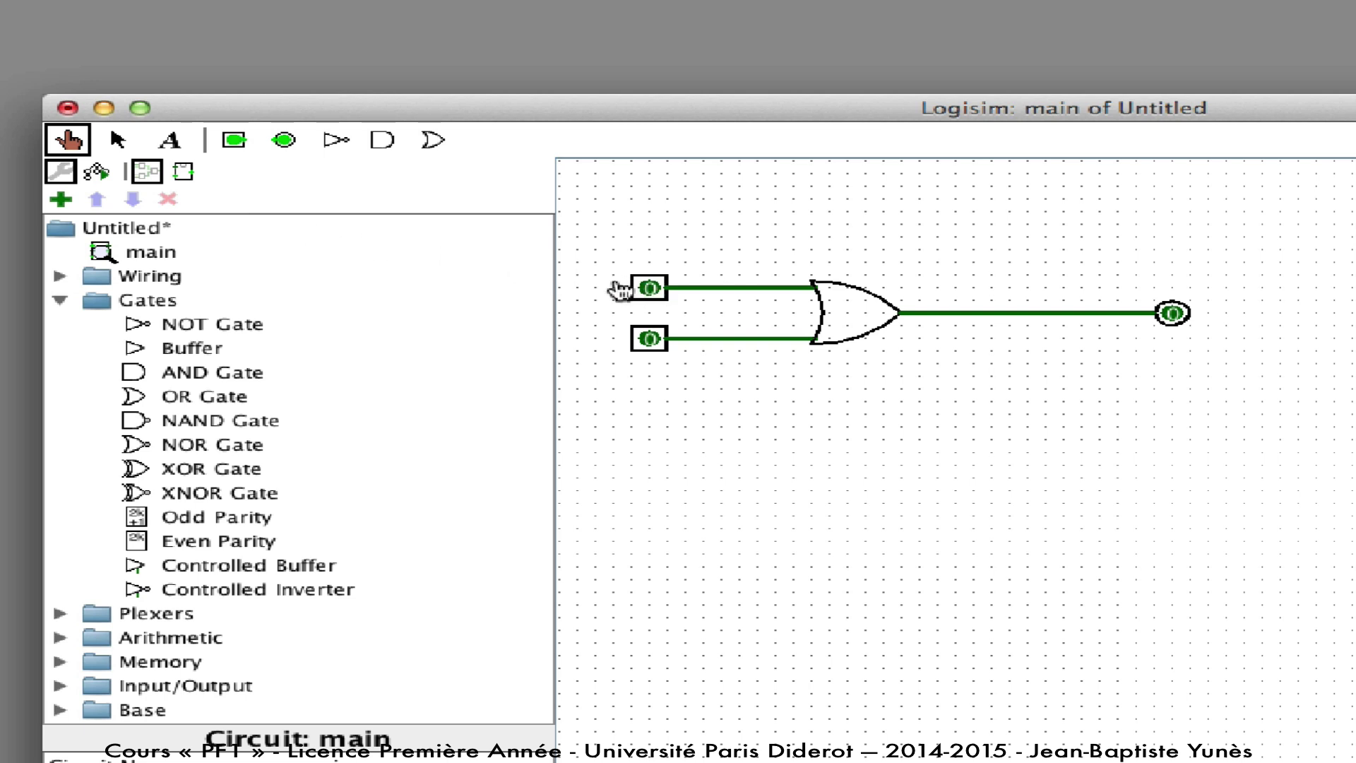
left_click(649, 288)
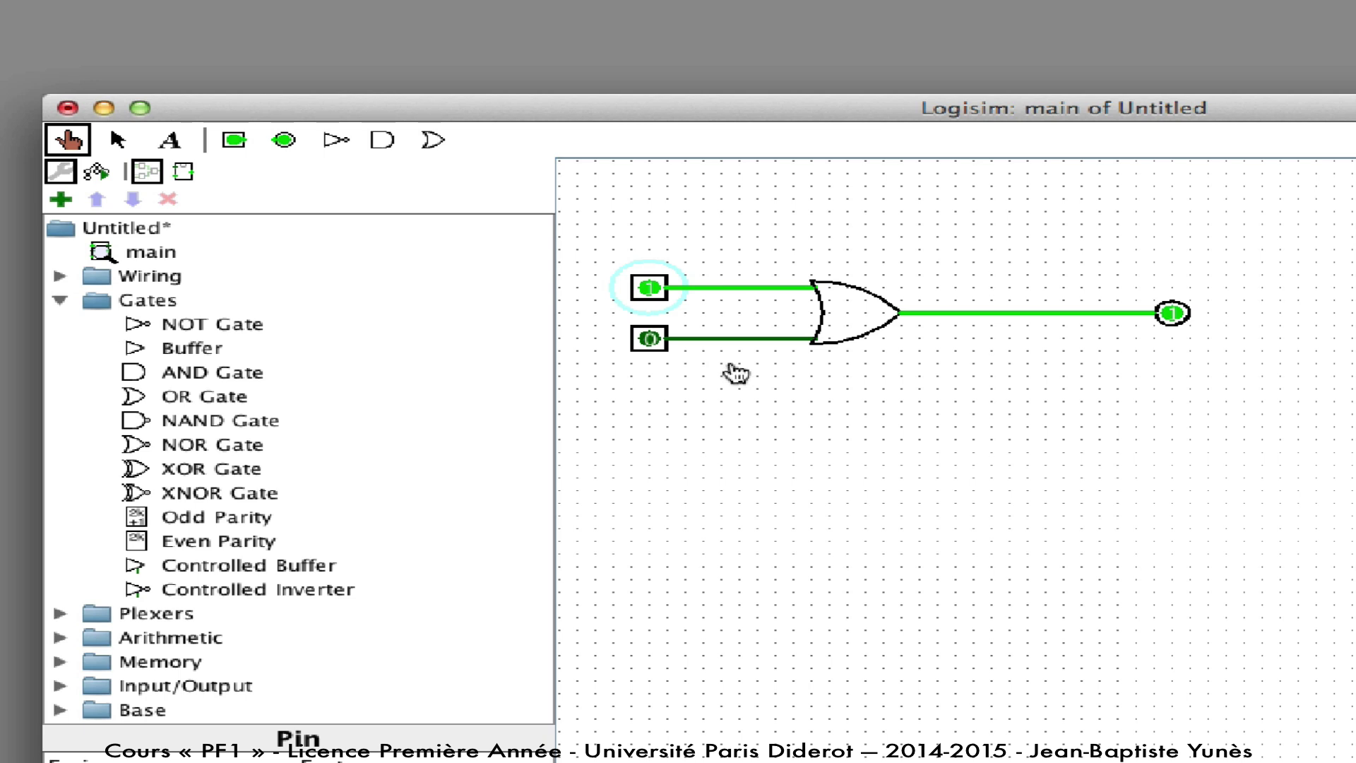
left_click(649, 339)
left_click(649, 288)
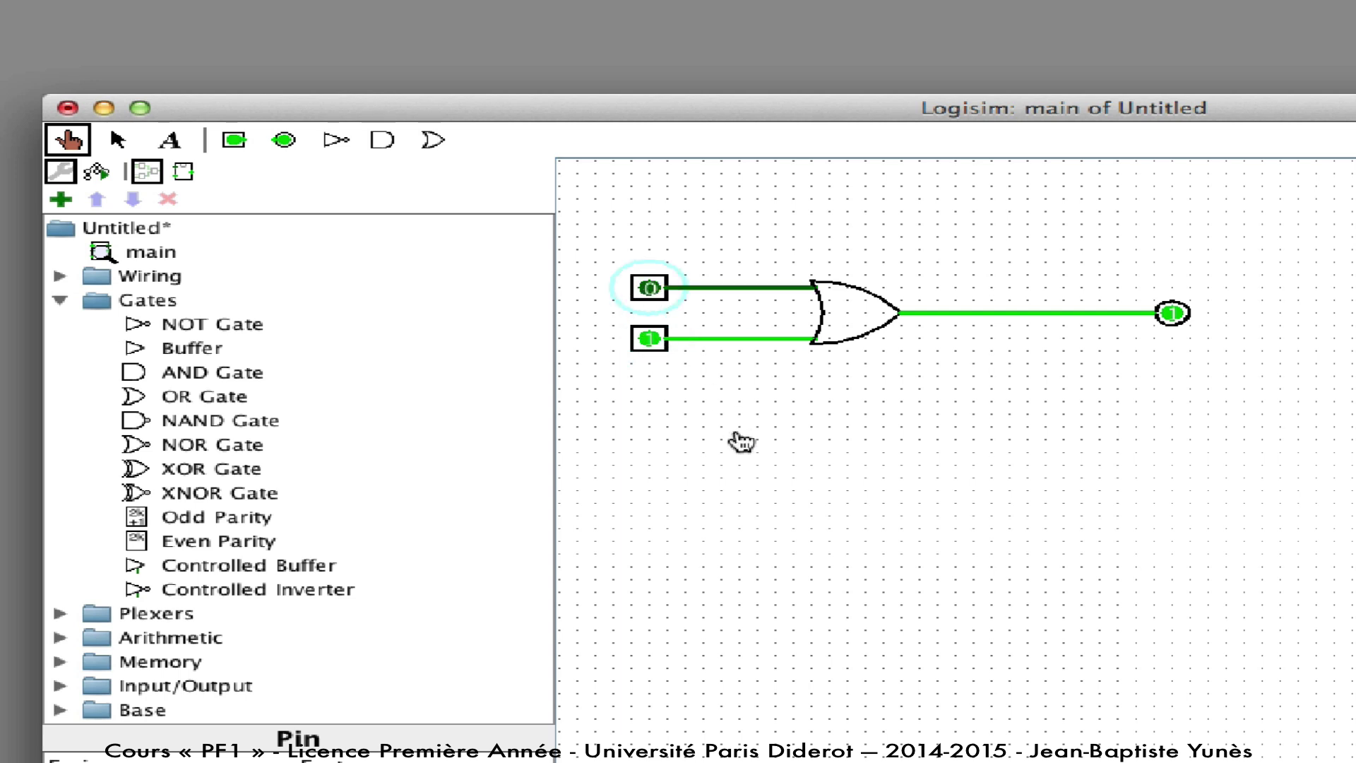
left_click(650, 288)
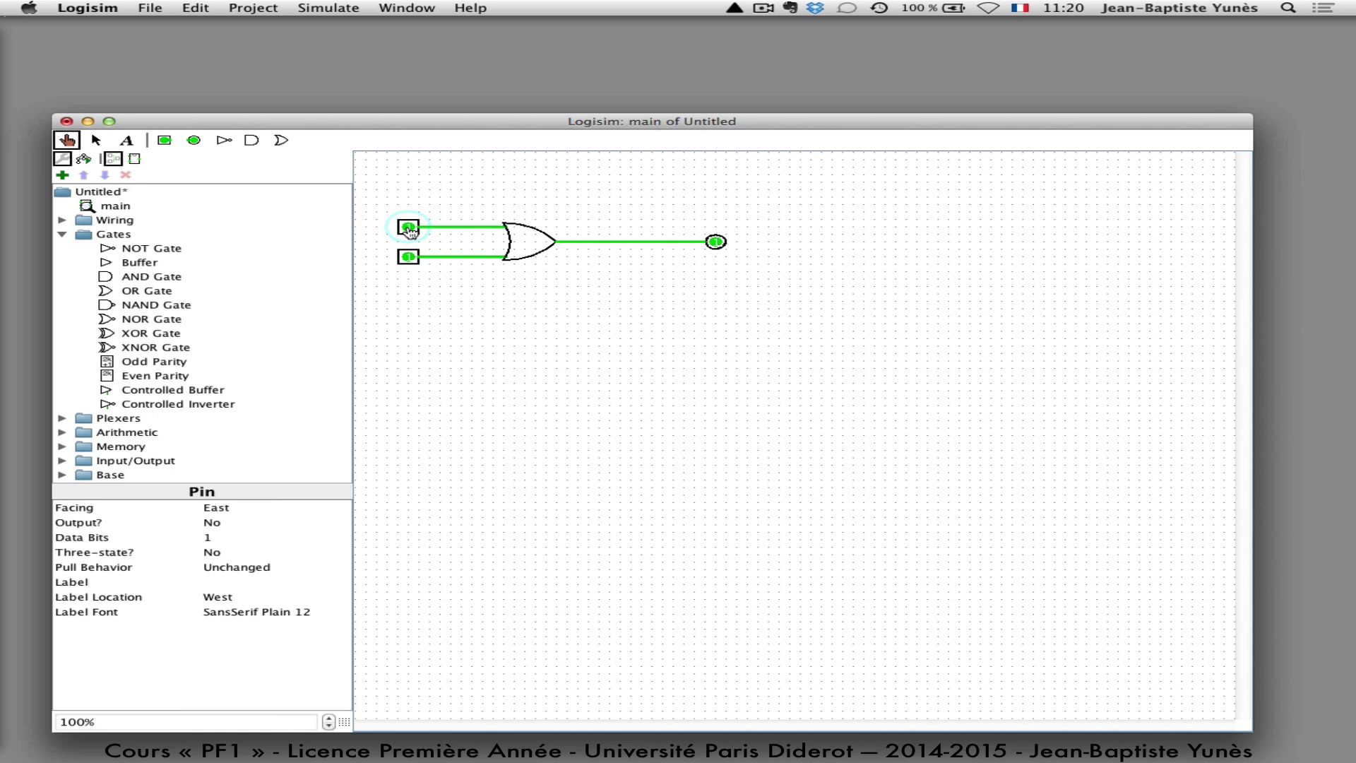
Delete the output pin and shorten the OR gate's output wire to leave room for another gate.
left_click(97, 140)
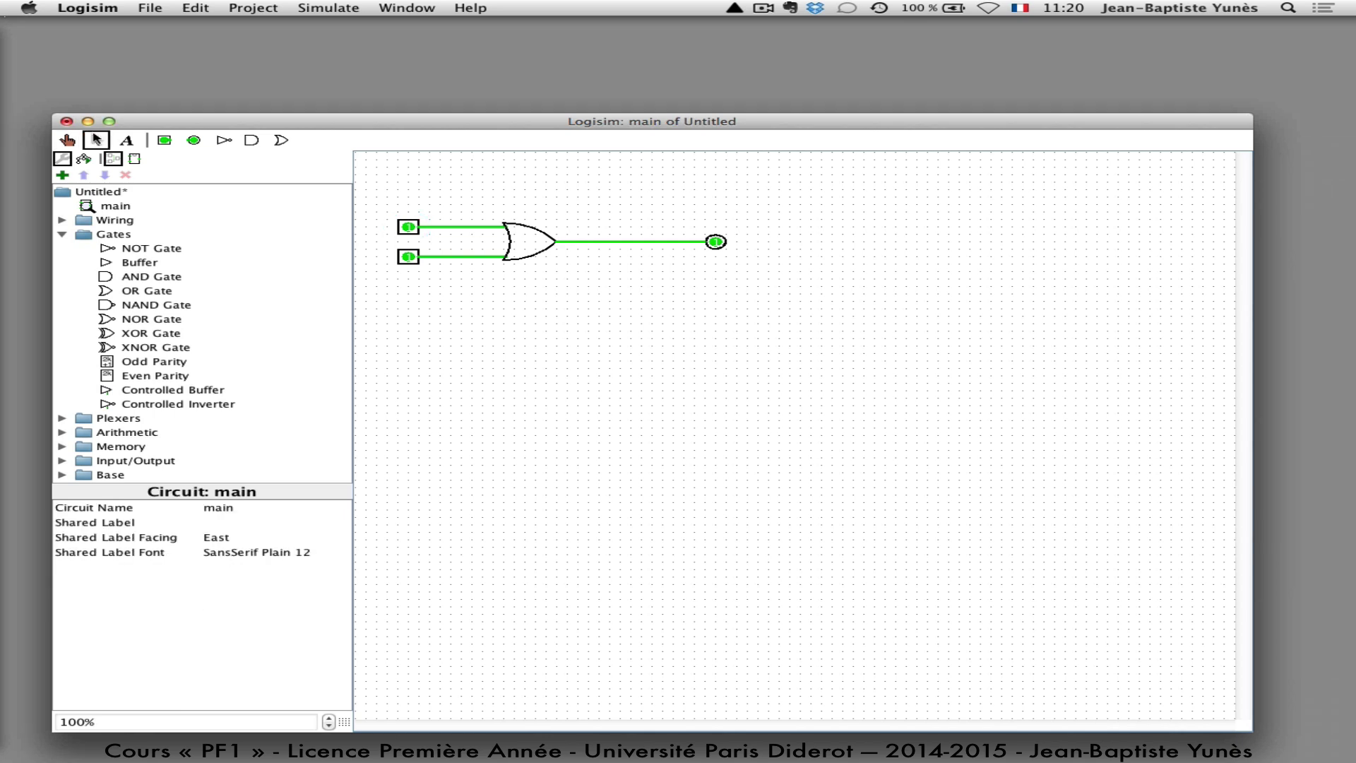
left_click(715, 242)
key("Delete")
left_click_drag(706, 242, 620, 243)
Place an AND gate at the end of the OR gate's output wire and set its number of inputs to 2.
left_click(108, 280)
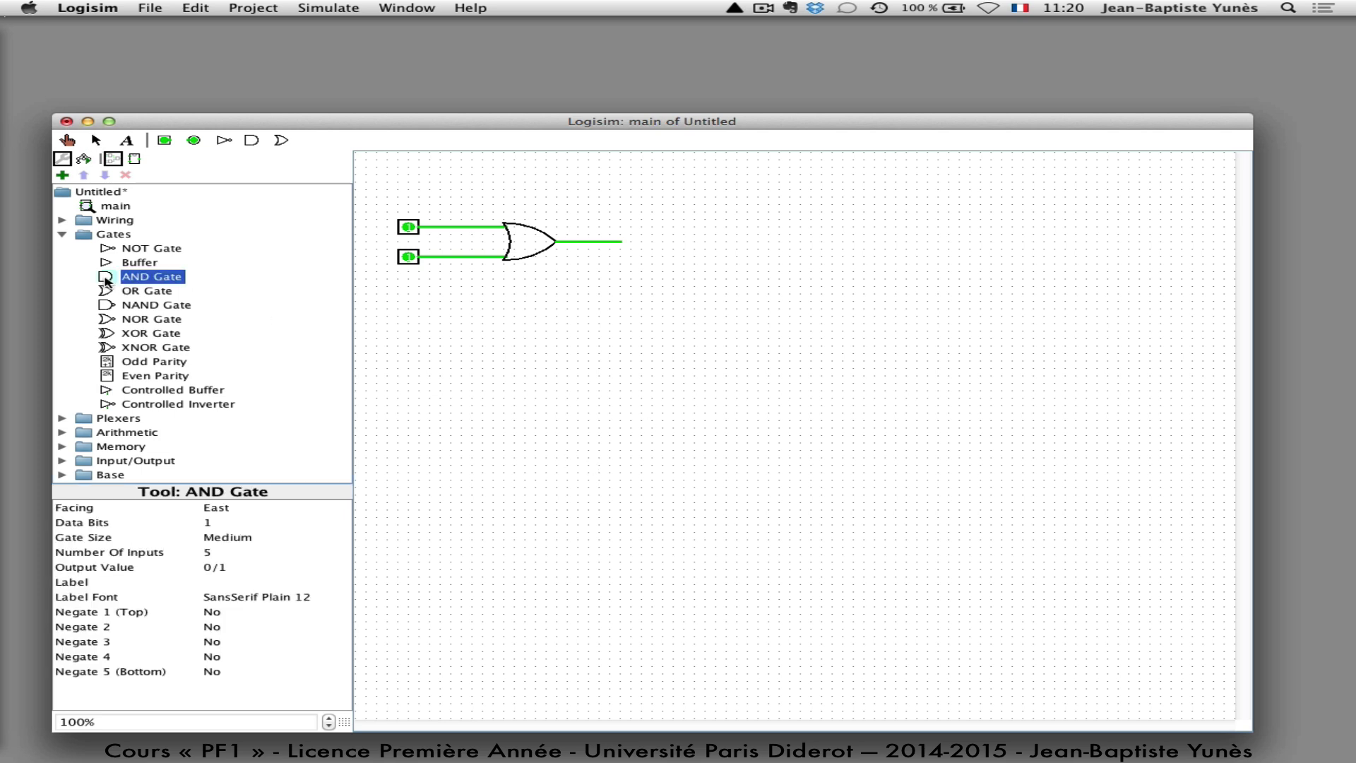
left_click(675, 248)
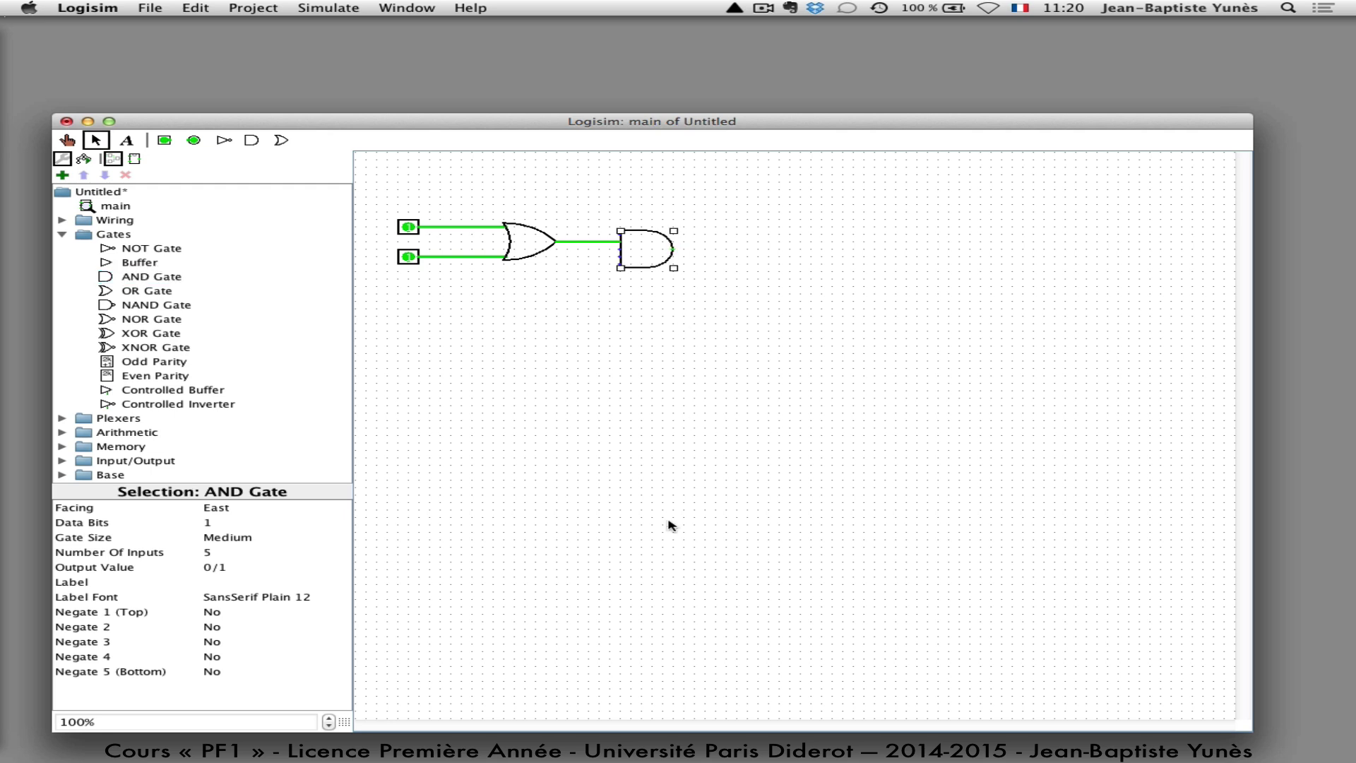
left_click(212, 552)
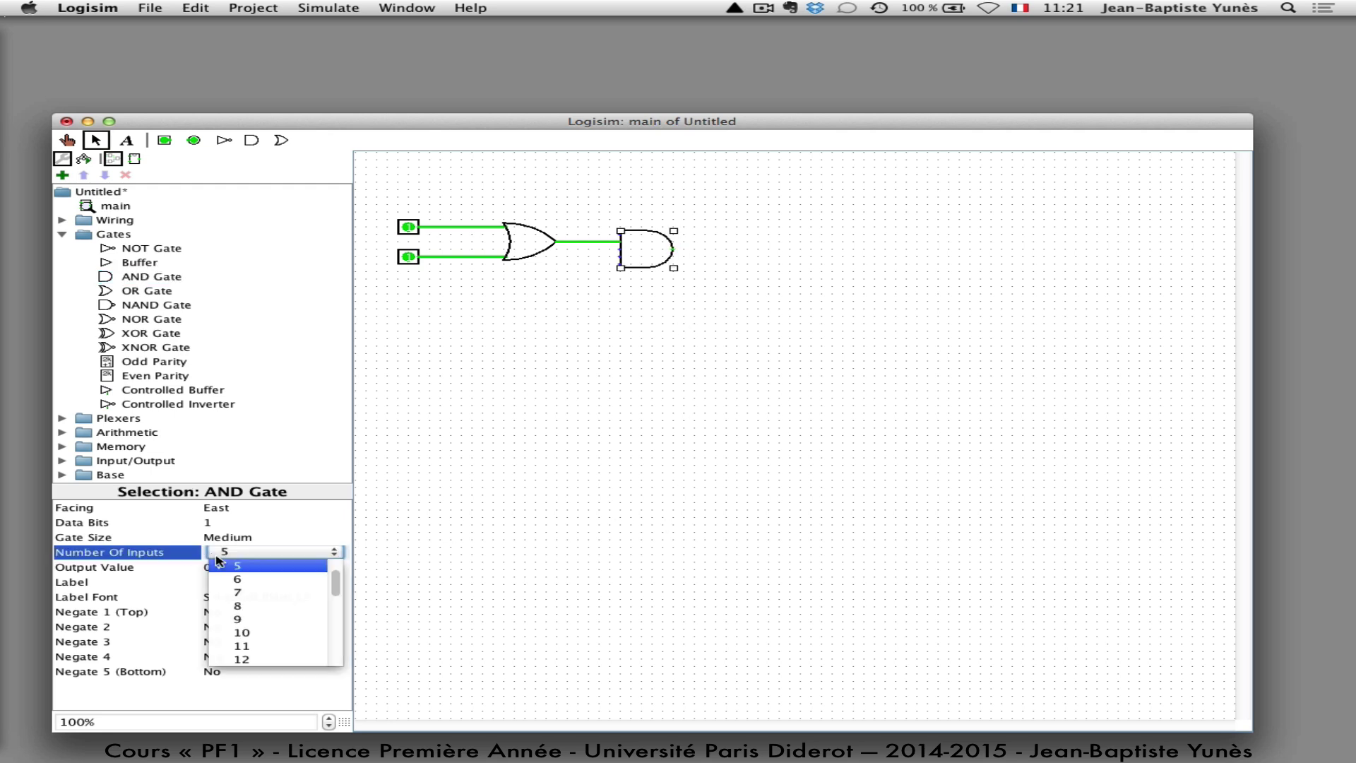
key("Down")
key("Down")
key("Down")
left_click(238, 567)
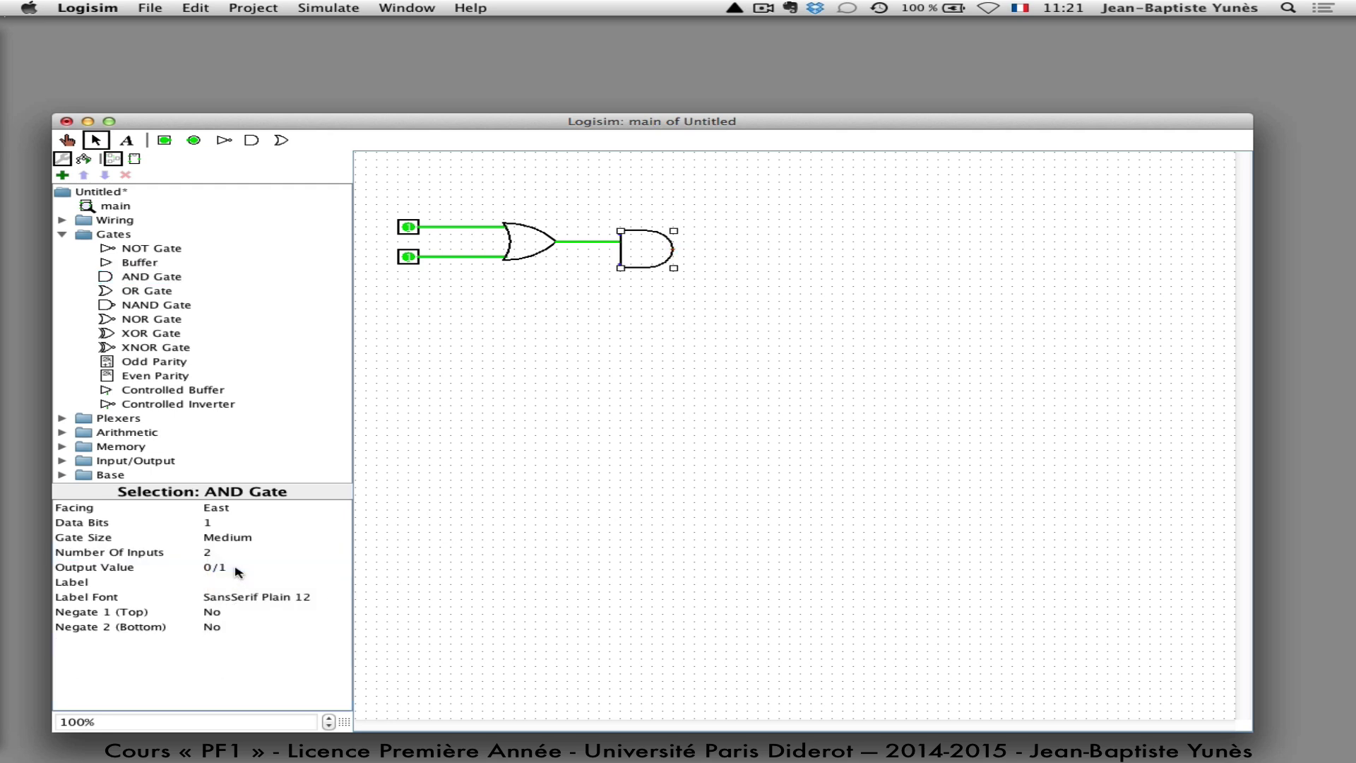
Move the AND gate so its upper input meets the OR gate's output wire, with more space between the two gates.
mouse_move(638, 252)
left_mouse_down()
mouse_move(671, 259)
mouse_move(636, 259)
left_mouse_up()
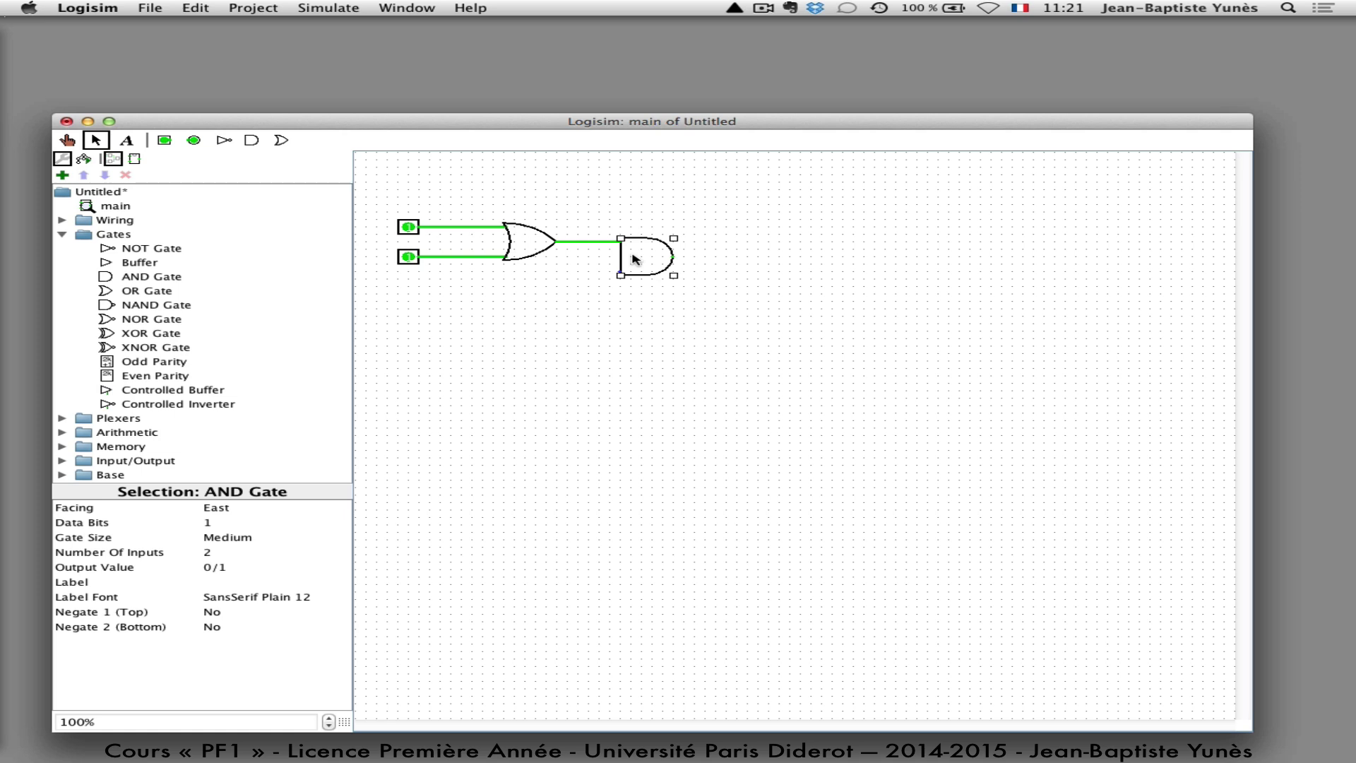
left_click_drag(634, 260, 755, 210)
left_click_drag(1040, 378, 683, 260)
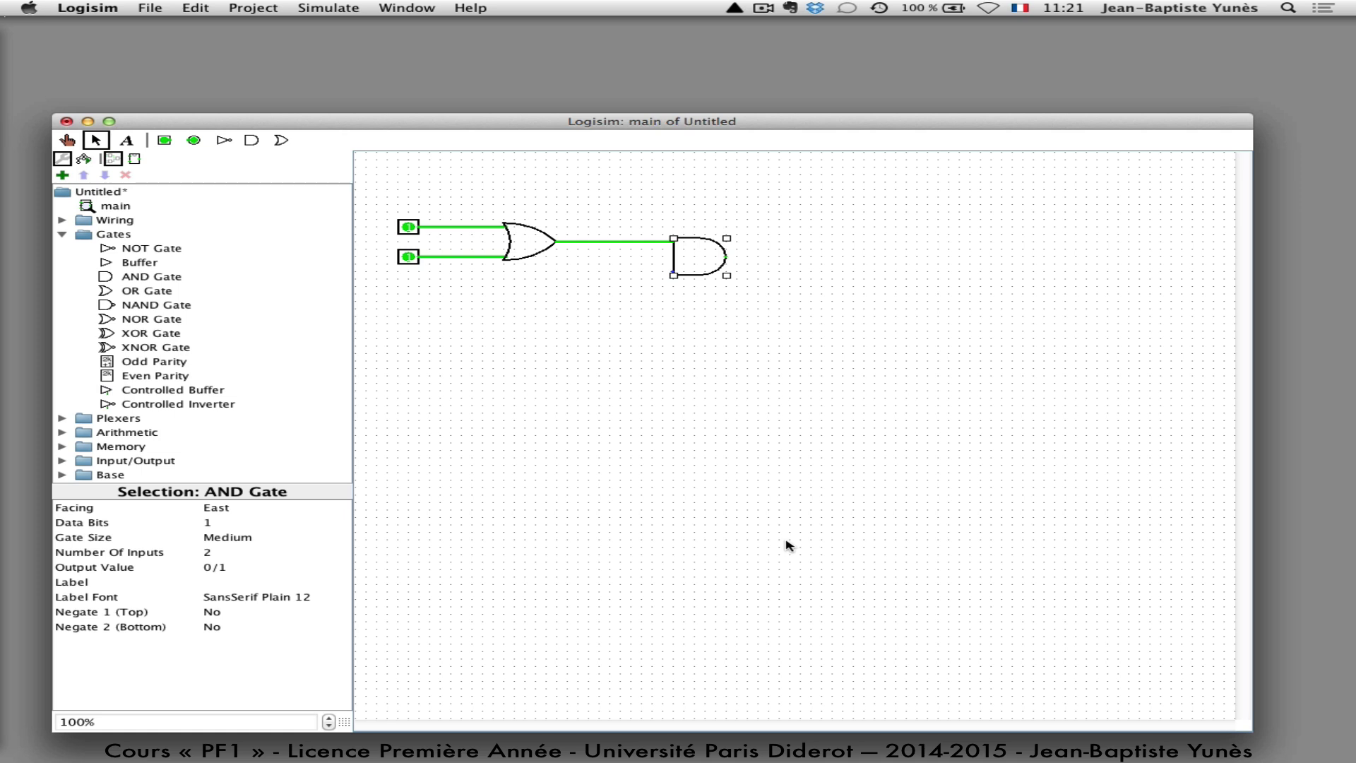
Place a third input pin below the other two and wire it to the AND gate's lower input.
left_click(164, 141)
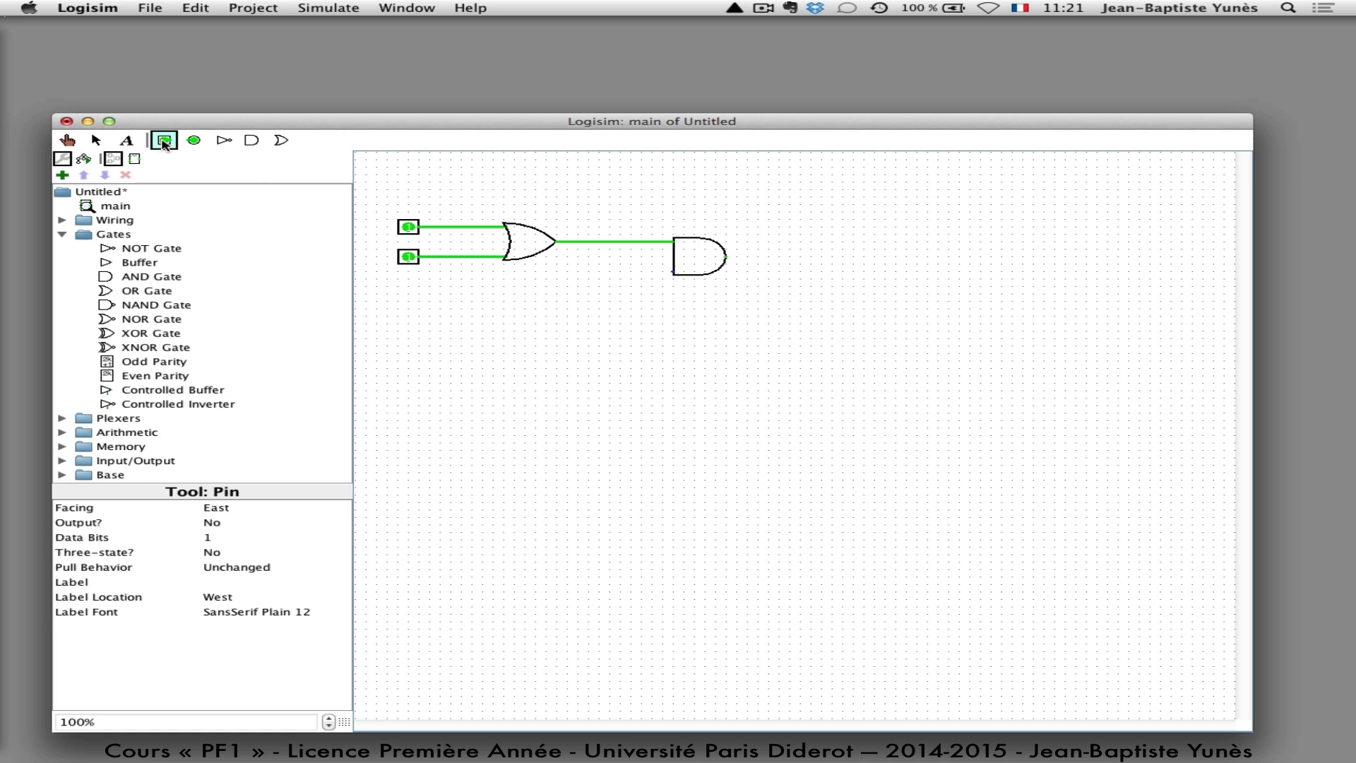
left_click(408, 294)
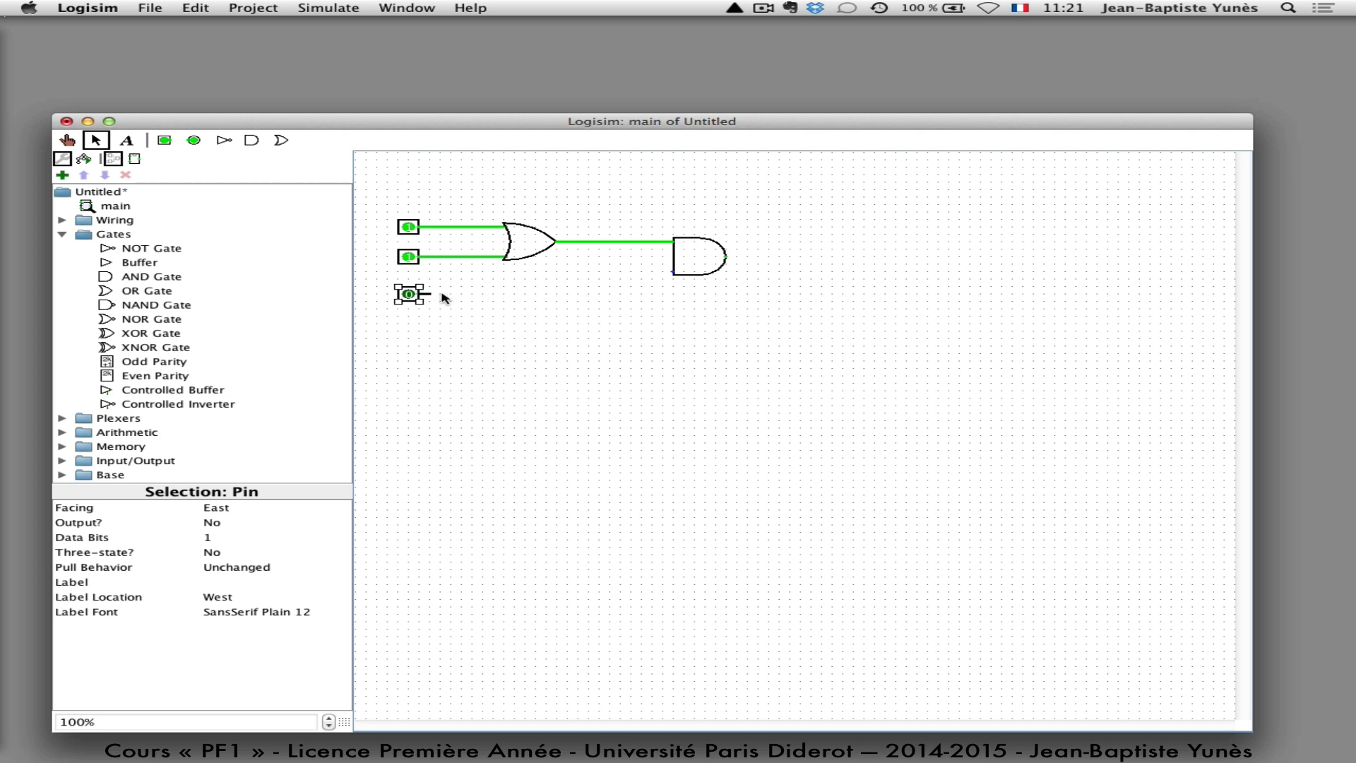
left_click_drag(424, 294, 672, 271)
left_click(1017, 620)
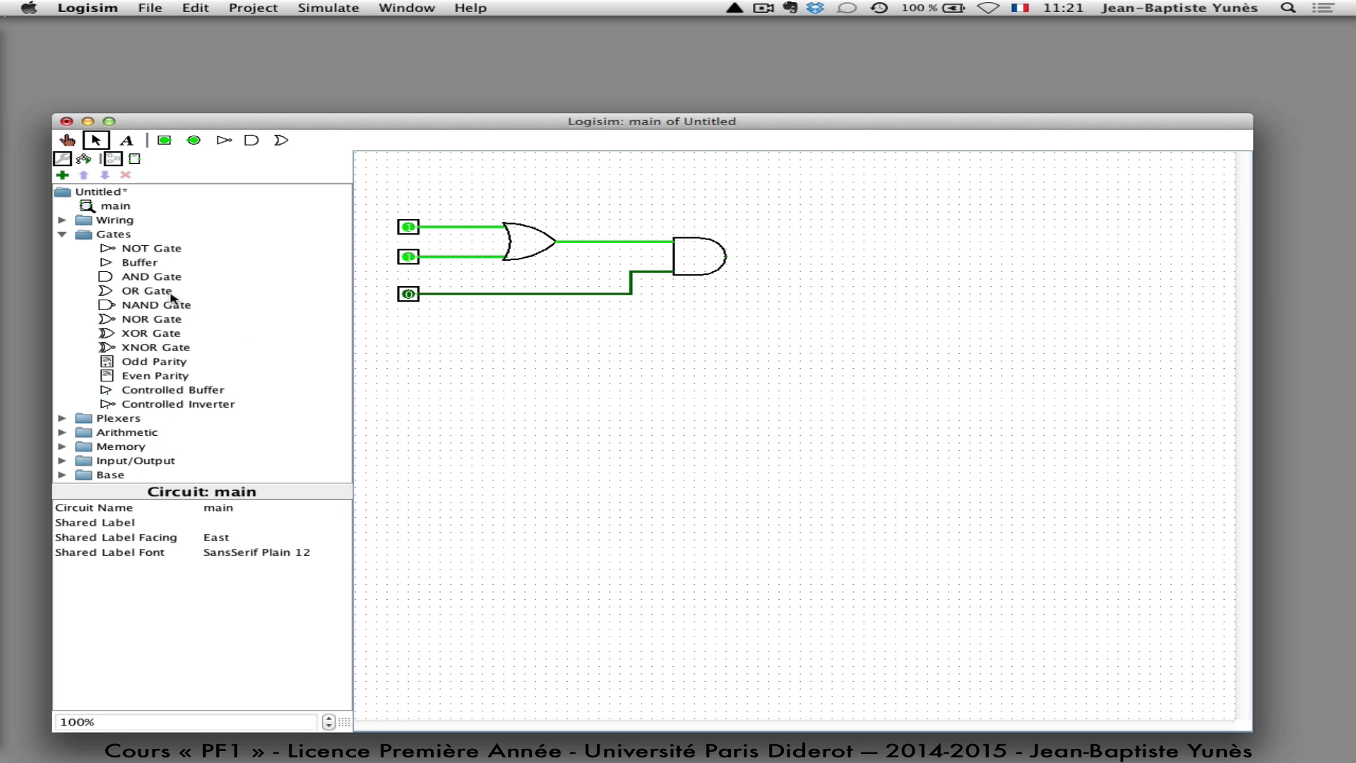
Place a NOT gate after the AND gate, level with its output, and wire the AND output to the NOT input.
left_click(106, 248)
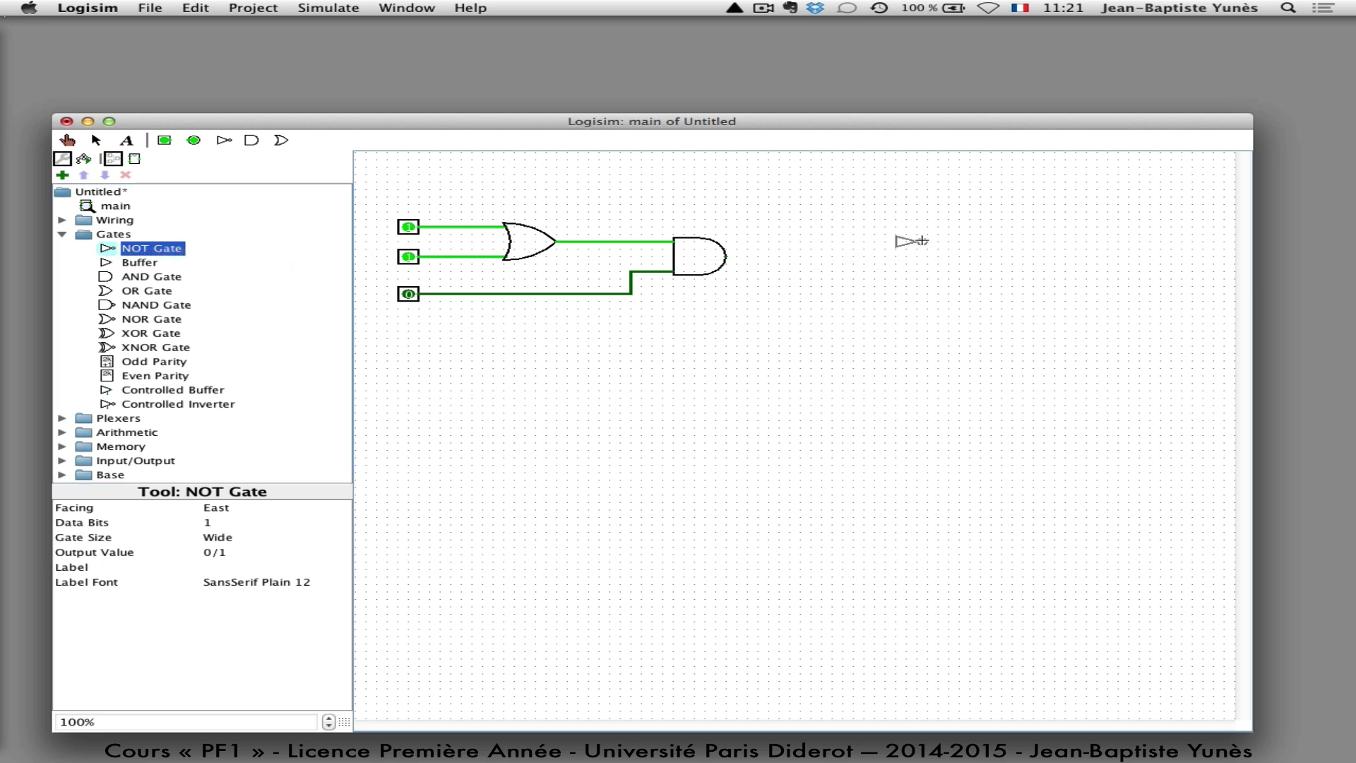
left_click(898, 256)
left_click_drag(898, 262, 877, 259)
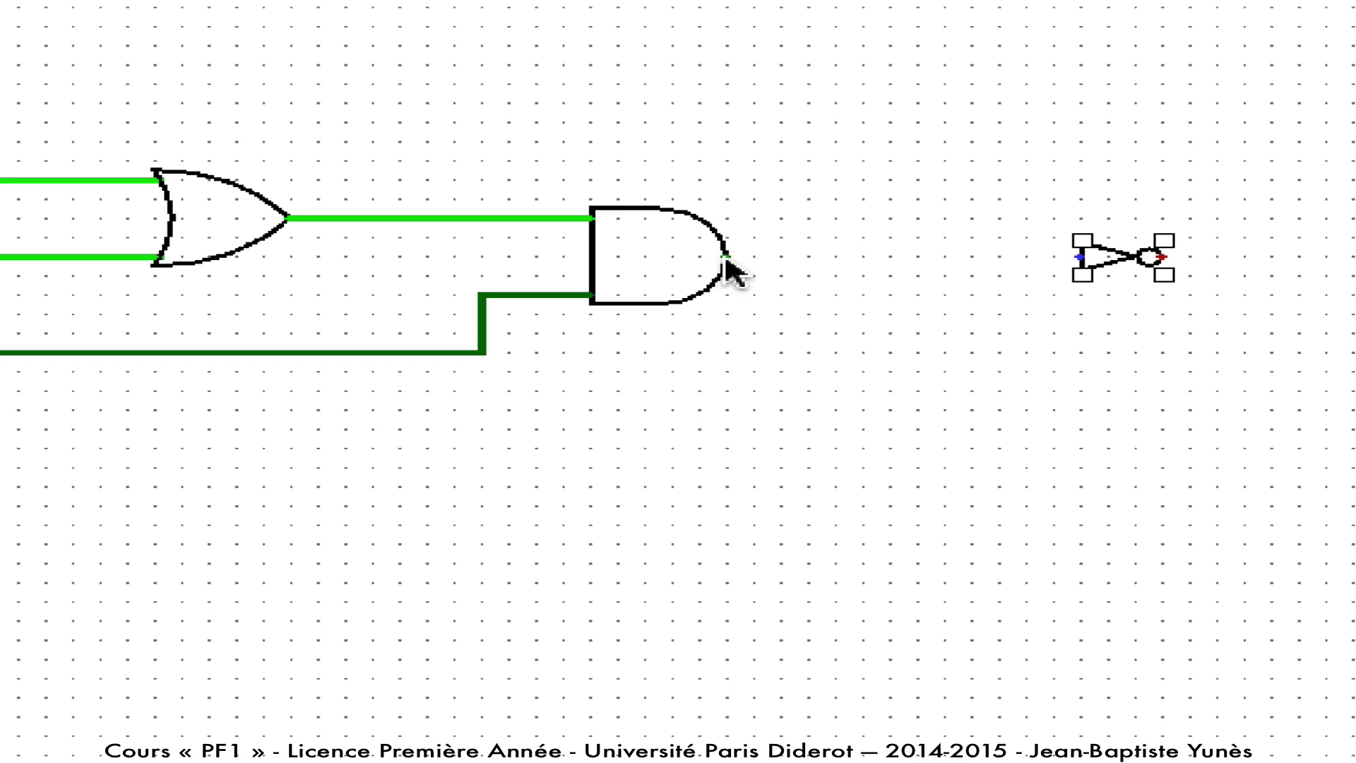
left_click_drag(724, 259, 1070, 258)
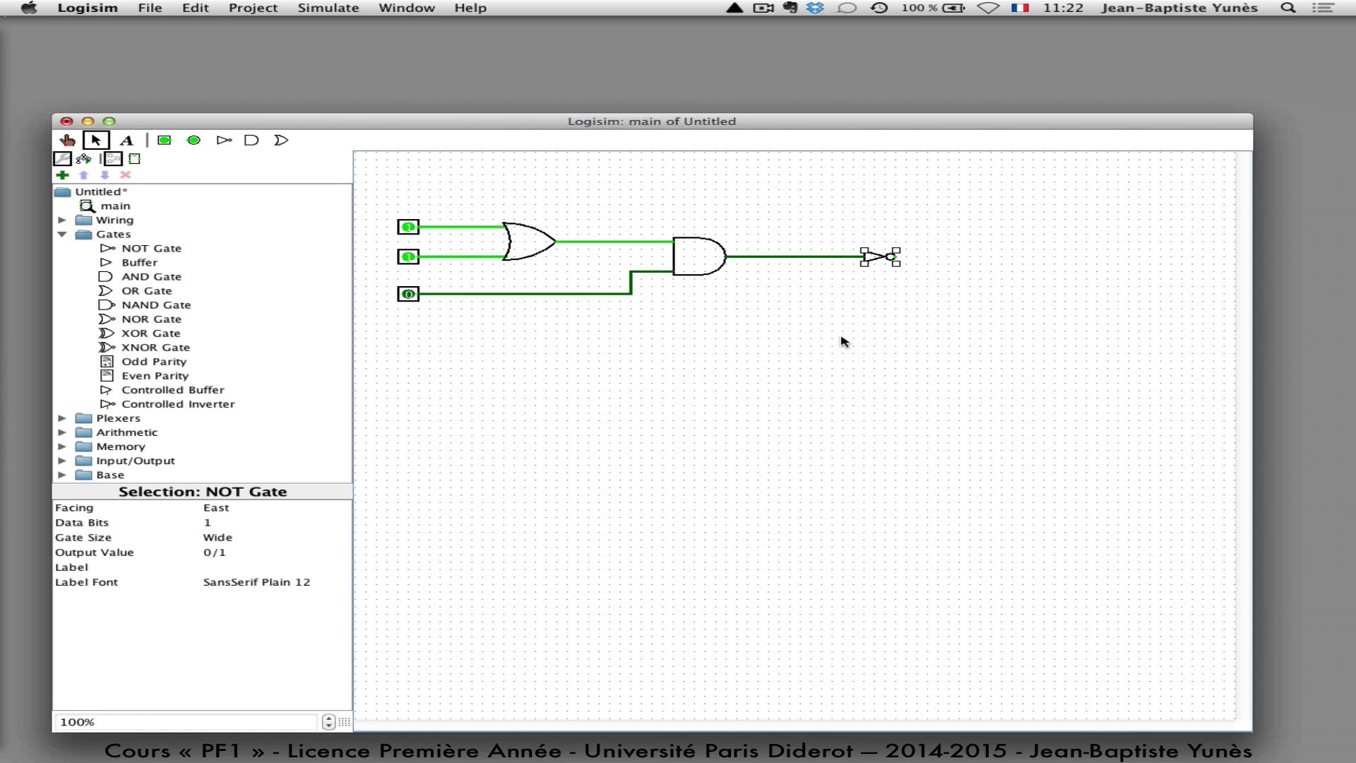
Place an output pin after the NOT gate, level with its output, and wire the NOT output to it.
left_click(193, 140)
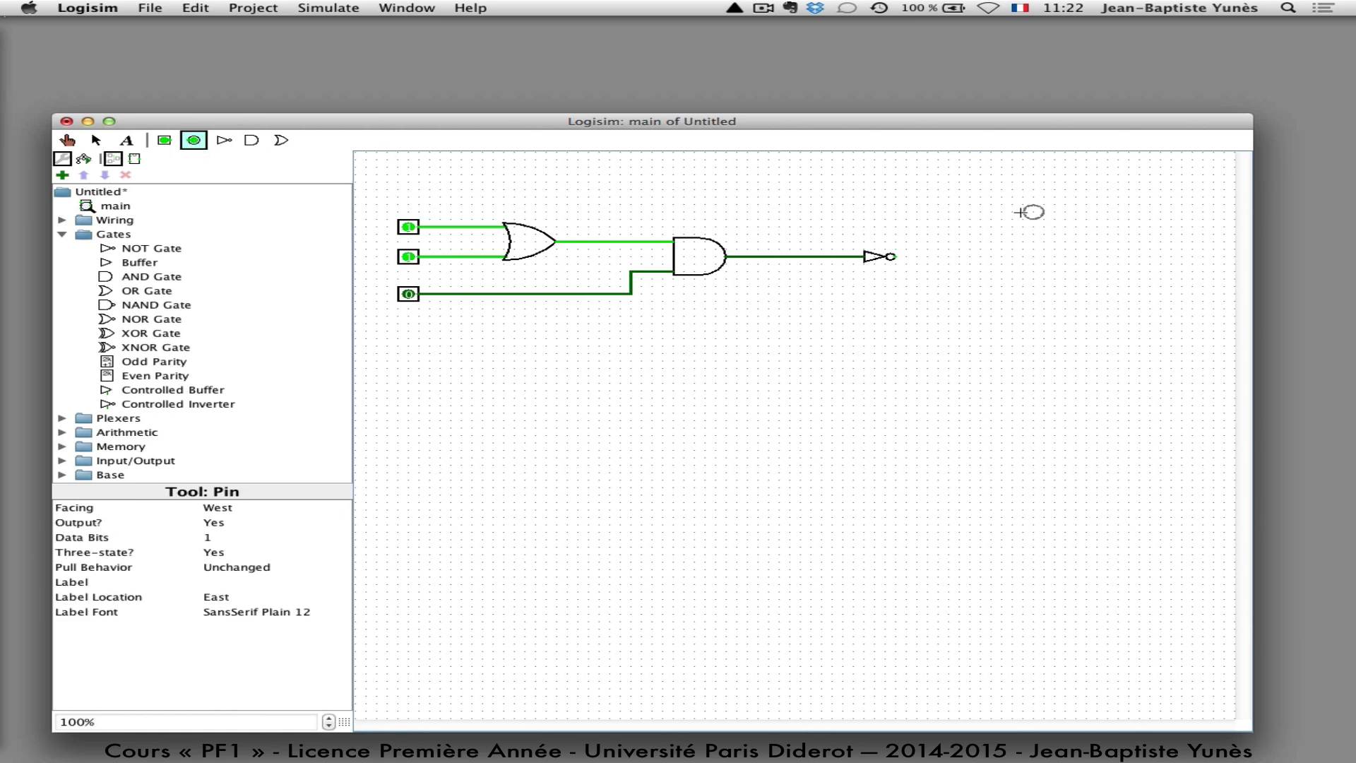
left_click(1062, 256)
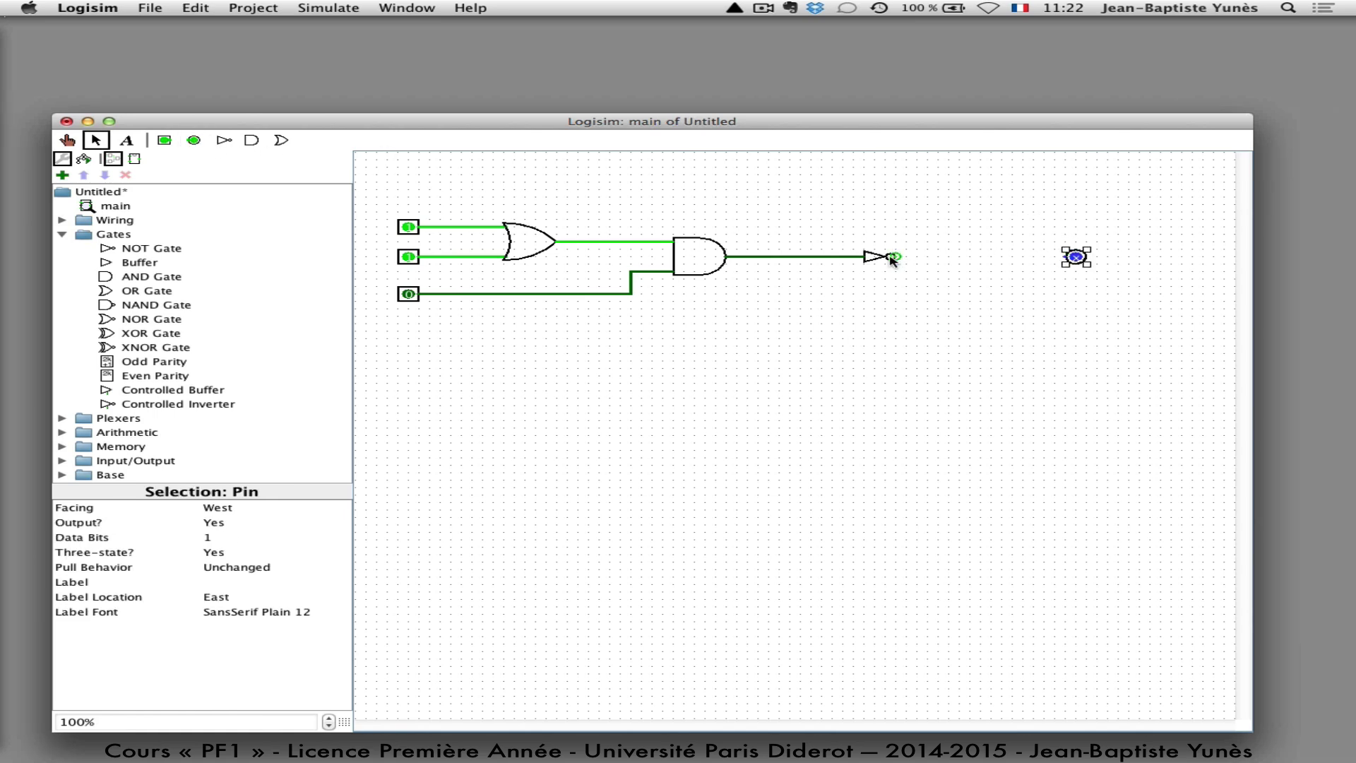
left_click_drag(891, 257, 1066, 260)
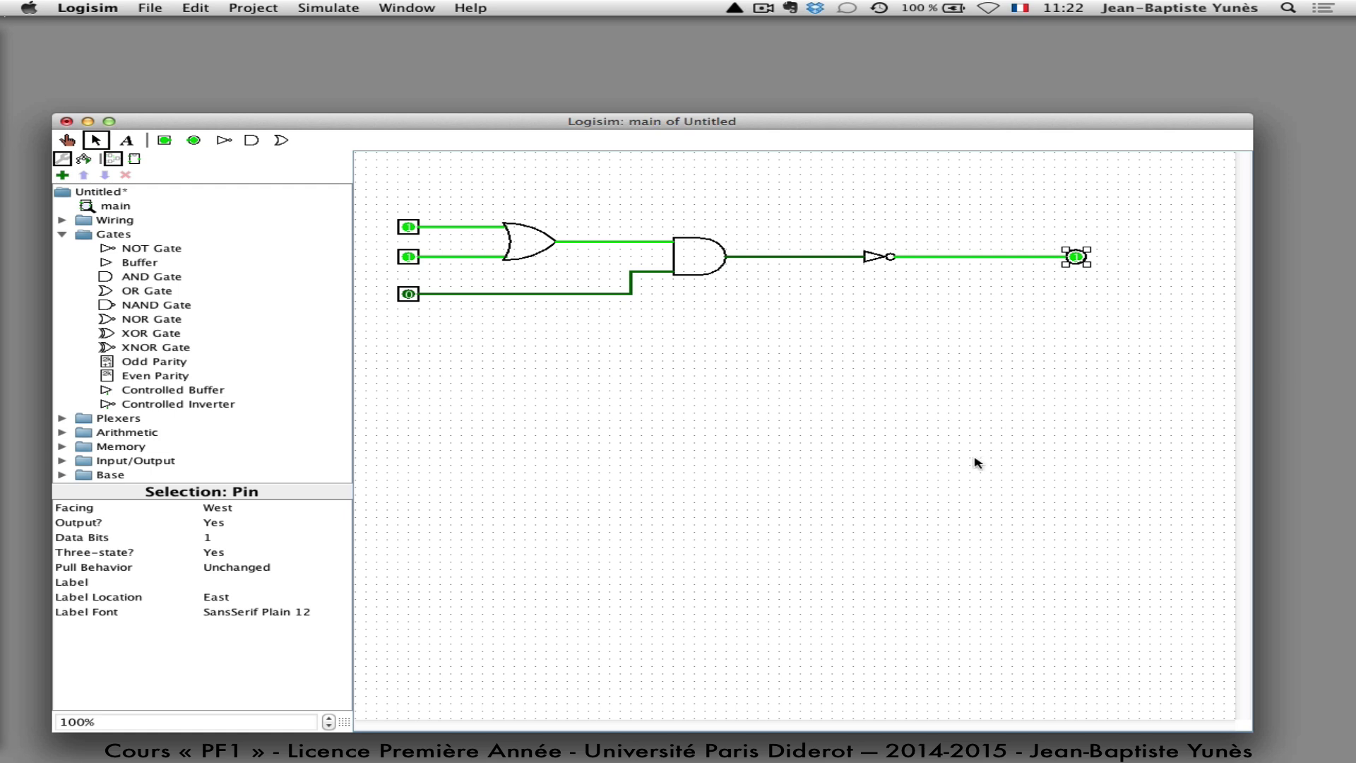
Simulate the circuit by setting the lowest input pin to 1 and the two OR gate input pins to 0.
left_click(66, 143)
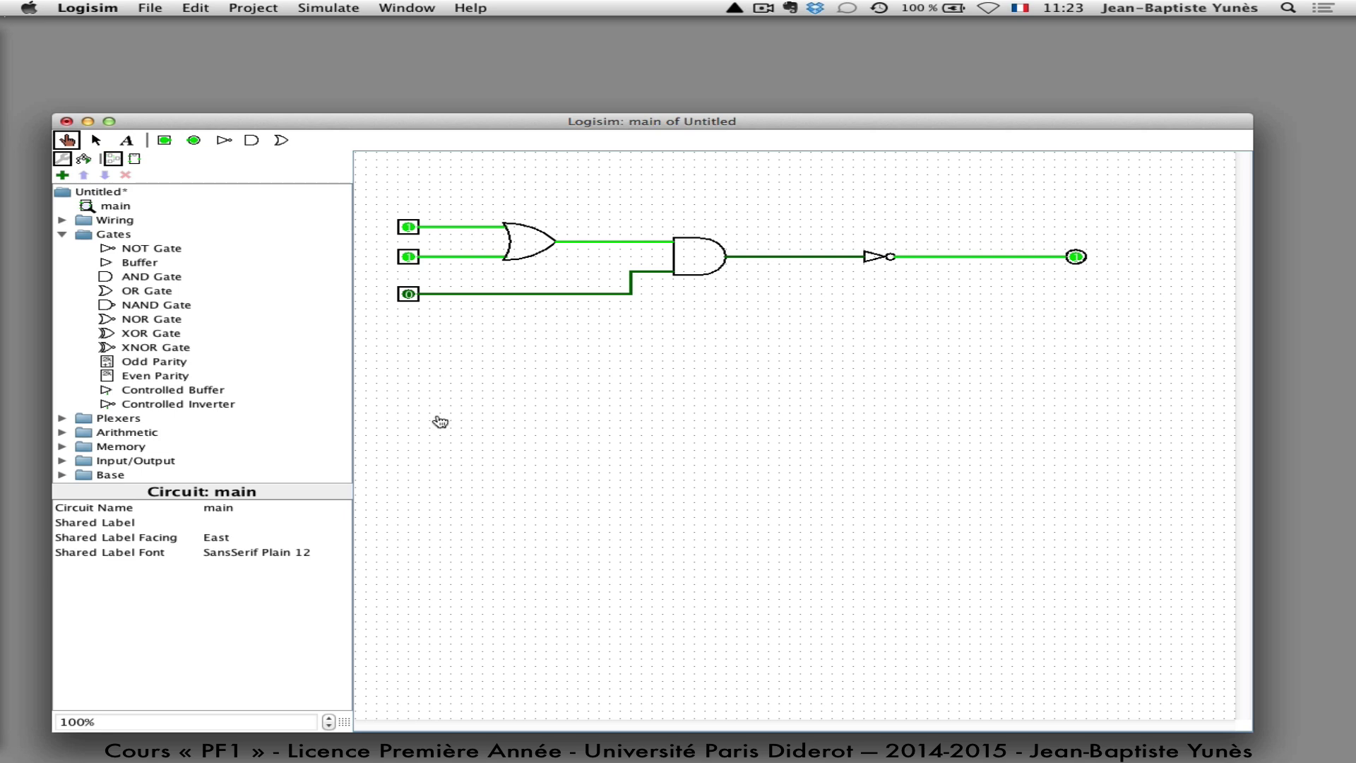
left_click(411, 296)
left_click(411, 296)
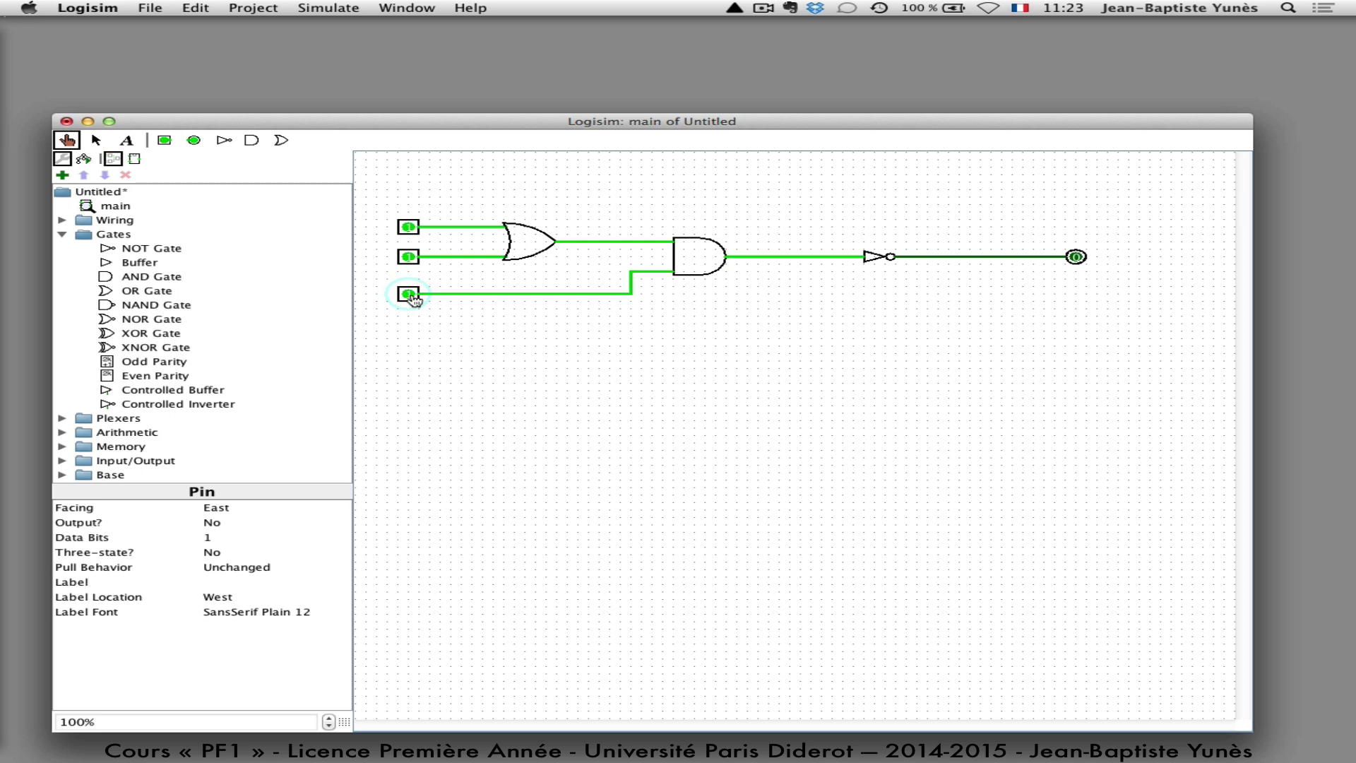
left_click(408, 257)
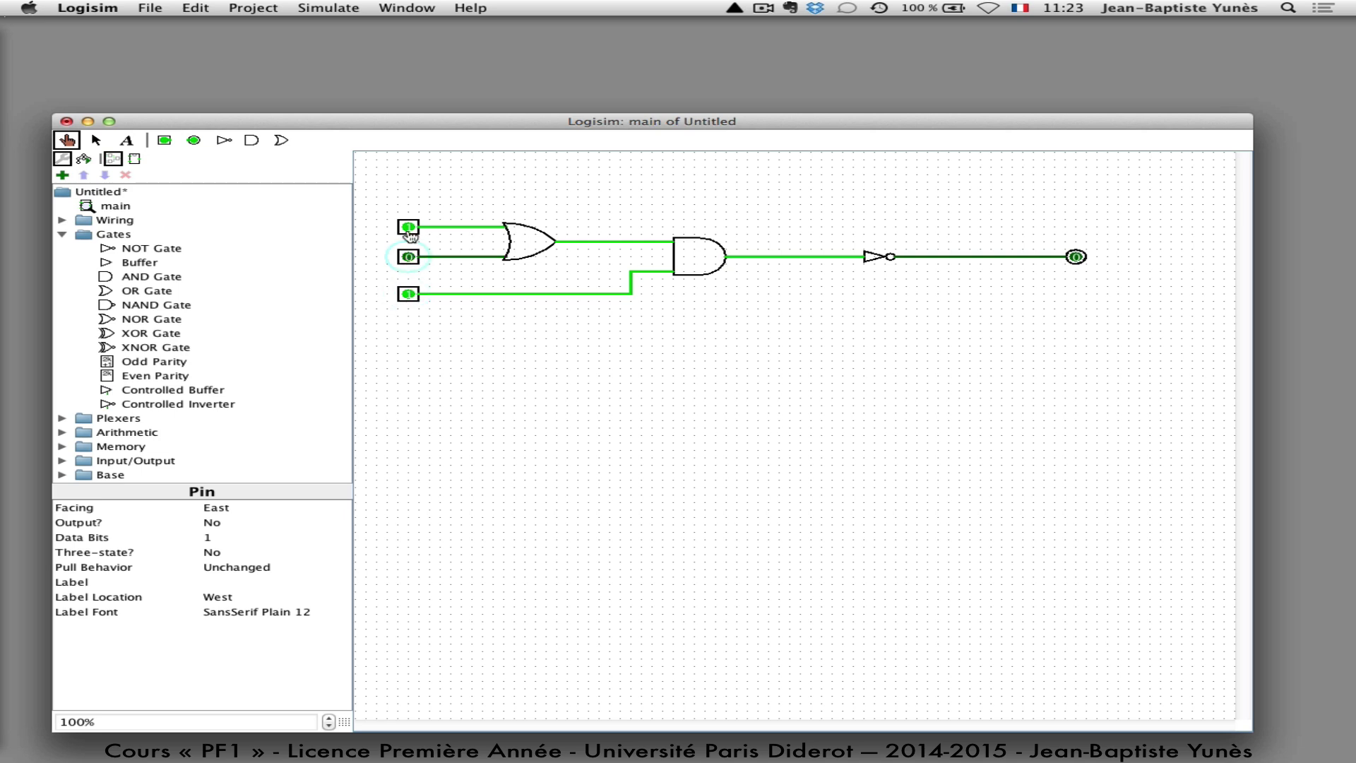
left_click(408, 228)
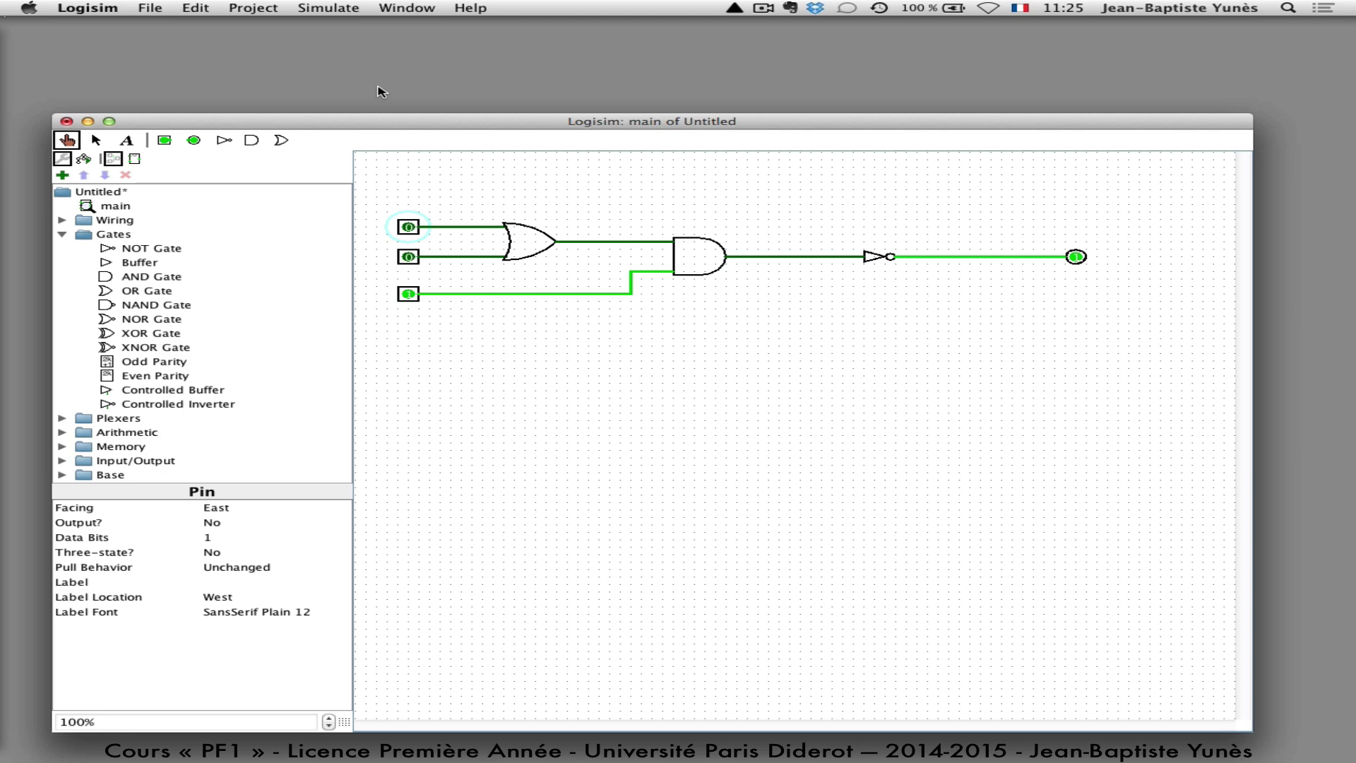
Switch to Keynote, start the PF1-suite slideshow and advance to the slide on elementary circuits.
key("super+Tab")
key("super+Tab")
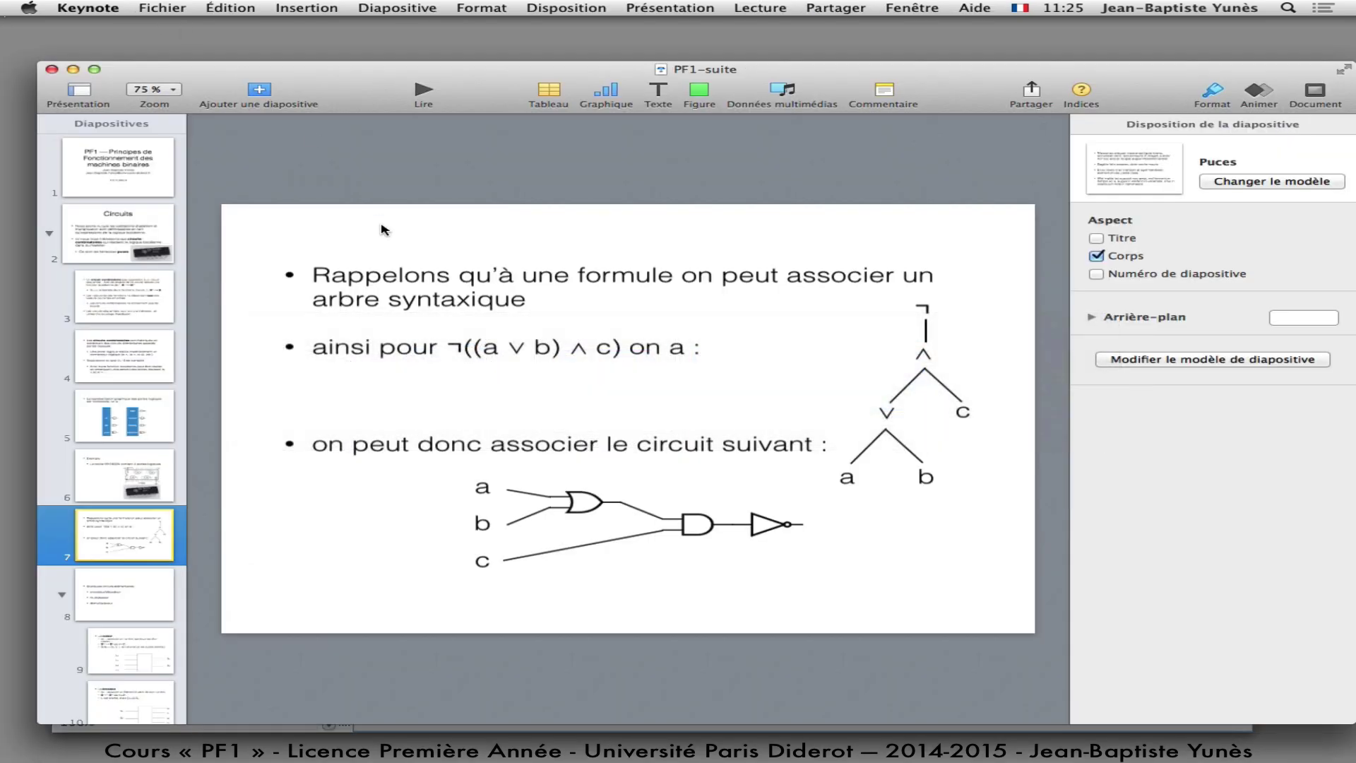
left_click(424, 90)
key("Right")
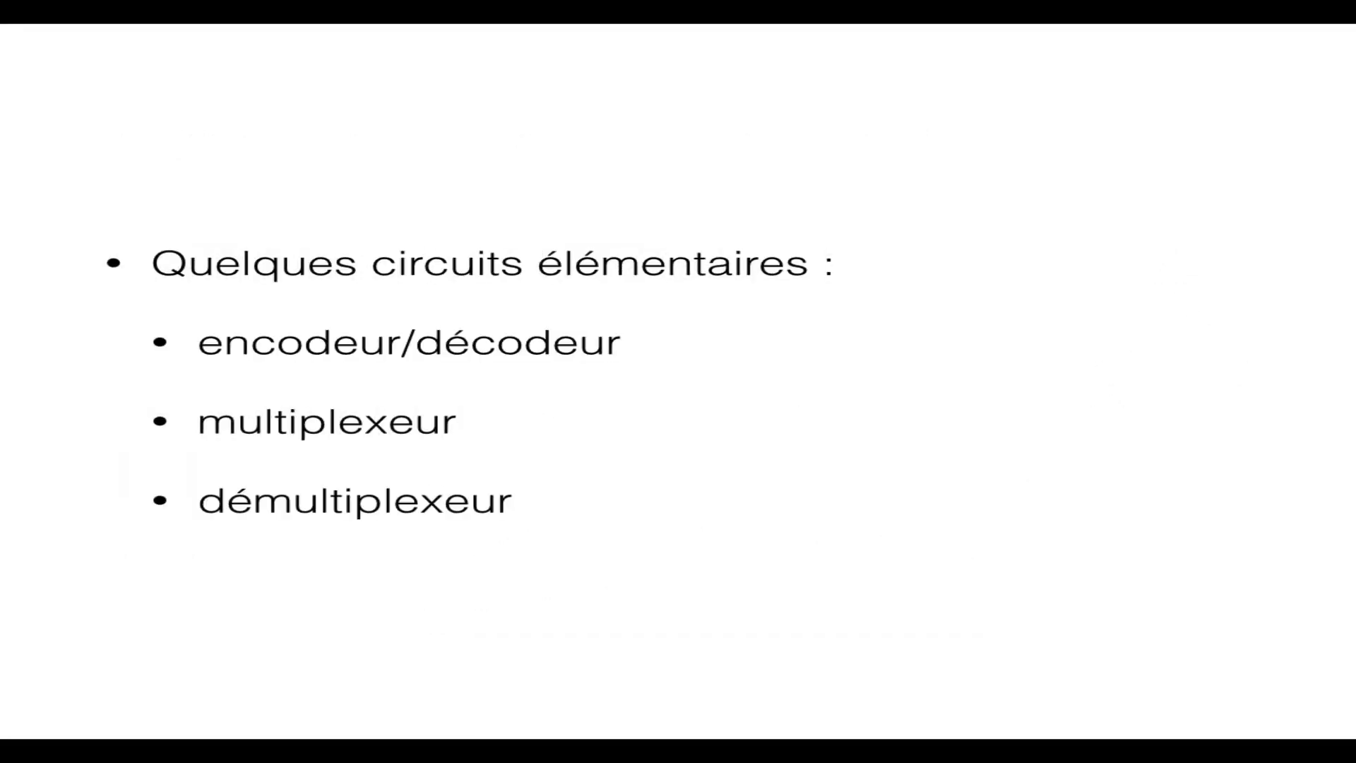
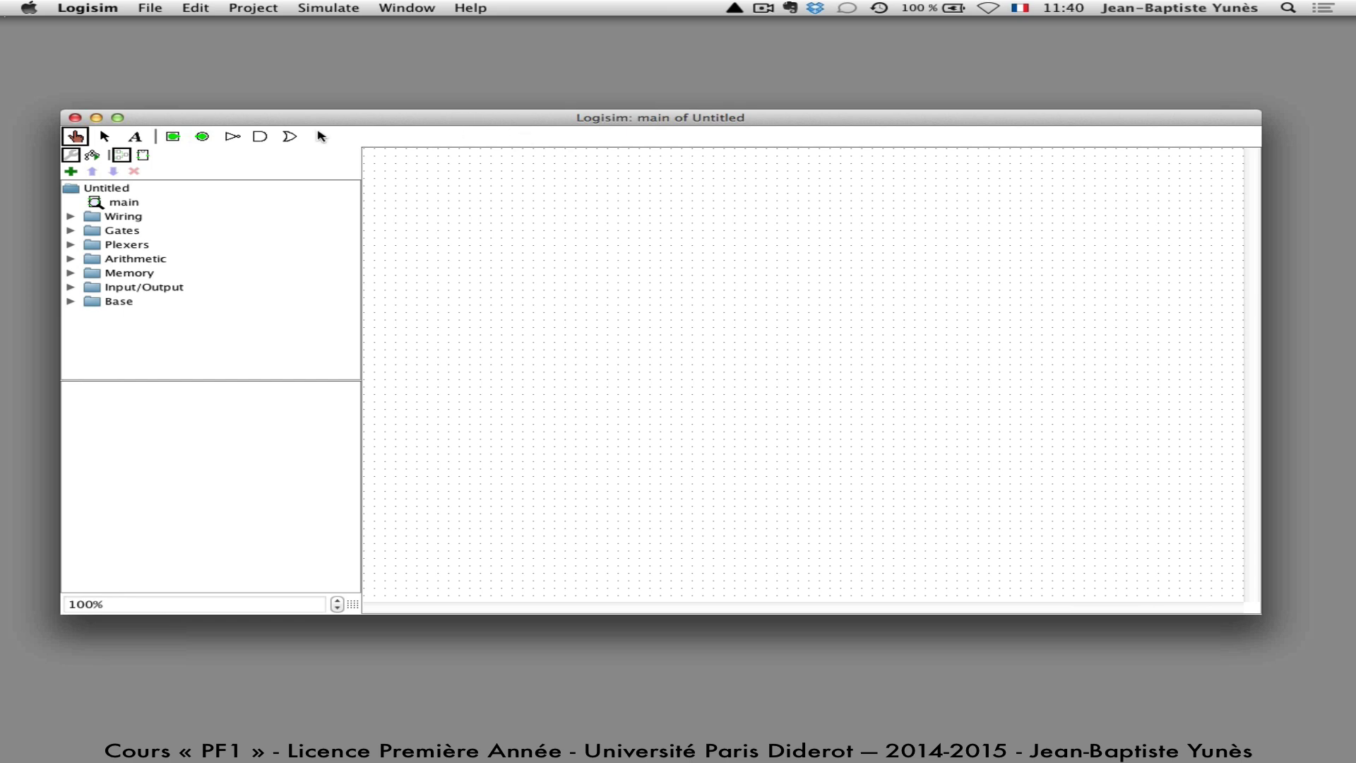
Place four input pins in an evenly spaced vertical column near the upper corner of the empty circuit.
left_click(173, 136)
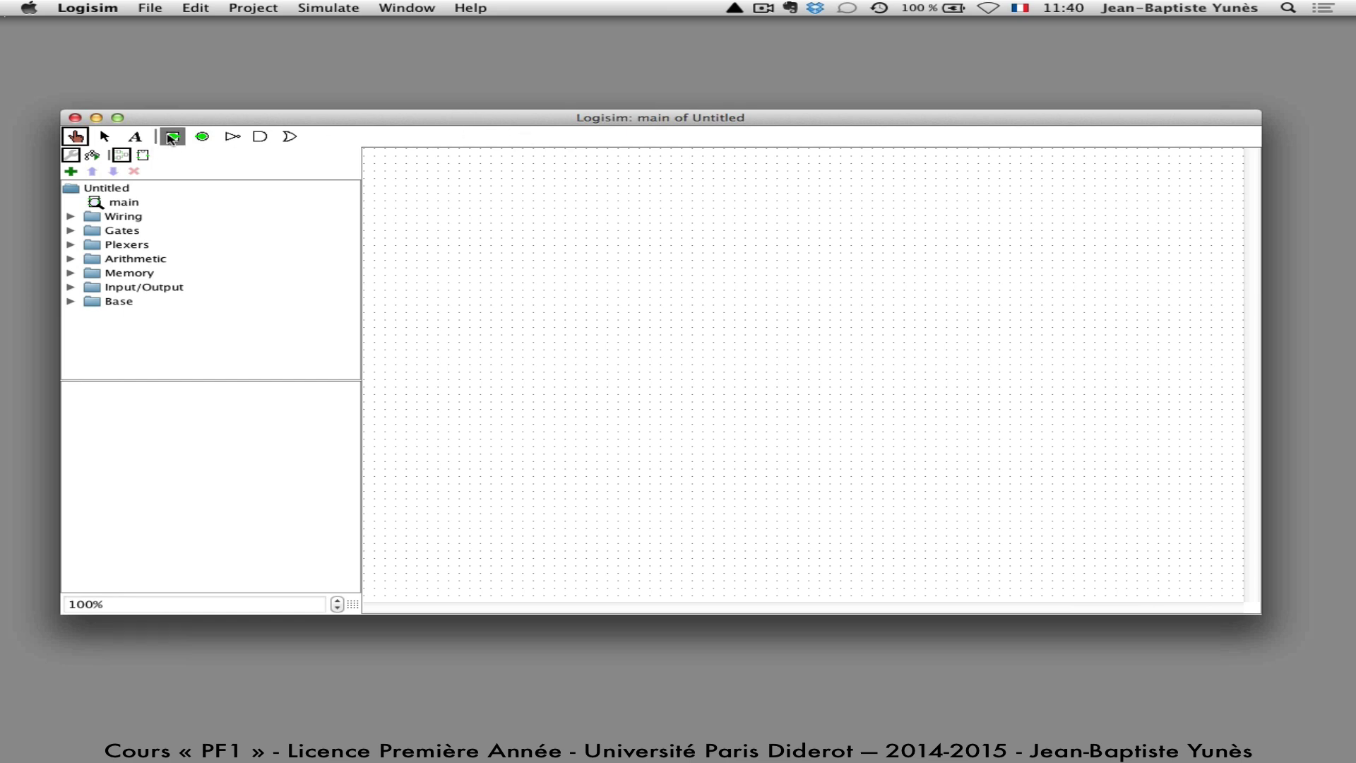
left_click(442, 186)
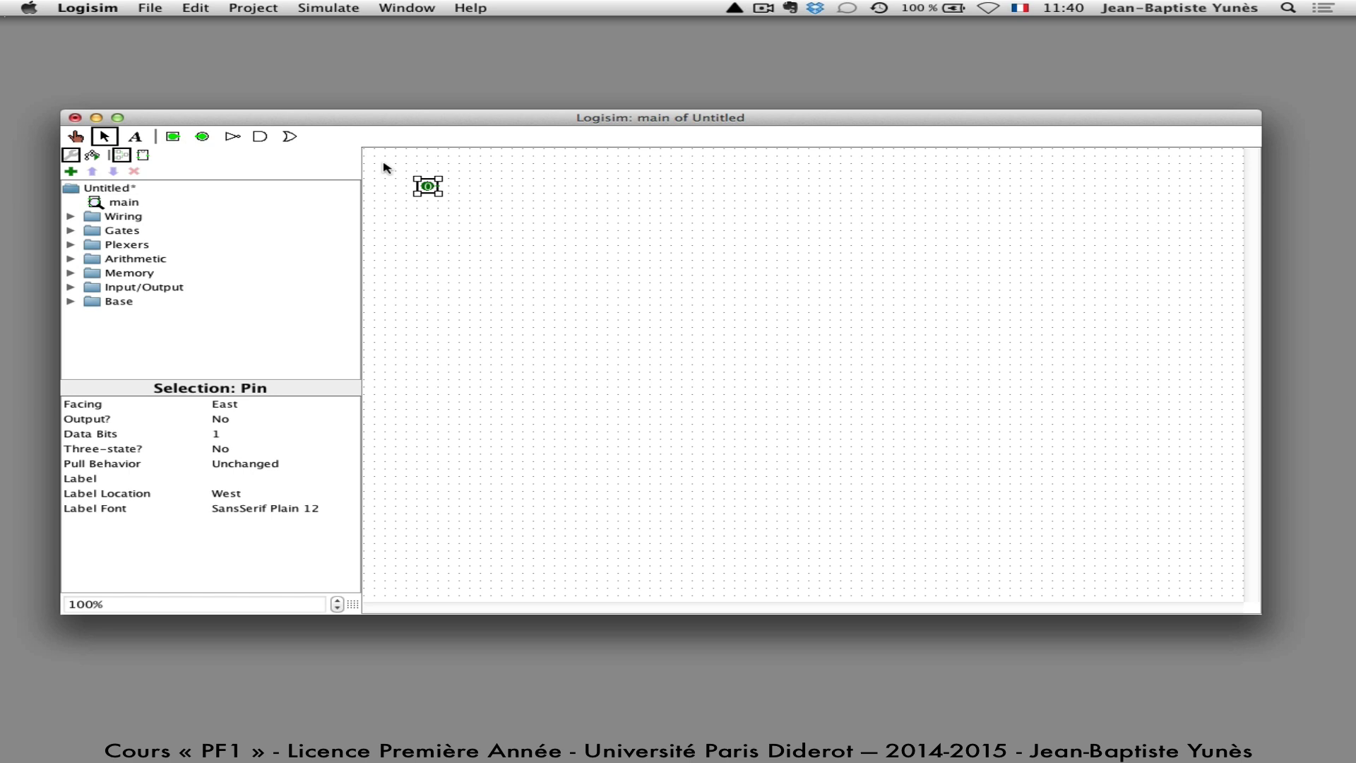
key("super+d")
left_click_drag(439, 191, 436, 210)
left_click(426, 265)
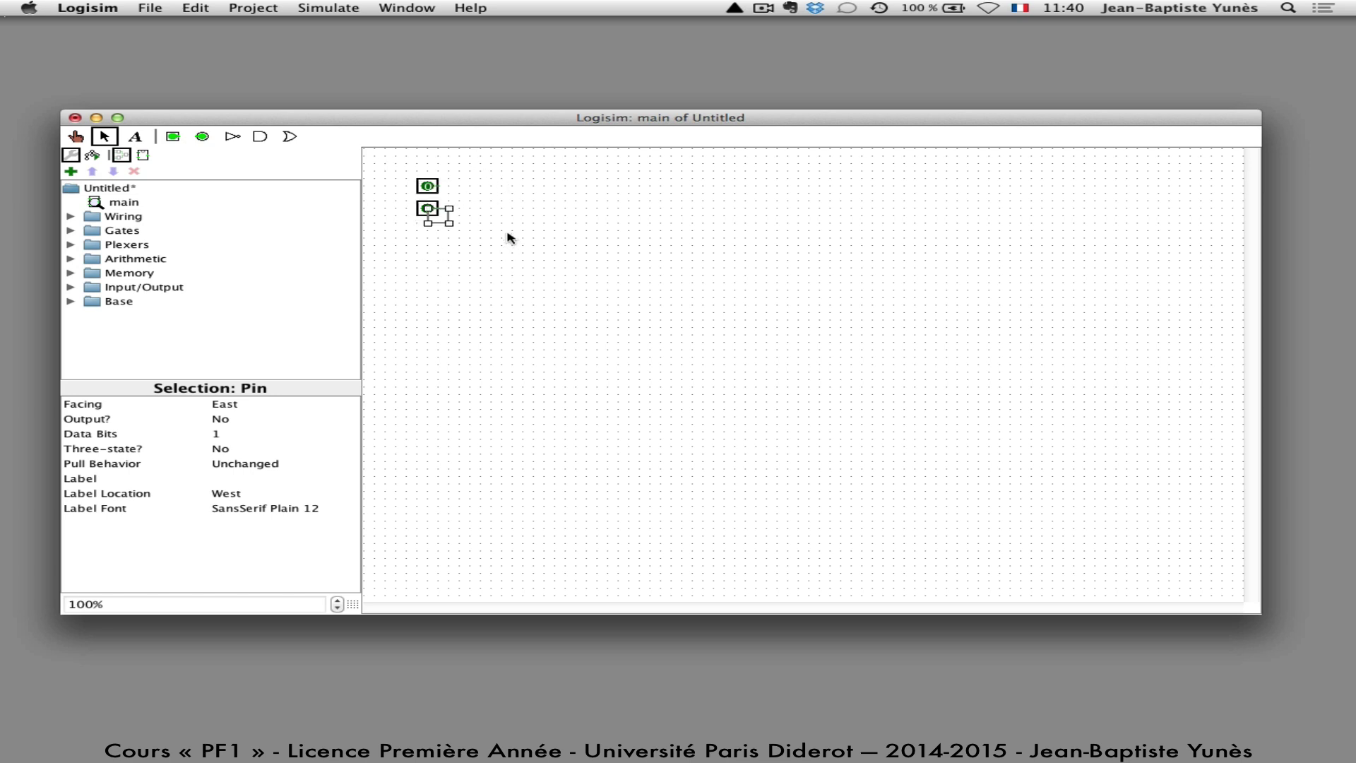
left_click(426, 228)
left_click(428, 252)
left_click_drag(428, 253, 427, 297)
mouse_move(427, 230)
left_mouse_down()
mouse_move(430, 262)
mouse_move(428, 224)
left_mouse_up()
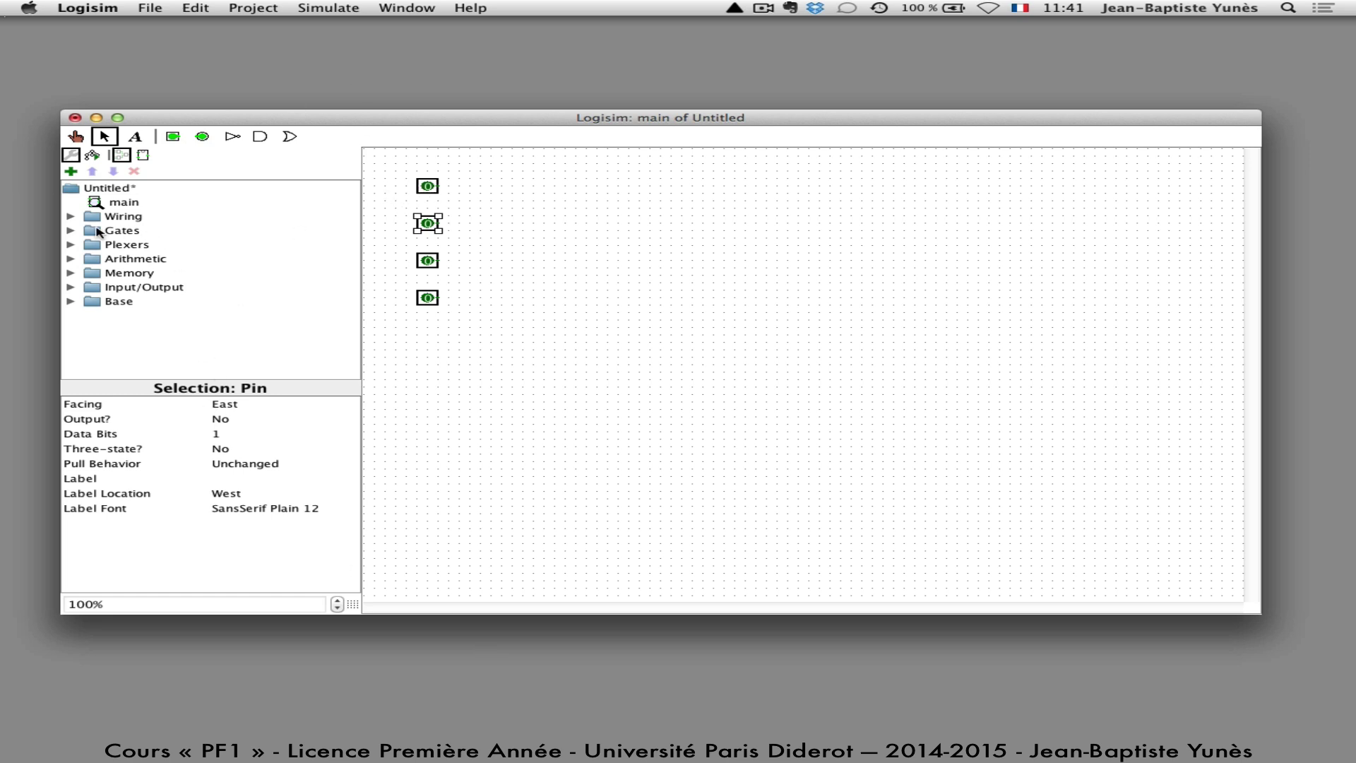
Extend a direct wire from the first input pin and branch a parallel wire below it through a NOT gate.
left_click(71, 230)
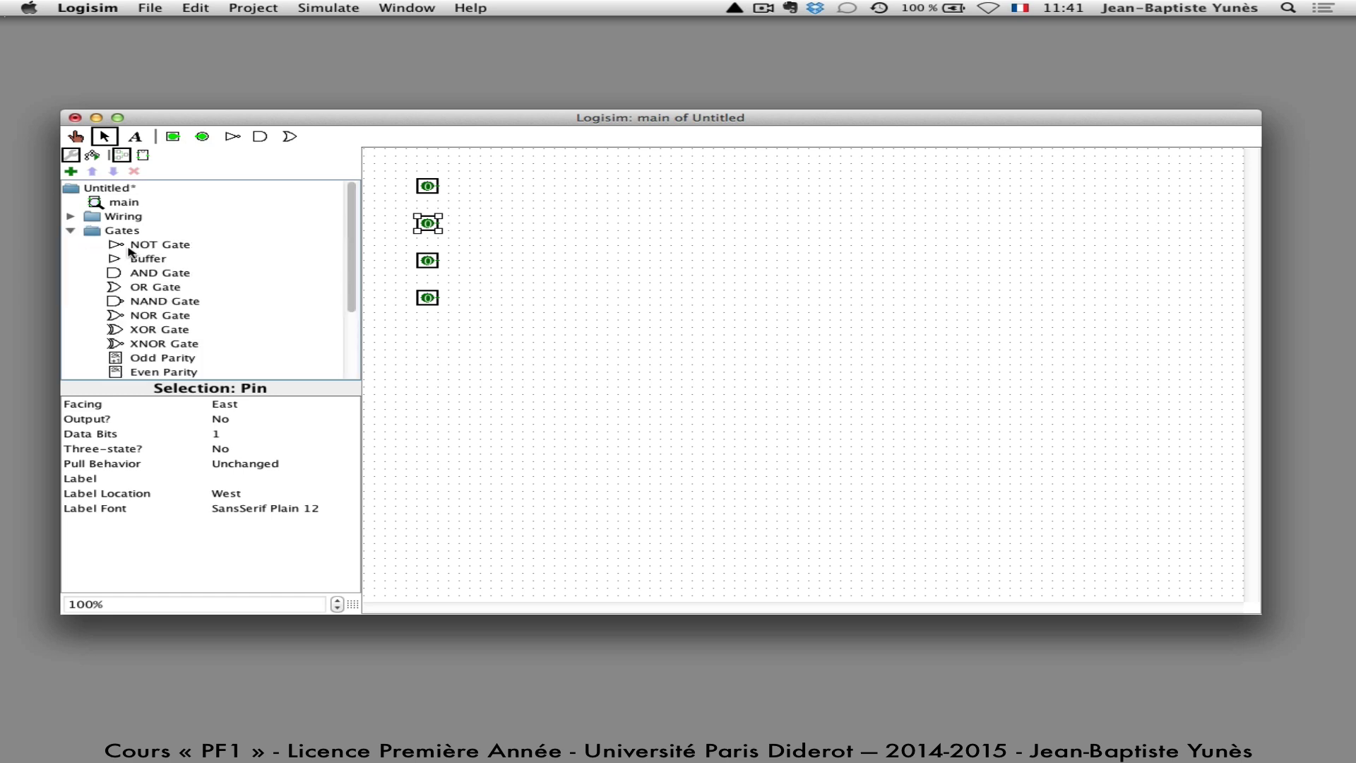
left_click(118, 246)
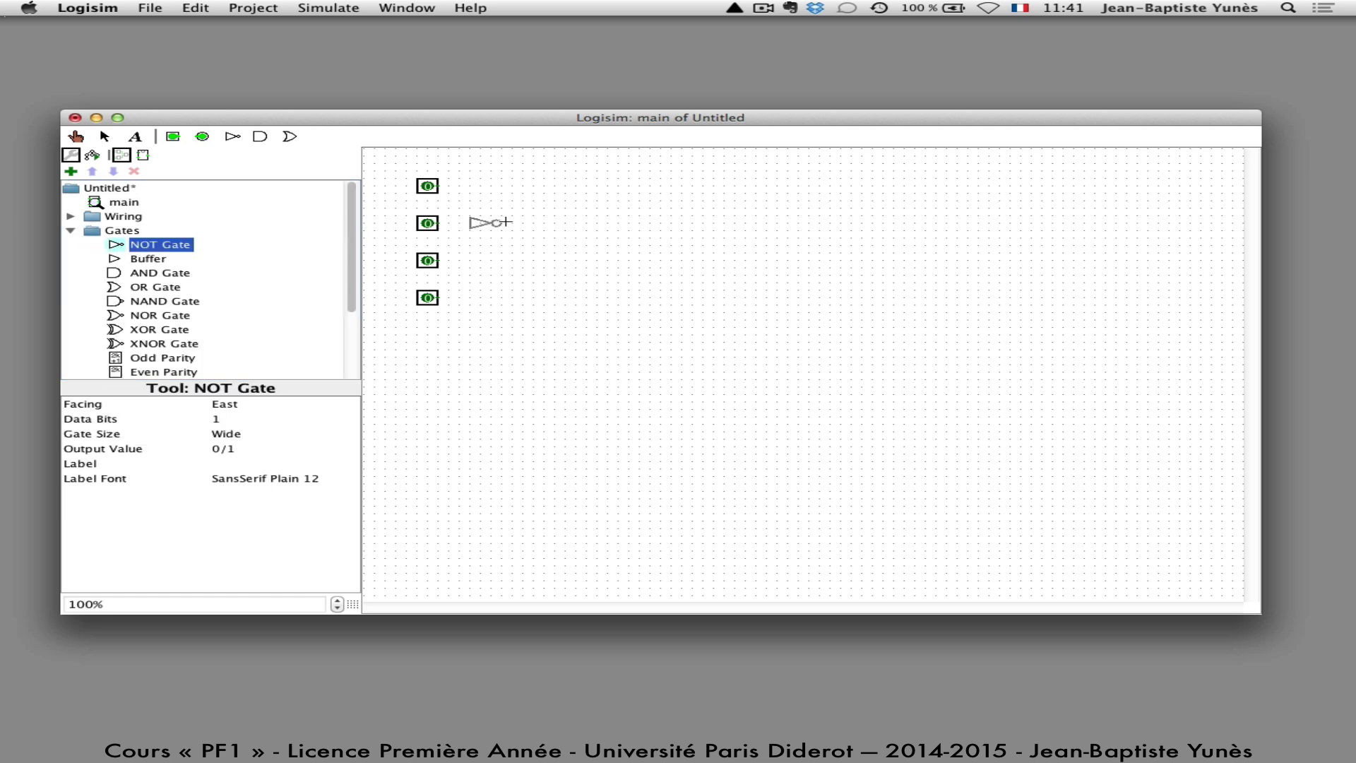
left_click(556, 203)
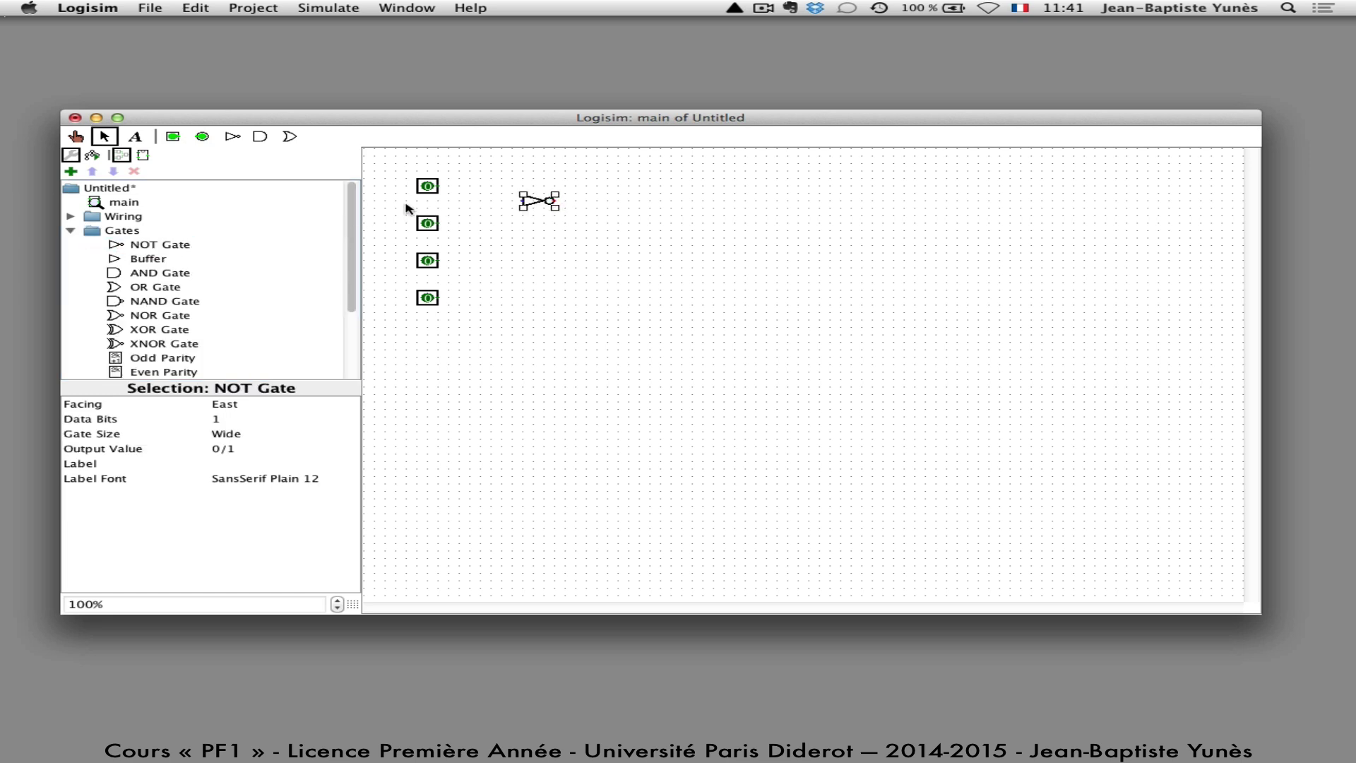
left_click_drag(437, 186, 620, 186)
mouse_move(469, 187)
left_mouse_down()
mouse_move(524, 206)
mouse_move(618, 205)
left_mouse_up()
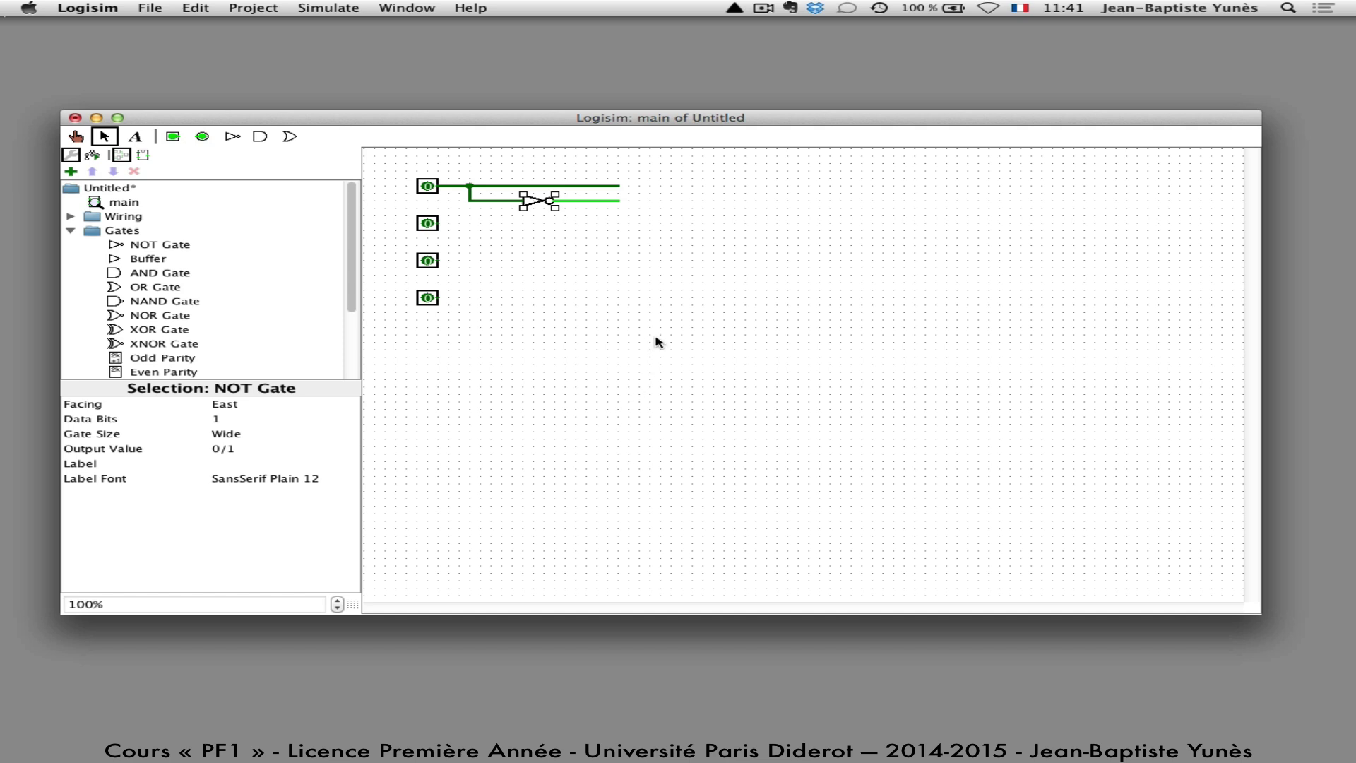
Duplicate the NOT gate and its wires for the other three input pins and connect each pin to its copy.
left_click_drag(657, 305, 453, 163)
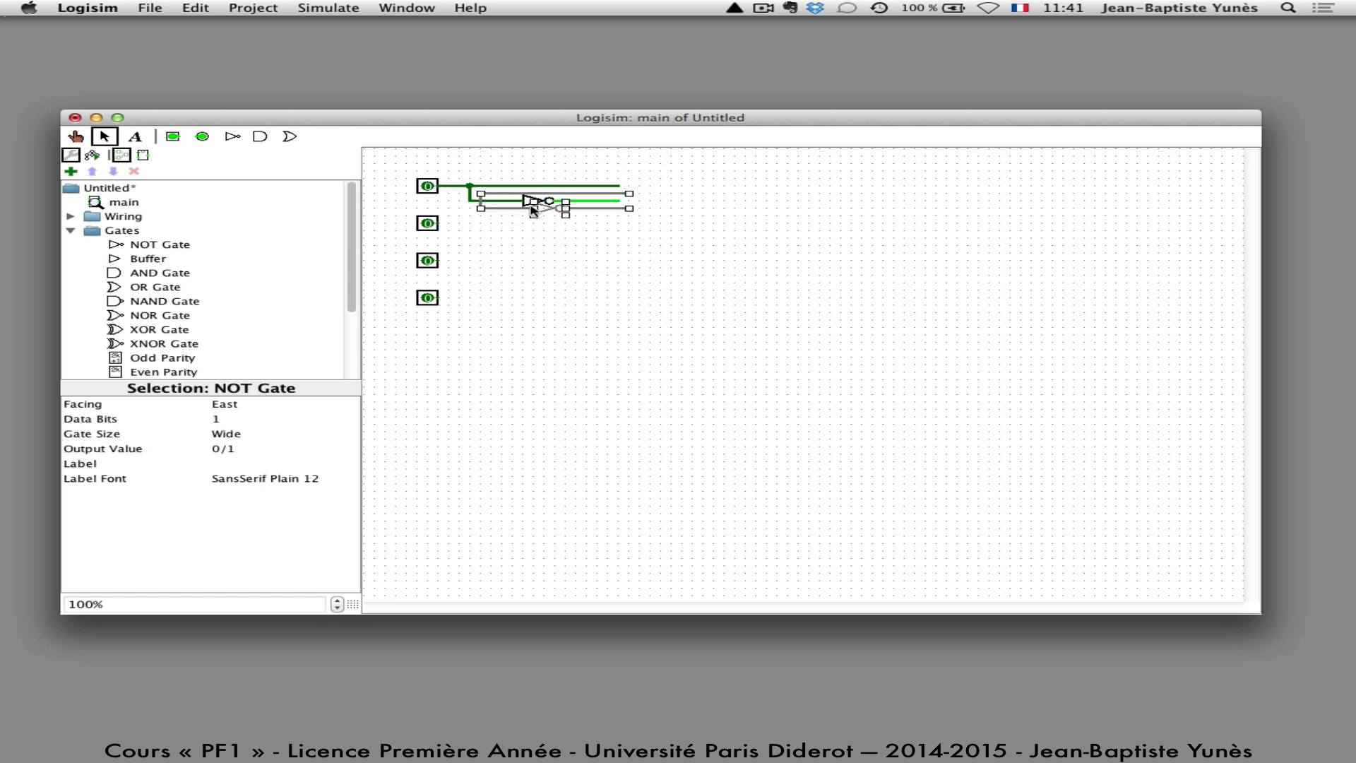
left_click_drag(530, 207, 534, 314)
key("super+d")
key("super+d")
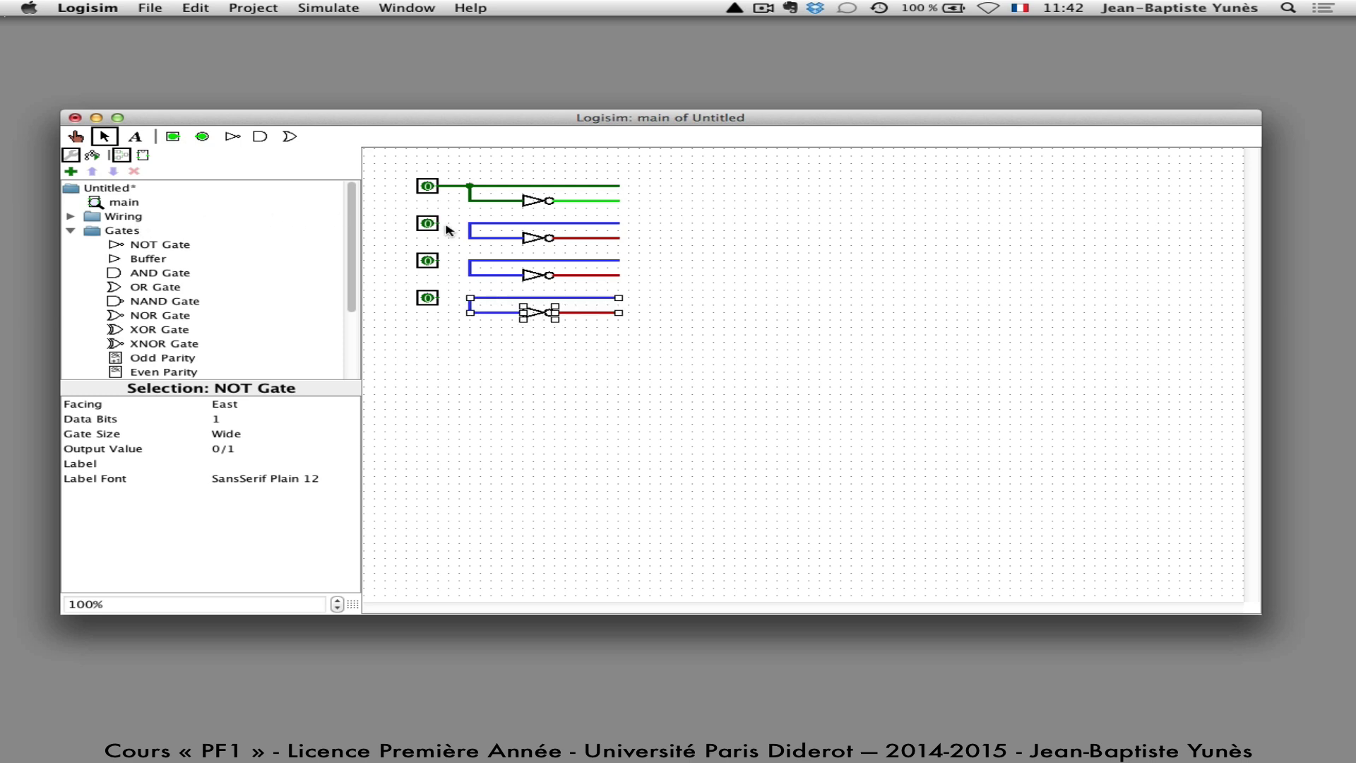
mouse_move(438, 224)
left_mouse_down()
mouse_move(469, 224)
mouse_move(470, 298)
left_mouse_up()
left_click(545, 442)
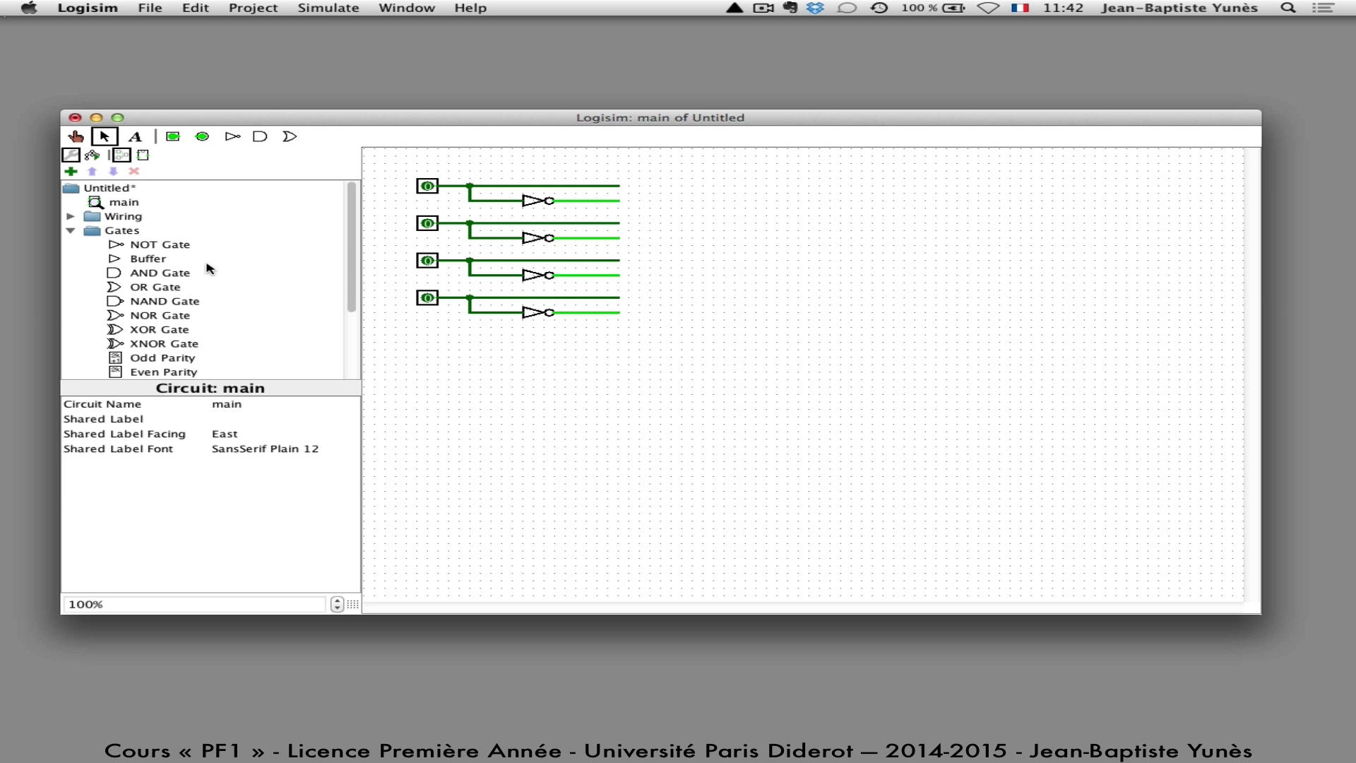
Place an AND gate beyond the input wires with 2 inputs and the Narrow gate size.
left_click(110, 272)
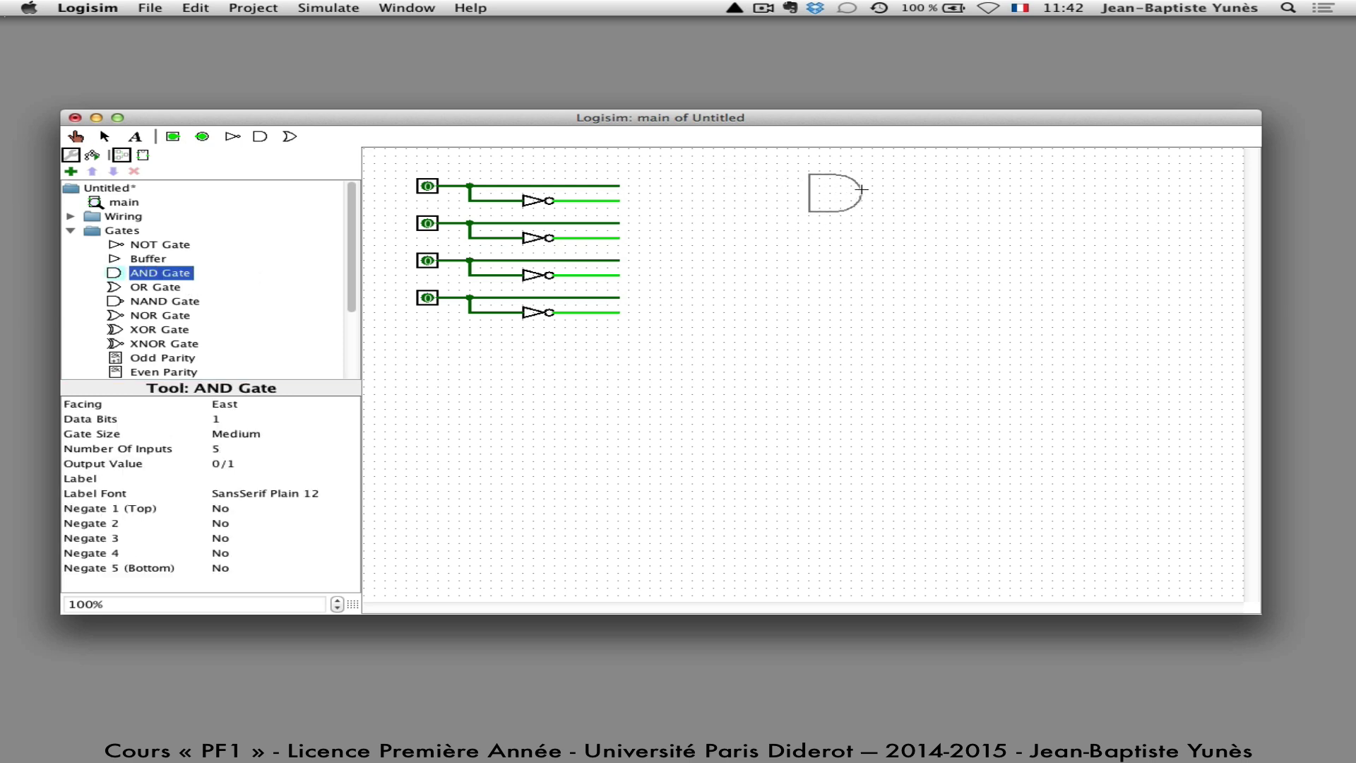
left_click(860, 193)
left_click(233, 448)
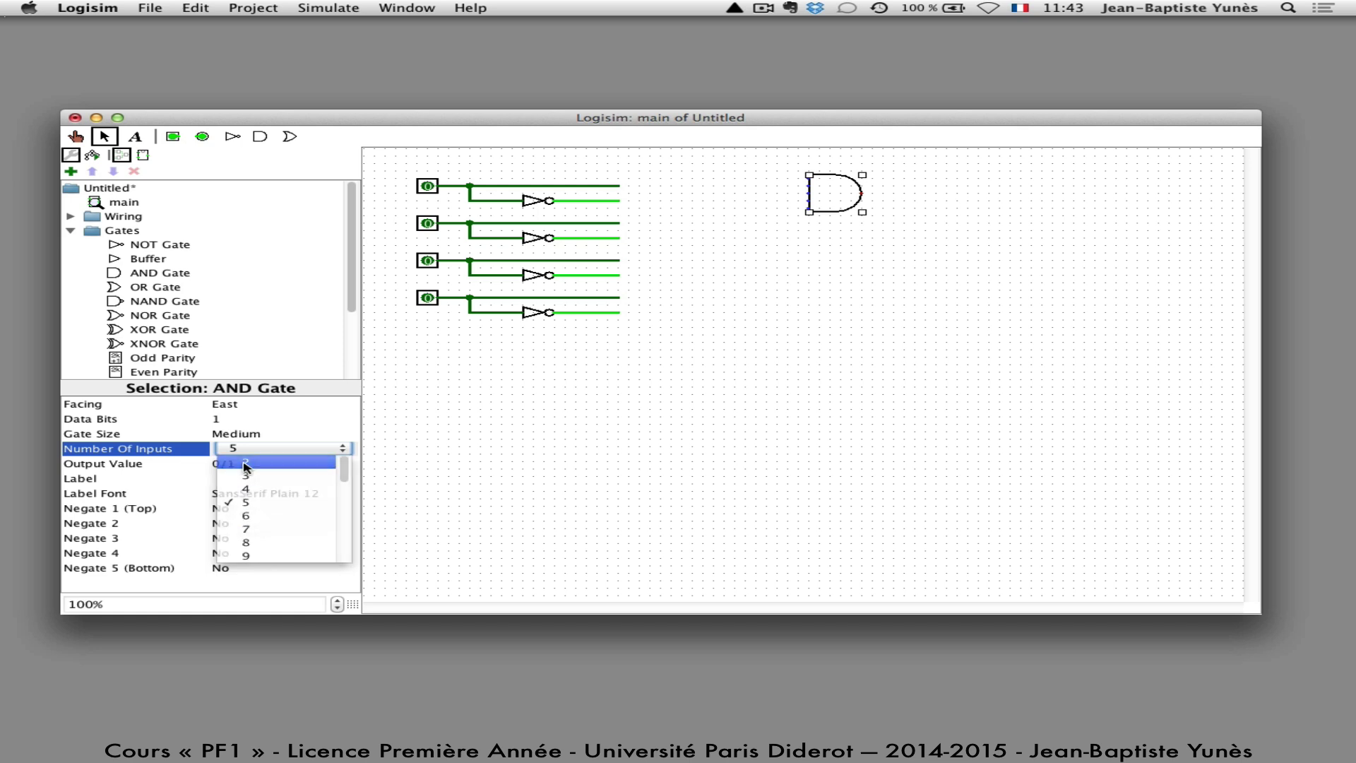
left_click(240, 464)
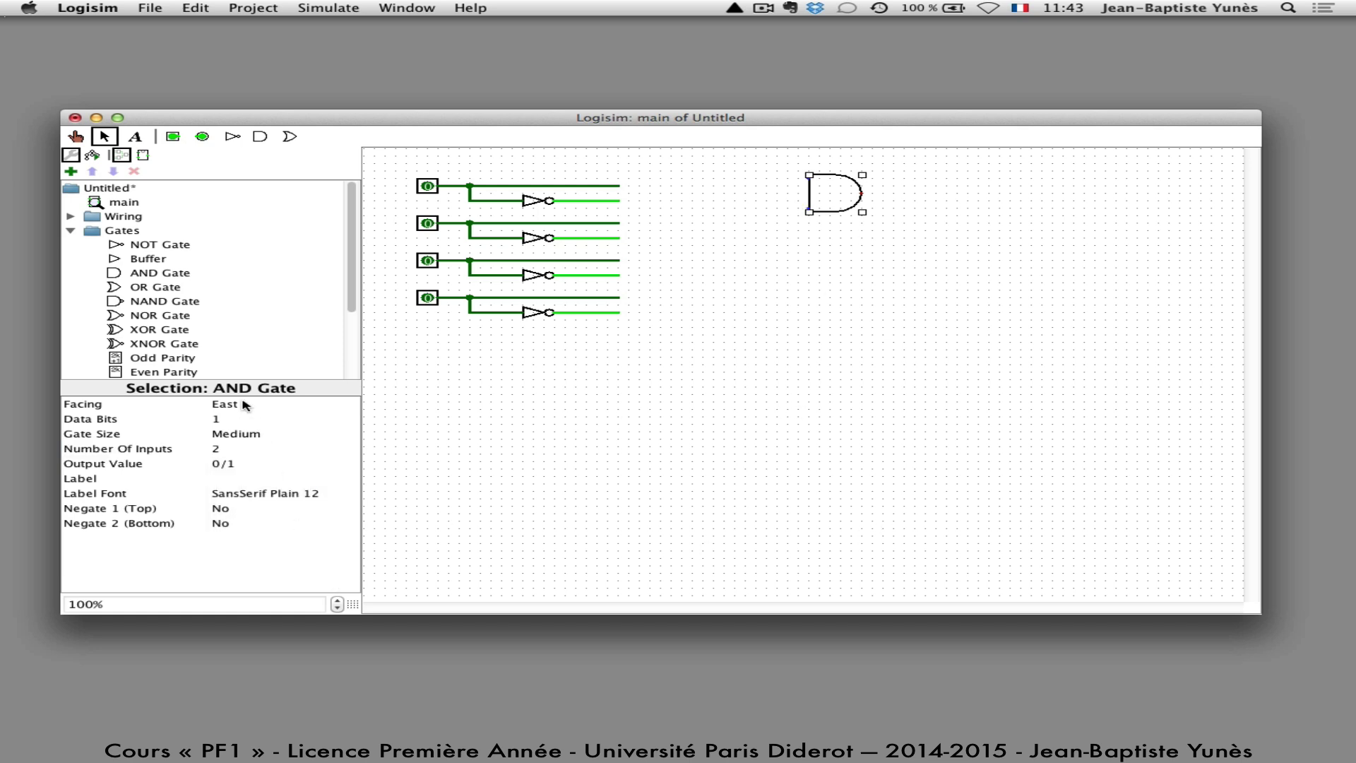
left_click(244, 433)
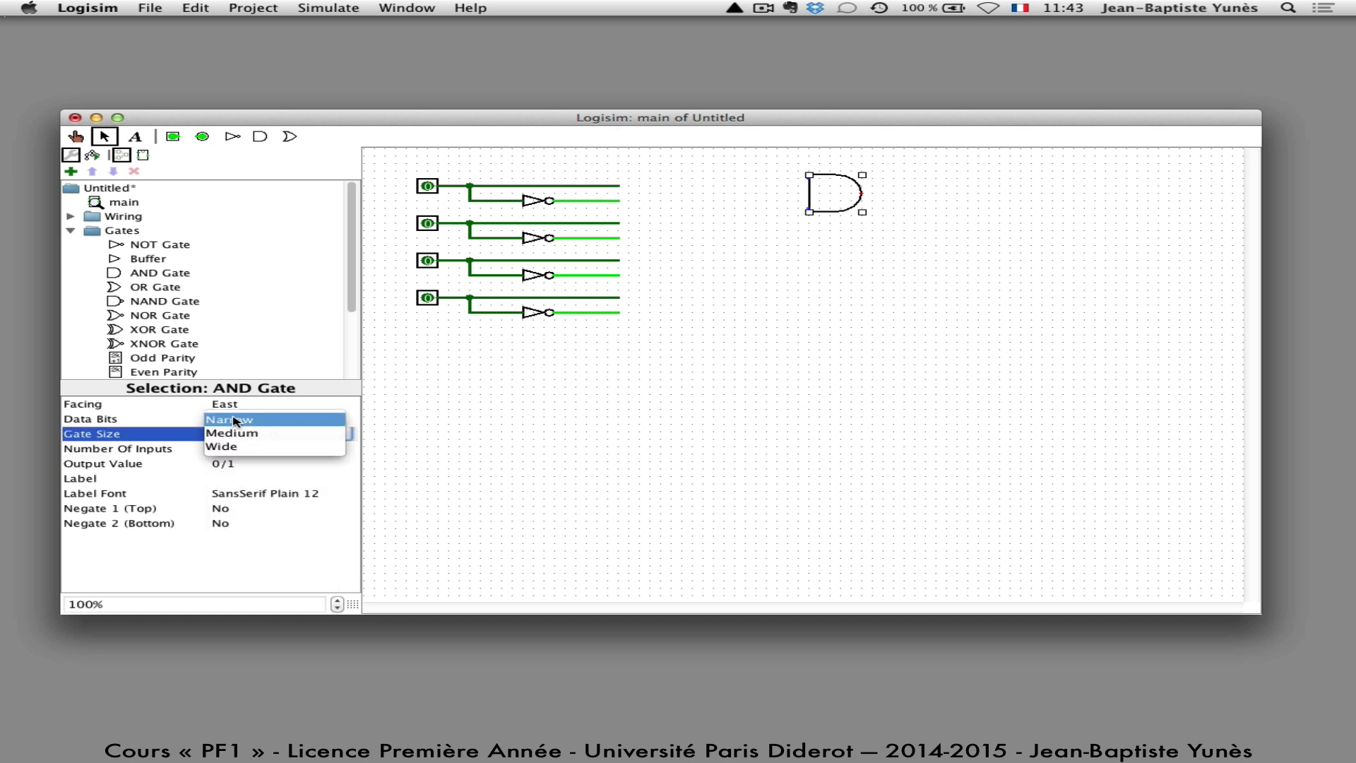
left_click(235, 422)
Move the AND gate closer to the input wires and connect the inverted first input and the direct second input to it.
left_click_drag(833, 200, 759, 197)
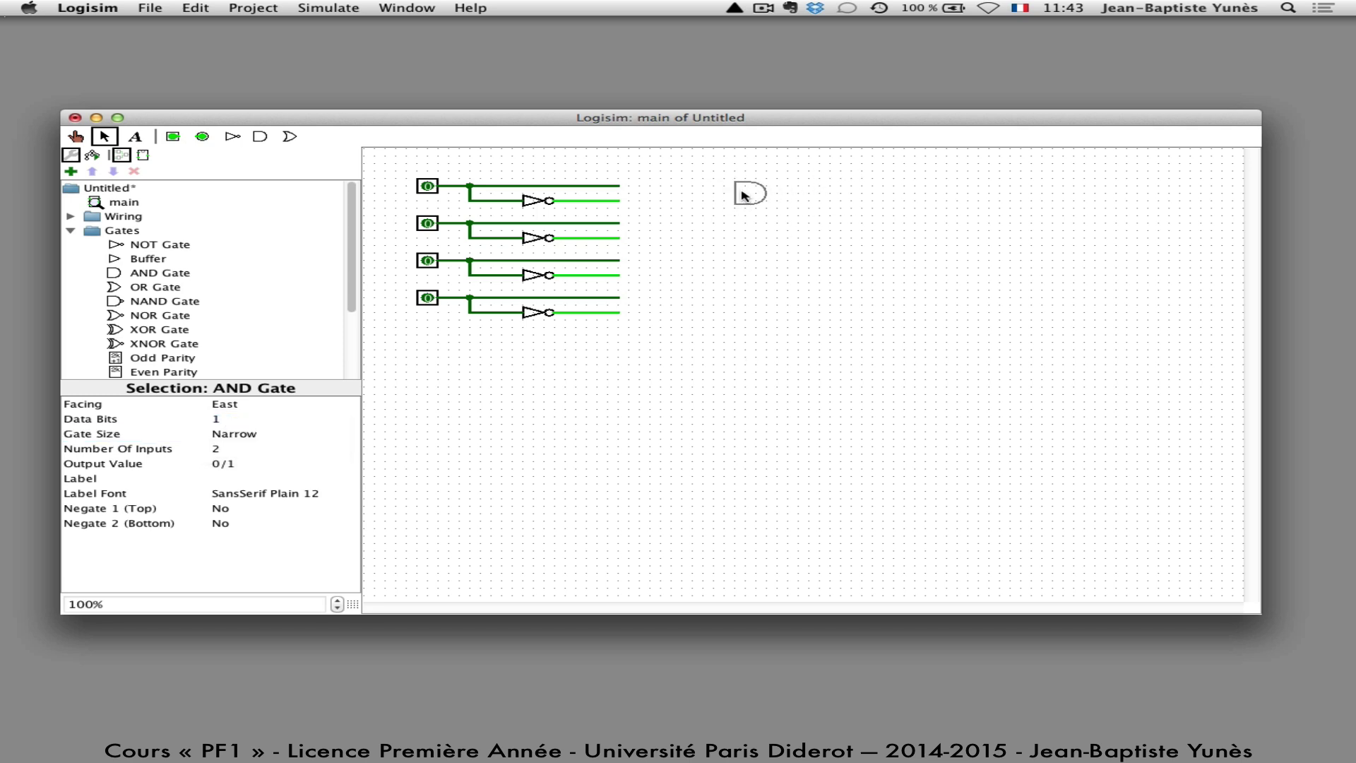
left_click(744, 196)
left_click_drag(609, 201, 734, 186)
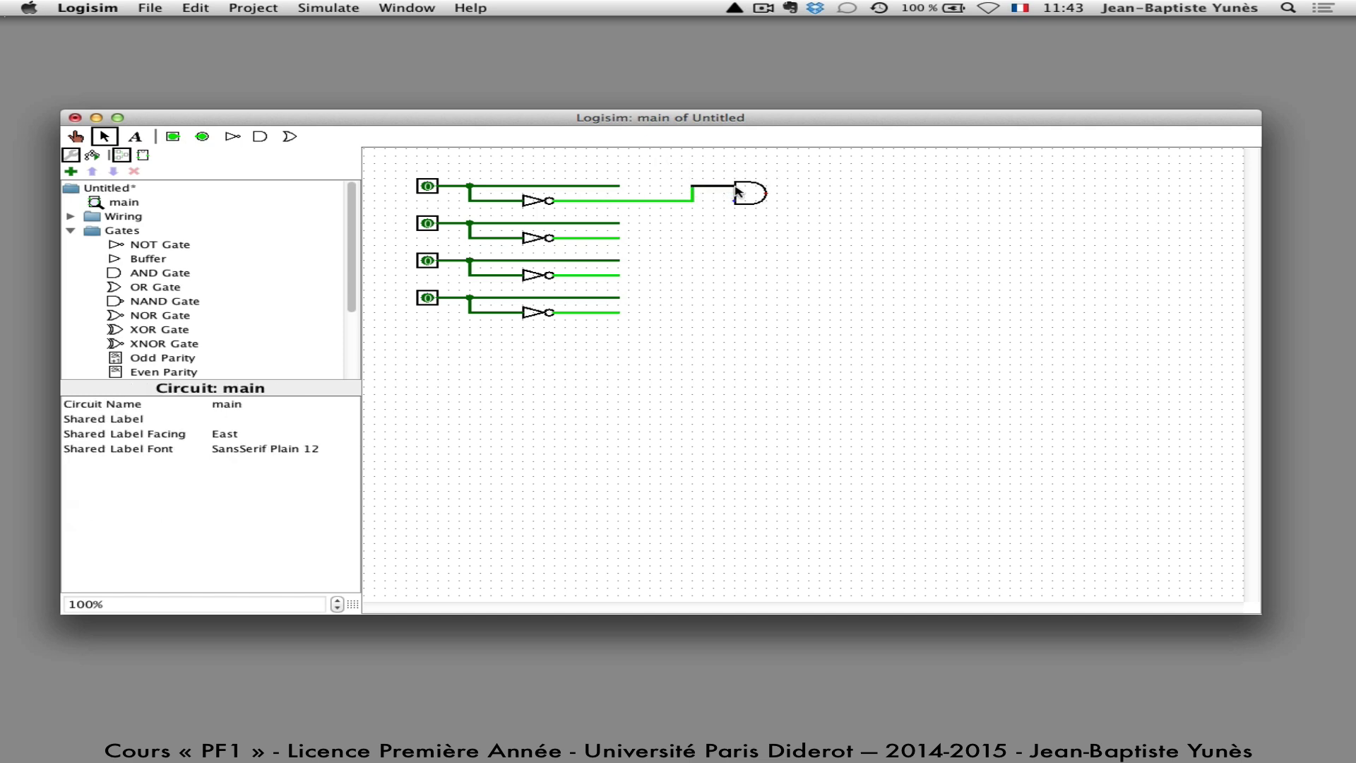
left_click_drag(619, 223, 735, 201)
left_click(111, 275)
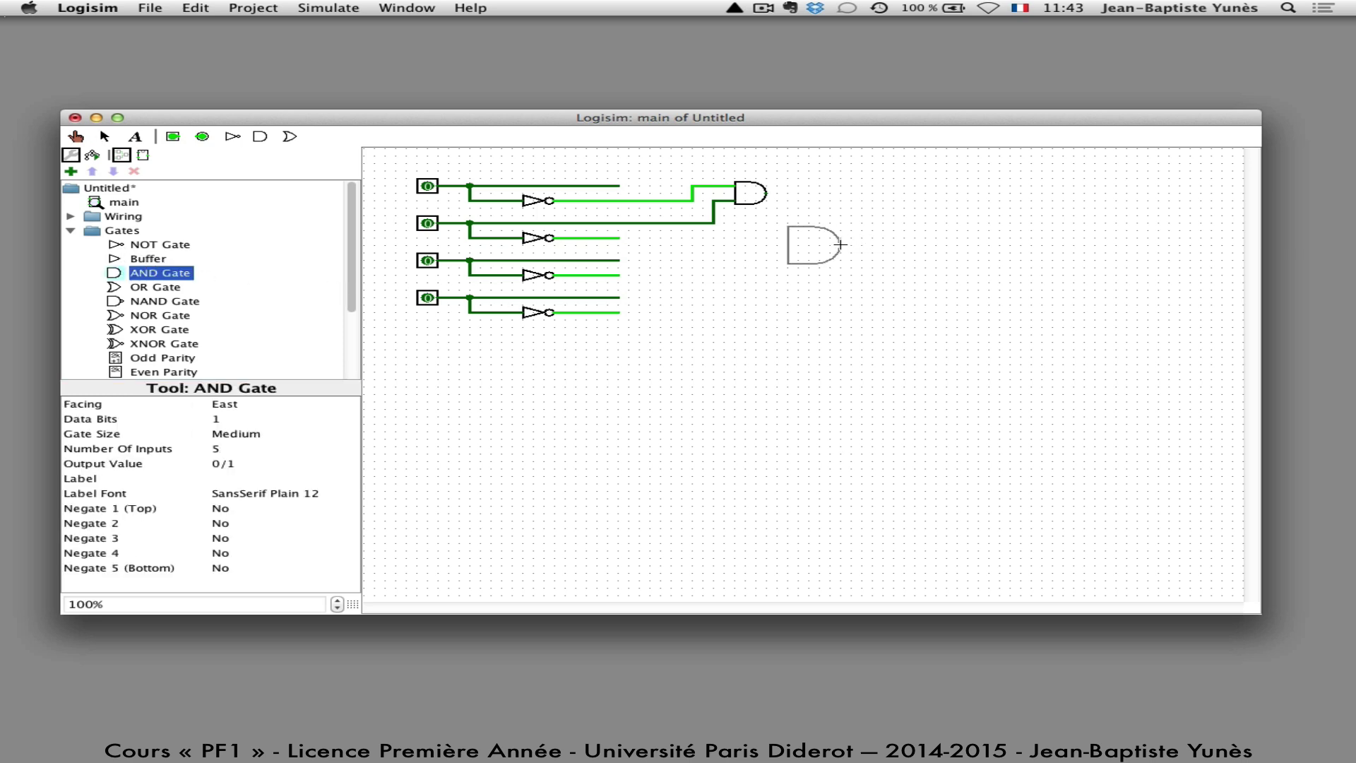
left_click(840, 245)
key("BackSpace")
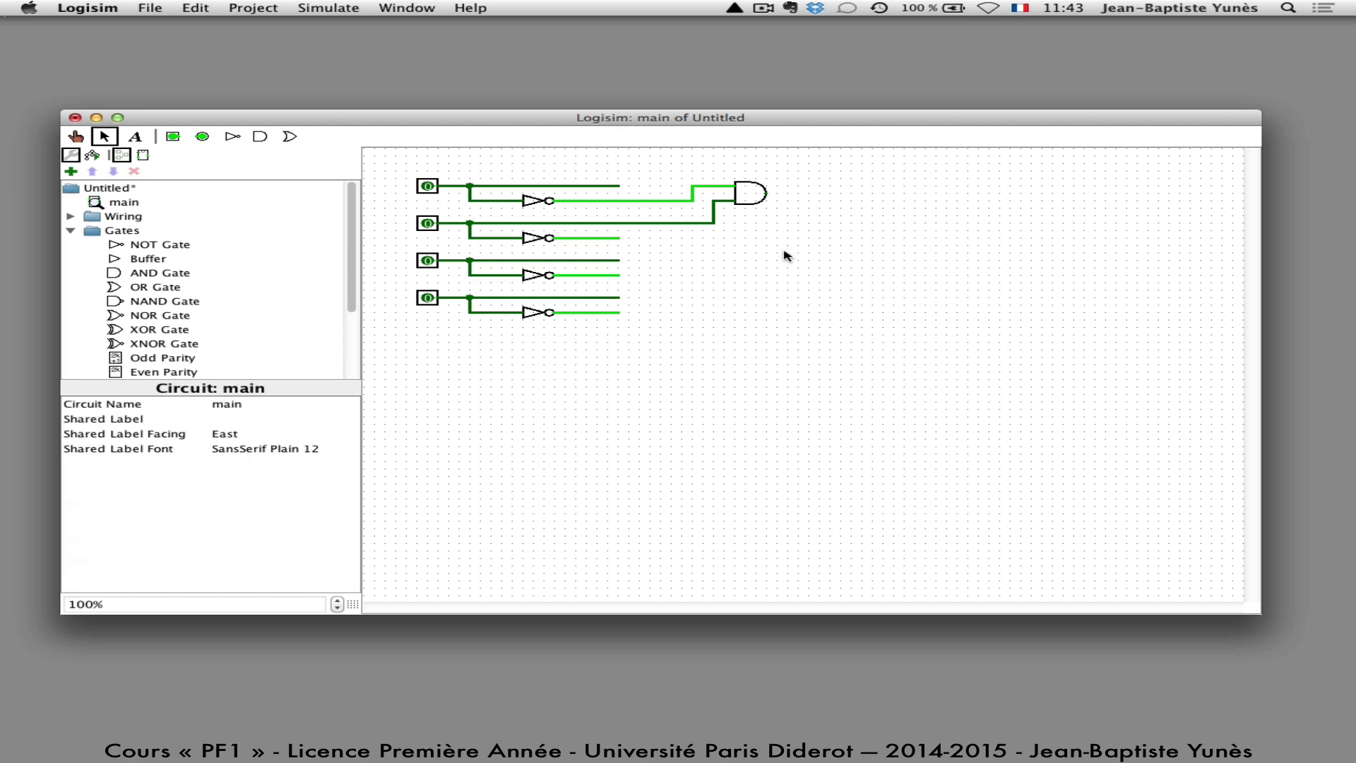
Add a copy of the narrow AND gate after it, fed by the first gate's output and the inverted third input.
left_click(751, 201)
key("super+d")
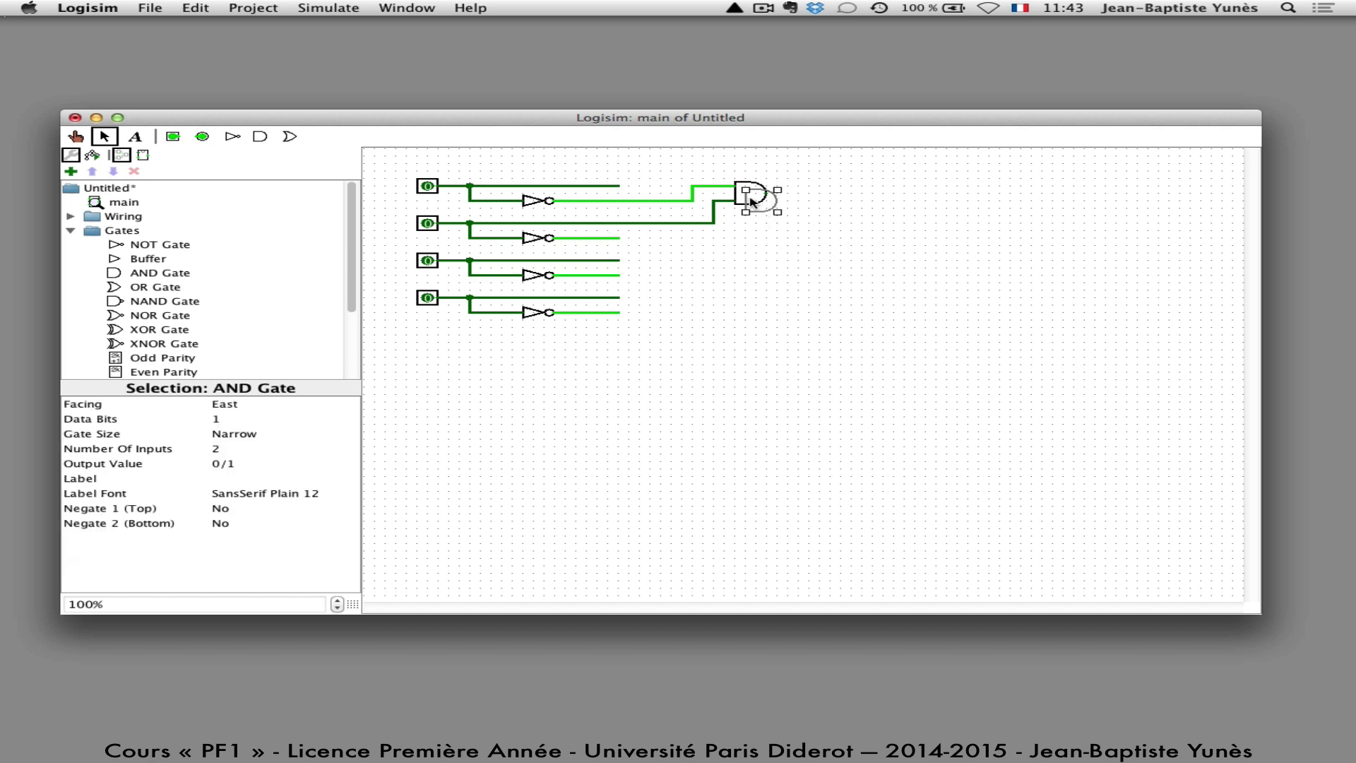
mouse_move(751, 201)
left_mouse_down()
mouse_move(806, 246)
mouse_move(846, 194)
mouse_move(798, 186)
mouse_move(830, 190)
left_mouse_up()
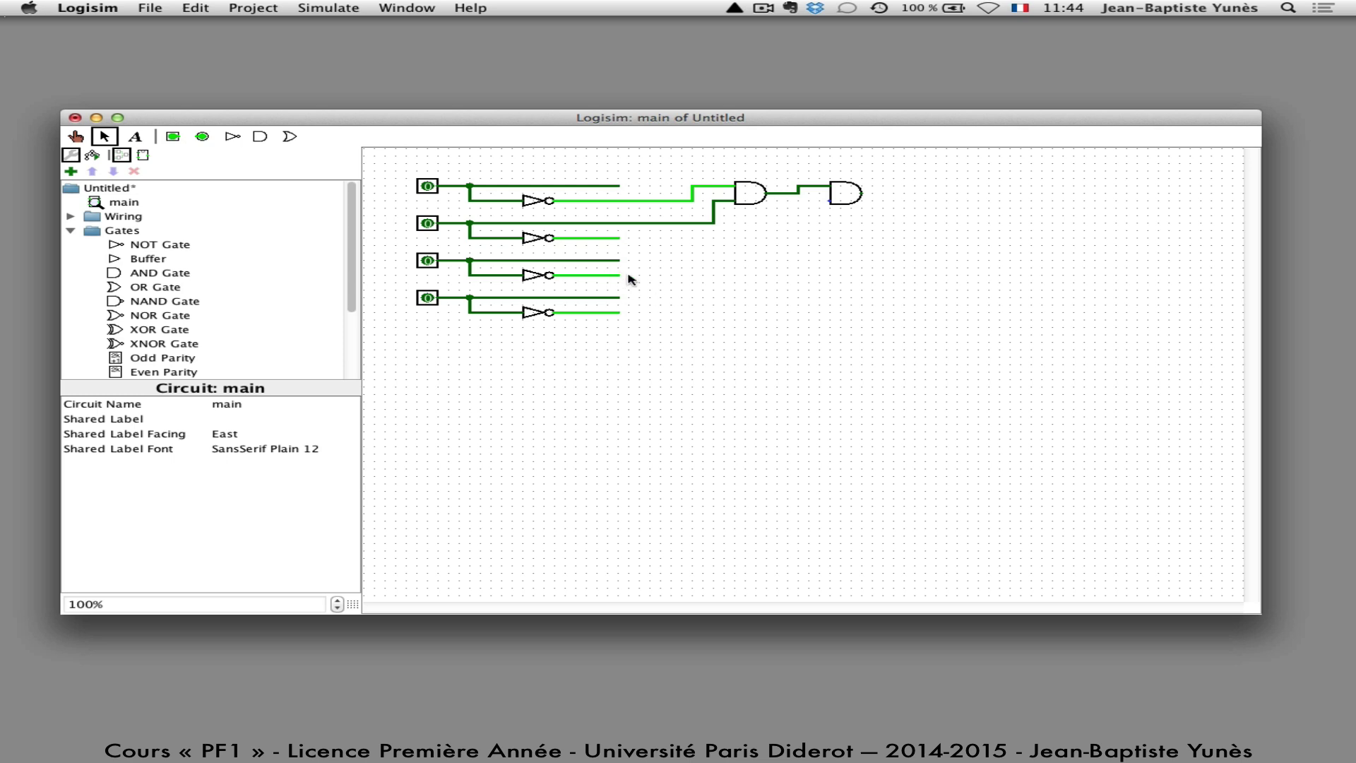
left_click_drag(629, 277, 833, 205)
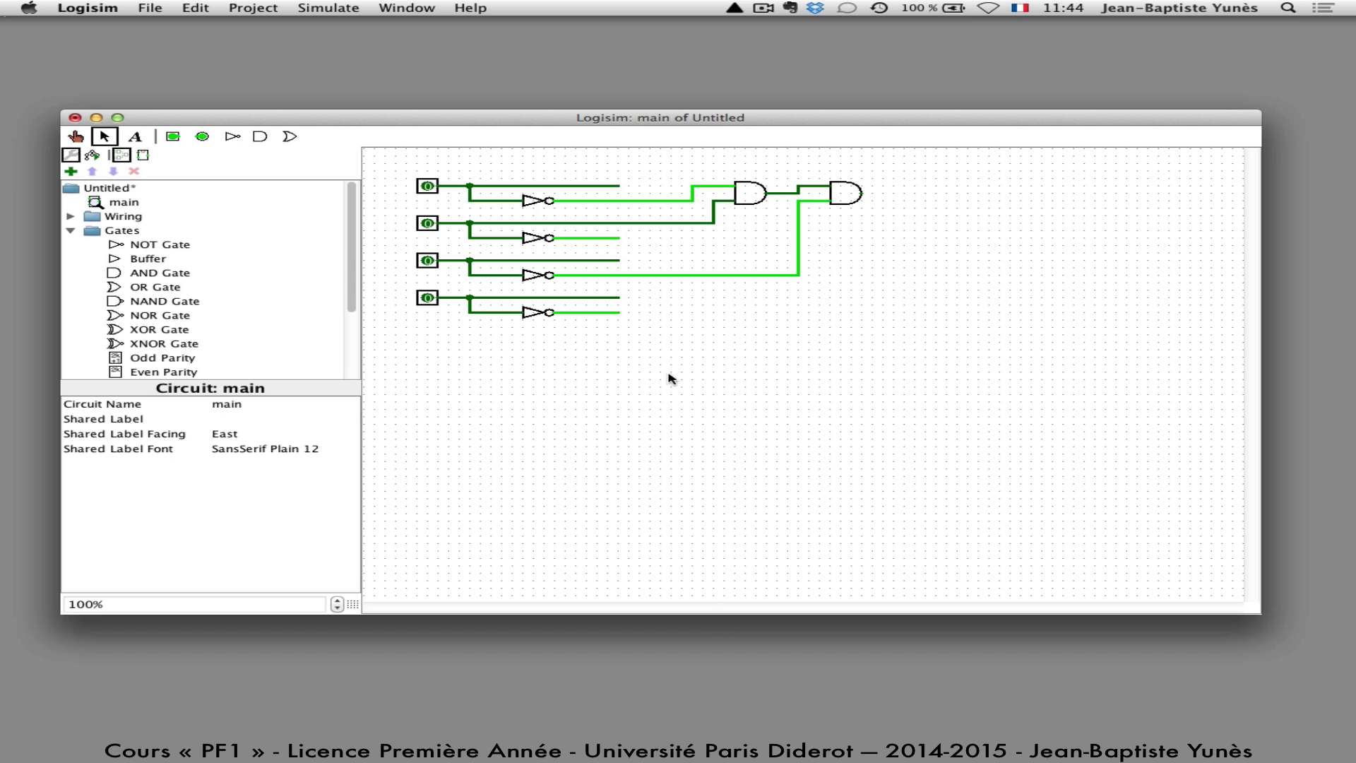
Add a third narrow AND gate in line, fed by the second gate's output and the inverted fourth input.
left_click(841, 198)
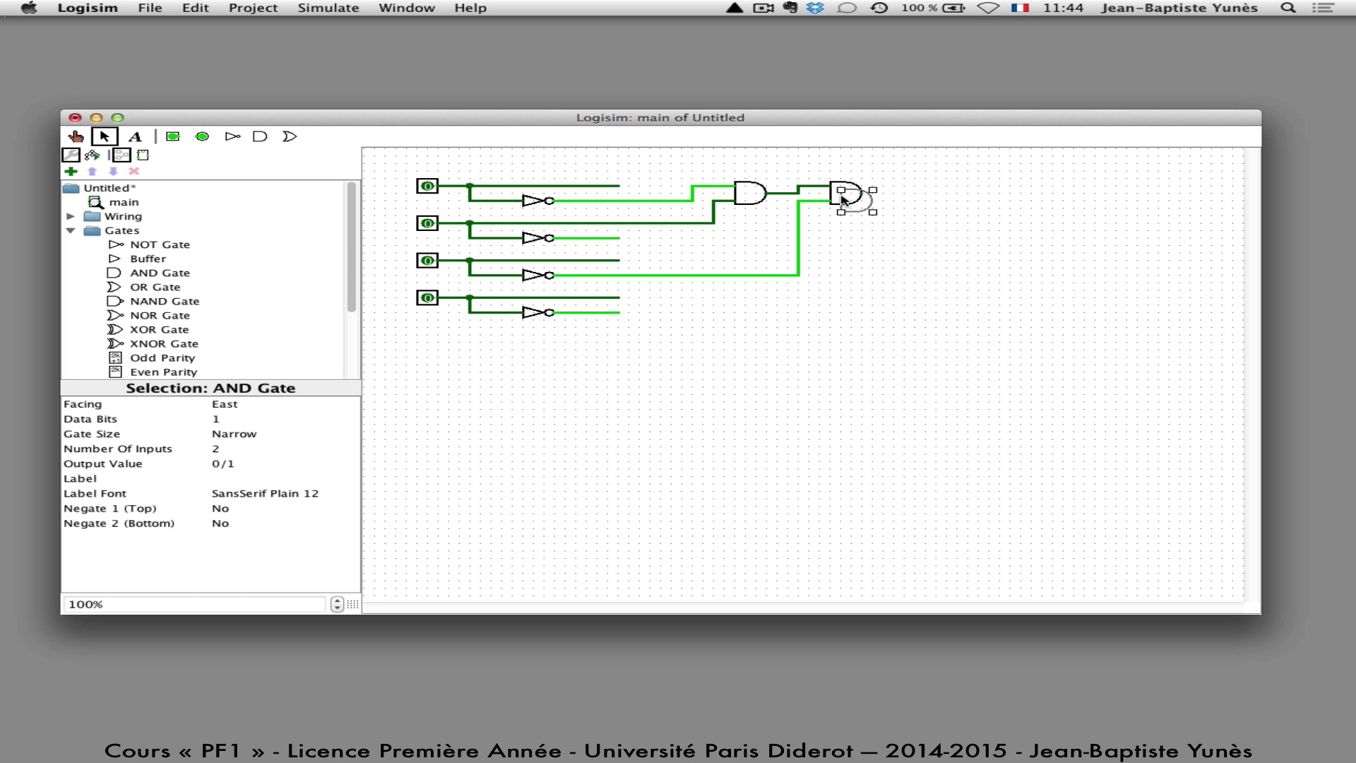
left_click(943, 196)
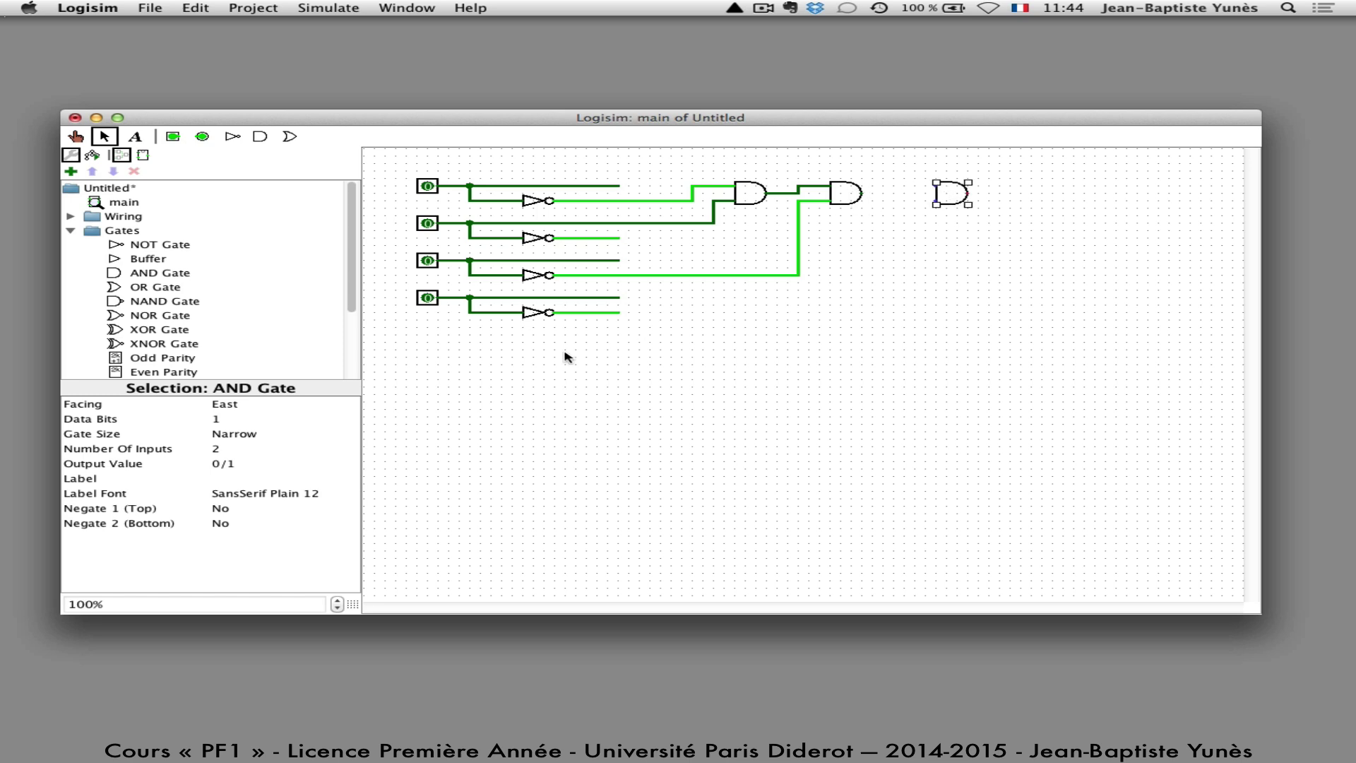
left_click_drag(862, 194, 937, 186)
left_click_drag(620, 312, 937, 201)
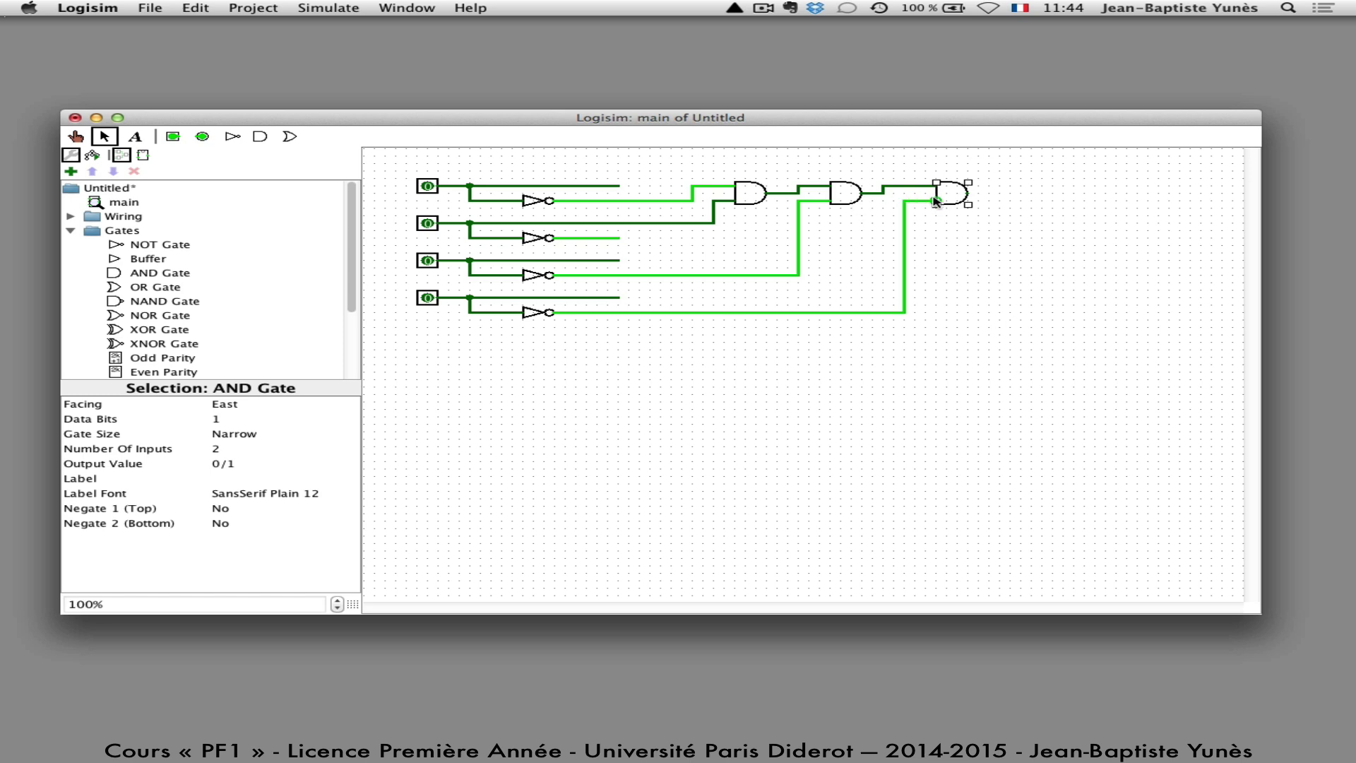
Extend a wire from the third AND gate's output and test the circuit by switching each of the four inputs on in turn.
left_click_drag(968, 192, 1022, 194)
left_click(76, 137)
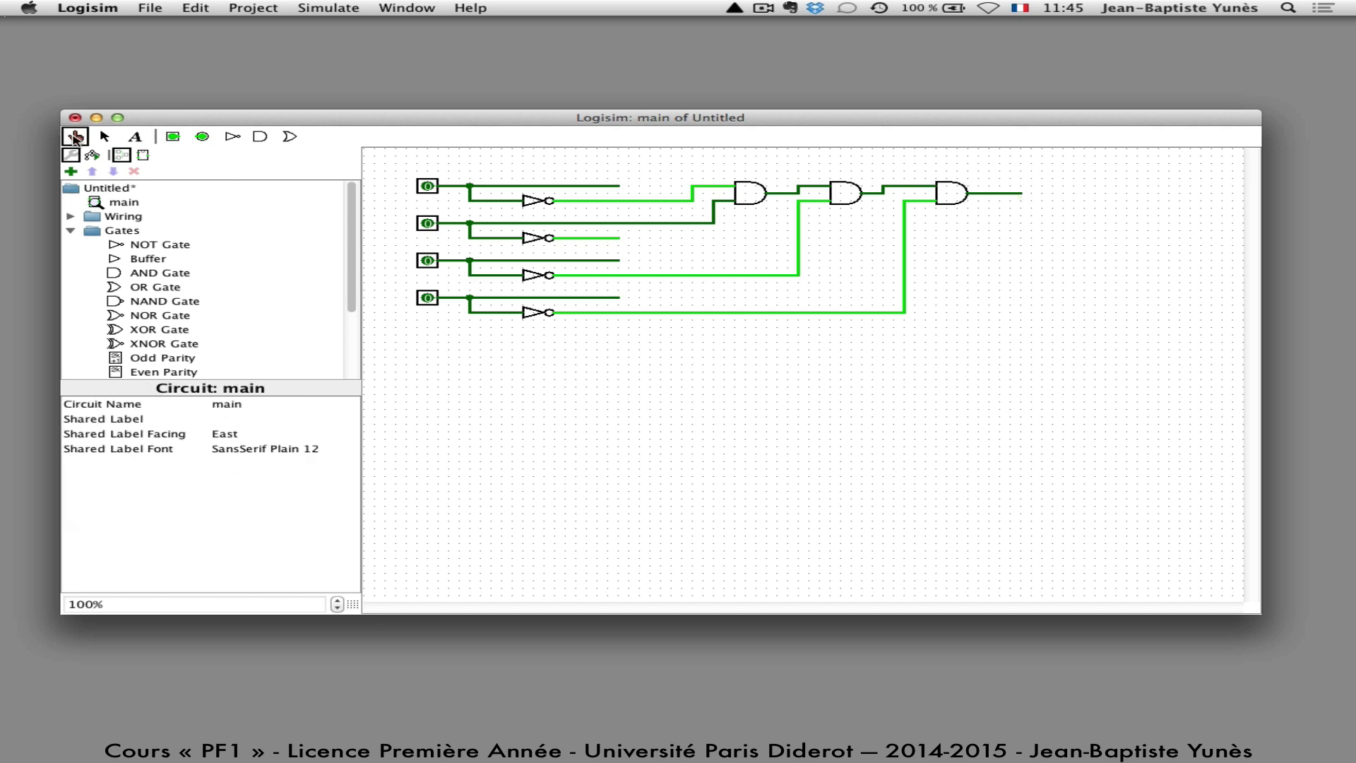
left_click(428, 223)
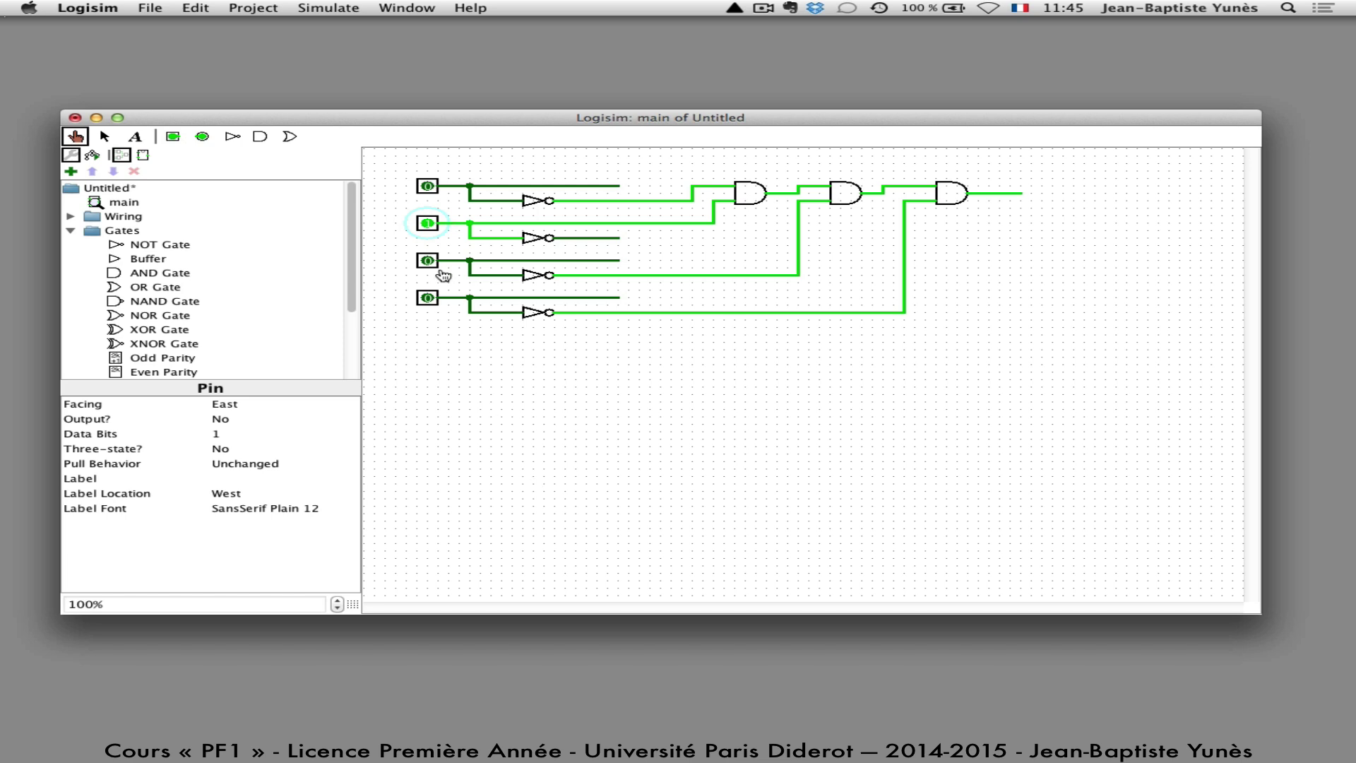
left_click(427, 187)
left_click(428, 223)
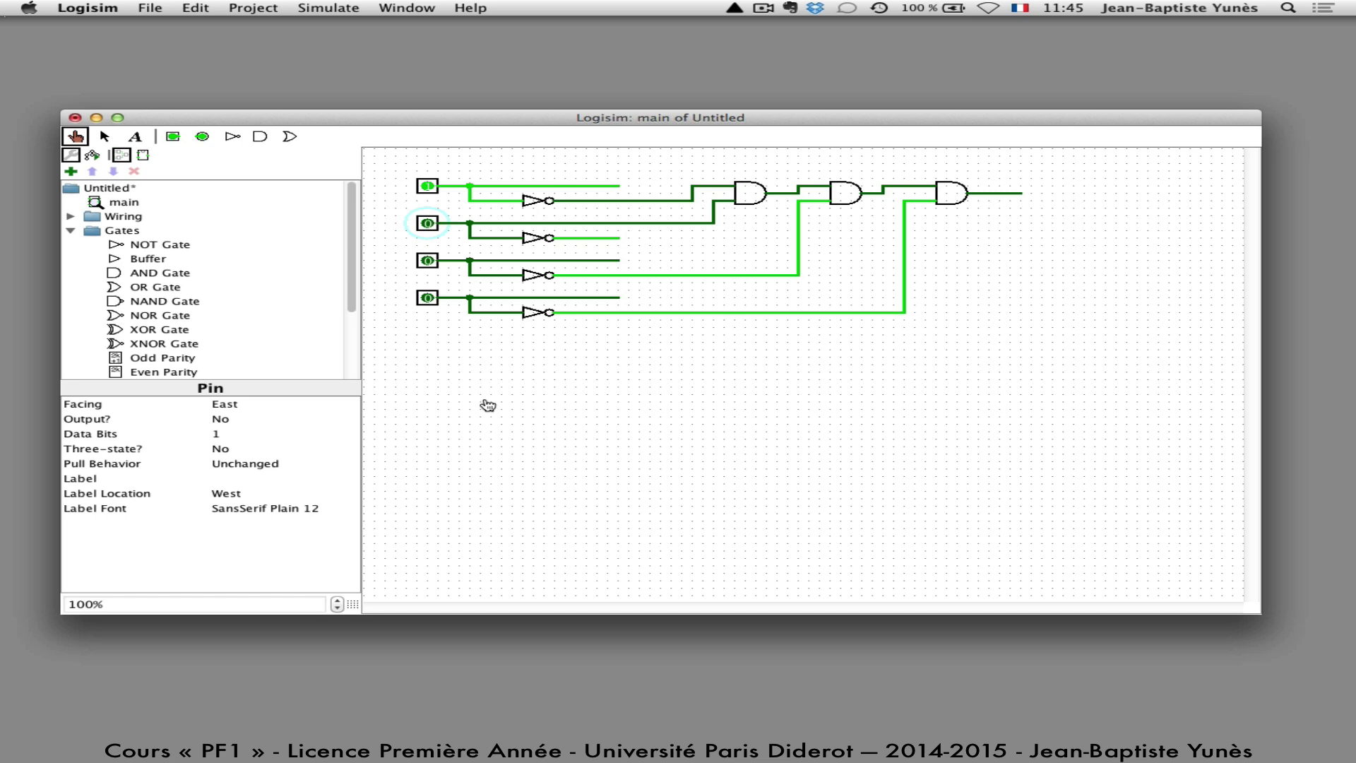
left_click(430, 188)
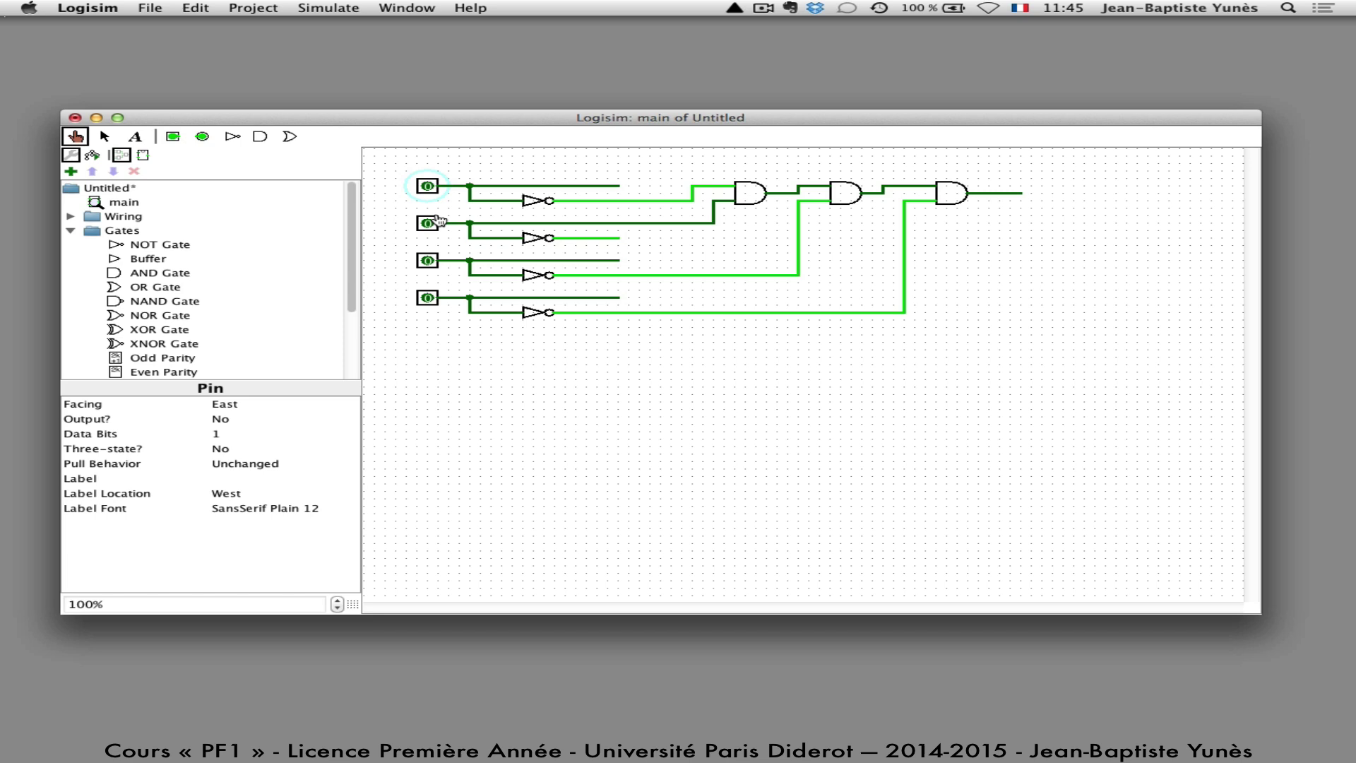
left_click(428, 260)
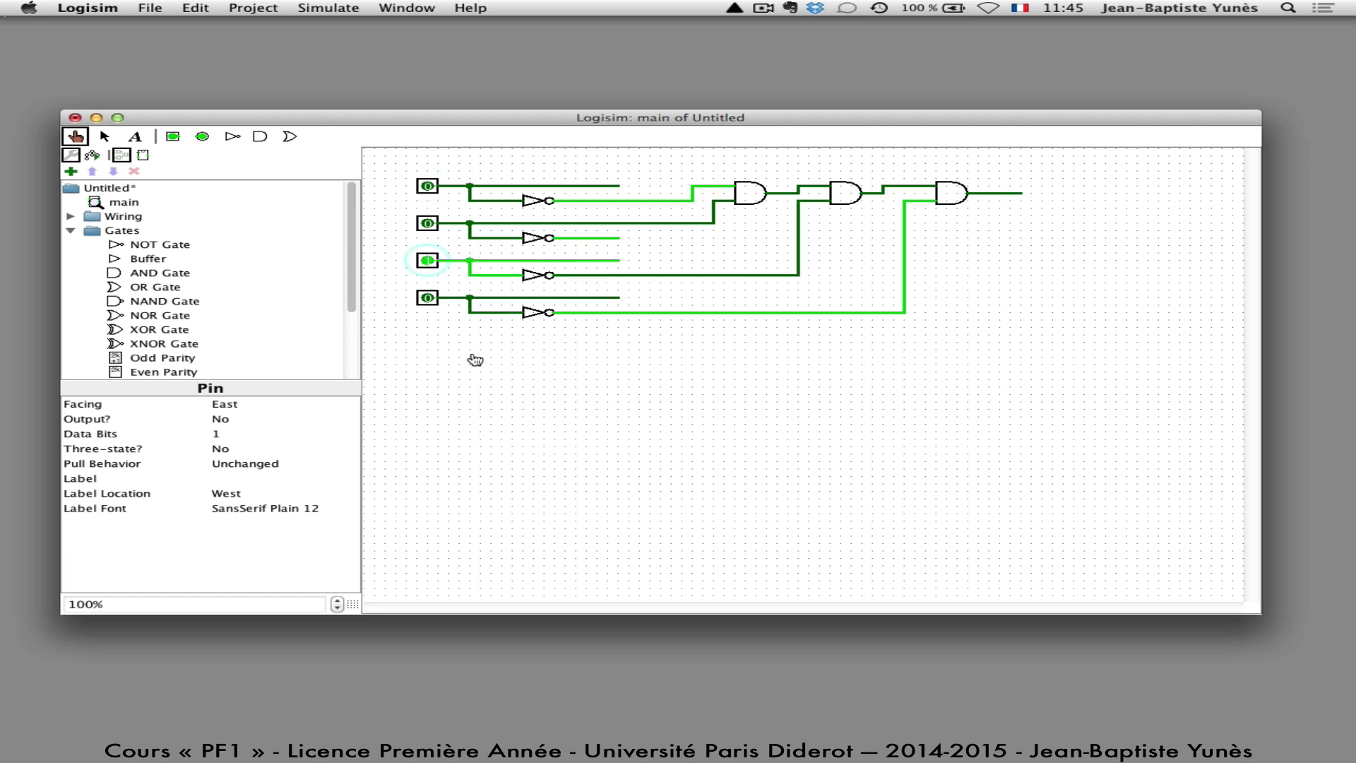
left_click(428, 261)
left_click(428, 298)
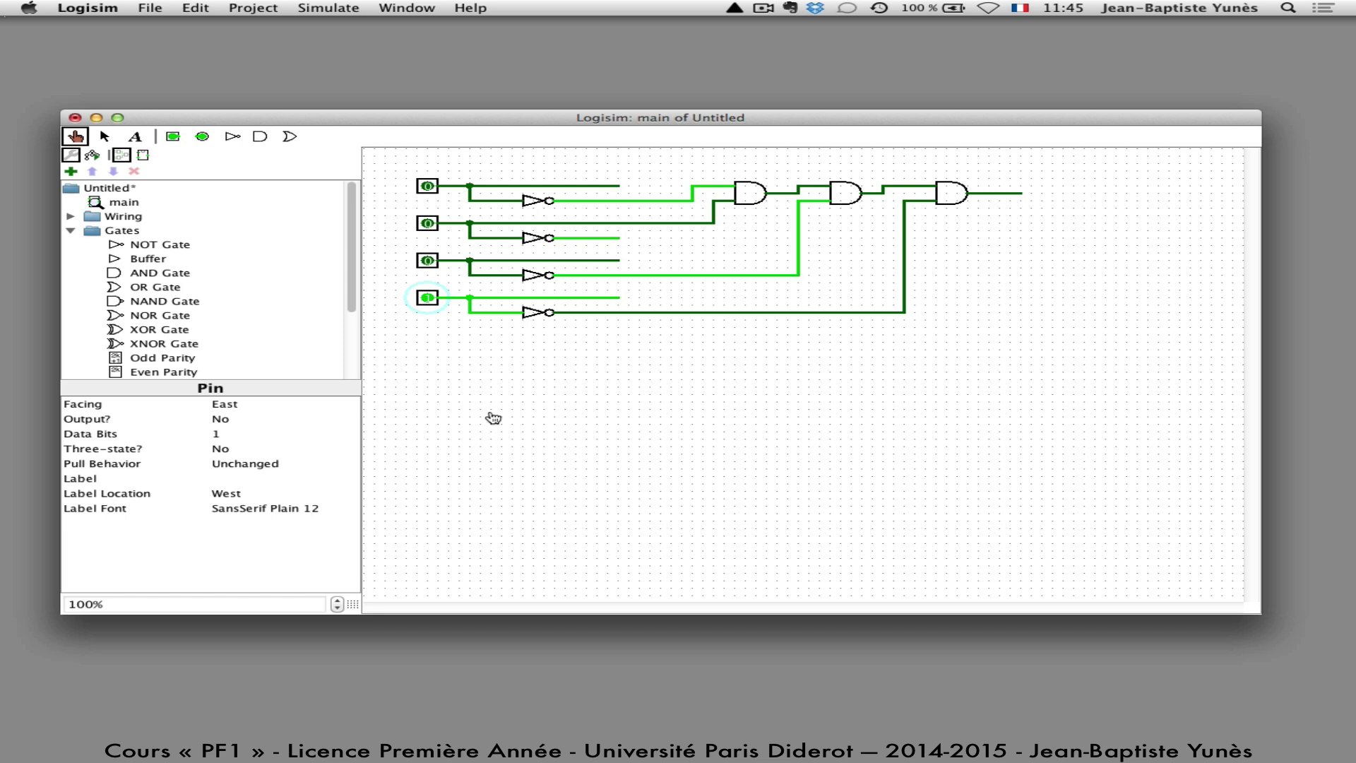
Duplicate the three chained AND gates and place the copies in a row below the input wires.
left_click(104, 136)
left_click(760, 199)
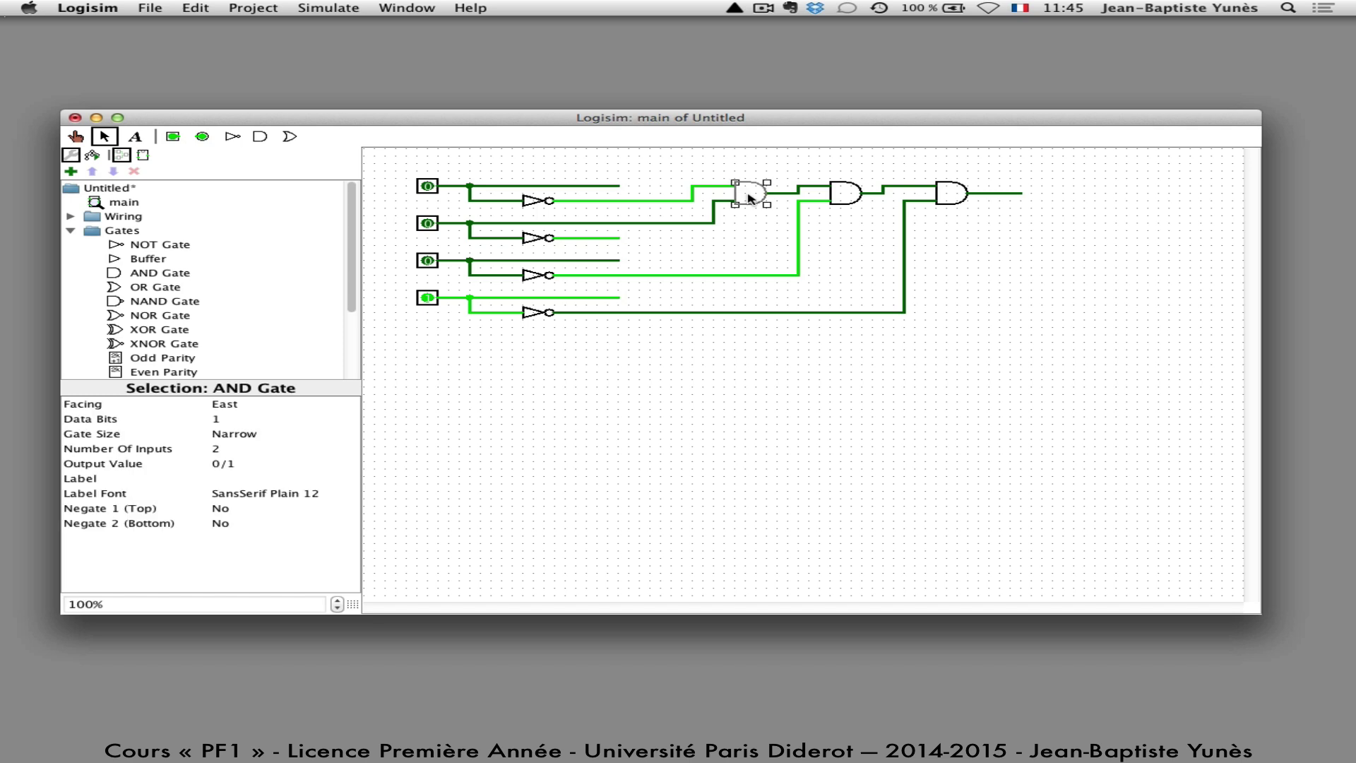
left_click(851, 195, "shift")
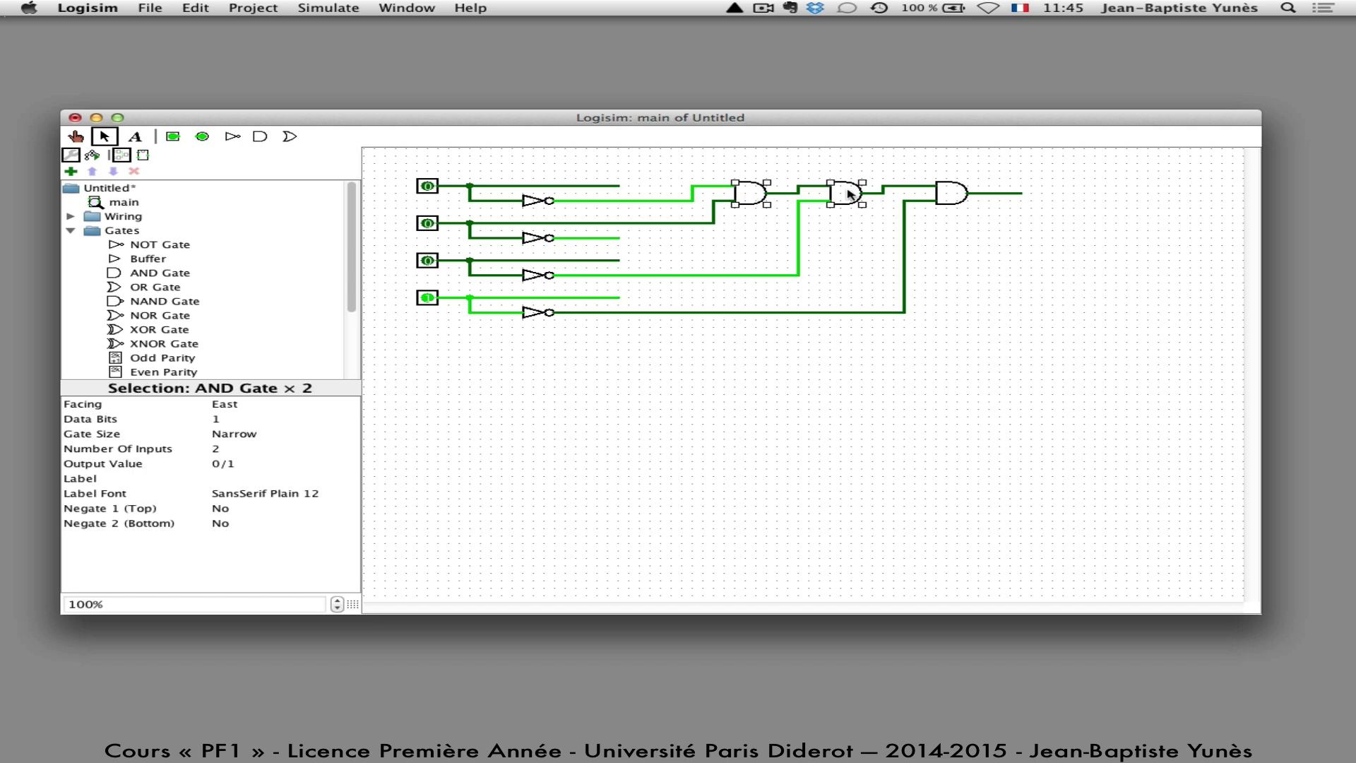
left_click(949, 194, "shift")
left_click_drag(849, 202, 849, 396)
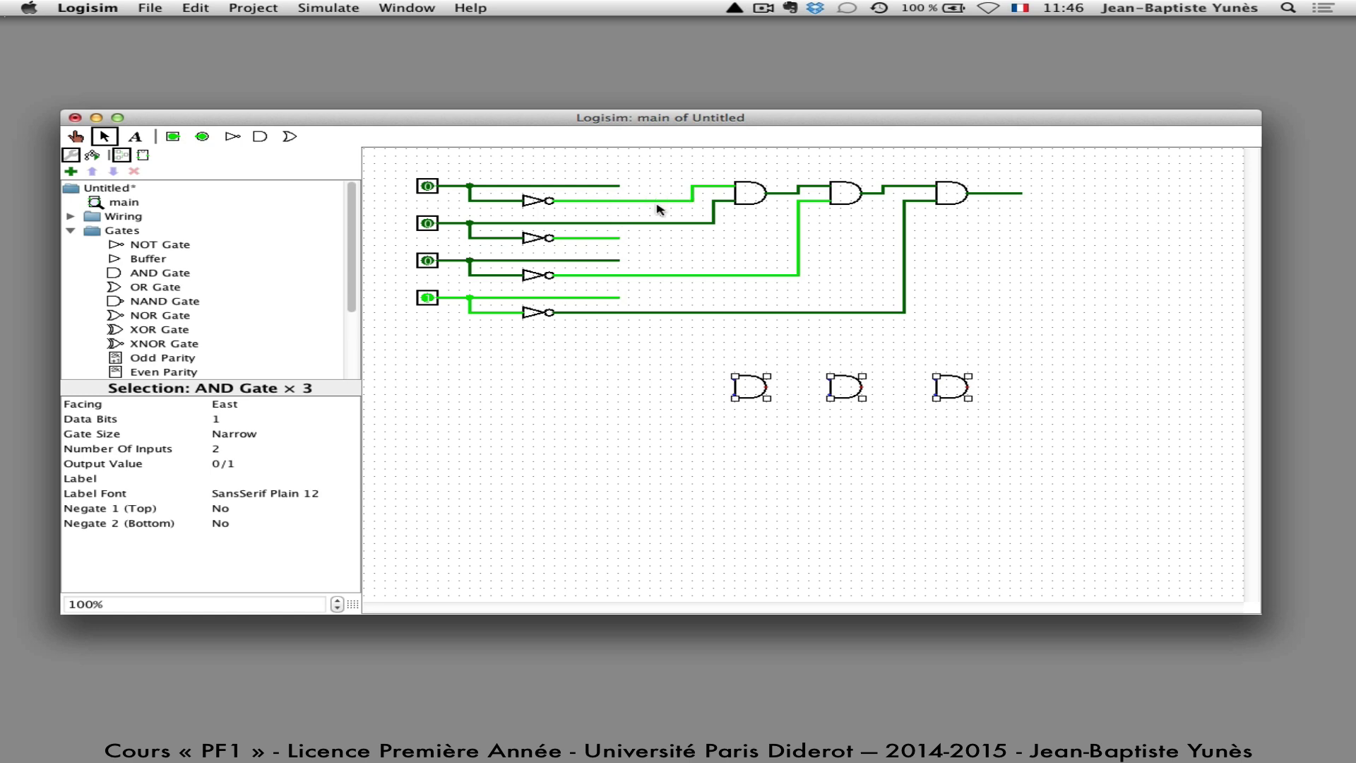
Chain the copied AND gates with the inverted first, second and third inputs and the direct fourth input, and extend an output wire.
mouse_move(650, 200)
left_mouse_down()
mouse_move(649, 356)
mouse_move(734, 385)
left_mouse_up()
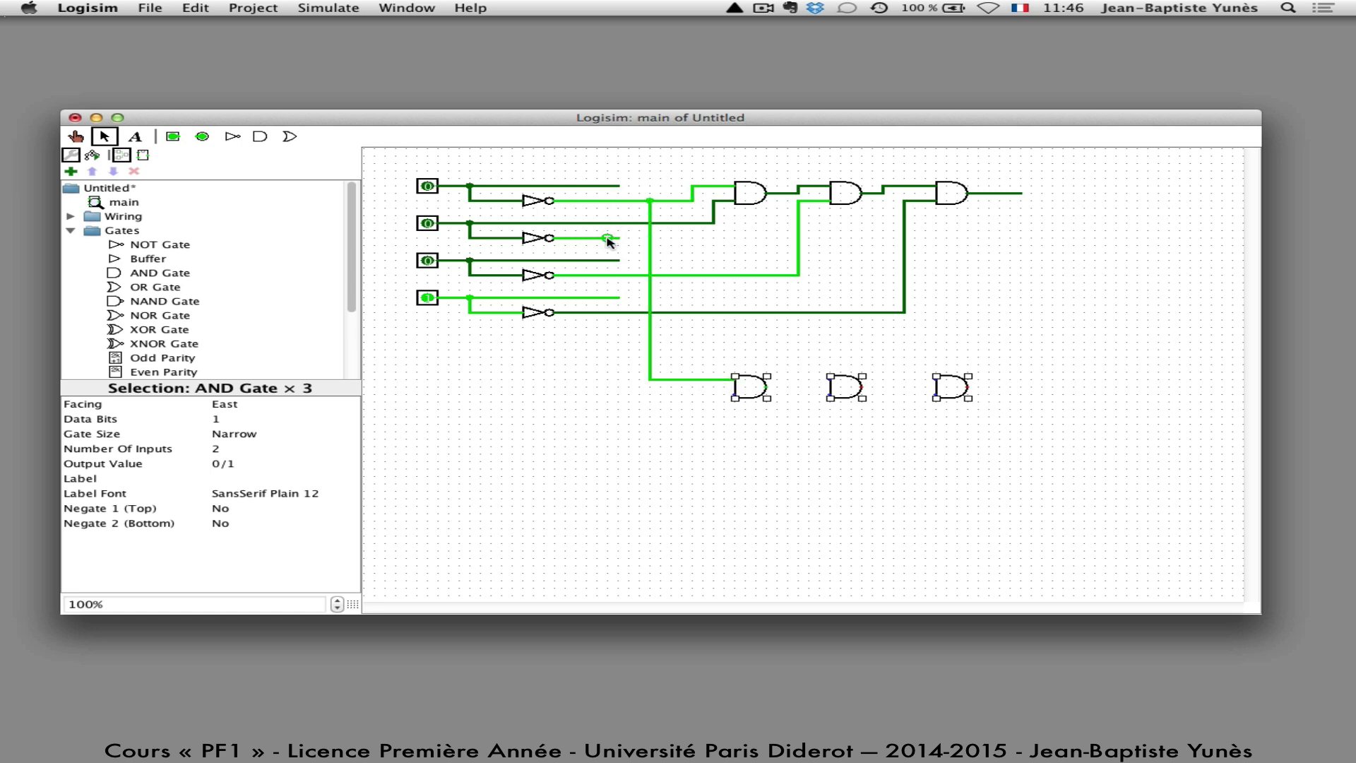
mouse_move(596, 238)
left_mouse_down()
mouse_move(597, 394)
mouse_move(734, 394)
left_mouse_up()
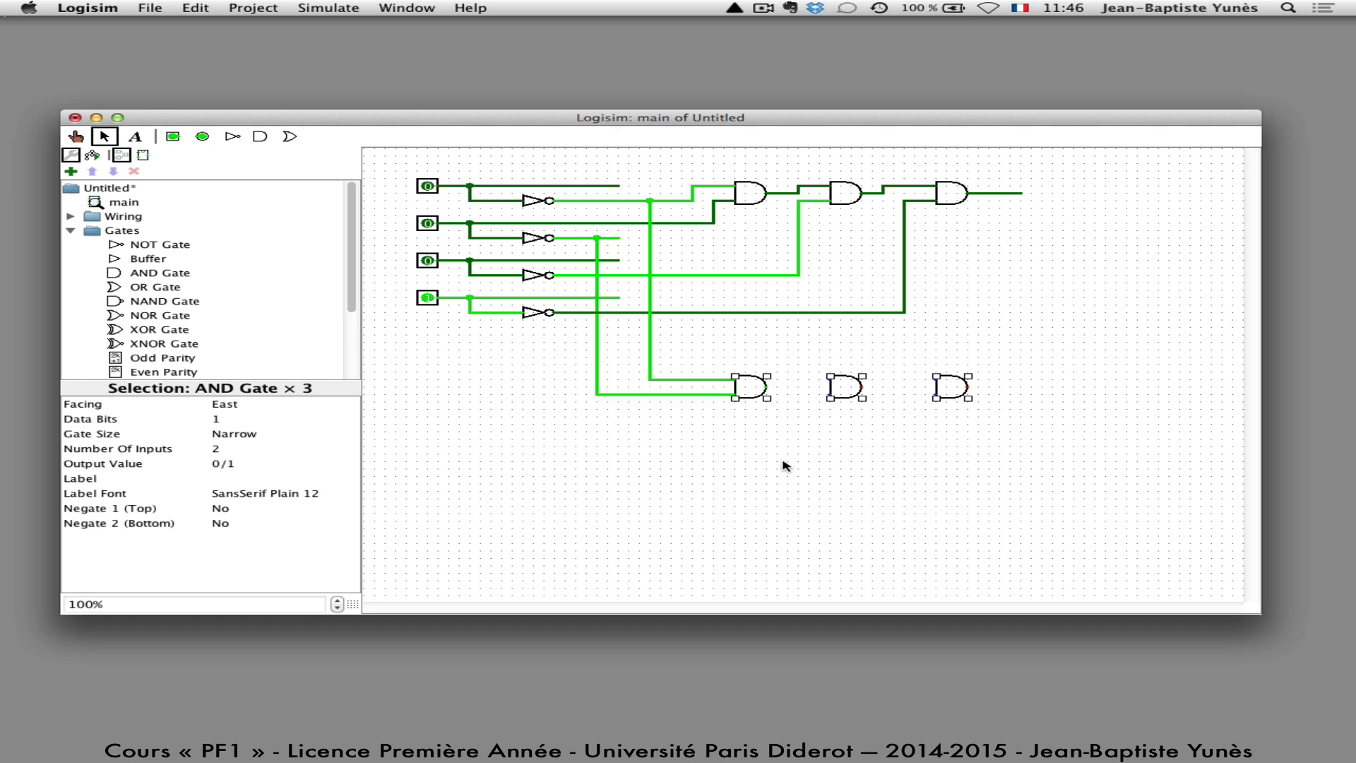
left_click_drag(767, 387, 833, 383)
mouse_move(575, 274)
left_mouse_down()
mouse_move(578, 444)
mouse_move(812, 440)
mouse_move(809, 394)
mouse_move(830, 394)
left_mouse_up()
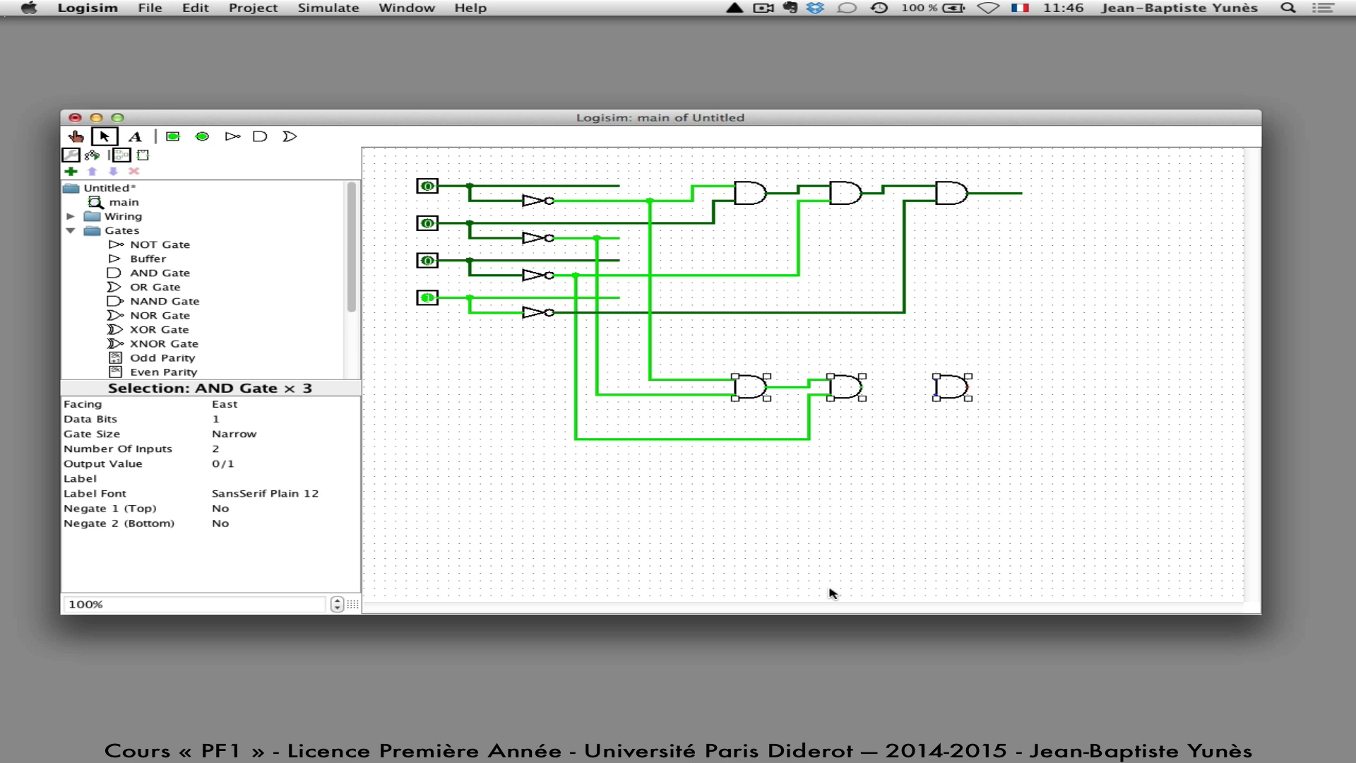
left_click_drag(863, 387, 936, 380)
mouse_move(491, 298)
left_mouse_down()
mouse_move(509, 448)
mouse_move(911, 470)
mouse_move(905, 394)
mouse_move(1064, 387)
left_mouse_up()
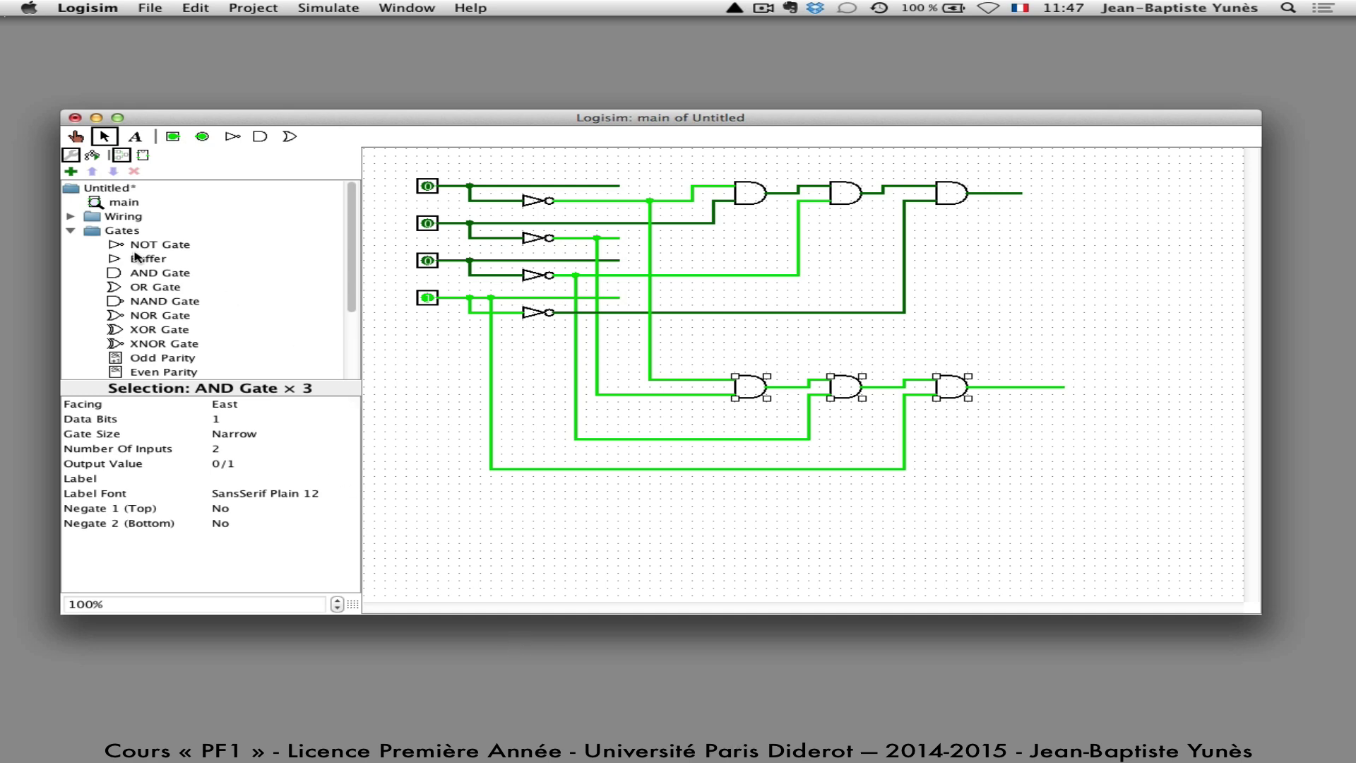
Place a 2-input OR gate beyond both AND rows, connect the rows' outputs to it and extend its output wire.
left_click(113, 284)
left_click(1179, 253)
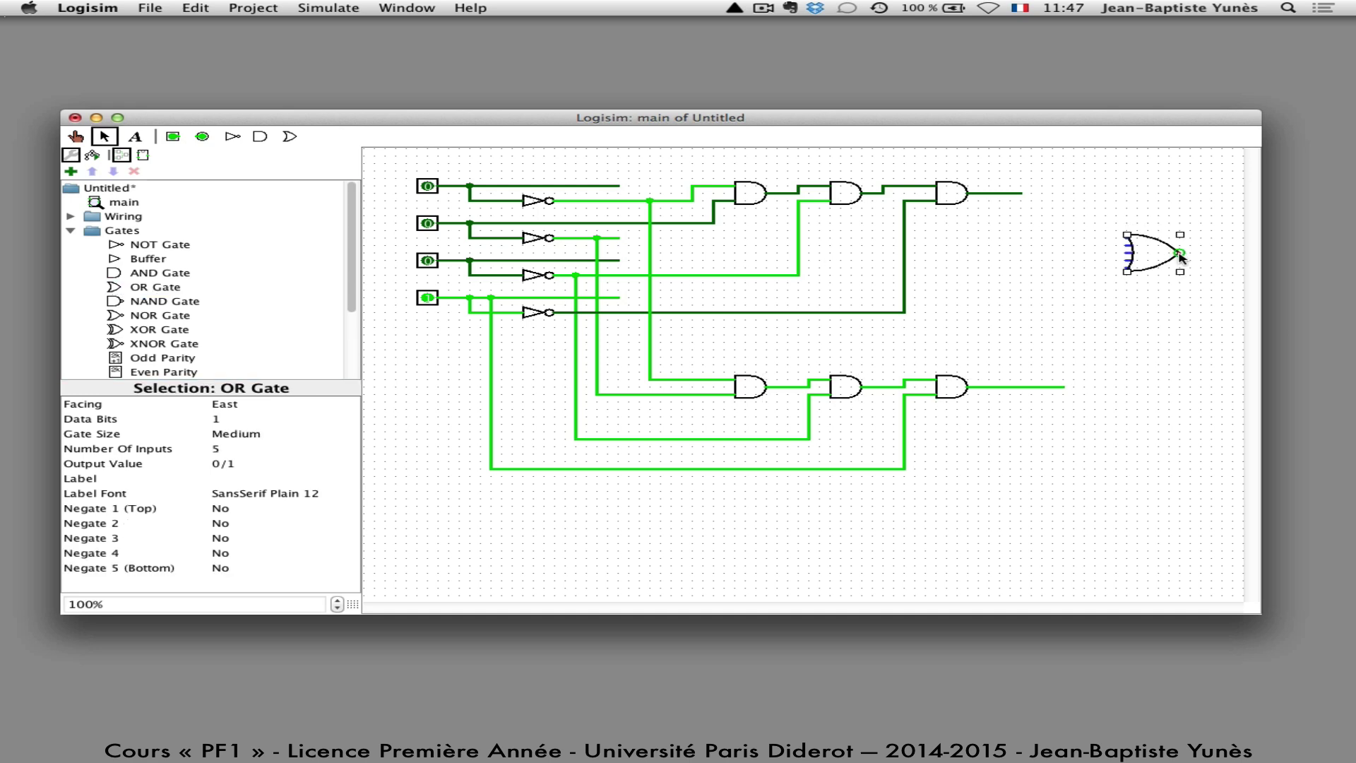
left_click(217, 419)
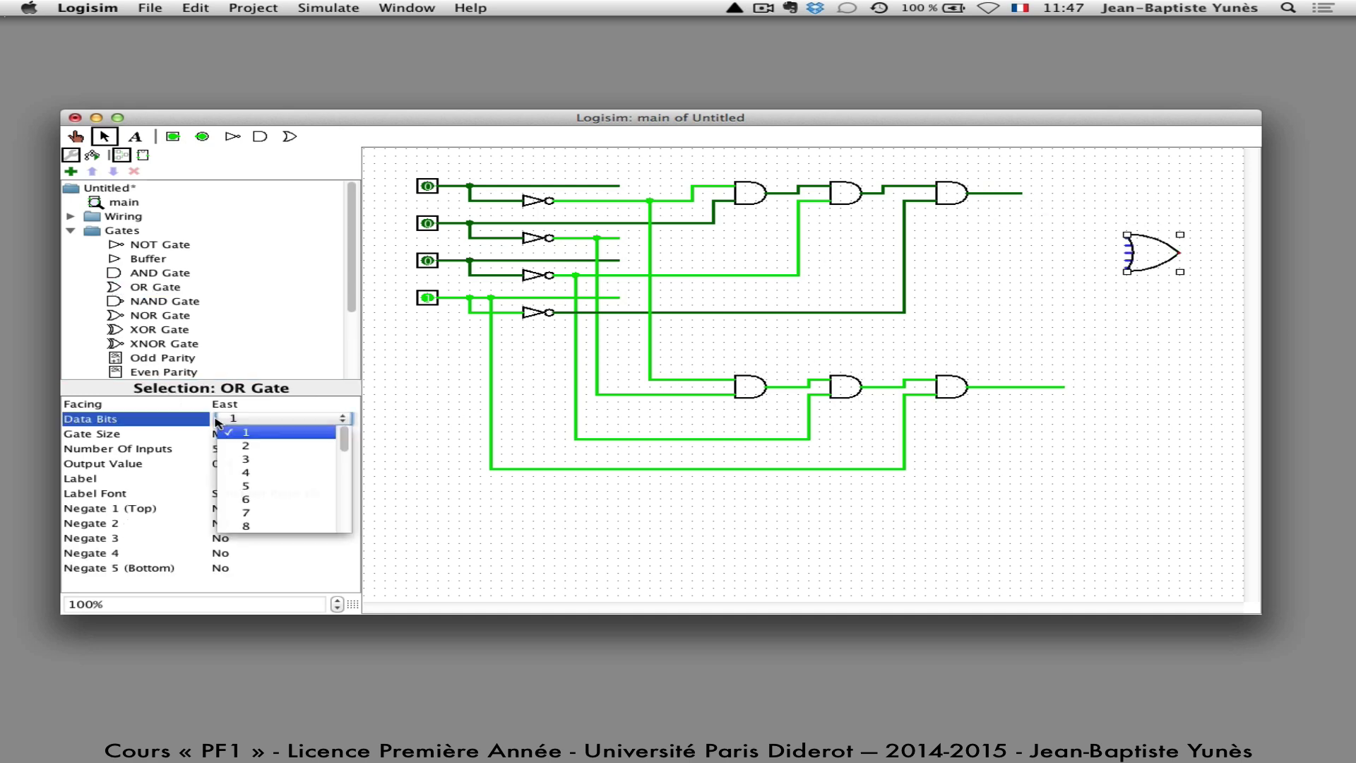
left_click(176, 450)
left_click(226, 449)
scroll(275, 509, "up", 1)
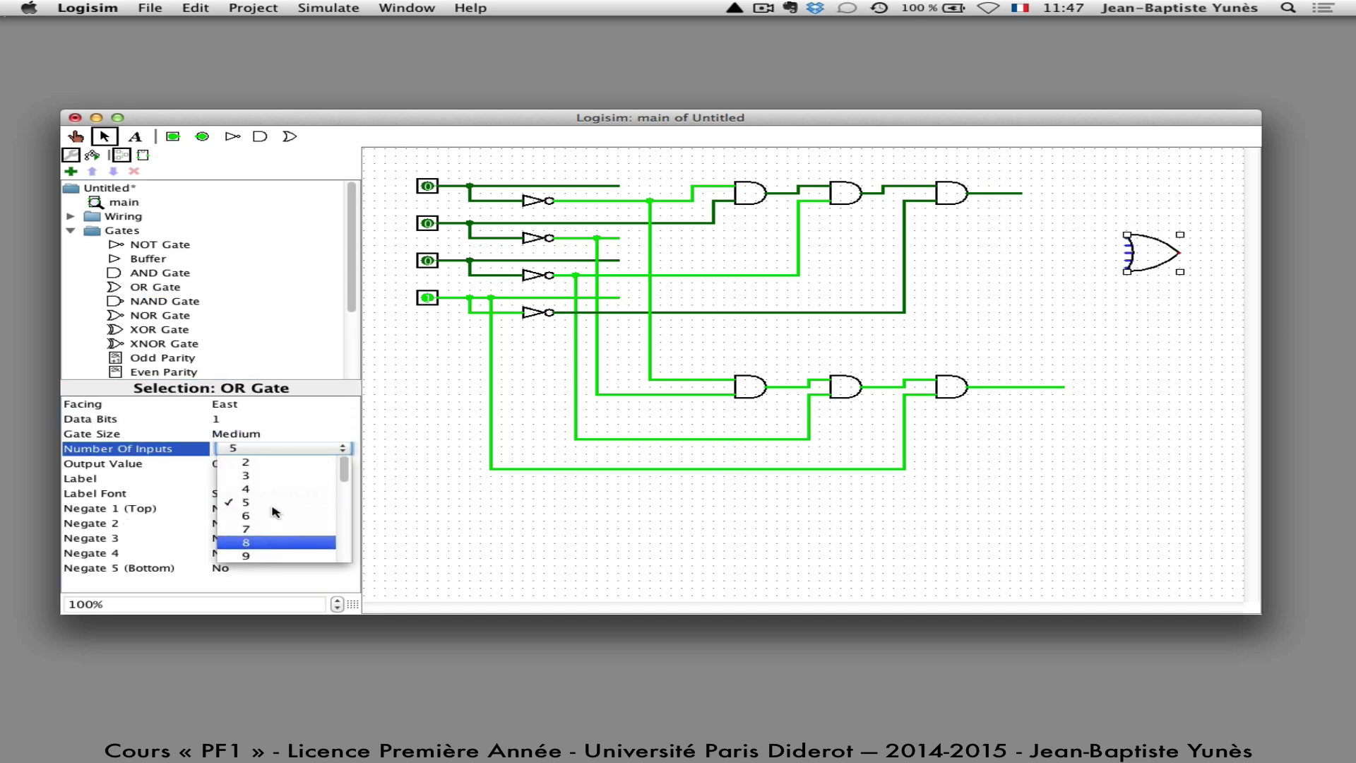
left_click(240, 463)
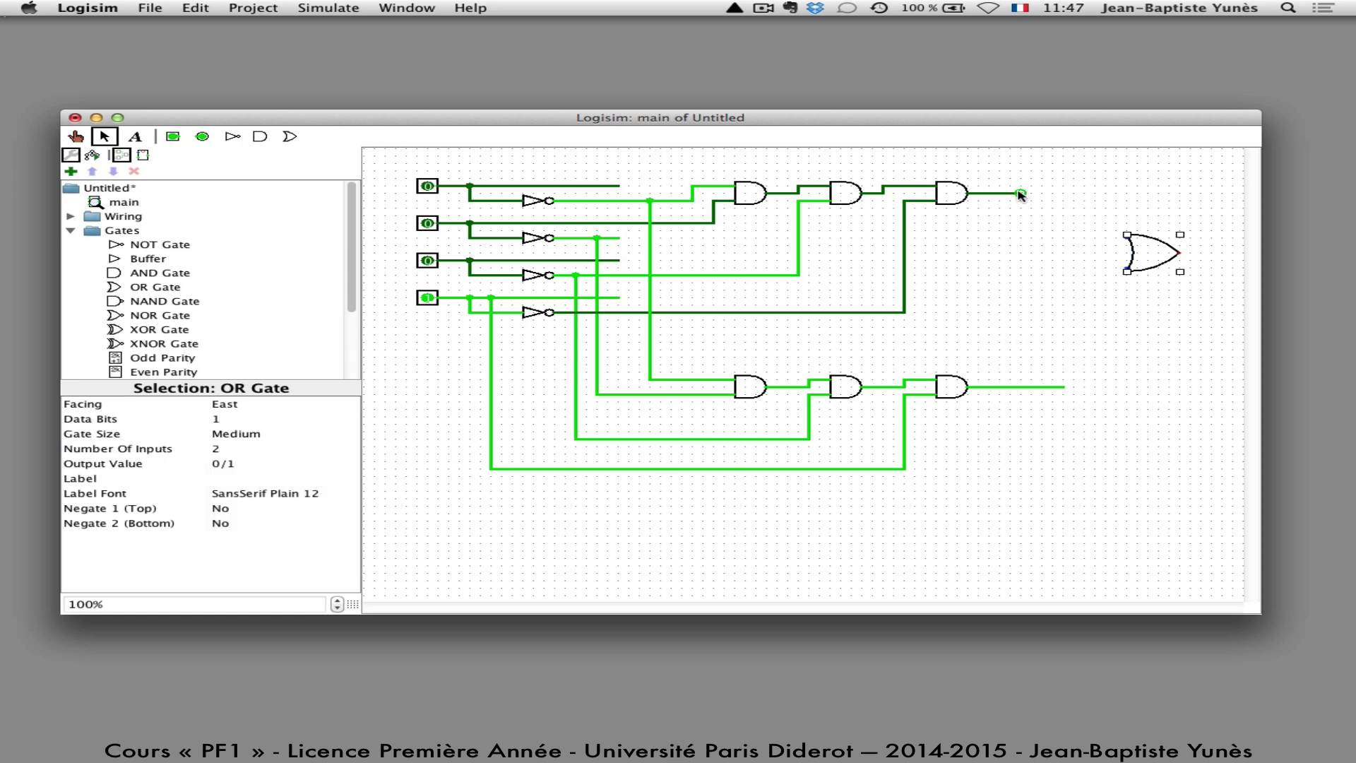
left_click_drag(1020, 193, 1127, 238)
left_click_drag(1068, 385, 1222, 252)
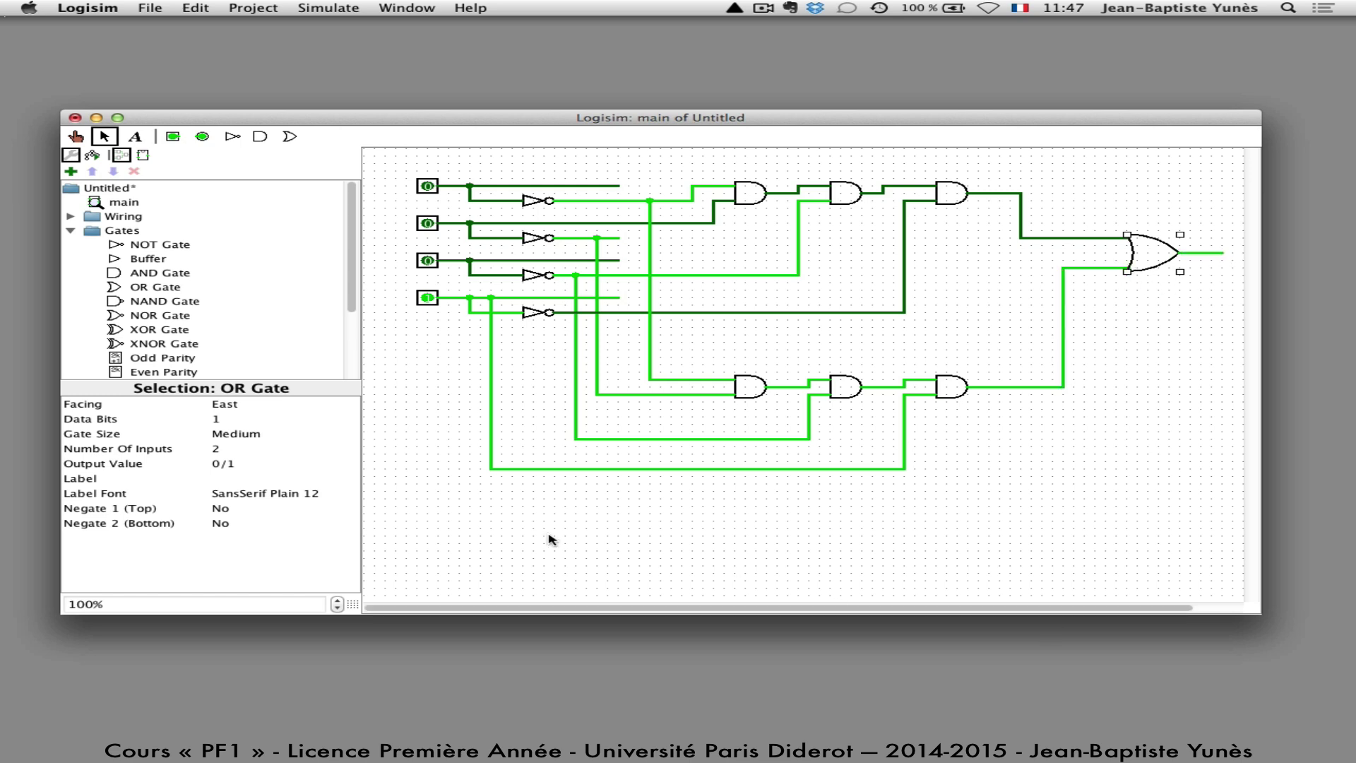
Test the combined circuit by setting each of the four inputs to 1 on its own, ending with the fourth.
left_click(75, 137)
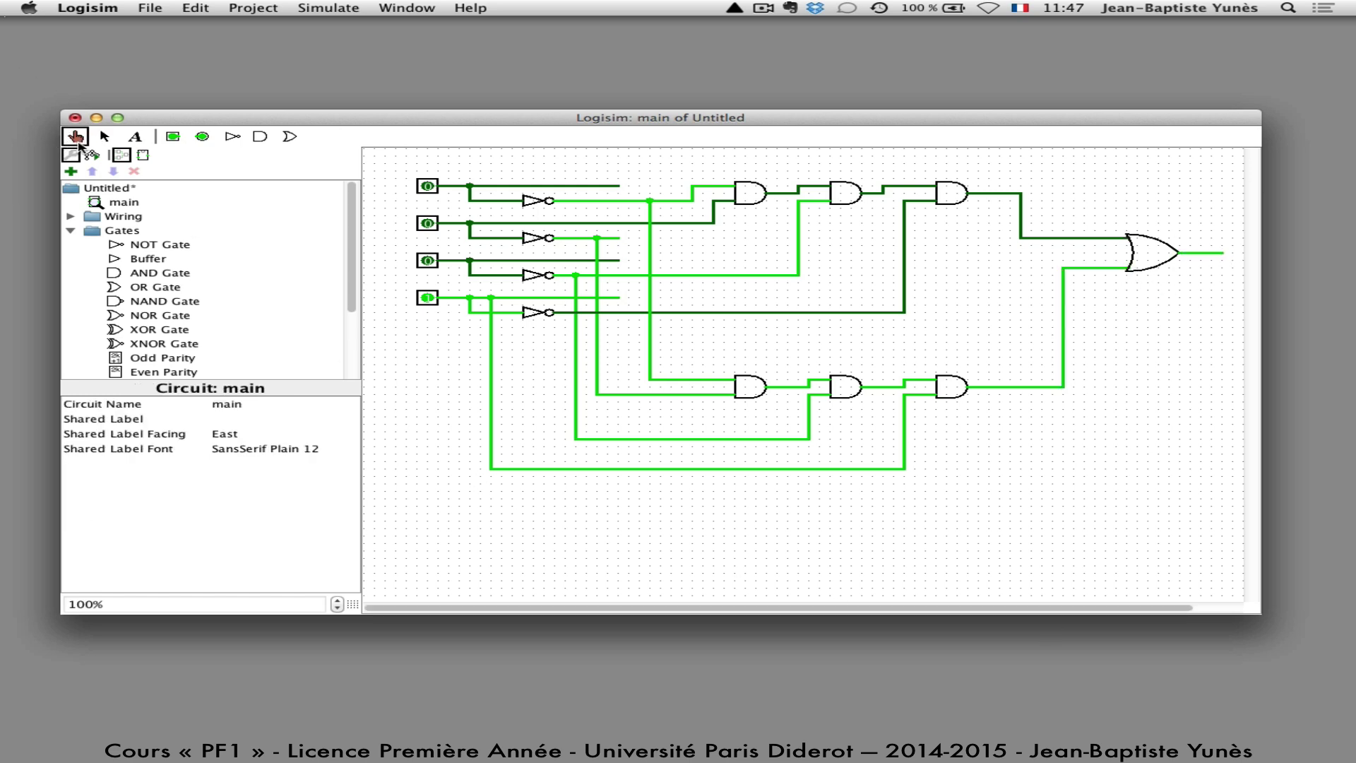
left_click(427, 298)
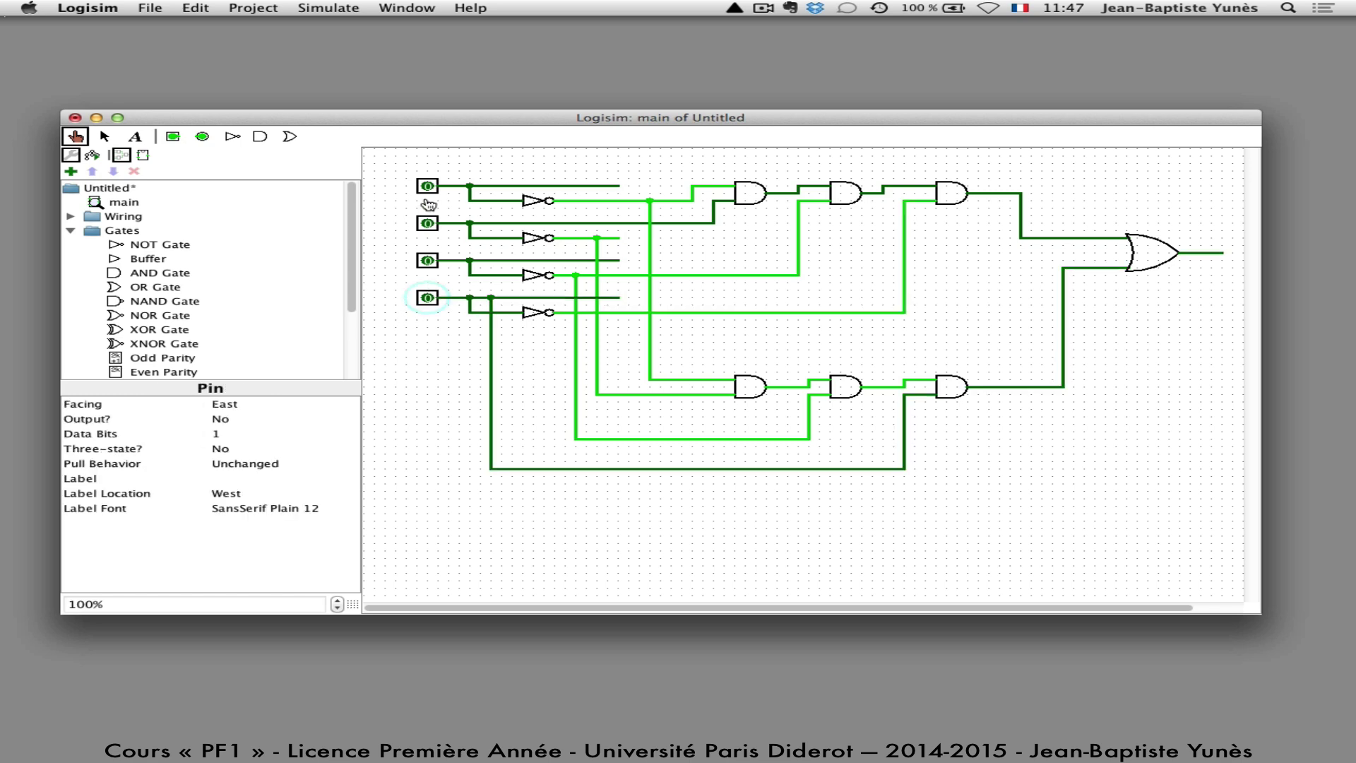
left_click(427, 186)
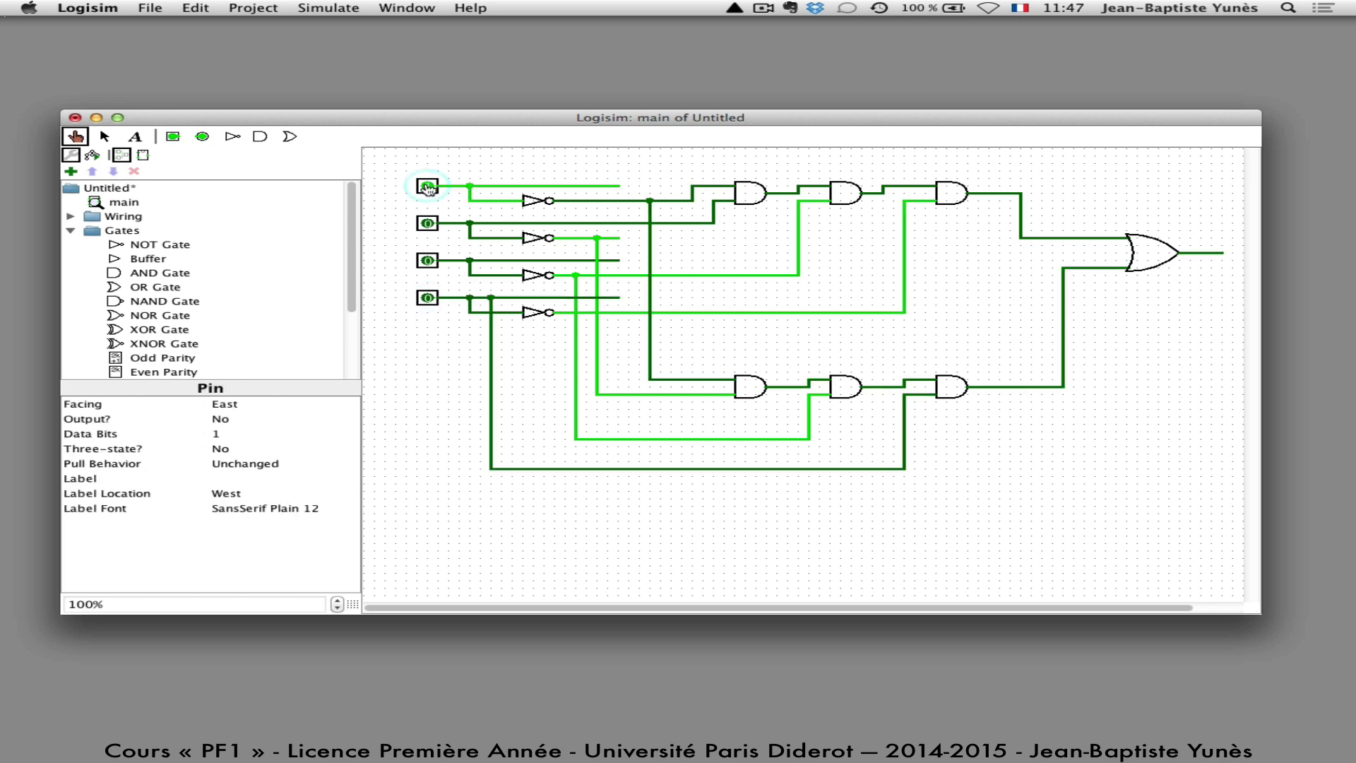
left_click(427, 186)
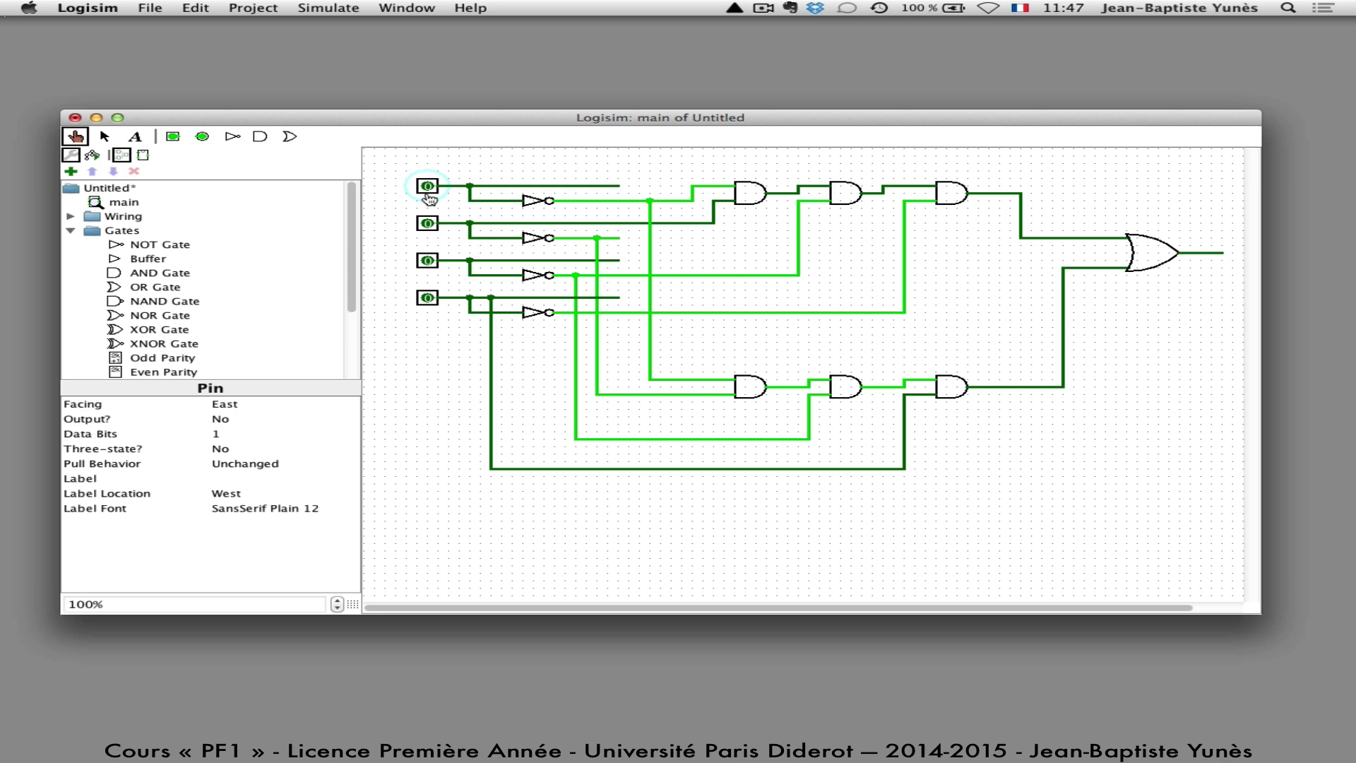
left_click(428, 224)
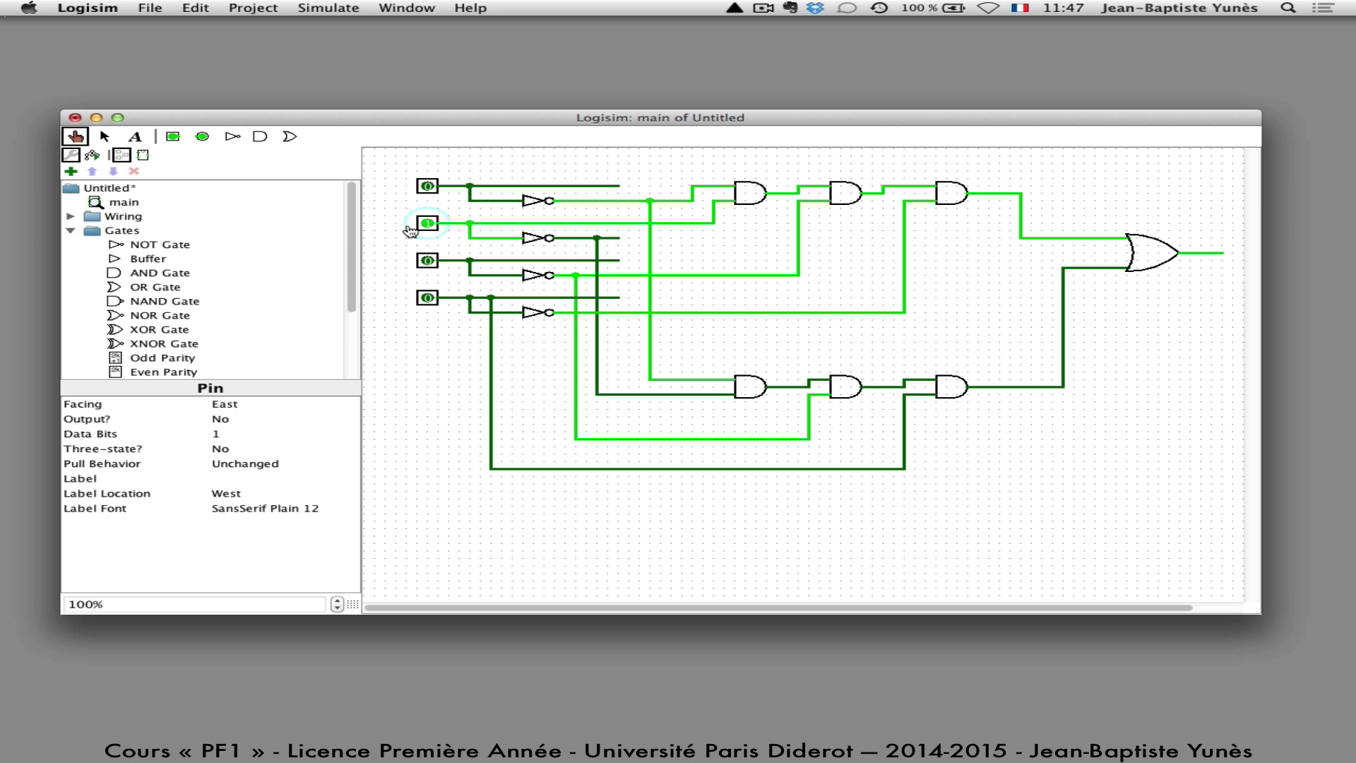
left_click(427, 224)
left_click(427, 261)
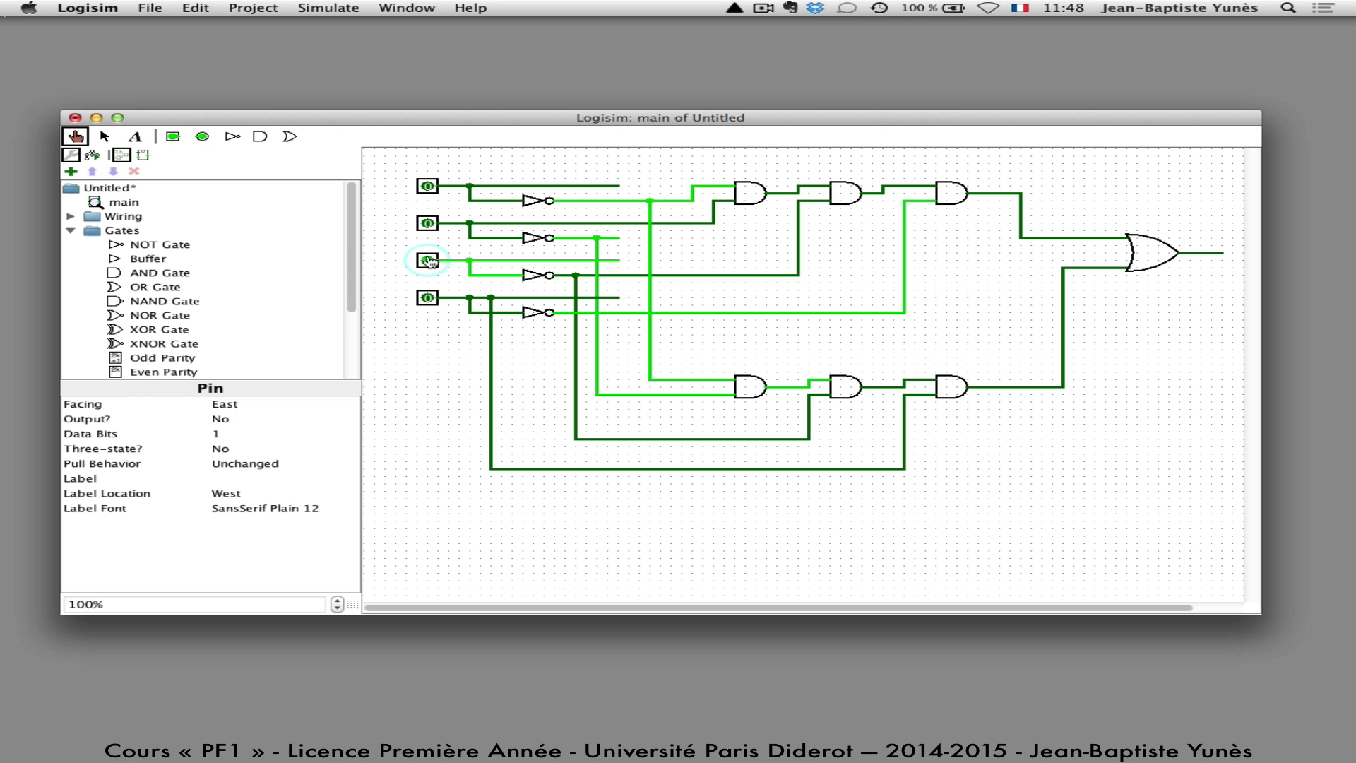
left_click(427, 297)
left_click(427, 260)
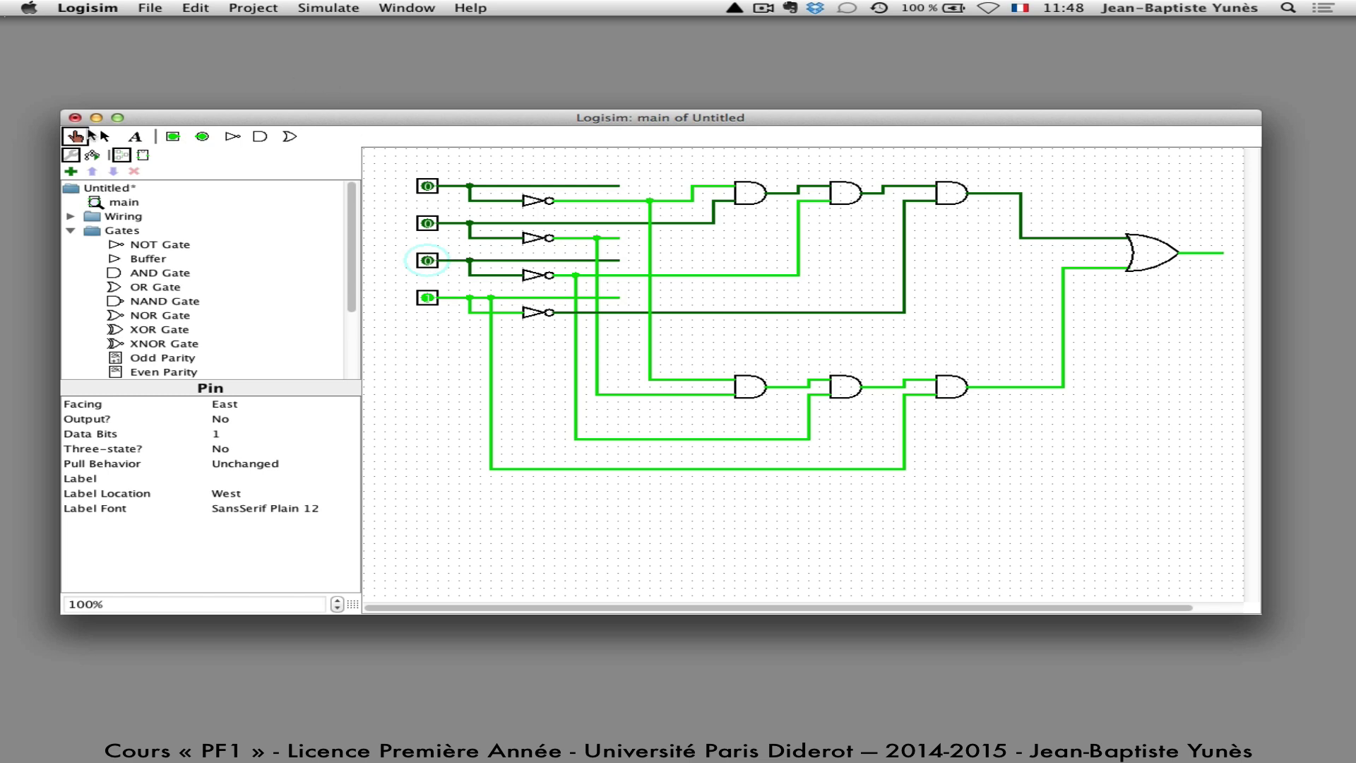
Move the two horizontal wires beneath the second AND row up, close below its gates.
left_click(104, 136)
left_click_drag(713, 439, 670, 417)
key("super+z")
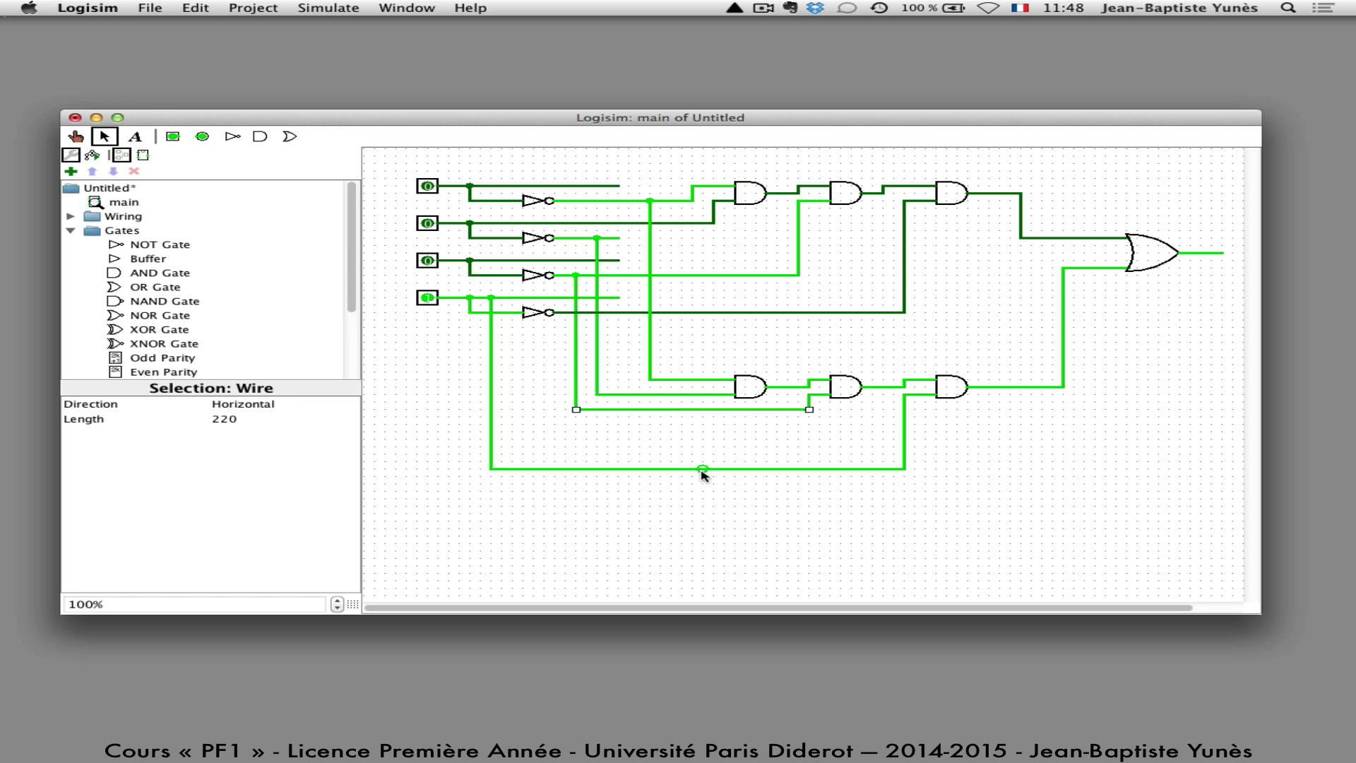
left_click_drag(702, 469, 710, 428)
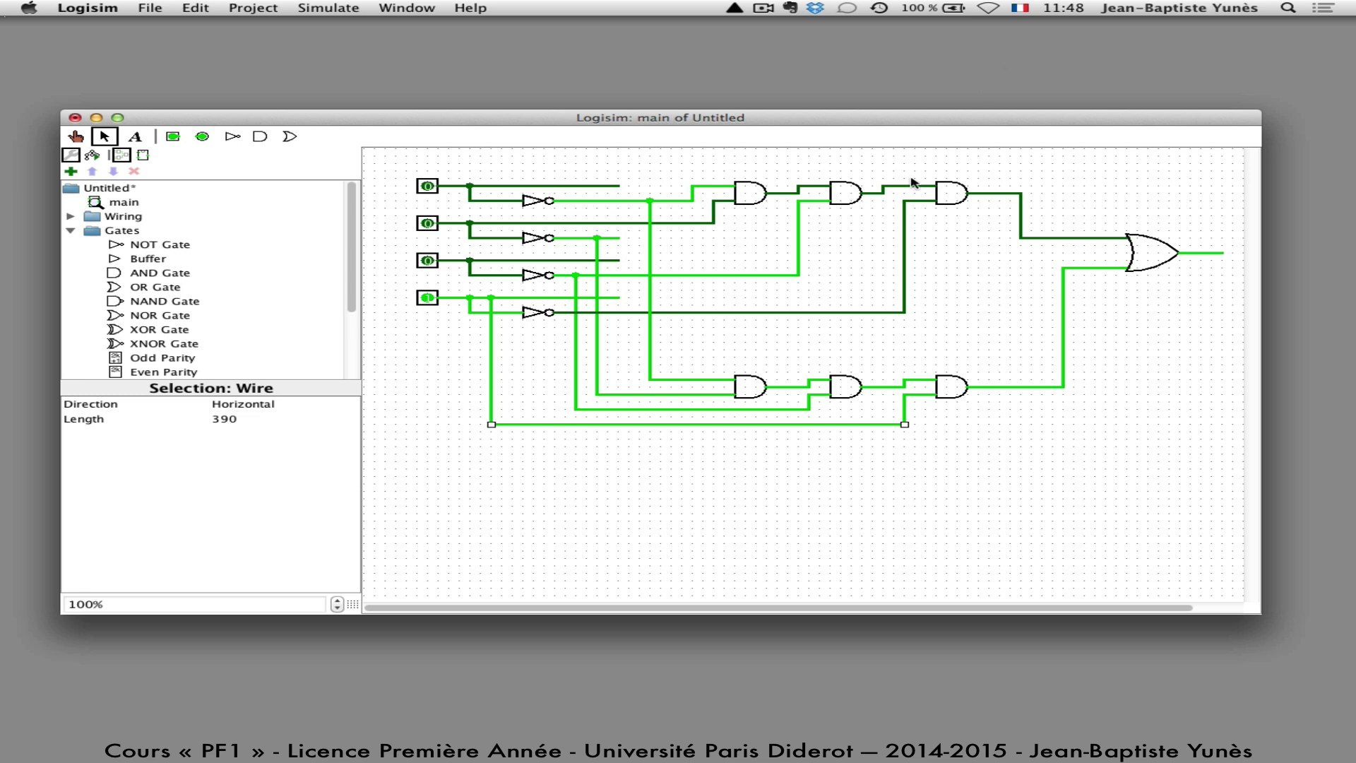
Enlarge the window downwards and duplicate the six AND gates and the OR gate into the empty area below the circuit.
left_click_drag(1148, 614, 1176, 760)
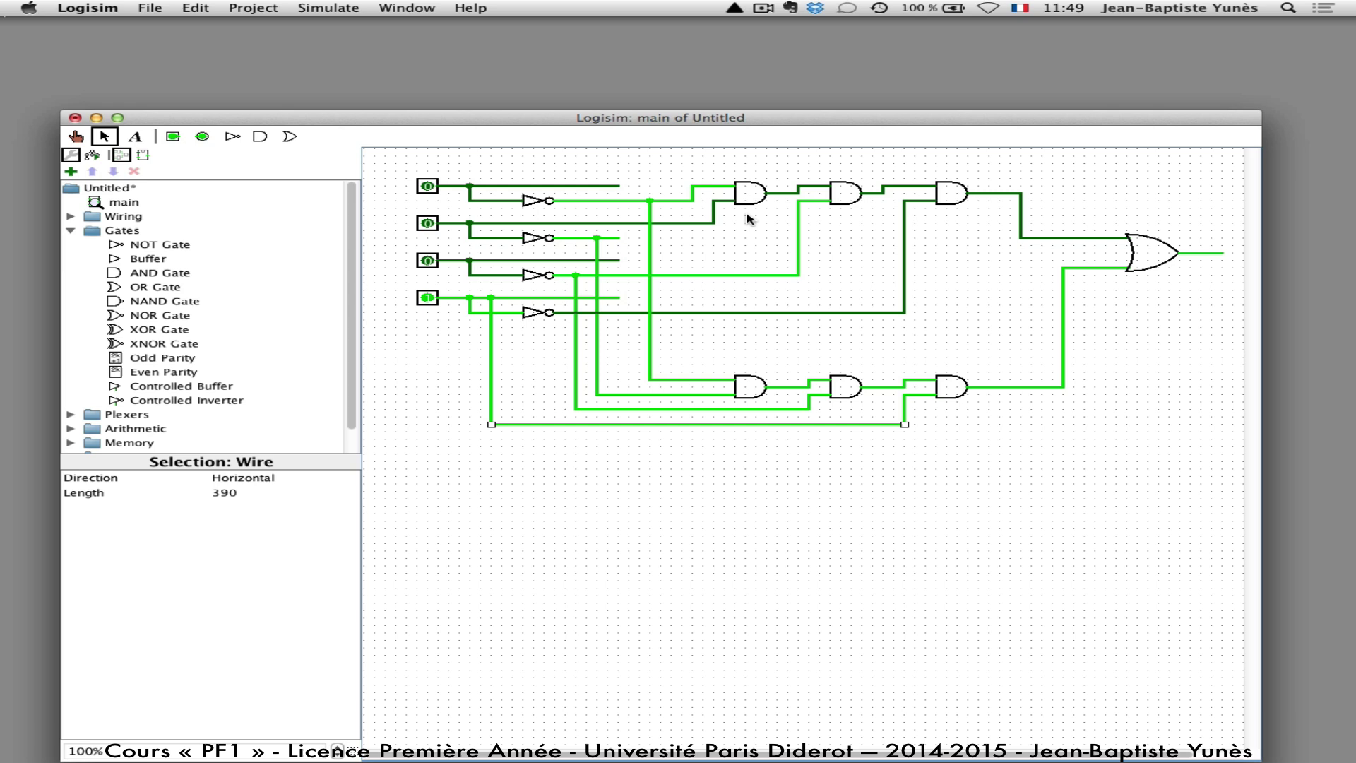
left_click(747, 191)
left_click(855, 200)
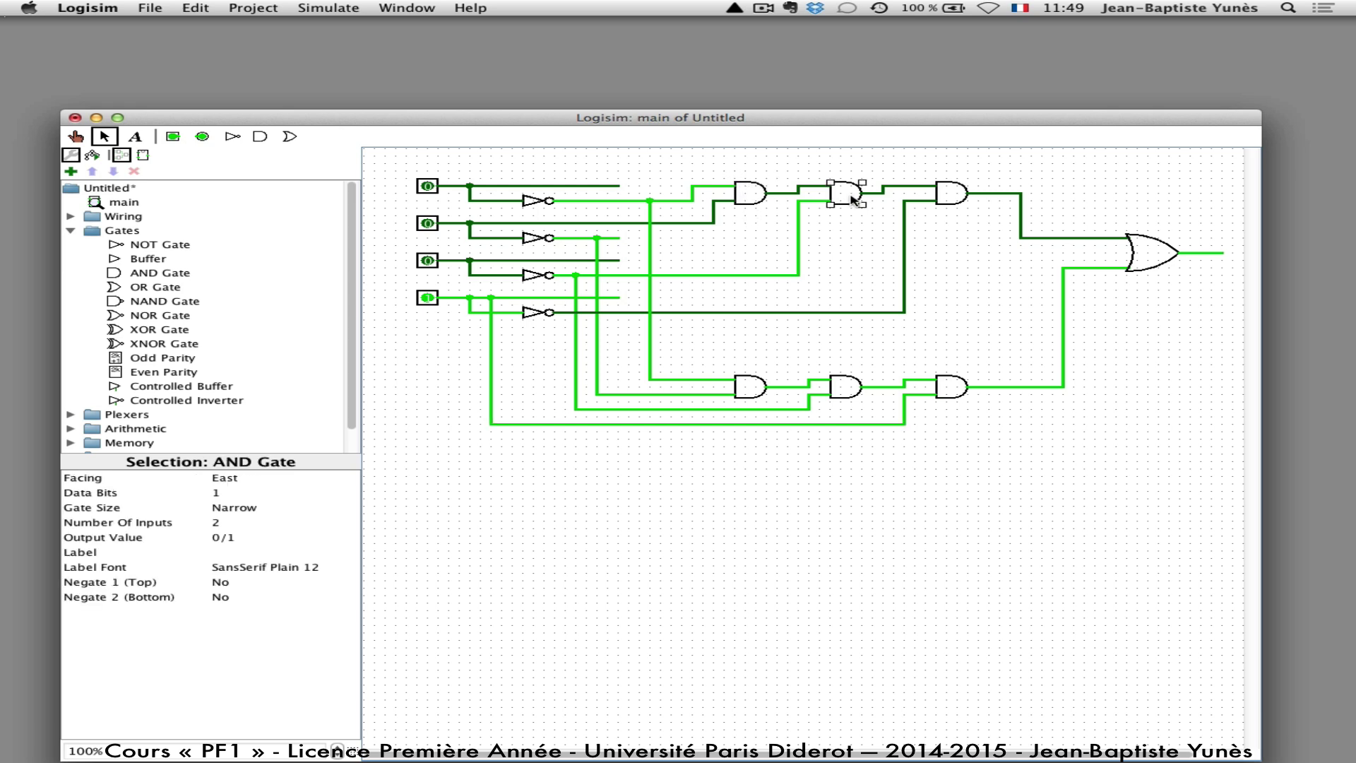
left_click(748, 196, "shift")
left_click(942, 190, "shift")
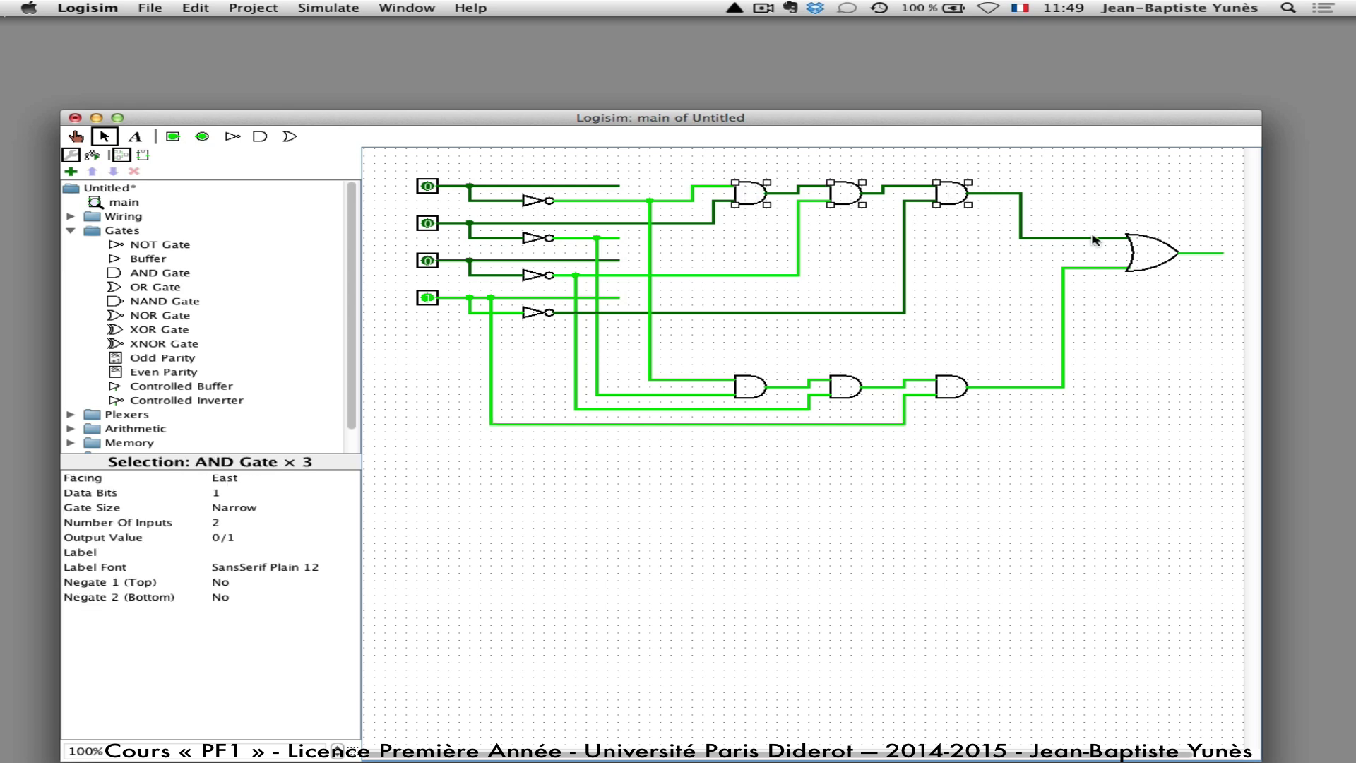
left_click(1156, 242, "shift")
left_click(744, 392, "shift")
left_click(831, 391, "shift")
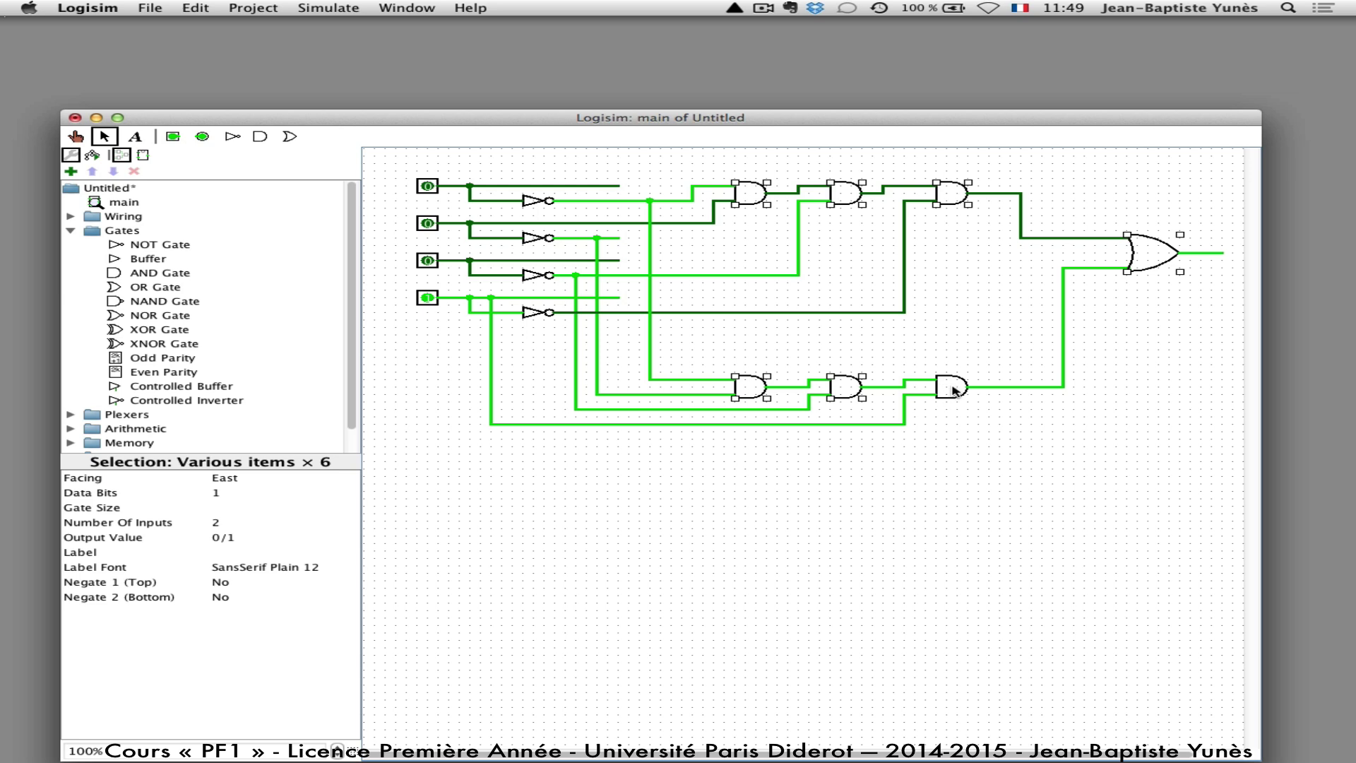
left_click(953, 390, "shift")
mouse_move(959, 394)
left_mouse_down()
mouse_move(931, 670)
mouse_move(945, 660)
left_mouse_up()
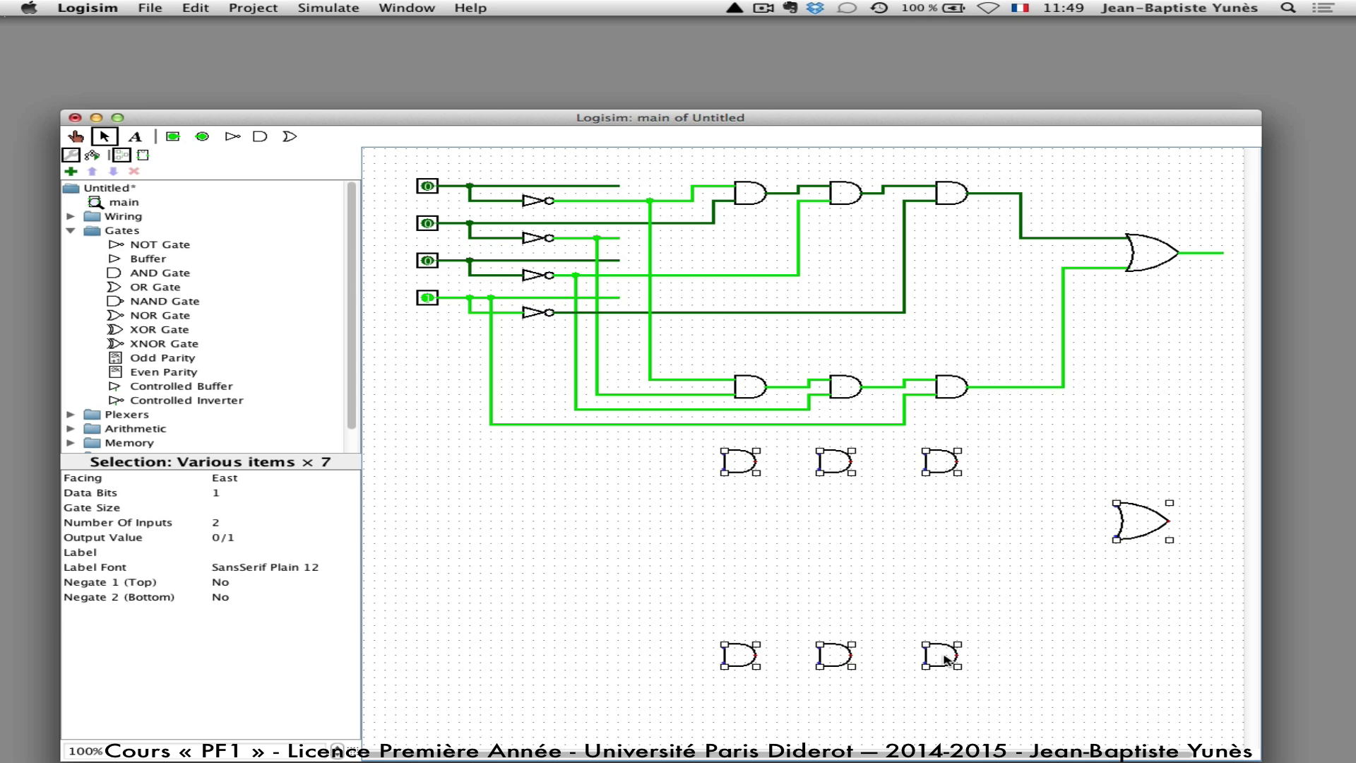
left_click(925, 536)
Chain the copied AND gates within each row and connect both rows to the copied OR gate, extending its output wire.
left_click_drag(957, 462, 1114, 507)
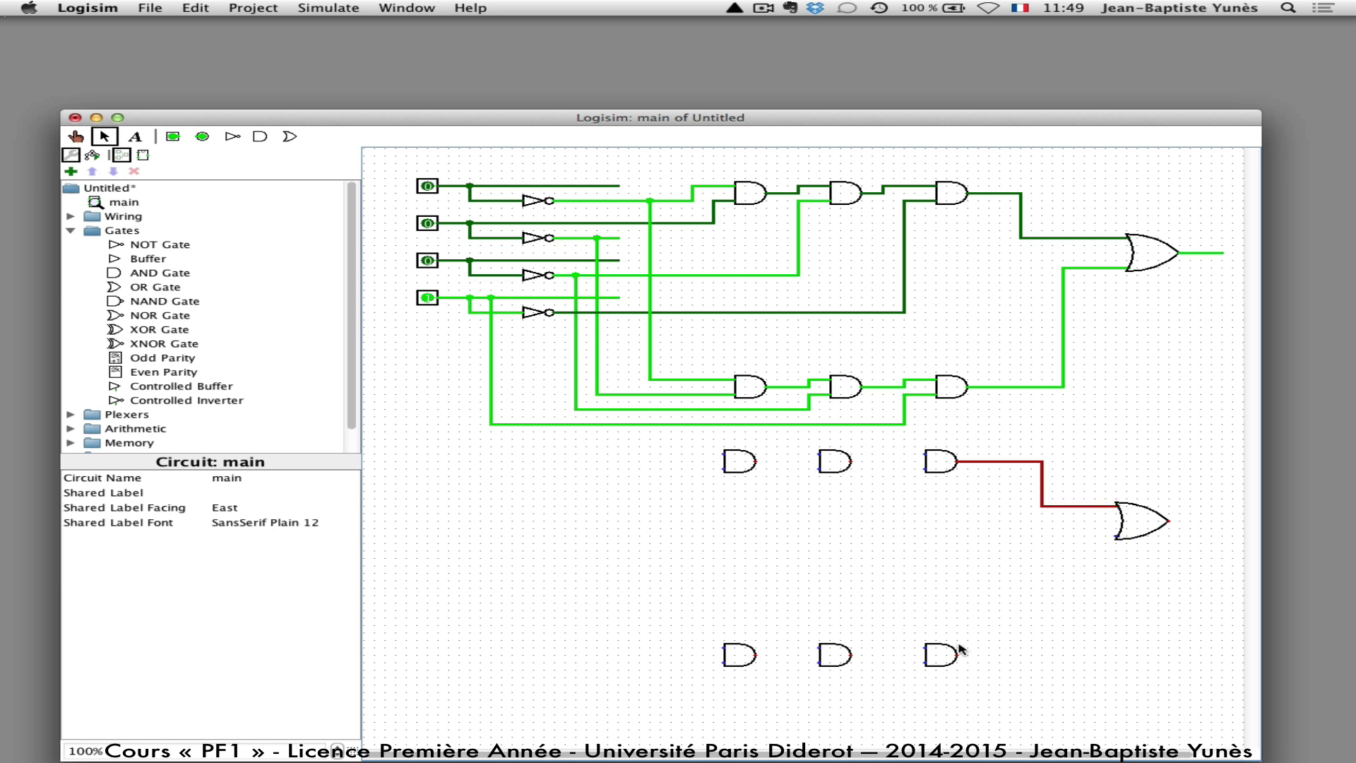
mouse_move(958, 655)
left_mouse_down()
mouse_move(1053, 654)
mouse_move(1042, 535)
mouse_move(1212, 521)
left_mouse_up()
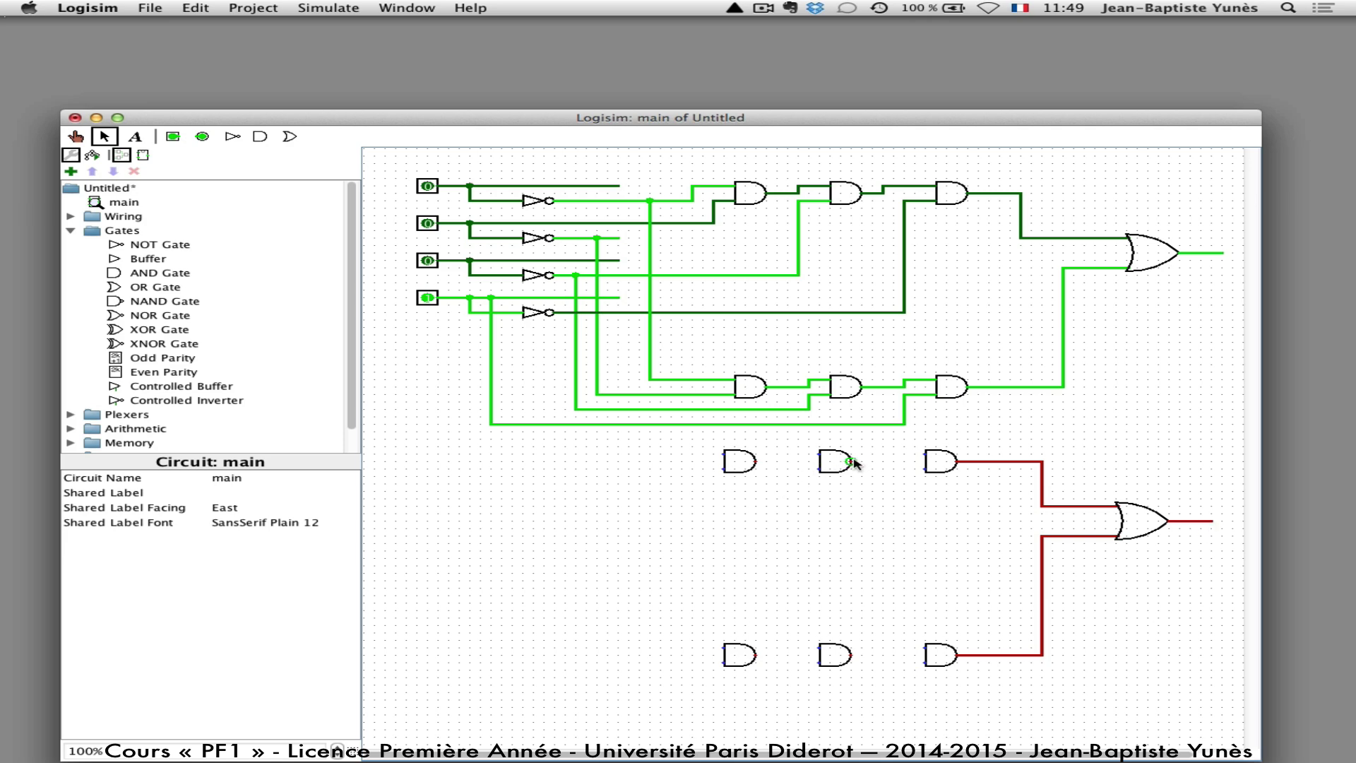
left_click_drag(852, 461, 926, 455)
left_click_drag(756, 461, 819, 455)
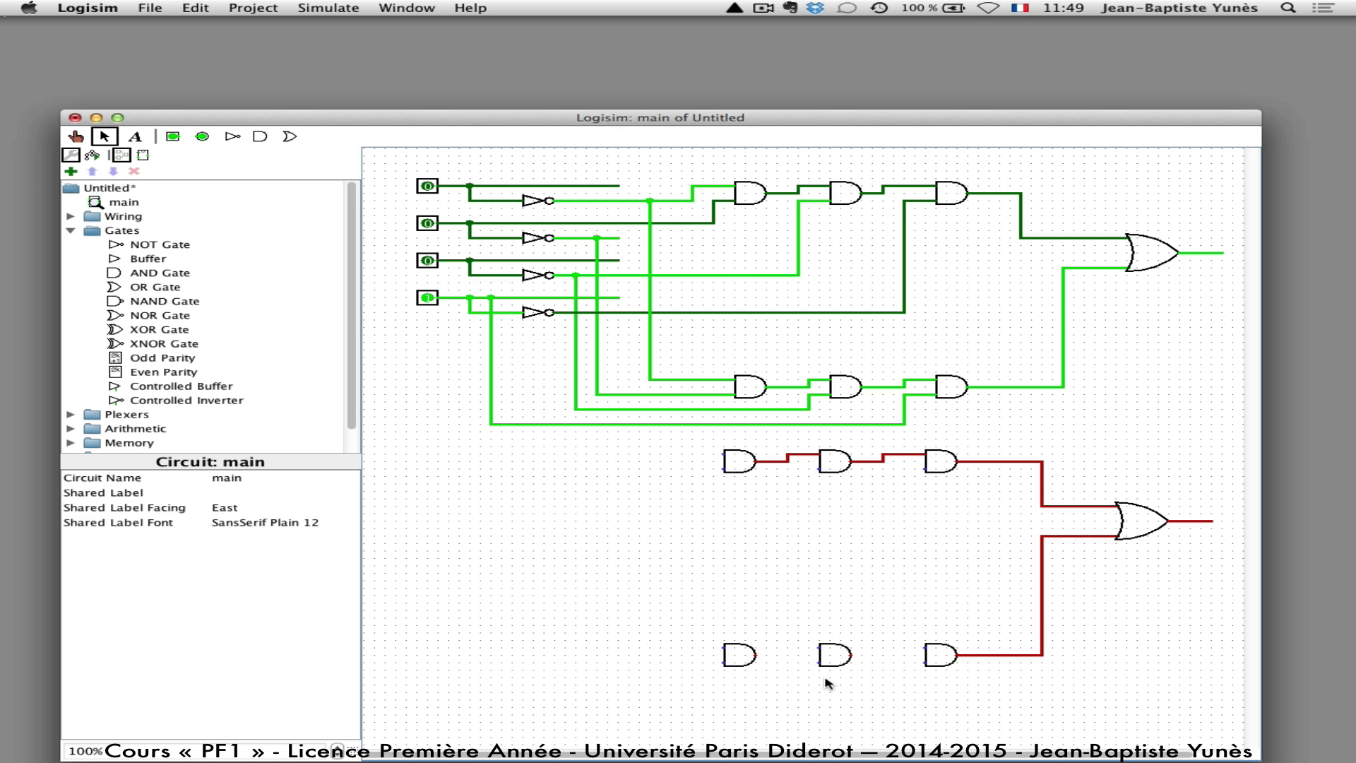
left_click(783, 461)
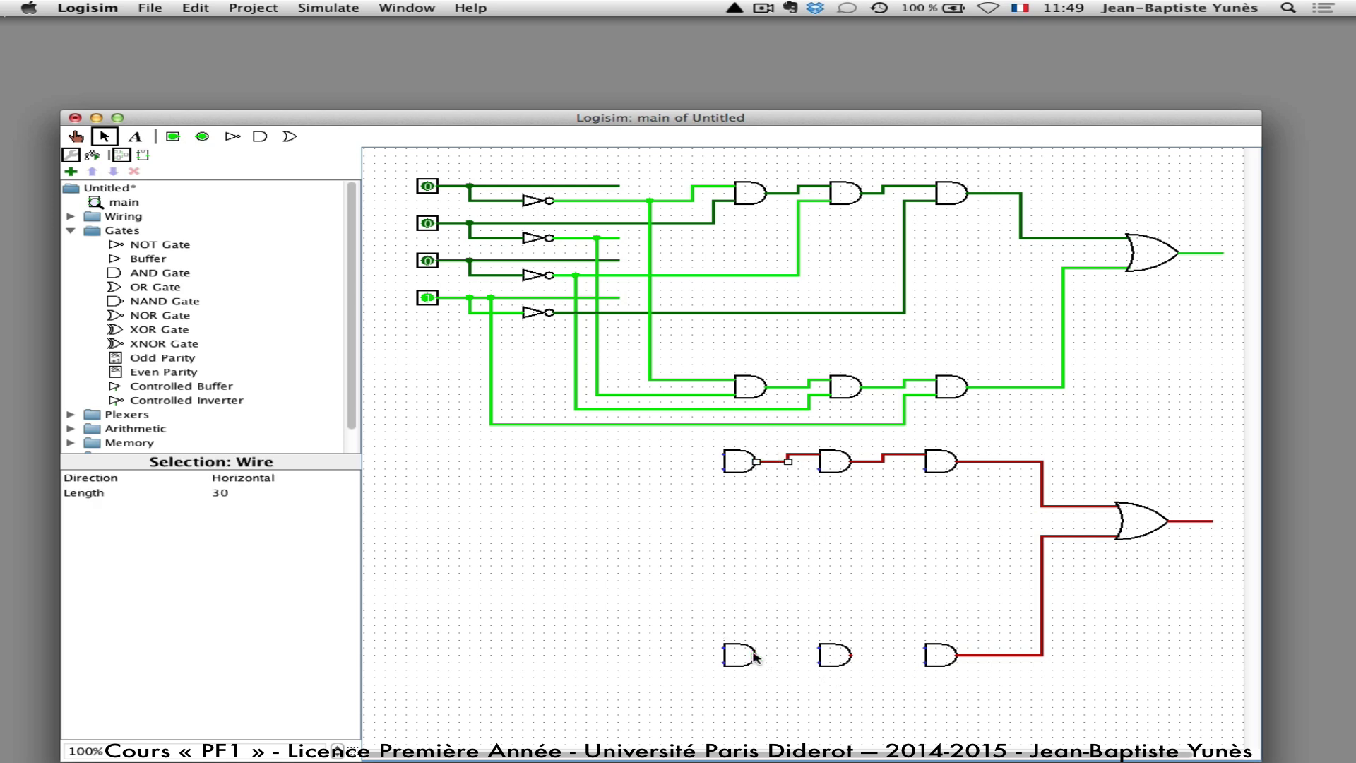
left_click_drag(757, 655, 925, 648)
Try wiring the inverted first and second inputs to the third row's first AND gate, and delete the second wire's vertical segments.
mouse_move(628, 200)
left_mouse_down()
mouse_move(668, 383)
mouse_move(727, 488)
mouse_move(724, 453)
left_mouse_up()
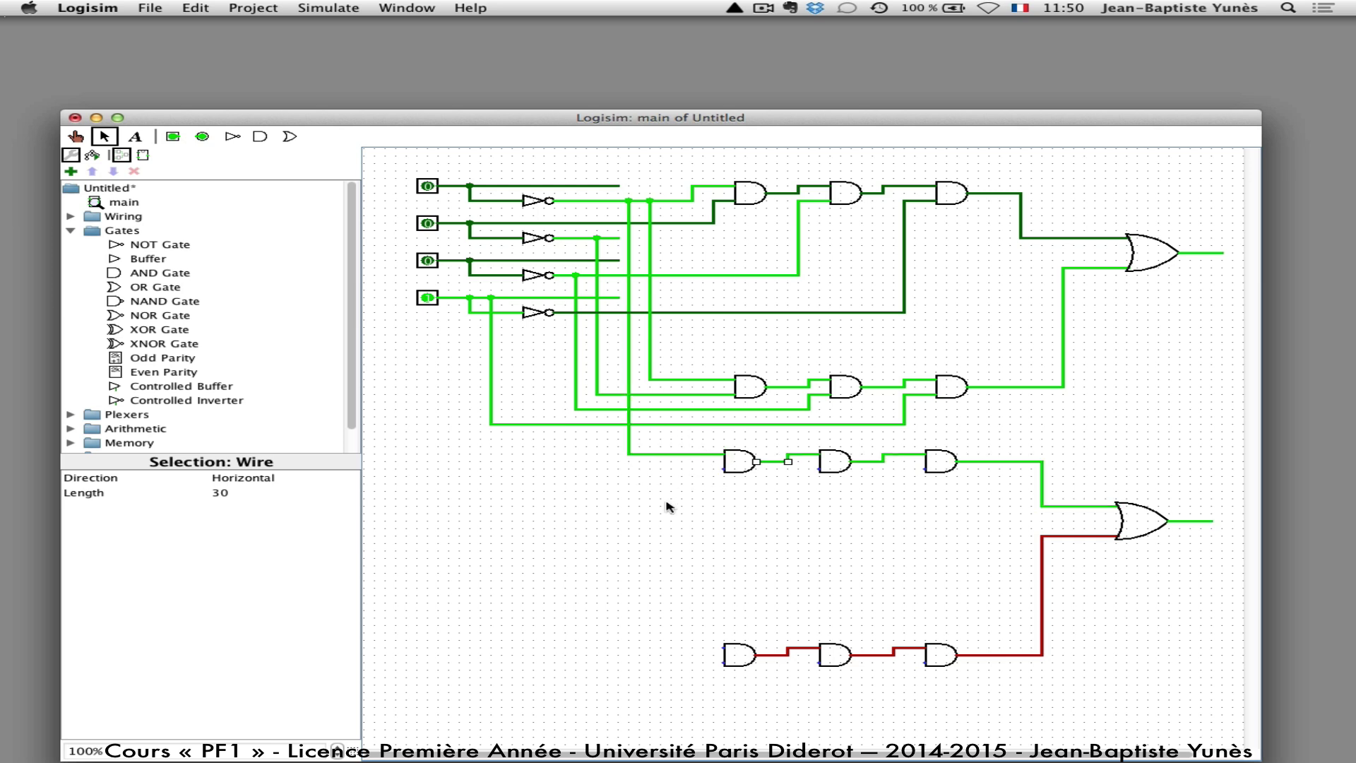
left_click_drag(618, 238, 724, 468)
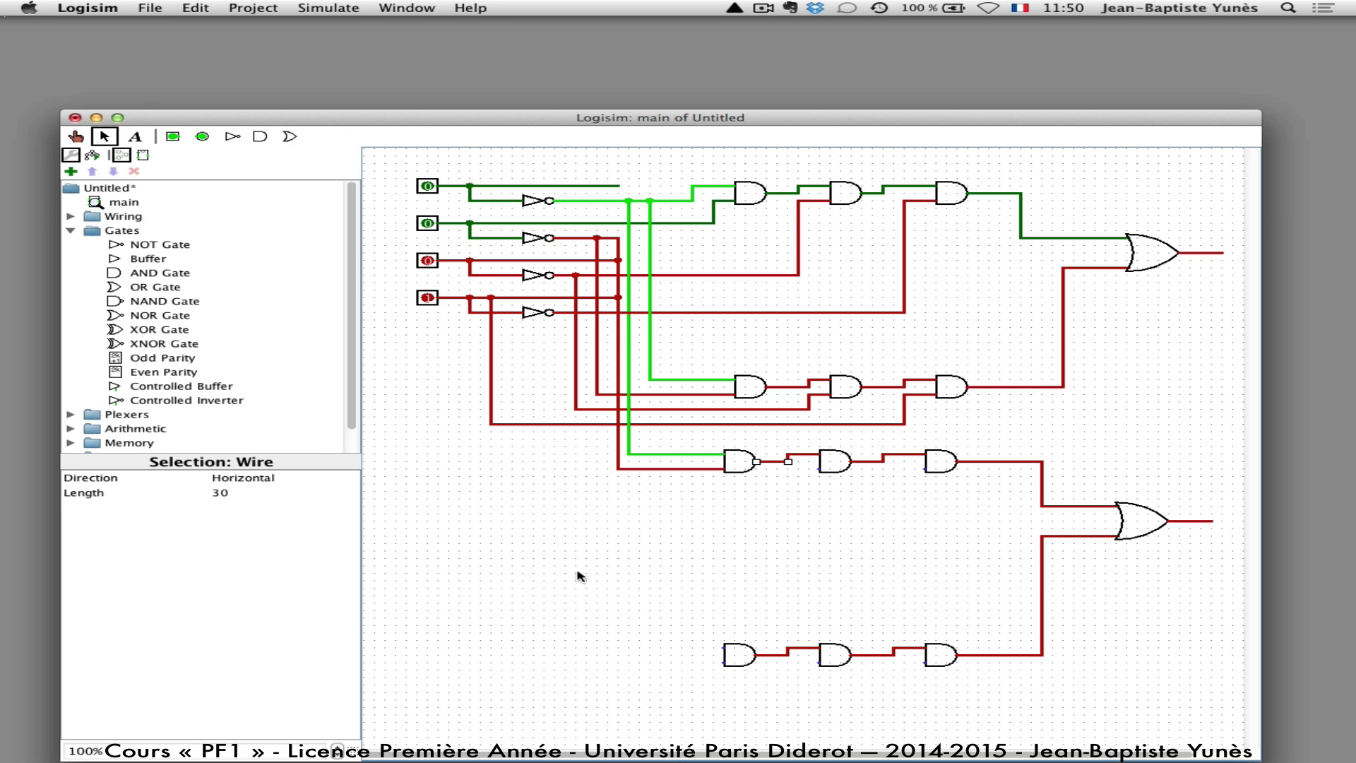
left_click(618, 374)
key("Delete")
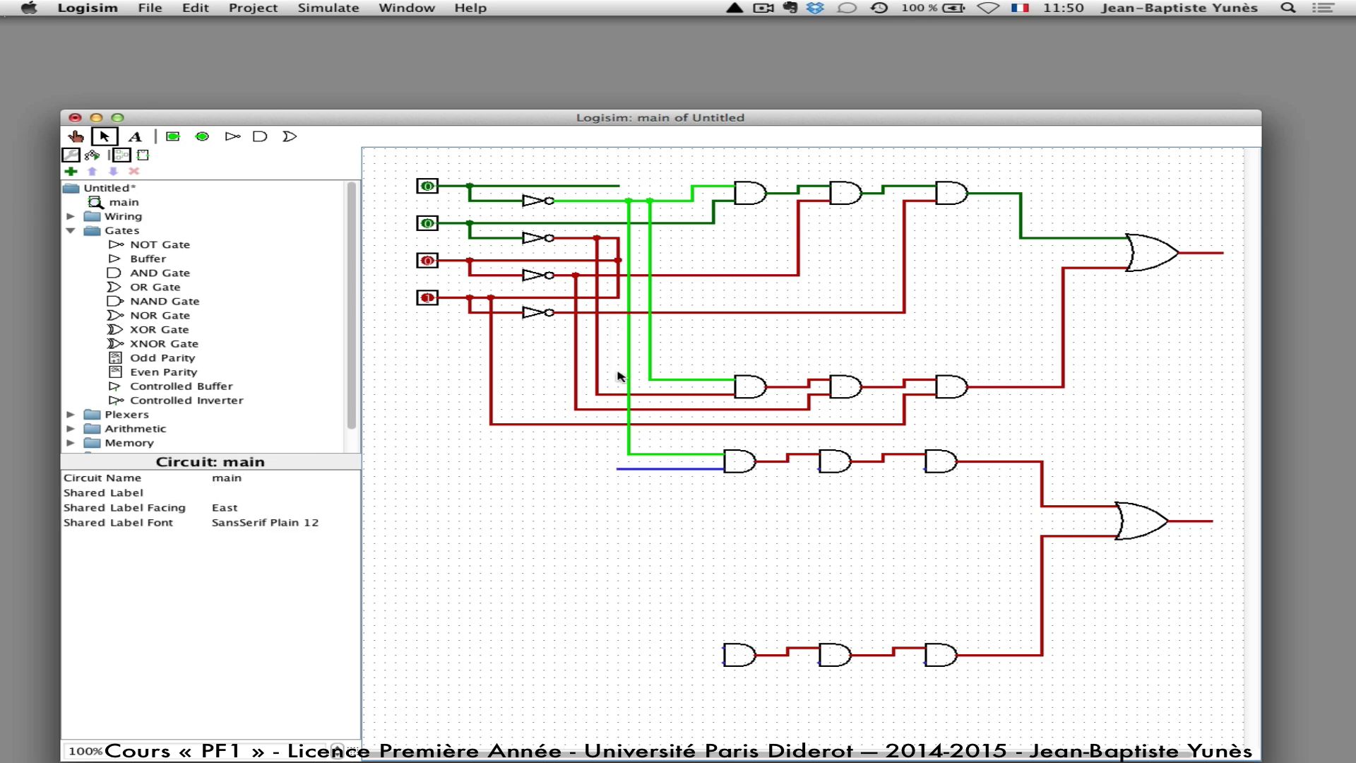
left_click(619, 290)
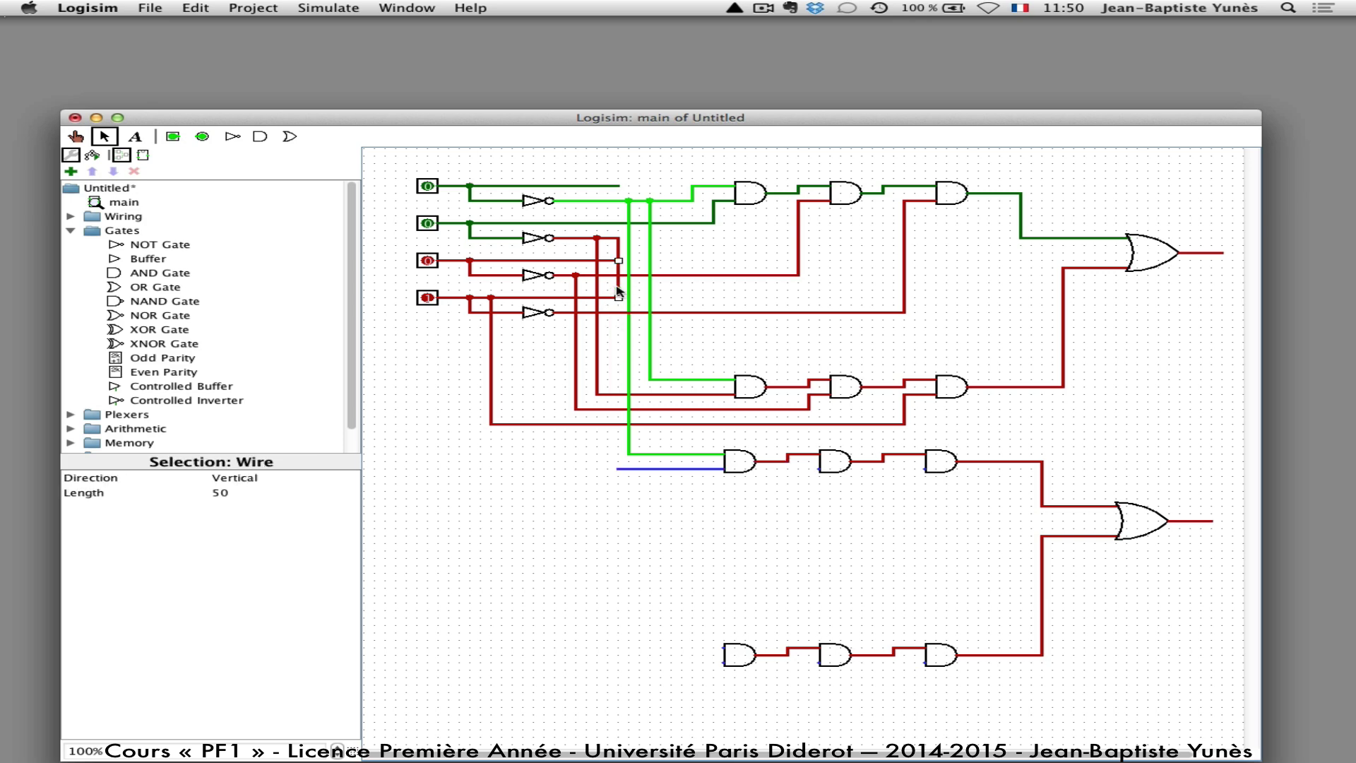
key("Delete")
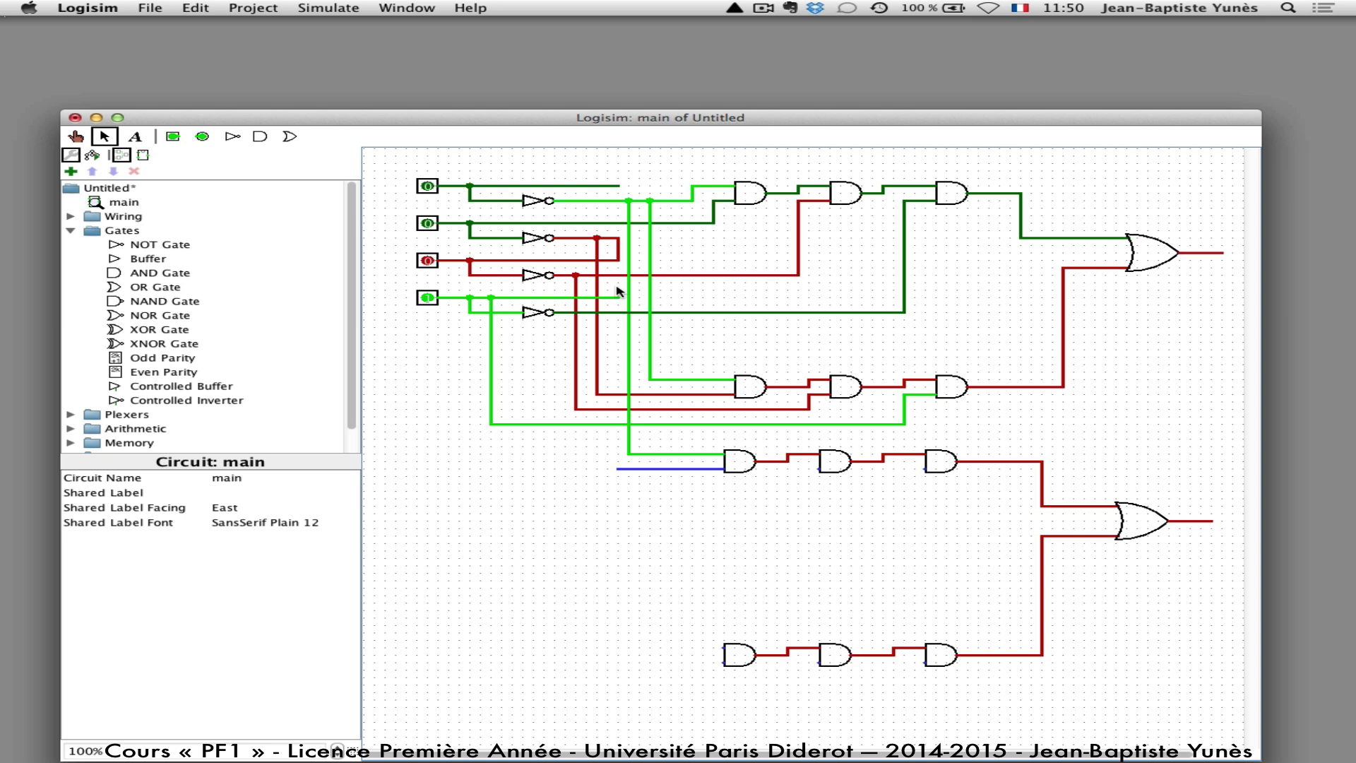
left_click(619, 248)
key("Delete")
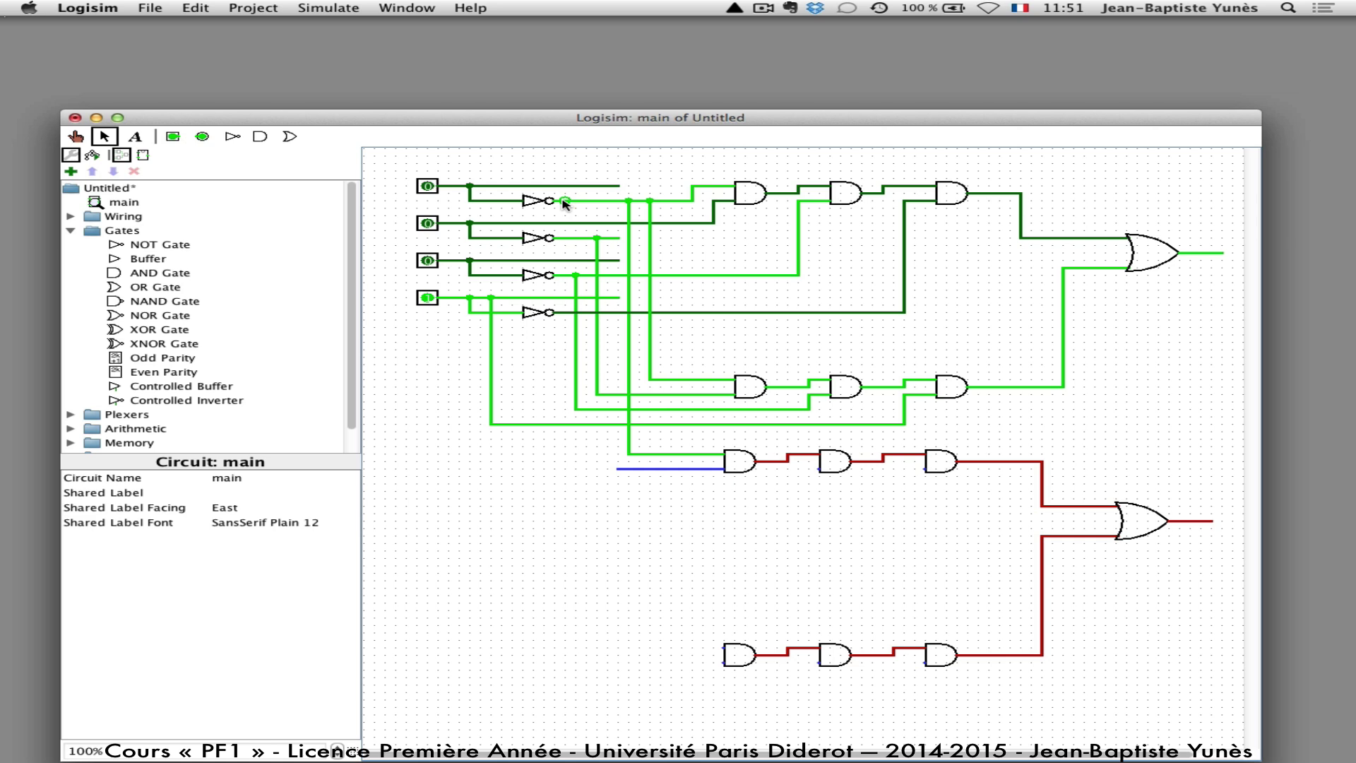
Wire the first NOT gate's output down to the lower input of the third row's first AND gate and delete the excess wire.
mouse_move(565, 201)
left_mouse_down()
mouse_move(585, 477)
mouse_move(648, 644)
mouse_move(724, 648)
left_mouse_up()
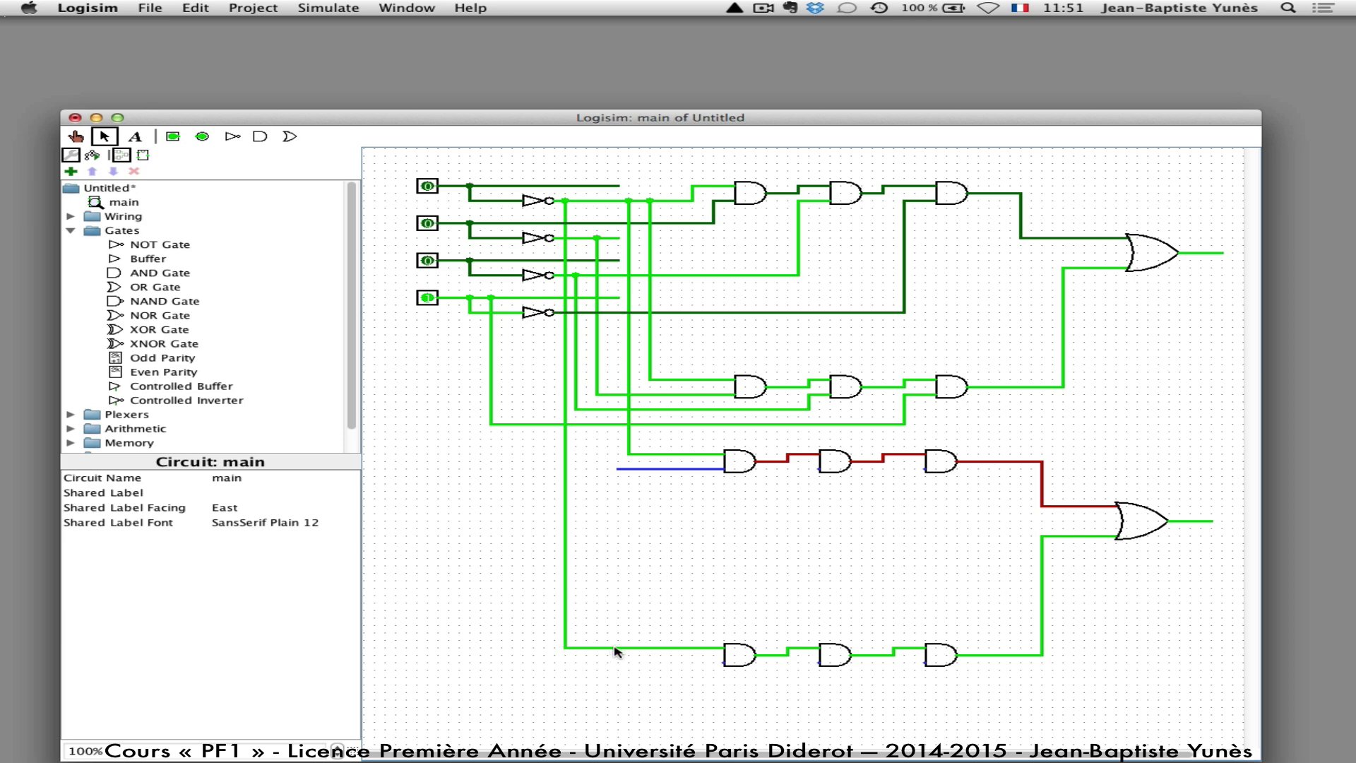
left_click_drag(615, 647, 618, 573)
key("super+z")
left_click(651, 647)
key("Delete")
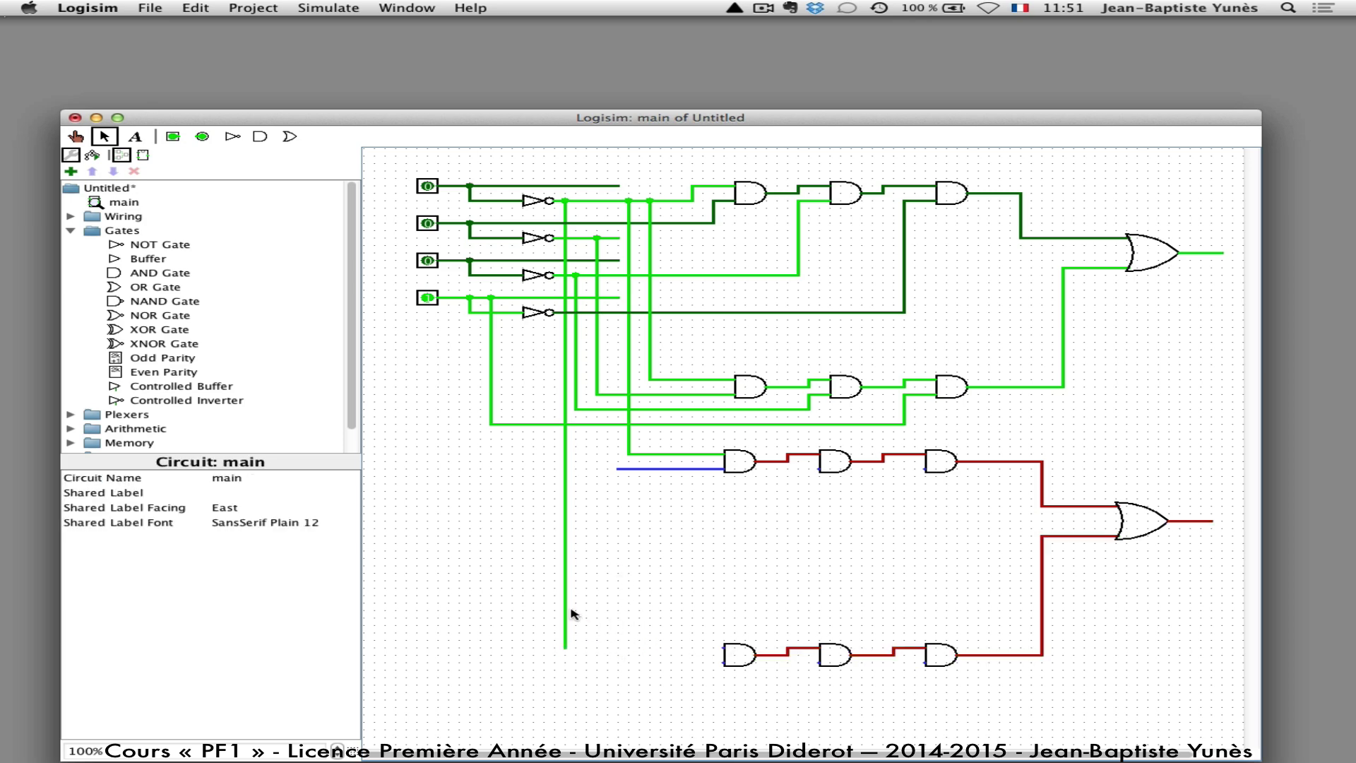
left_click_drag(565, 469, 617, 469)
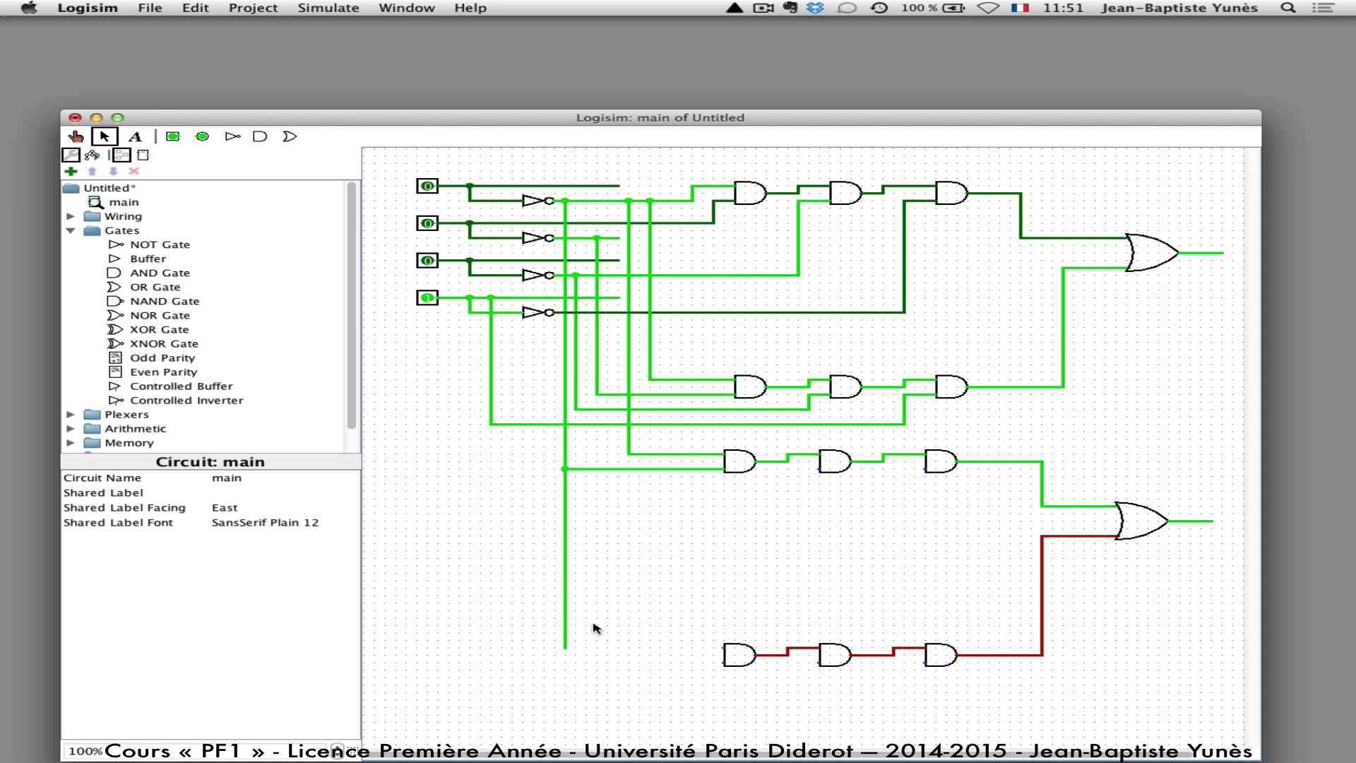
left_click(567, 606)
key("Delete")
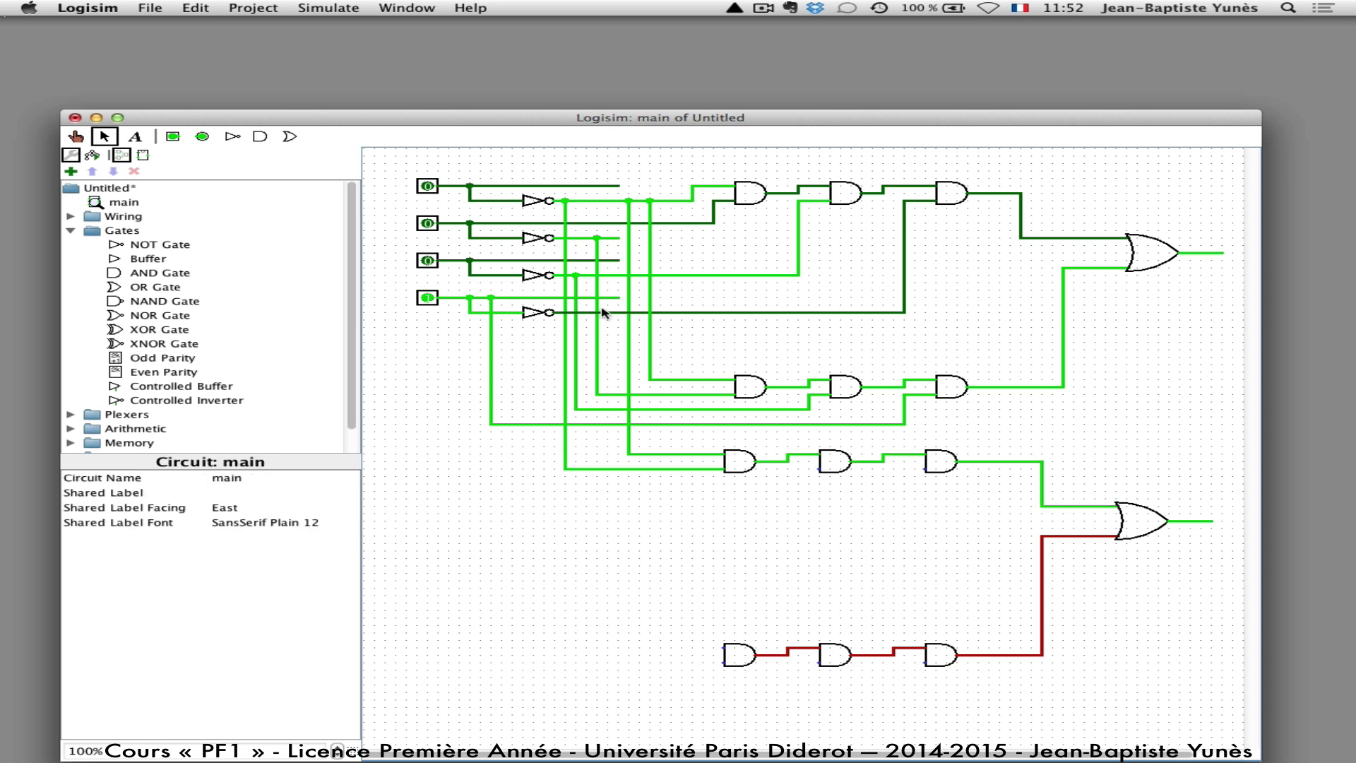
Replace the wire feeding the upper input of the third row's first AND gate with one from the inverted second input.
left_click(628, 253)
key("Delete")
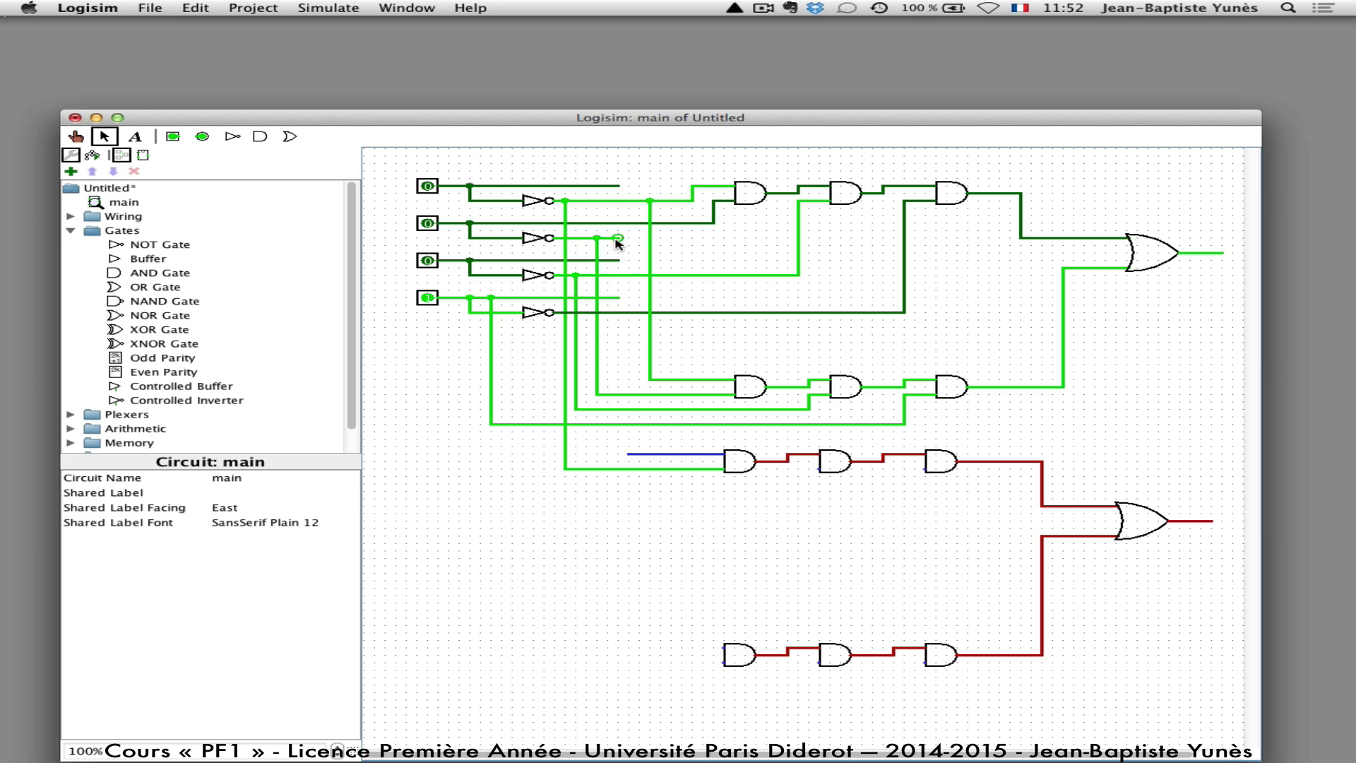
left_click_drag(618, 237, 678, 454)
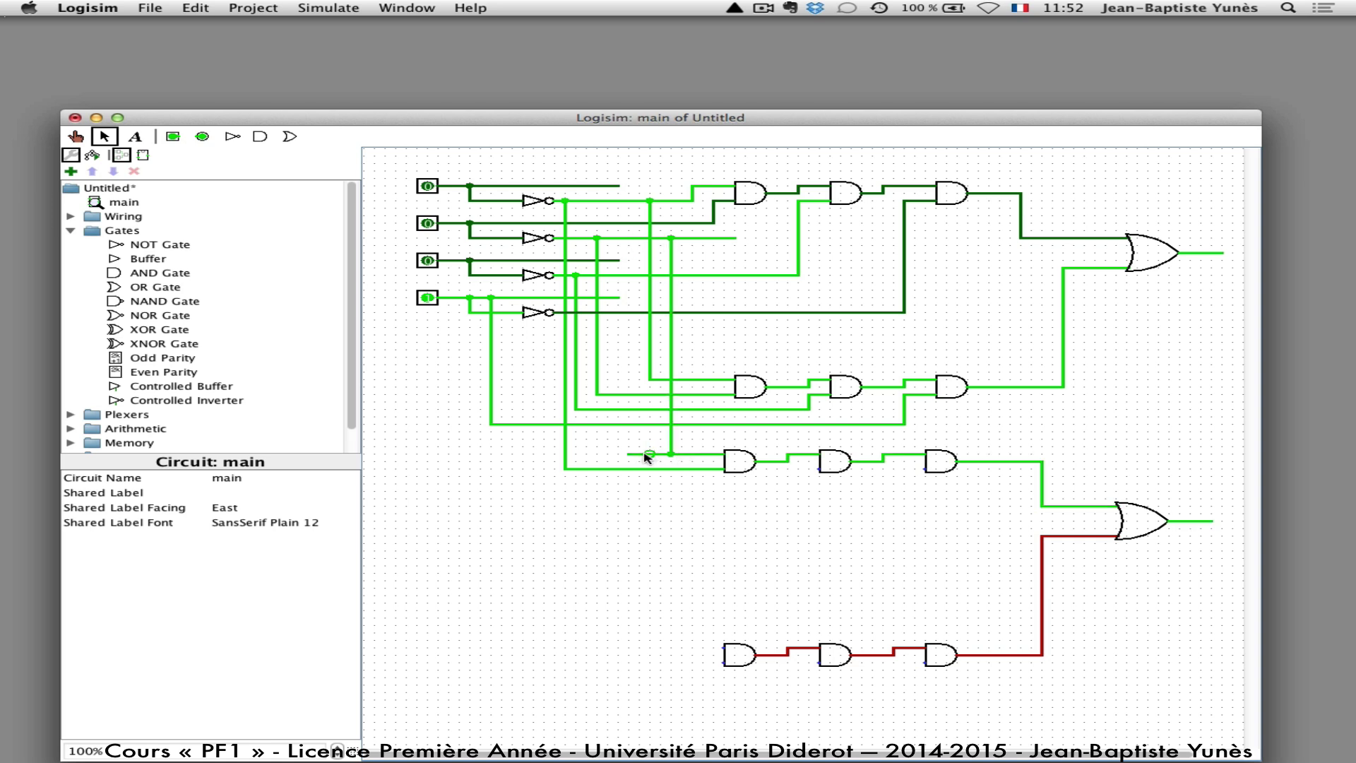
left_click(644, 455)
key("Delete")
Extend the direct third and fourth input wires, and connect the direct third and inverted fourth inputs to the third row's remaining AND gates.
left_click_drag(610, 299, 819, 297)
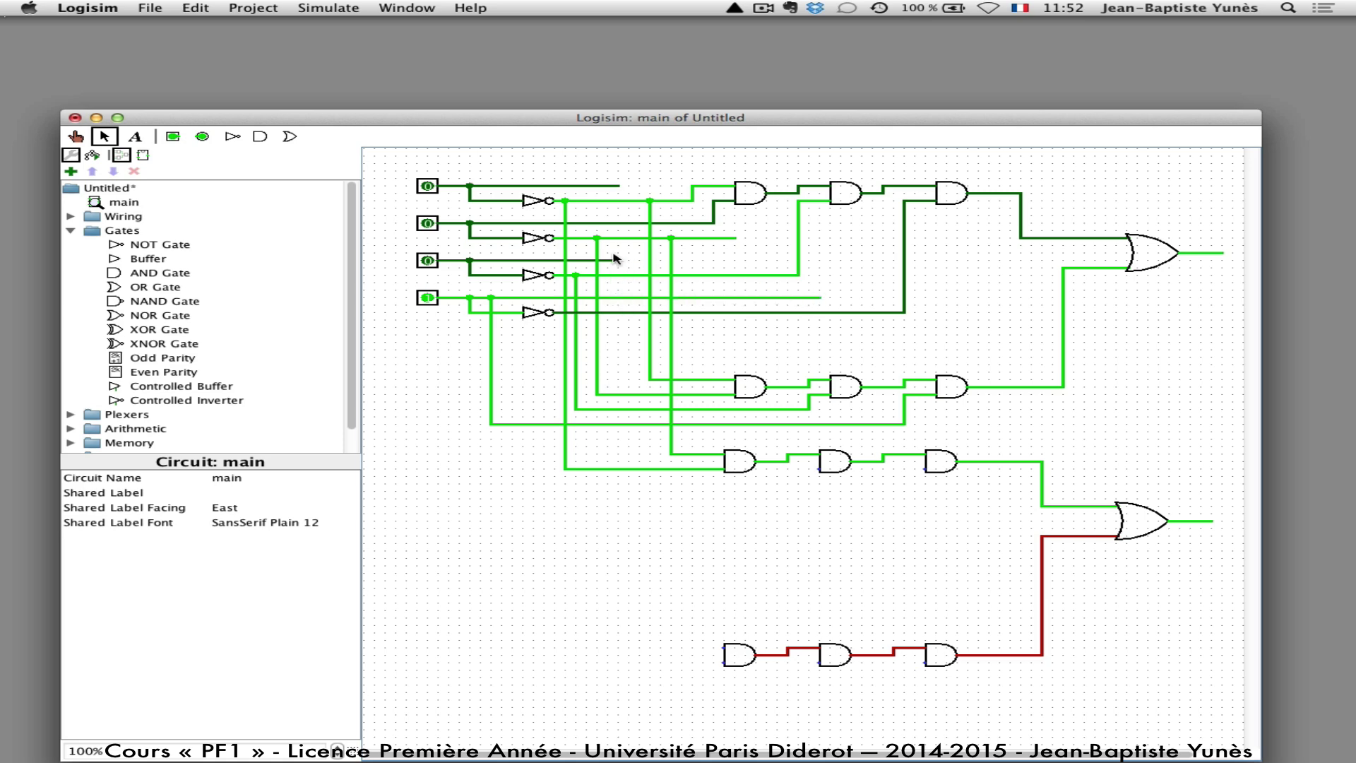
left_click_drag(617, 258, 756, 260)
mouse_move(618, 260)
left_mouse_down()
mouse_move(621, 452)
mouse_move(646, 522)
mouse_move(657, 503)
mouse_move(798, 485)
mouse_move(799, 468)
mouse_move(819, 469)
left_mouse_up()
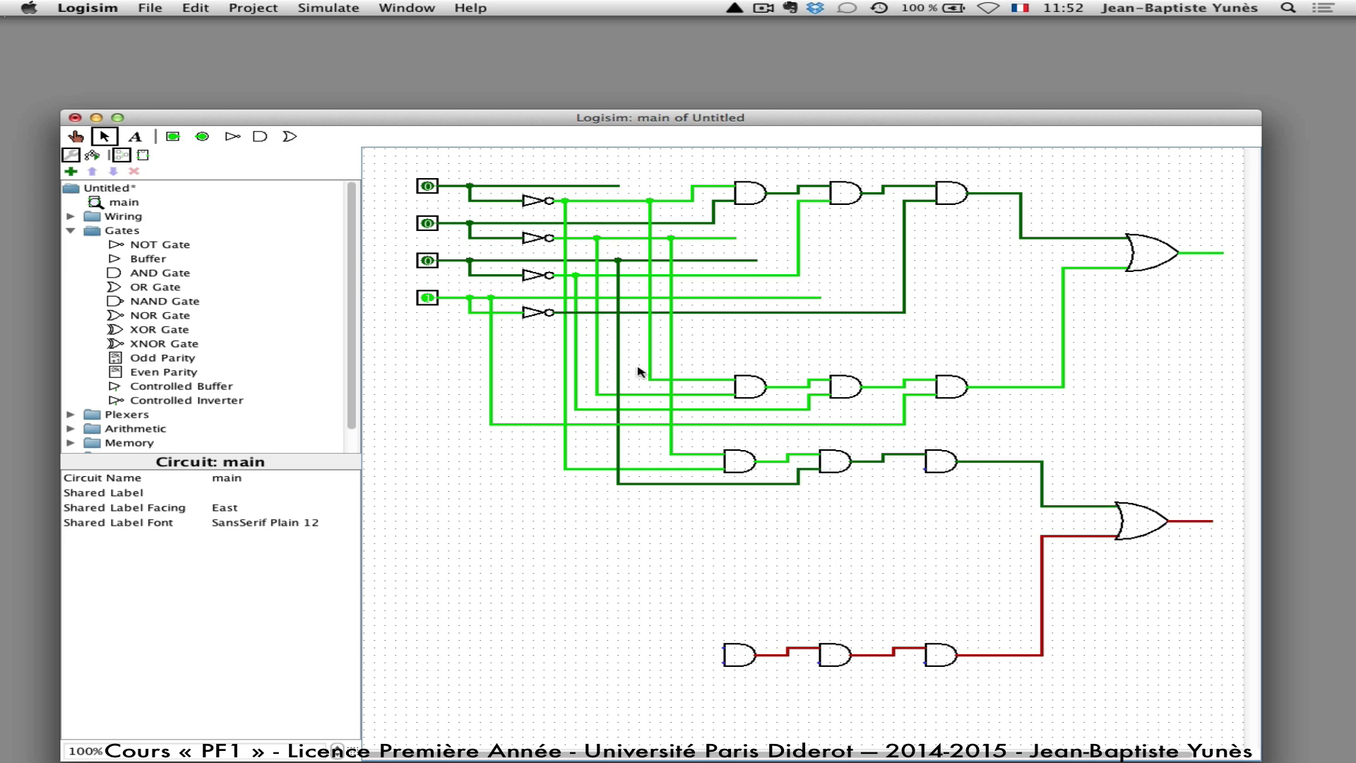
mouse_move(692, 312)
left_mouse_down()
mouse_move(693, 516)
mouse_move(949, 510)
mouse_move(904, 500)
mouse_move(908, 468)
mouse_move(926, 472)
left_mouse_up()
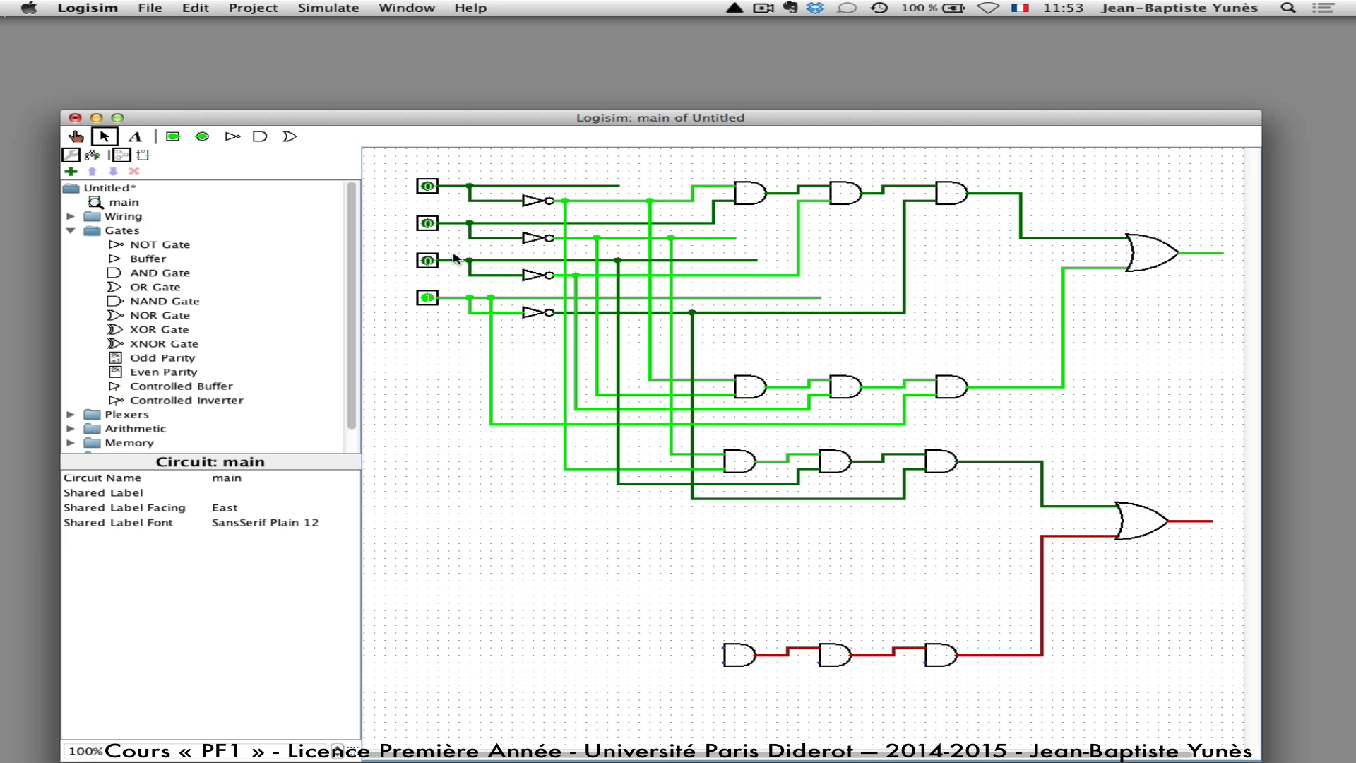
Shift the four NOT gates closer to the input pins and wire the inverted first input to the fourth row's first AND gate.
left_click_drag(531, 206, 507, 312)
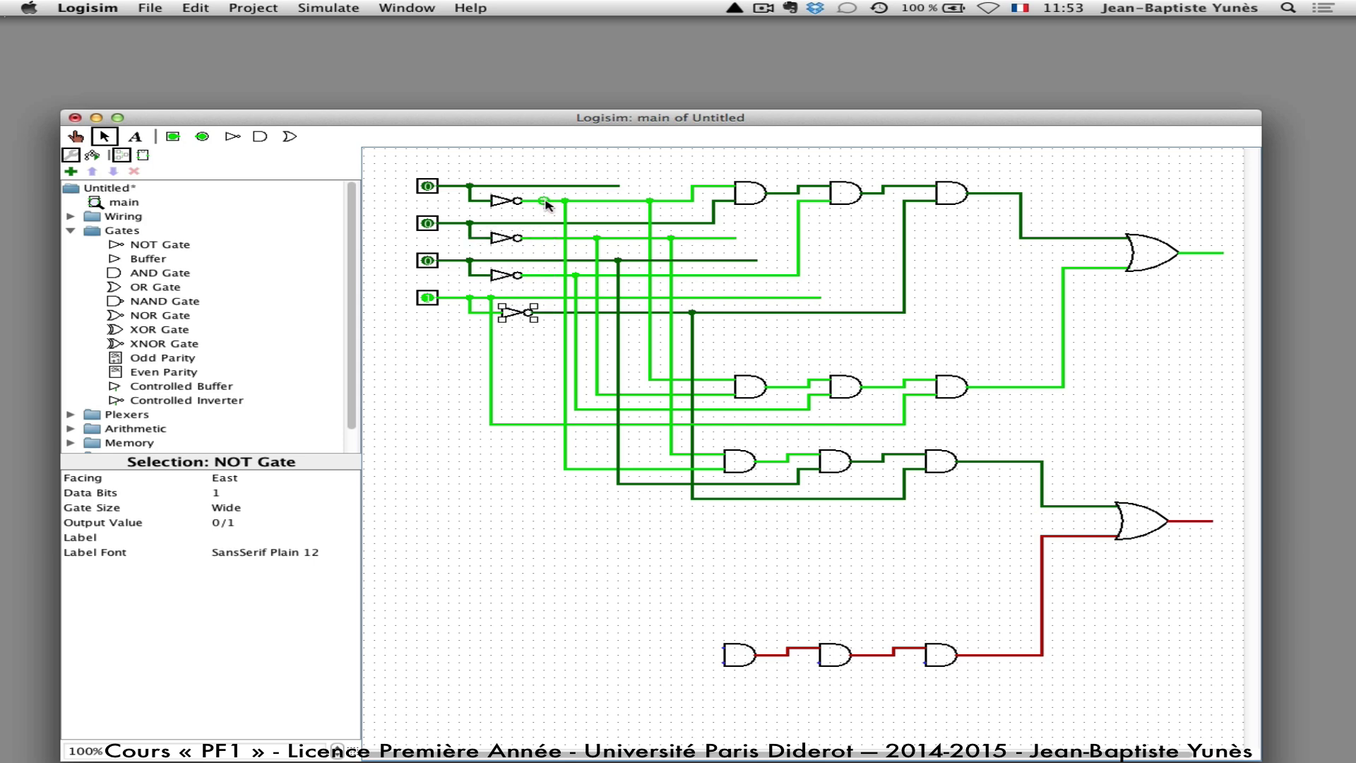
mouse_move(544, 200)
left_mouse_down()
mouse_move(545, 416)
mouse_move(611, 568)
mouse_move(692, 648)
mouse_move(723, 648)
left_mouse_up()
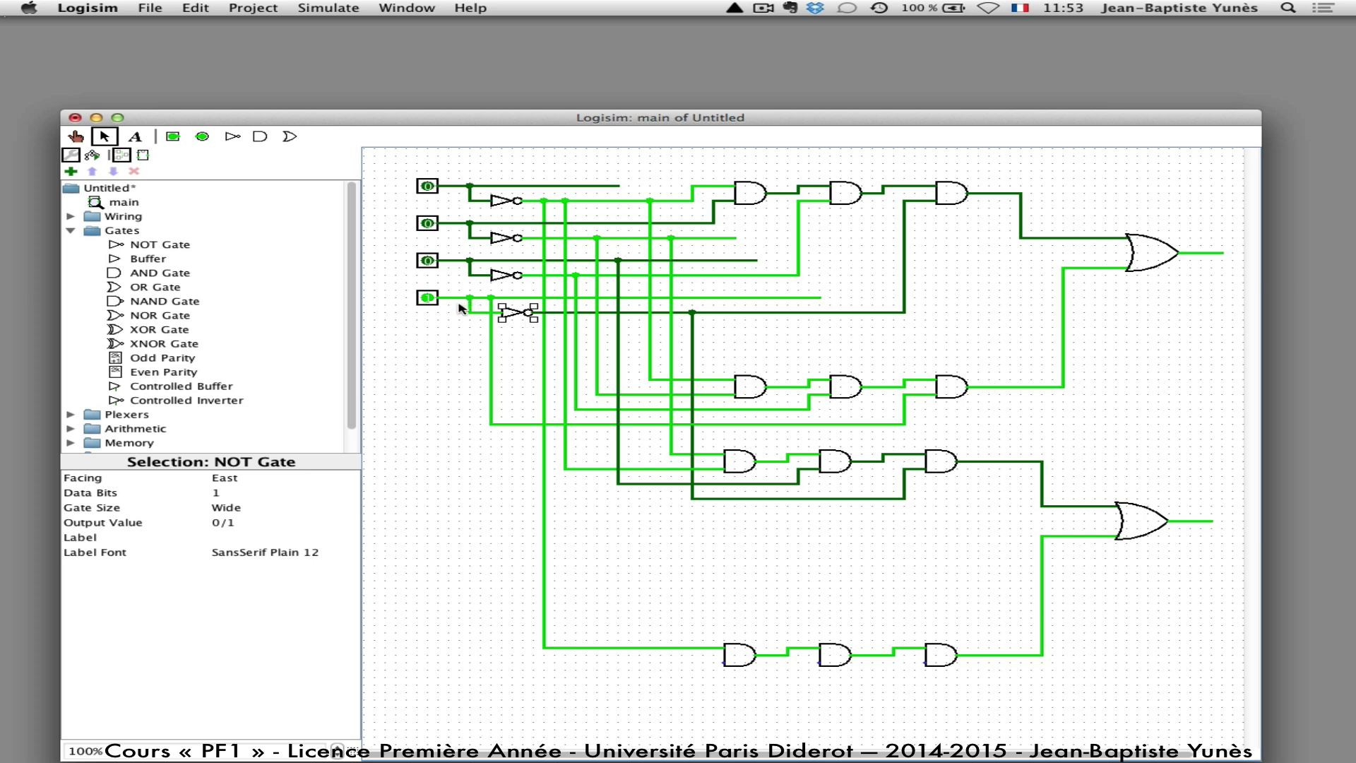
left_click(460, 307)
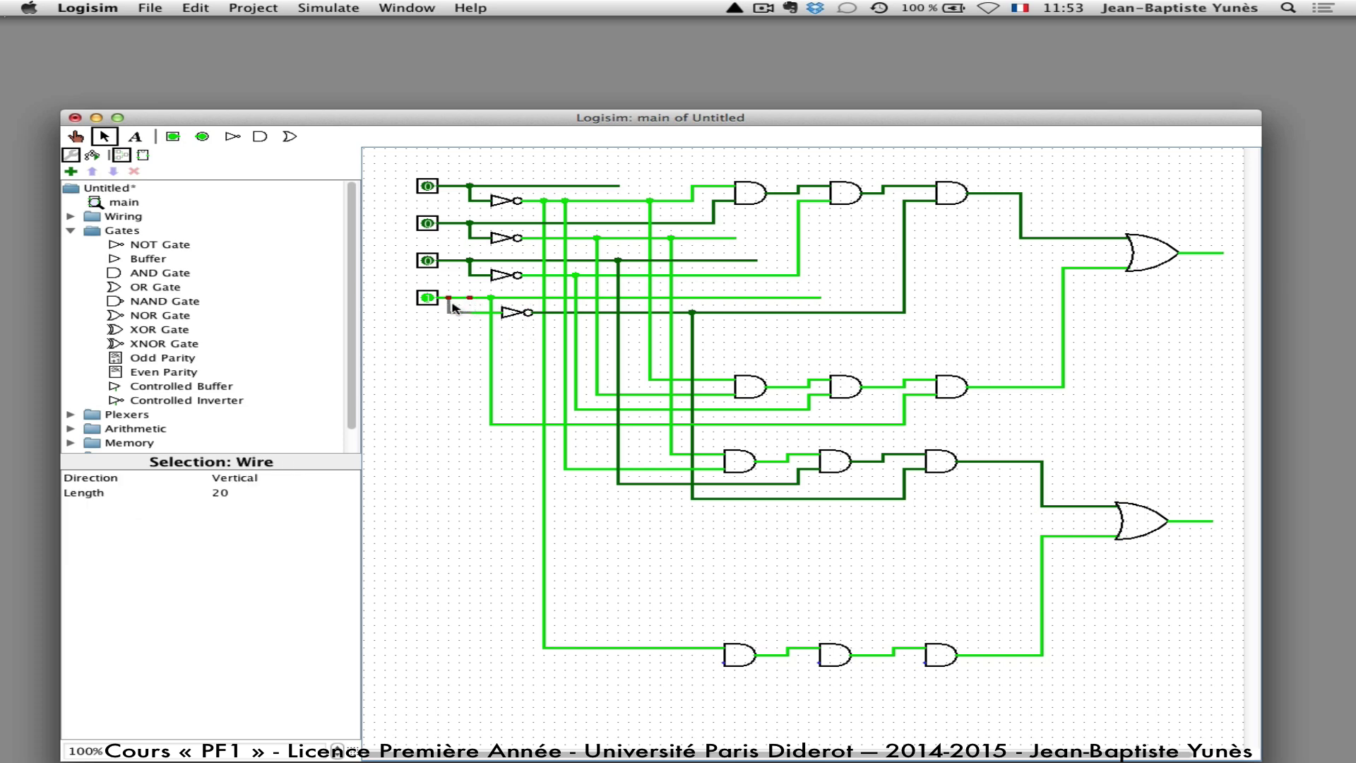
left_click_drag(513, 314, 459, 316)
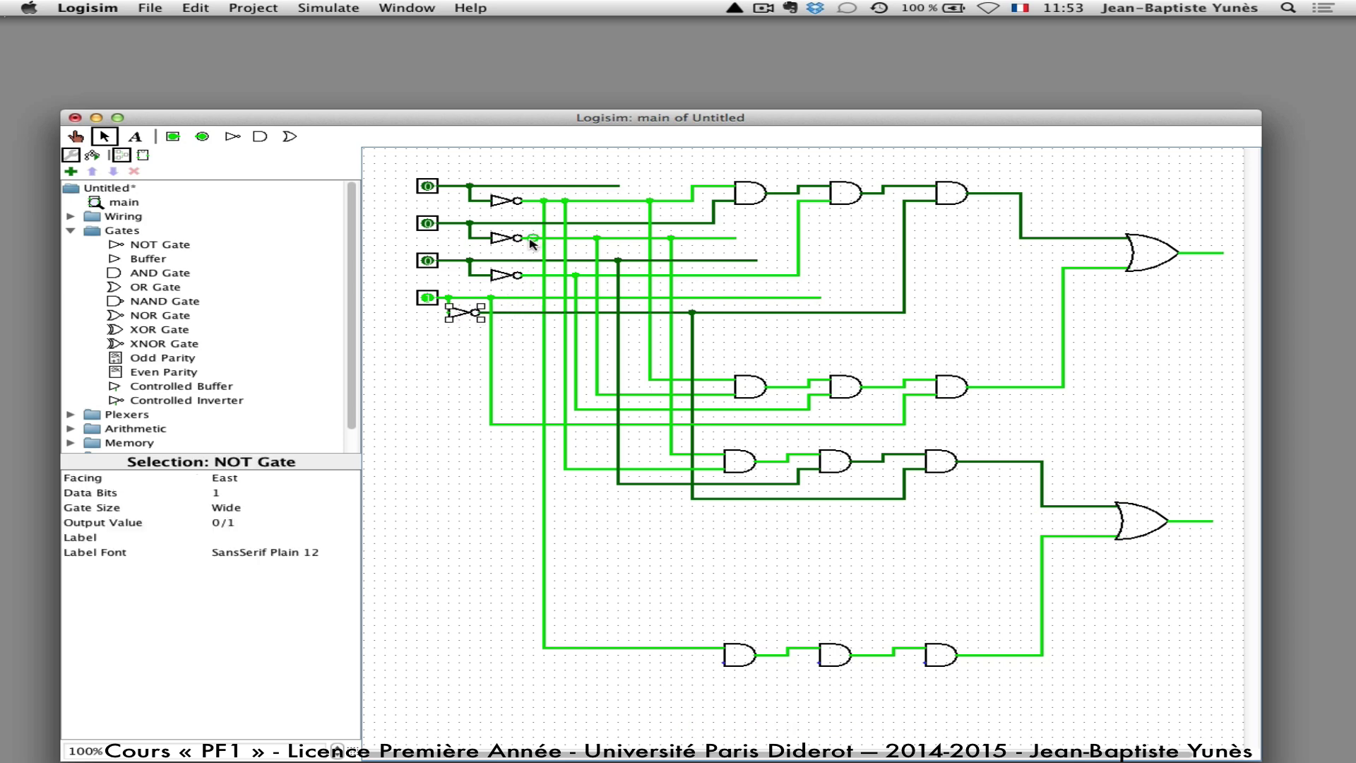
Connect the inverted second, inverted third and direct fourth inputs to the remaining free inputs of the fourth AND row.
left_click_drag(533, 238, 723, 664)
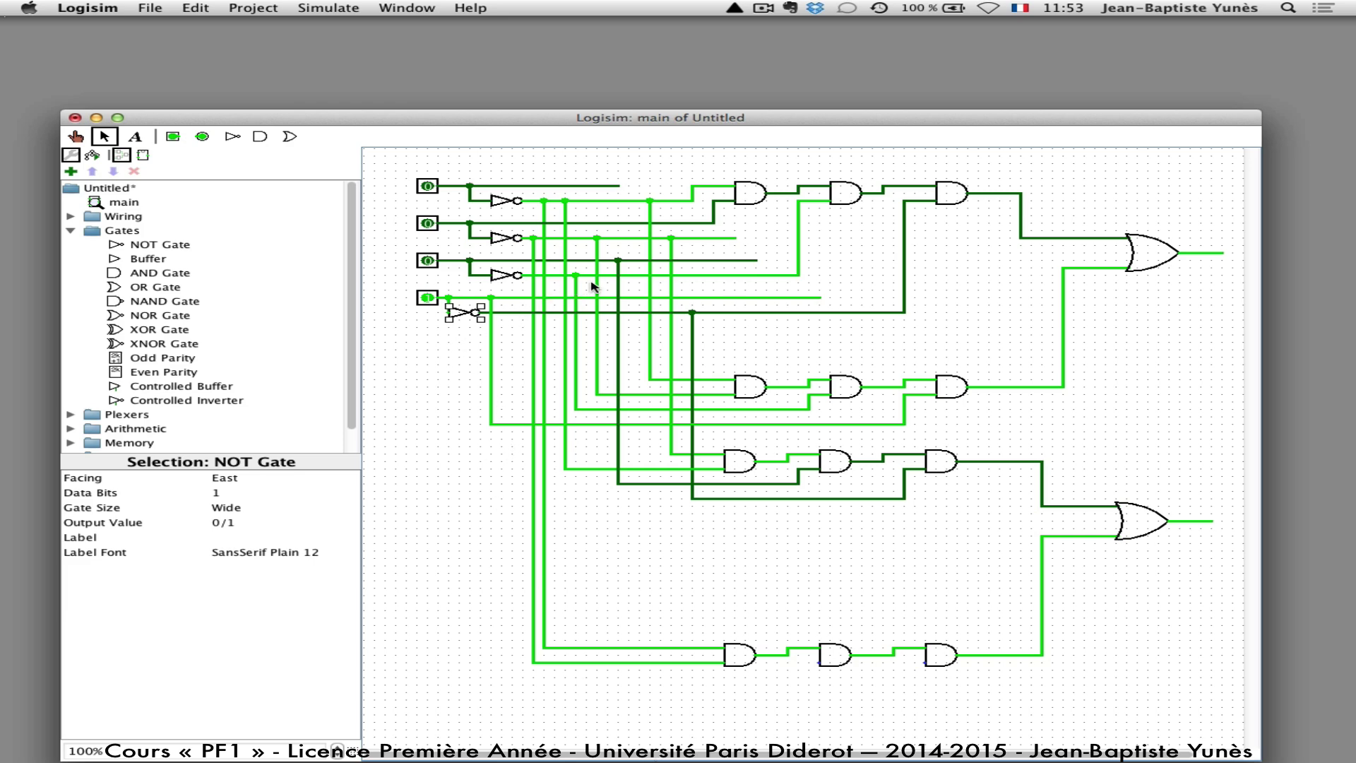
left_click_drag(628, 275, 819, 663)
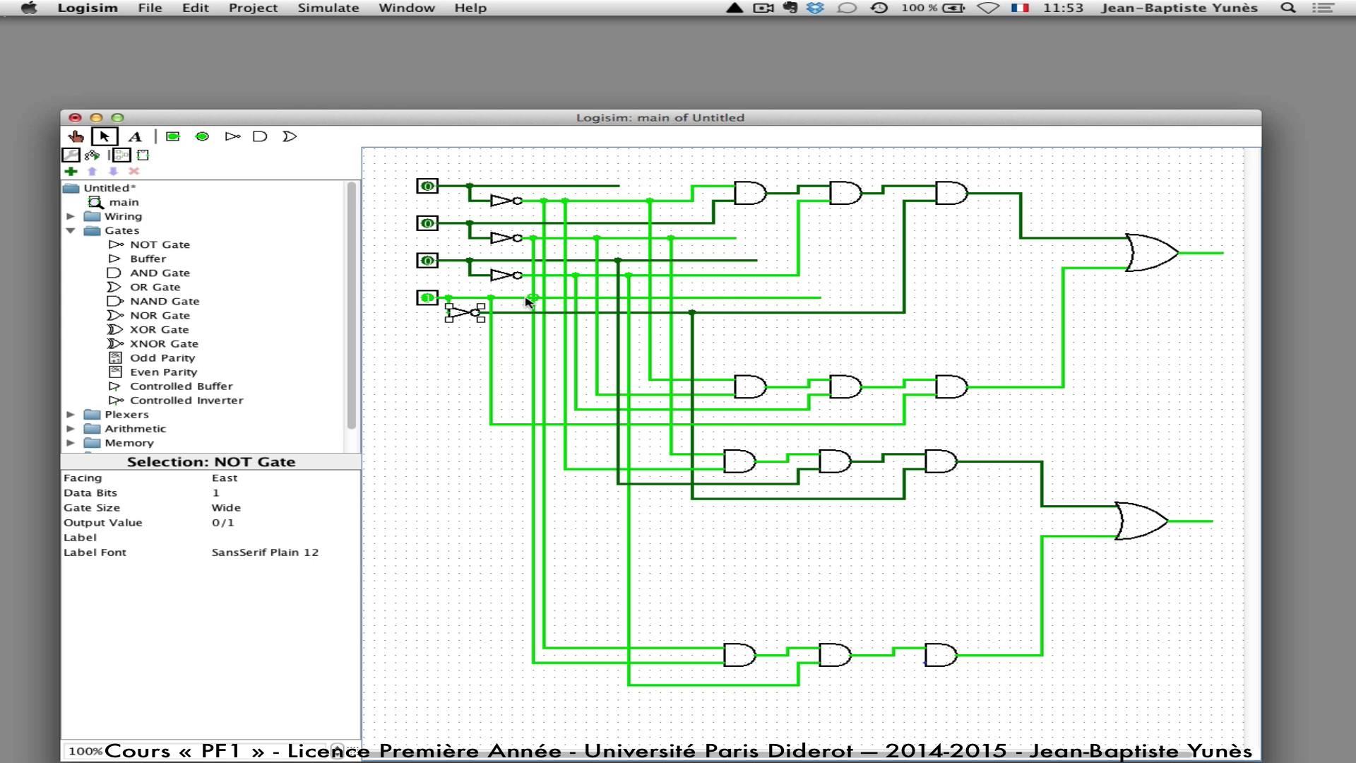
mouse_move(512, 298)
left_mouse_down()
mouse_move(535, 688)
mouse_move(909, 701)
mouse_move(911, 676)
mouse_move(908, 706)
mouse_move(905, 672)
mouse_move(925, 664)
left_mouse_up()
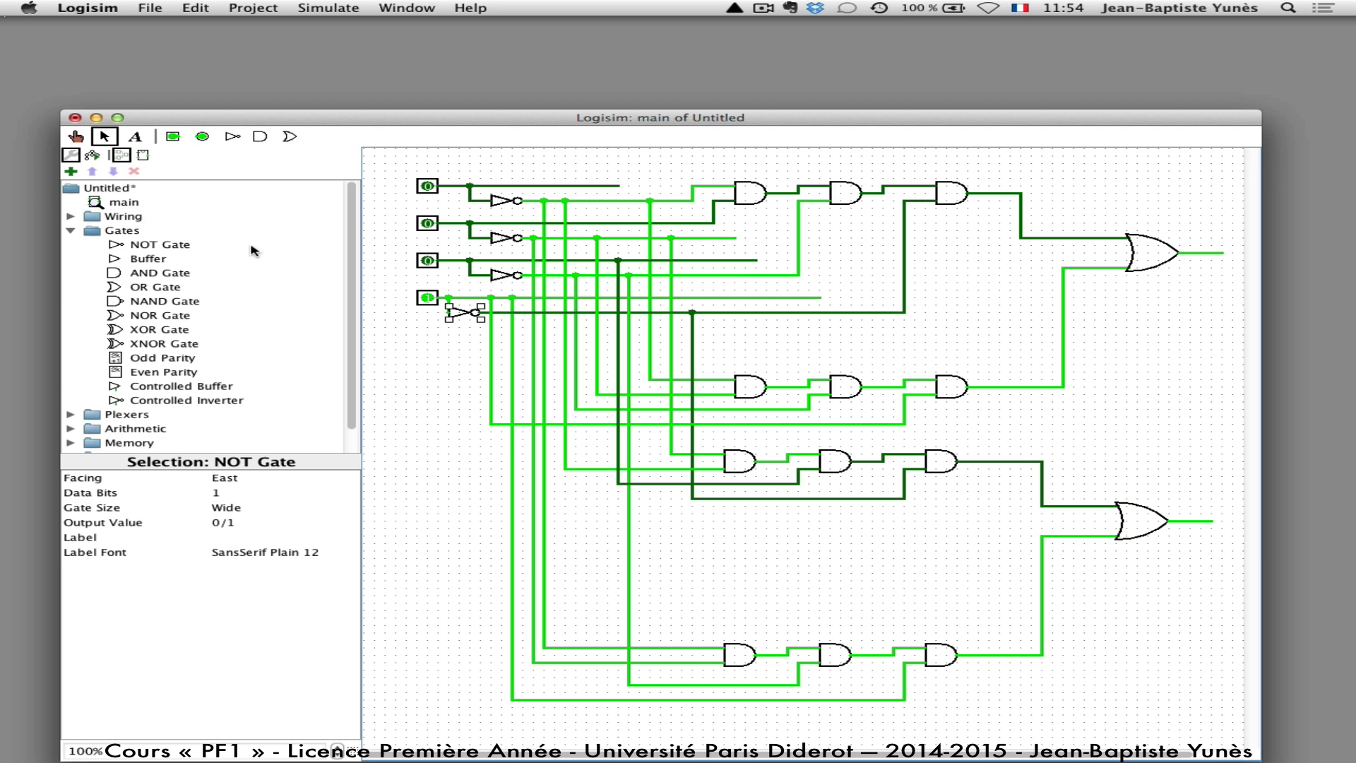
Place an output pin at the end of each OR gate's output wire.
left_click(204, 136)
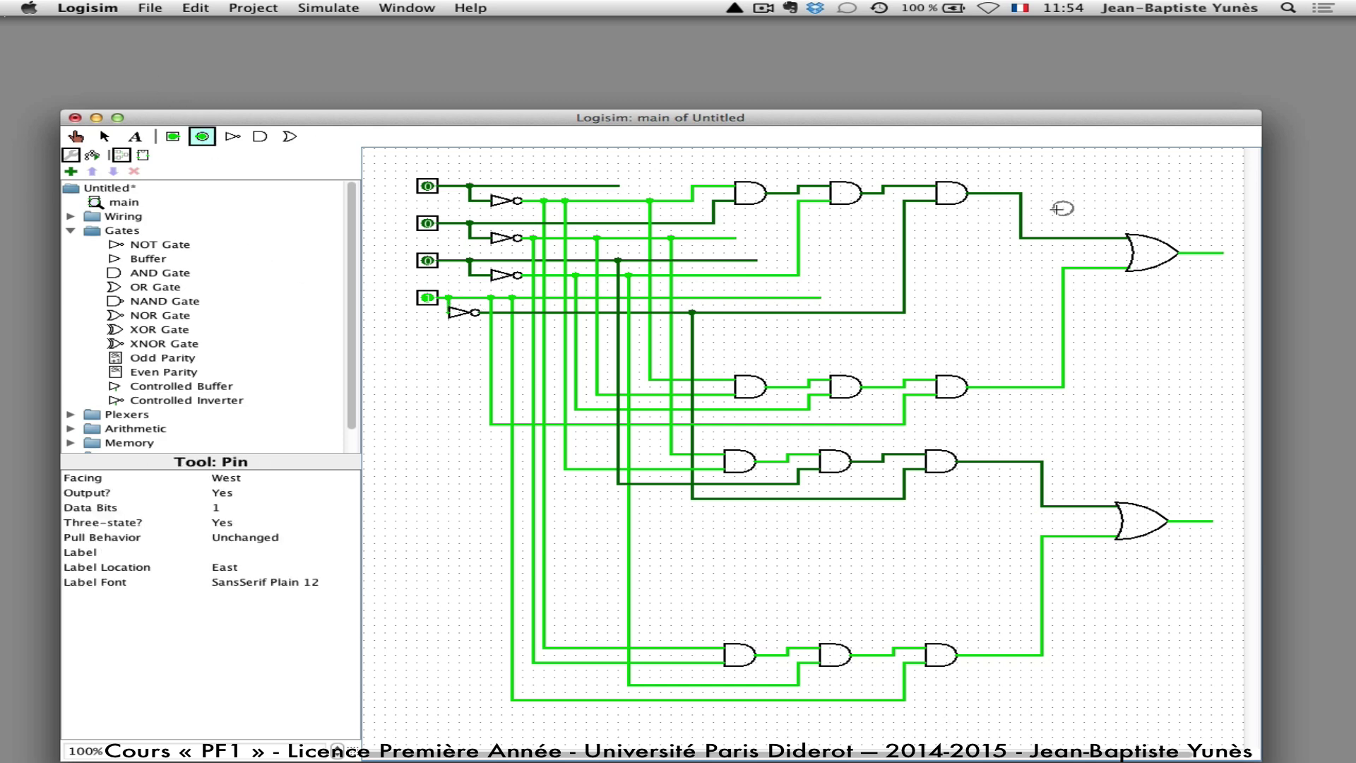
left_click(1222, 253)
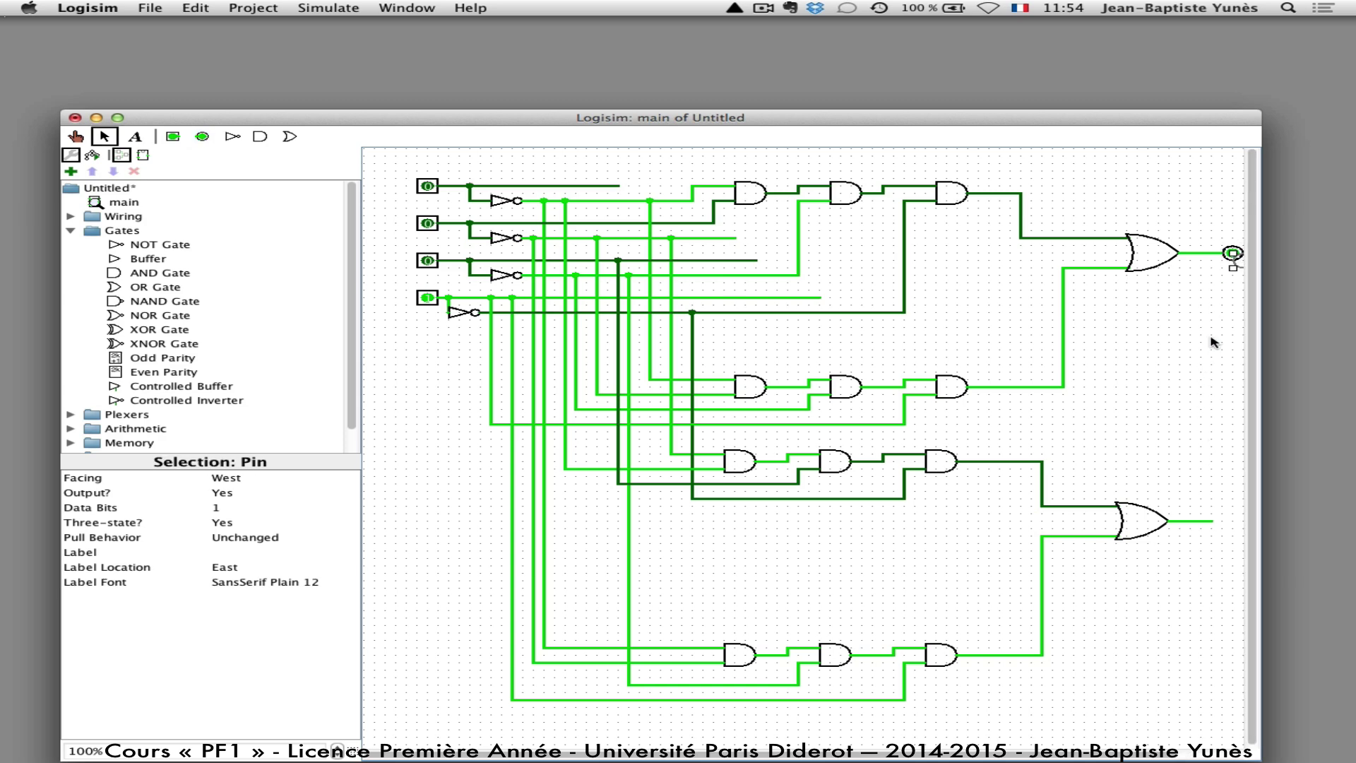
left_click(1199, 390)
left_click(1222, 521)
Test the circuit with all four inputs at 0 and with only the second input set to 1.
left_click(76, 136)
left_click(427, 298)
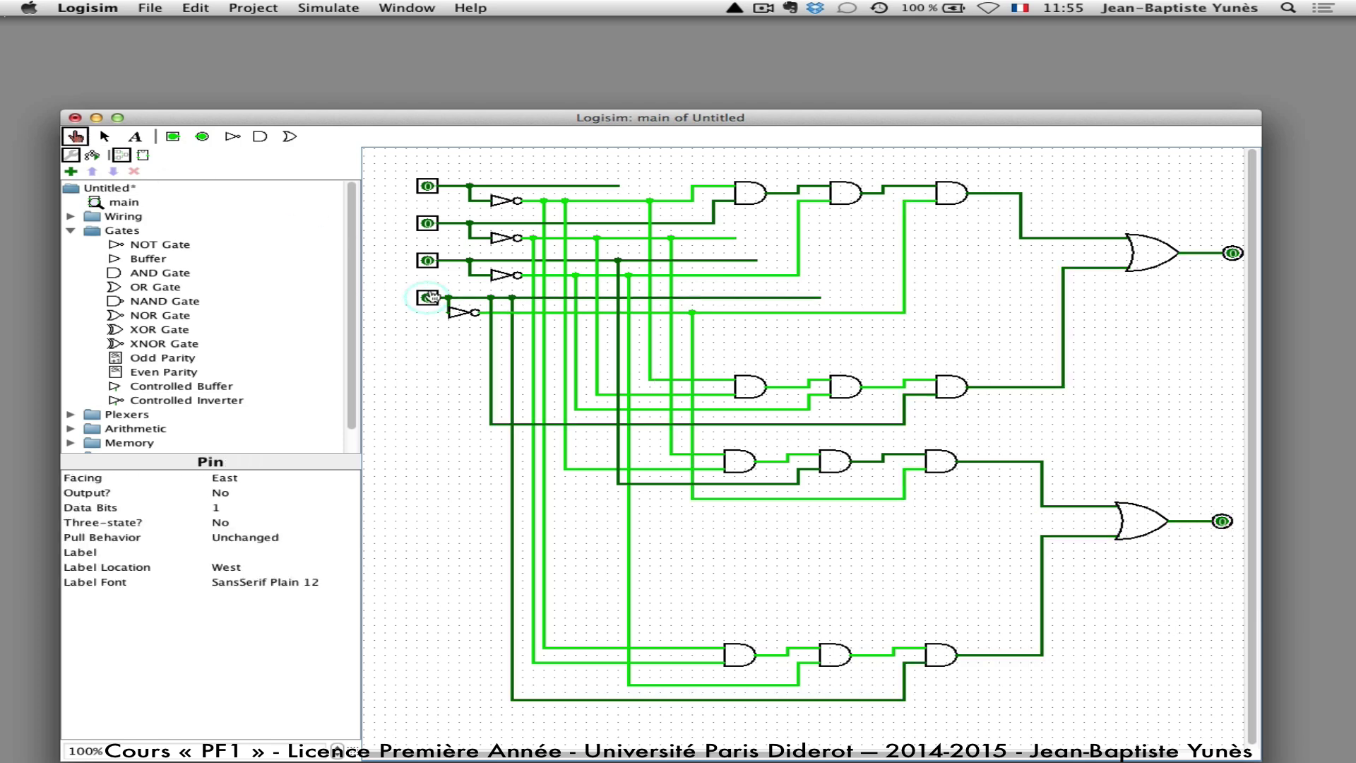
left_click(426, 223)
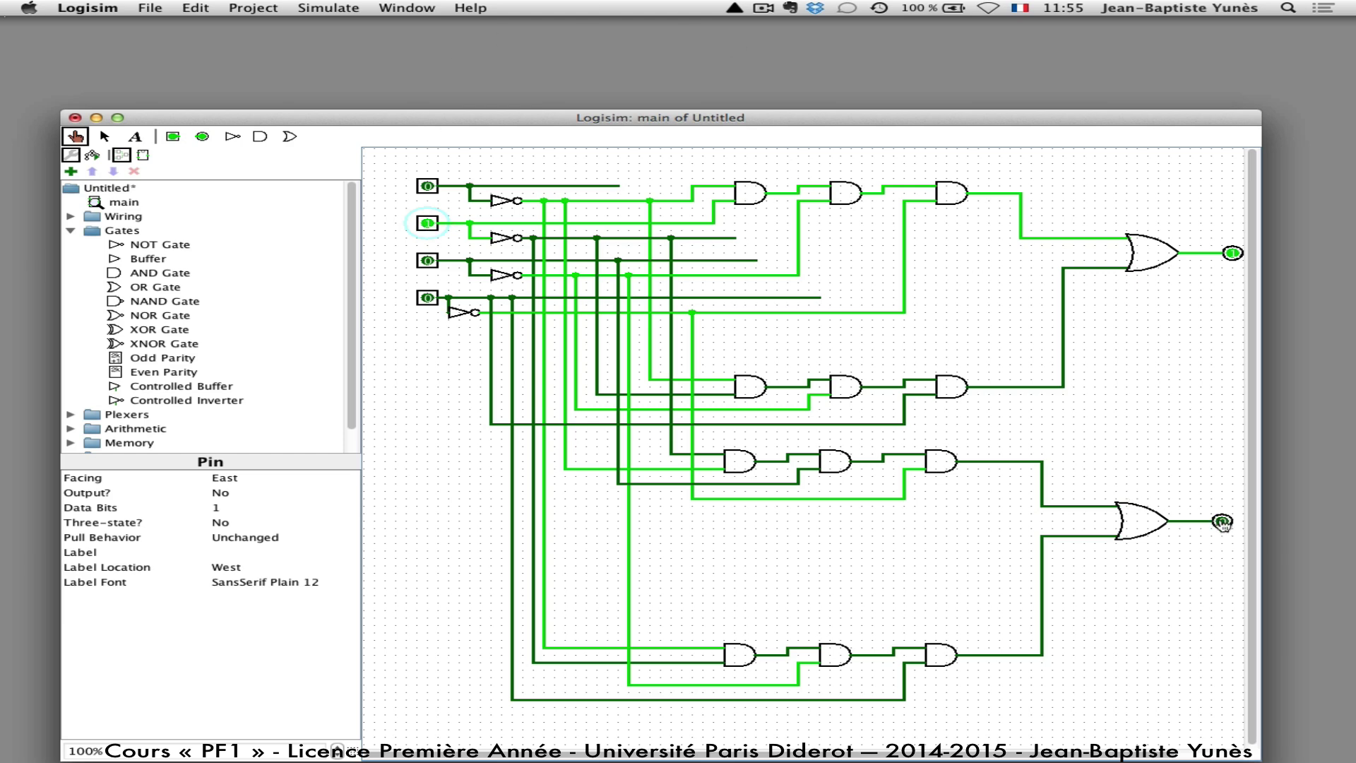
Move the lower OR gate's output pin down level with the fourth AND row and set its facing to North.
left_click(105, 137)
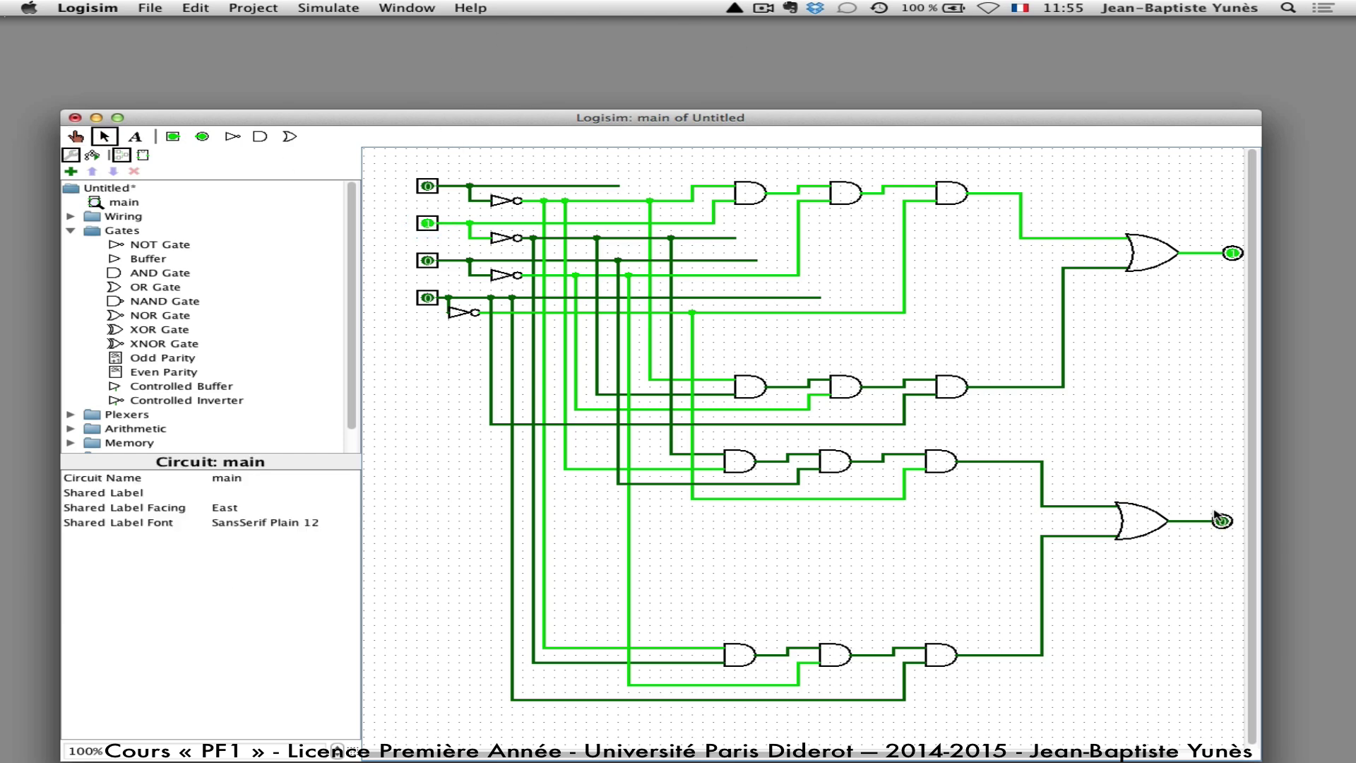
left_click_drag(1212, 521, 1201, 664)
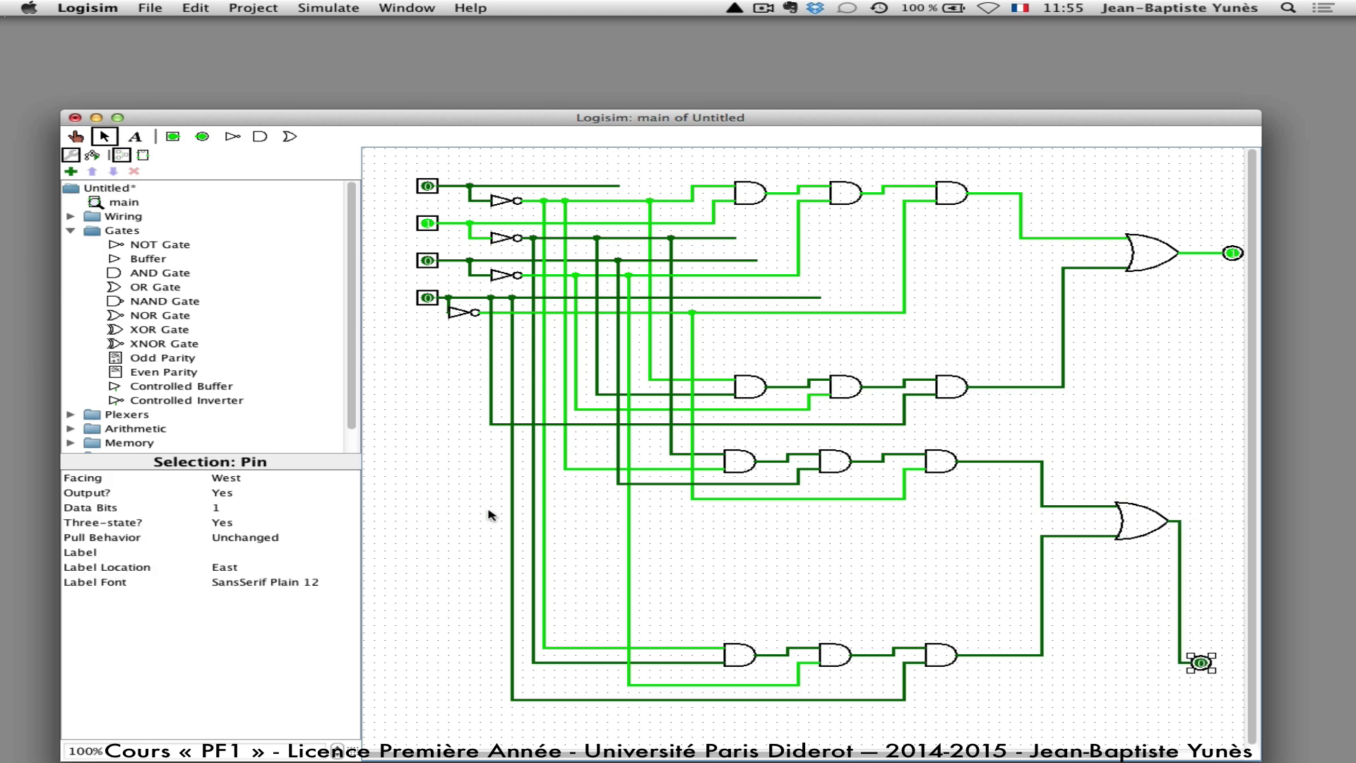
left_click(220, 482)
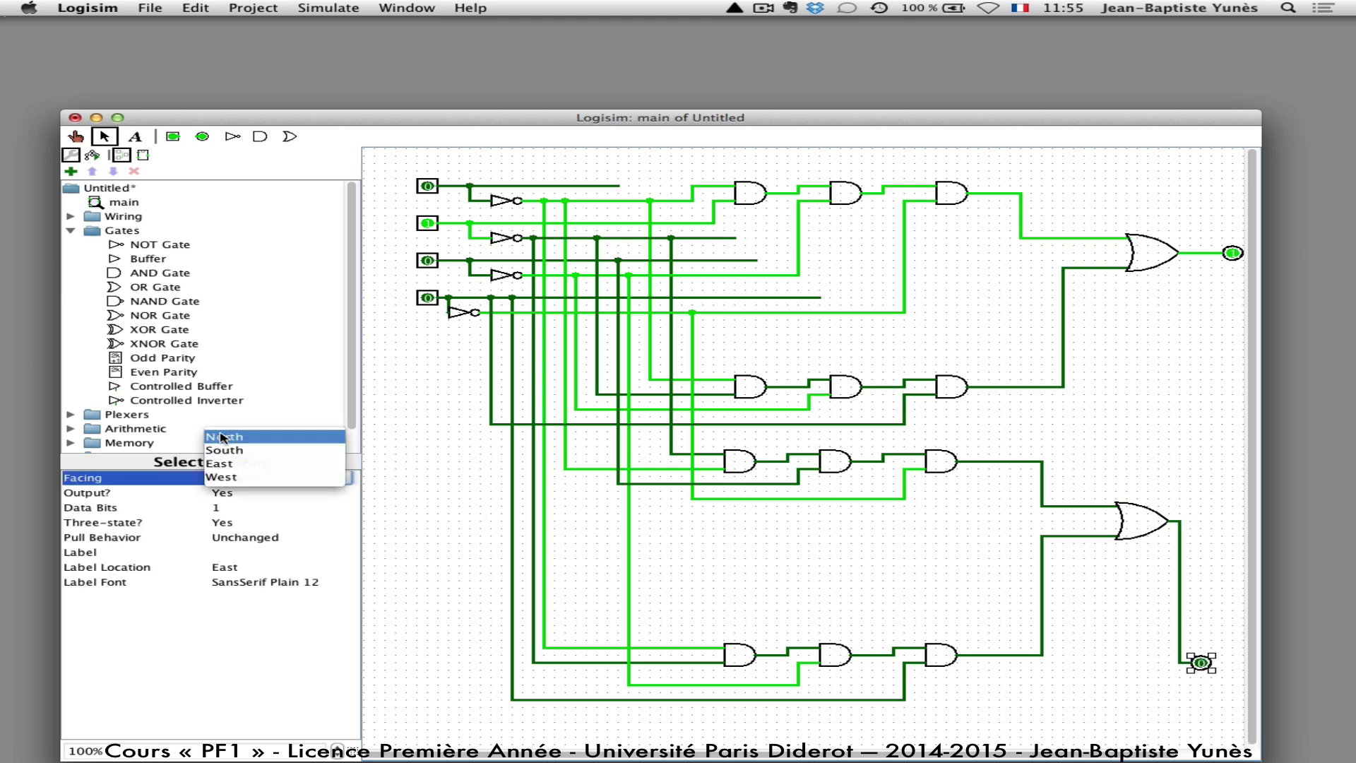
left_click(220, 435)
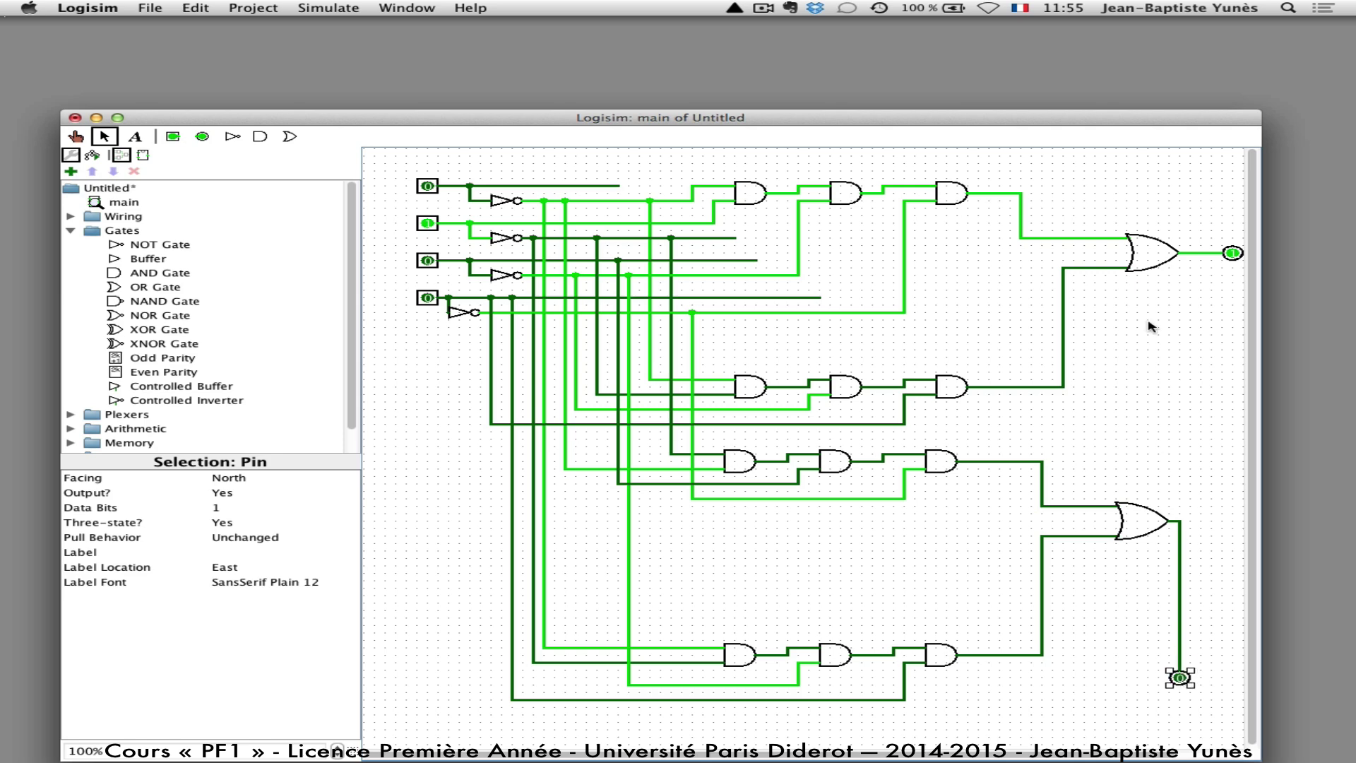
Move the upper OR gate's output pin down beside the other output pin, facing North, aligned under its own wire.
left_click_drag(1232, 253, 1234, 678)
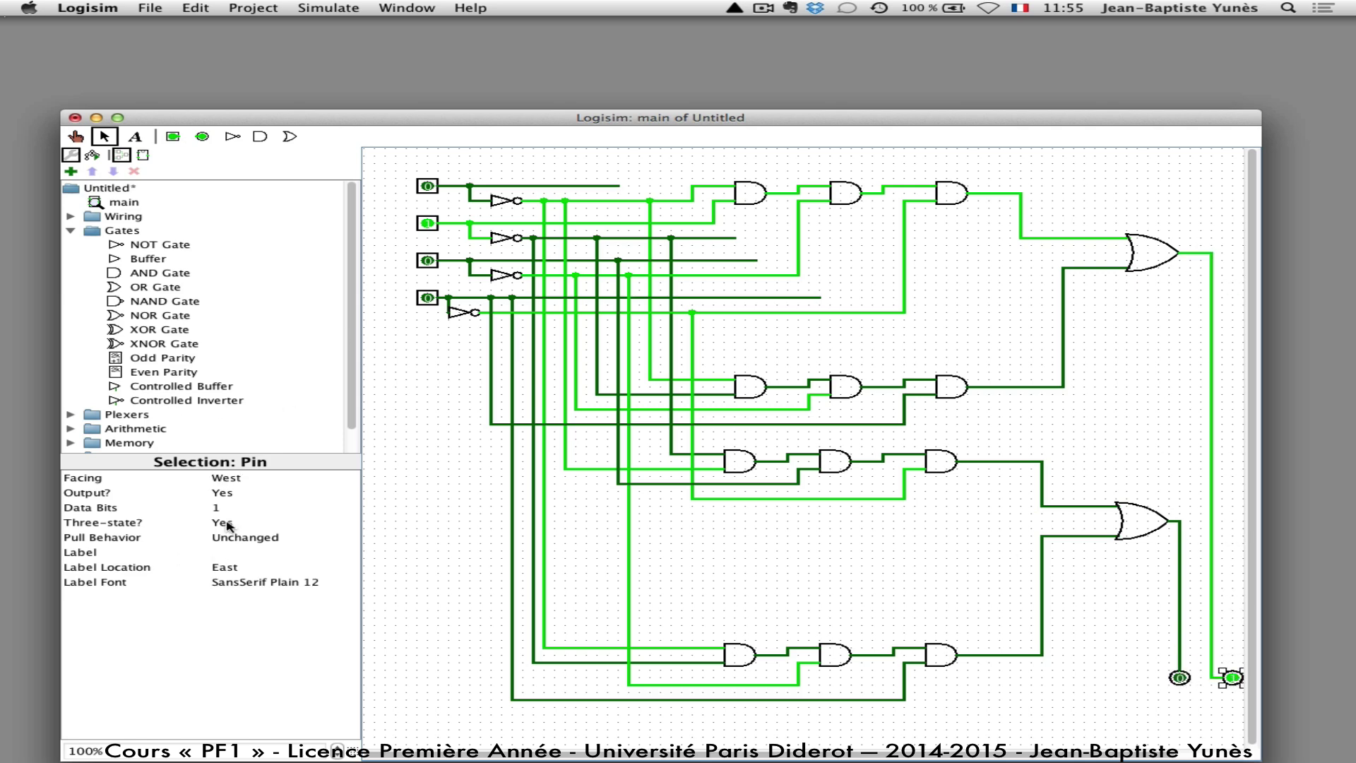
left_click(231, 478)
left_click(237, 480)
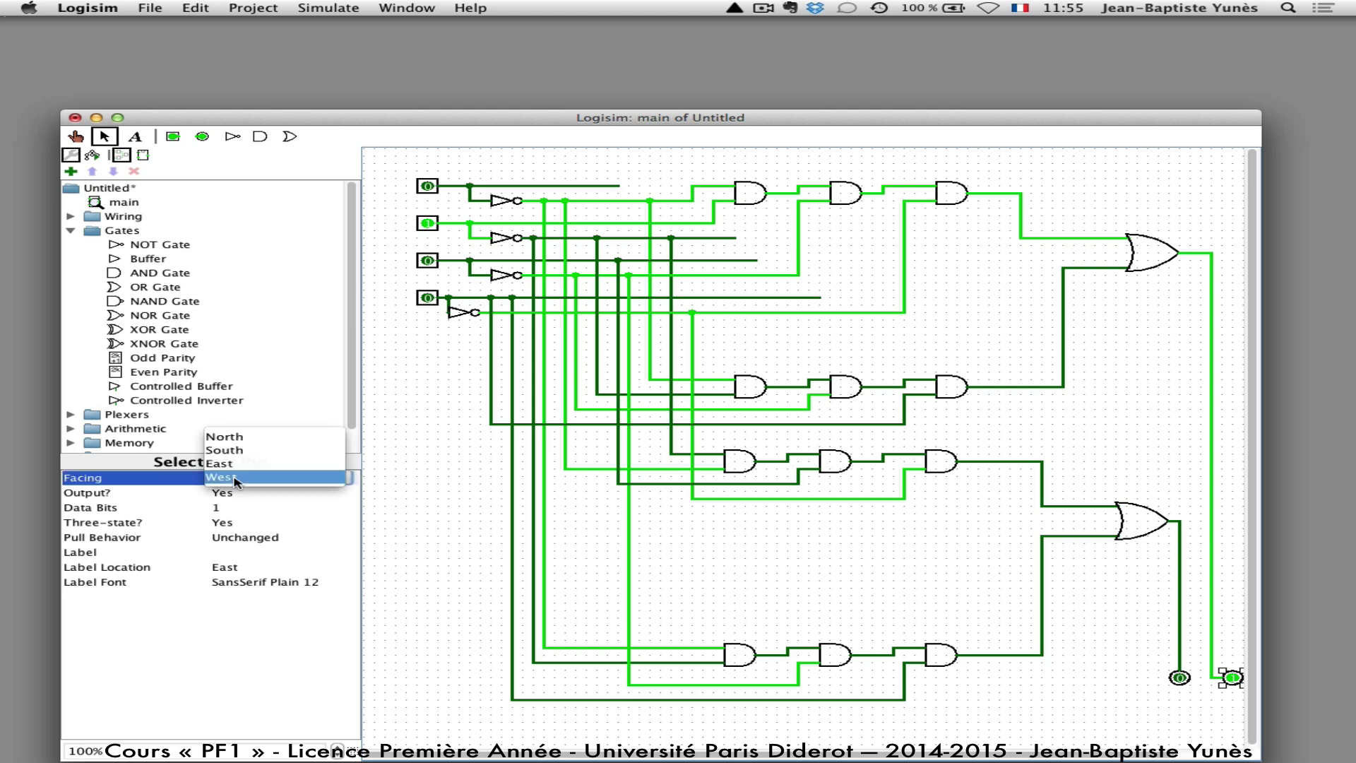
left_click(222, 437)
left_click_drag(1222, 685, 1211, 678)
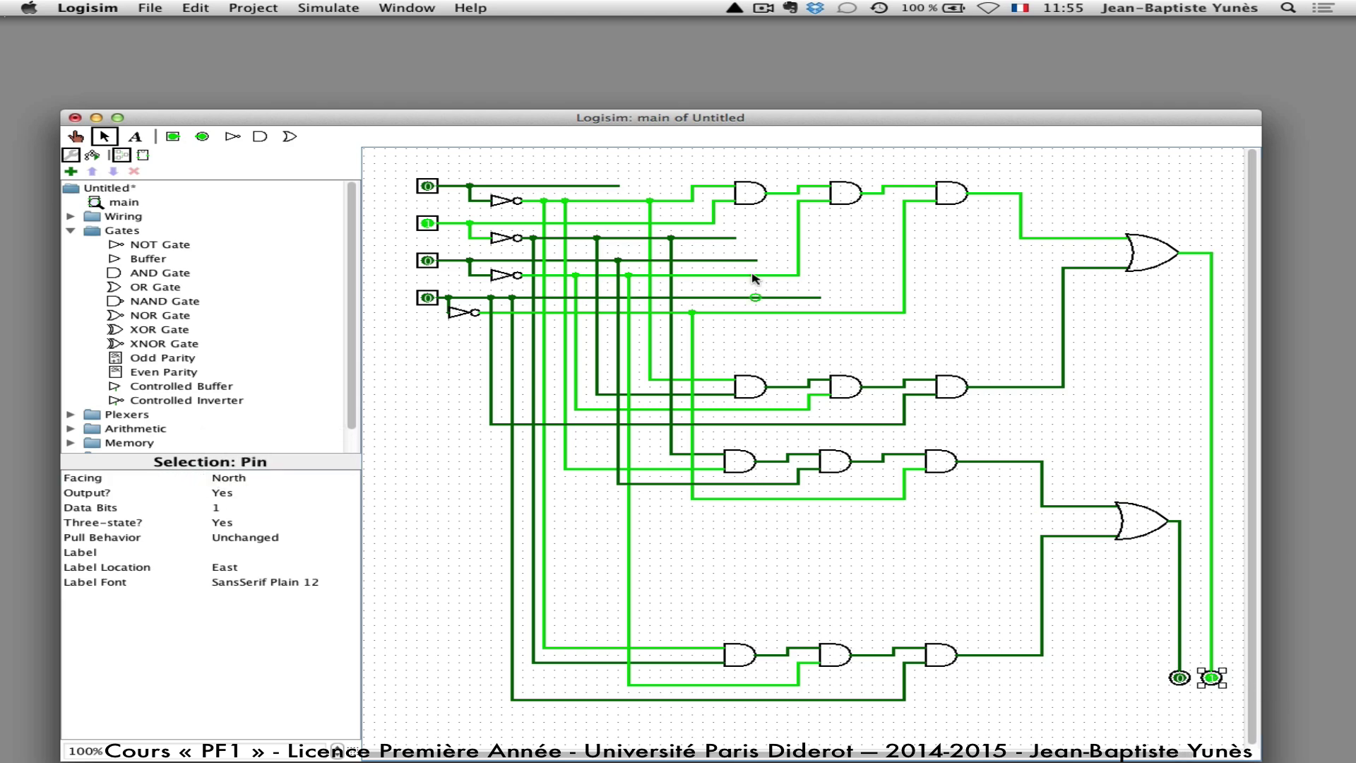
left_click_drag(793, 119, 805, 36)
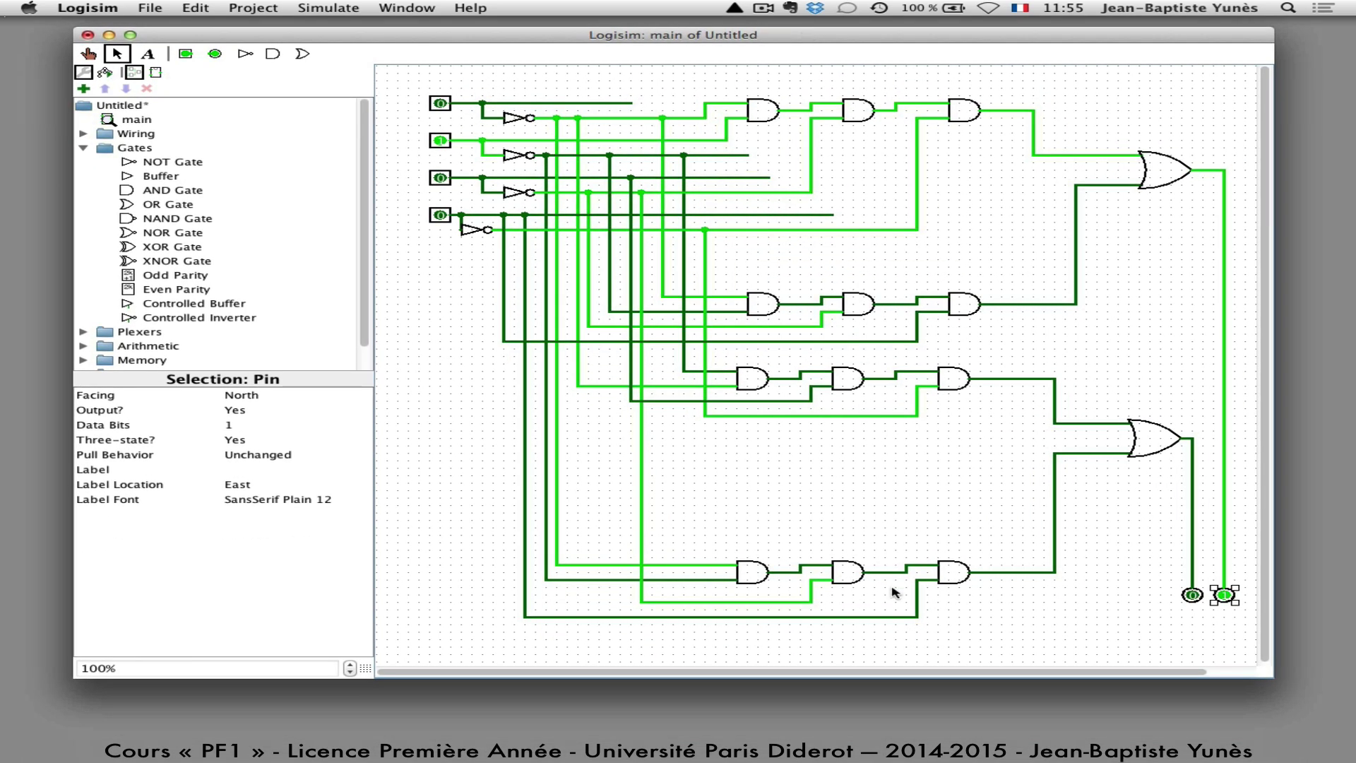
left_click(1080, 656)
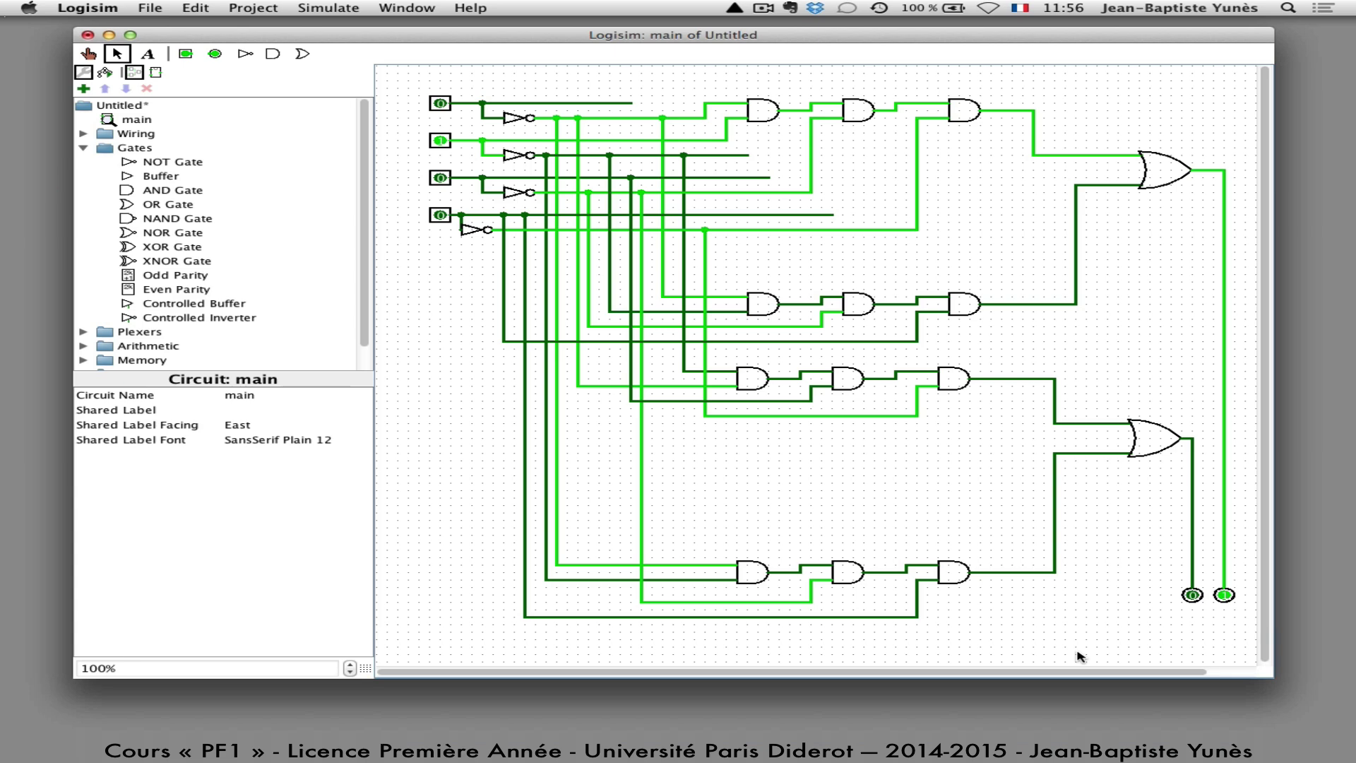
Test the circuit with all inputs at 0, only the third at 1, only the first at 1, and the first and third at 1.
left_click(440, 140)
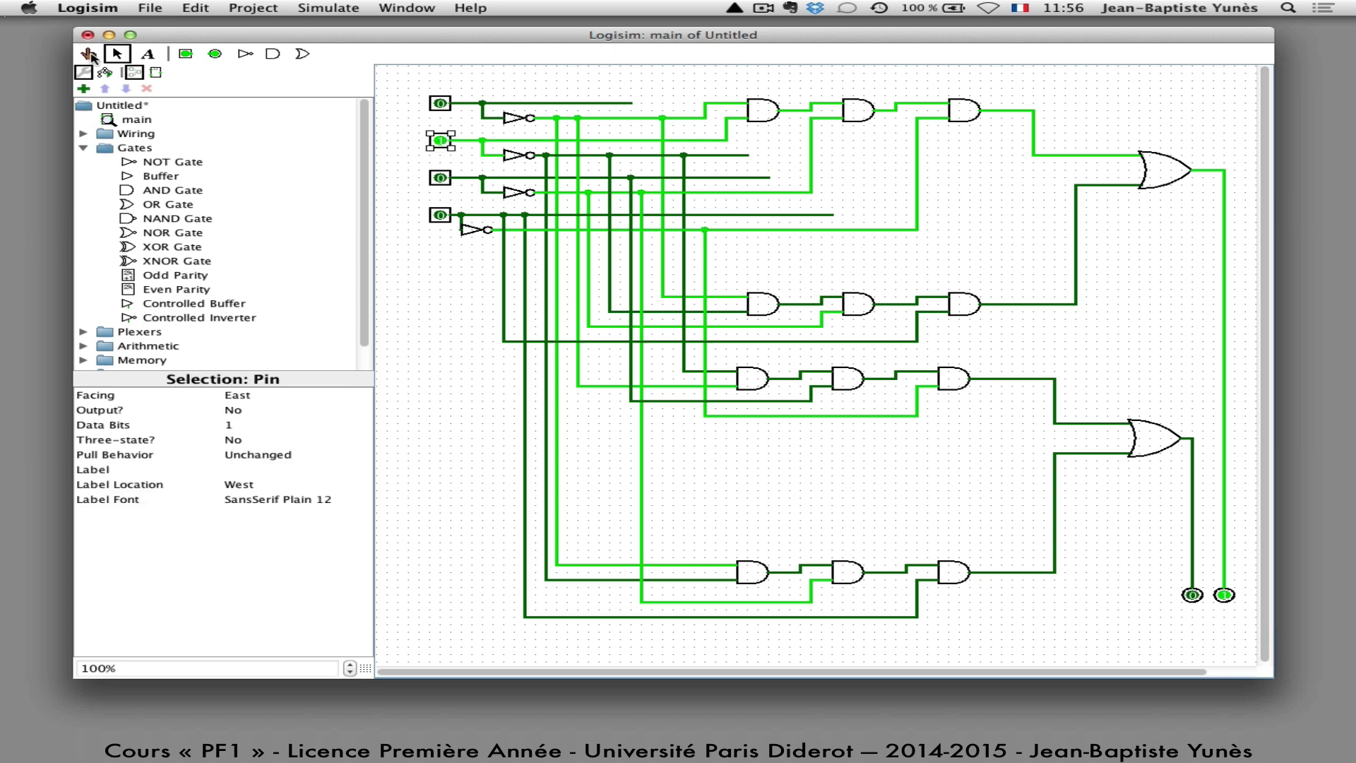
left_click(89, 54)
left_click(439, 141)
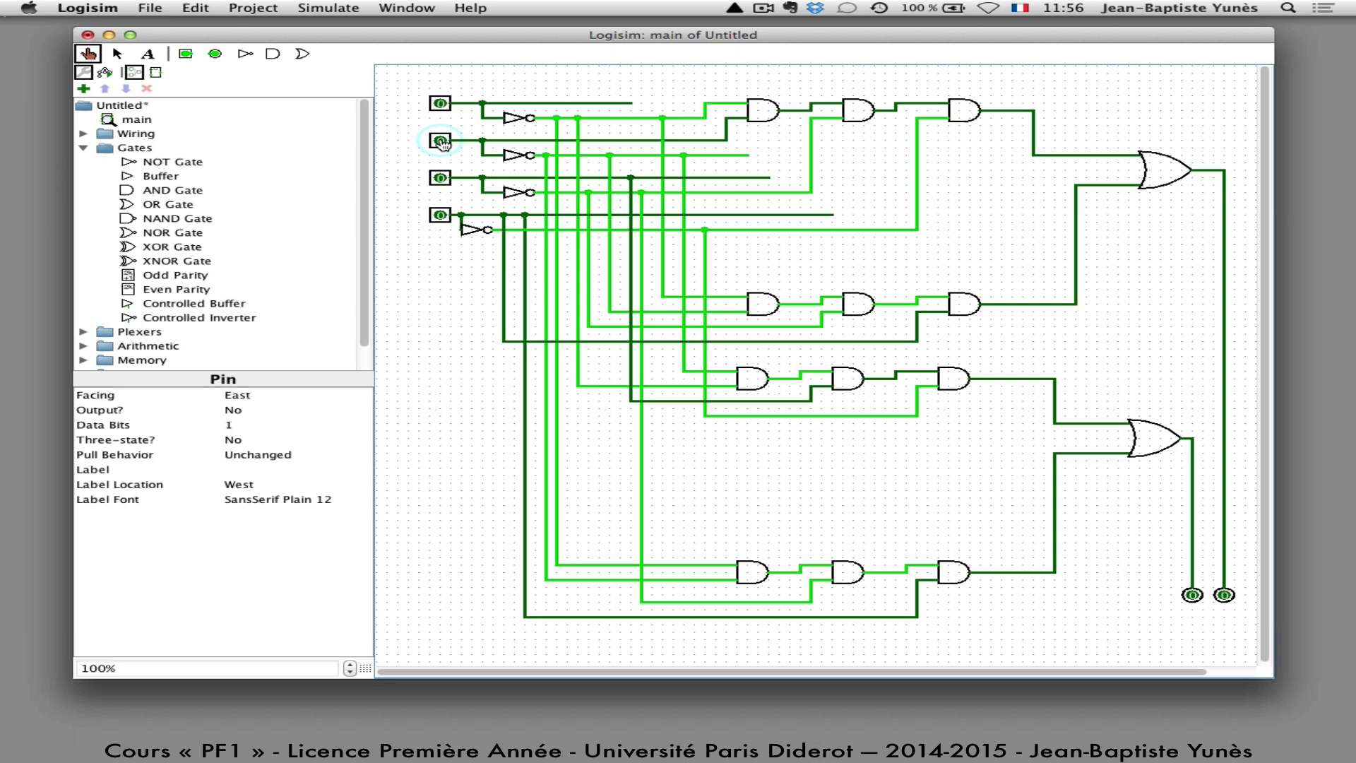
left_click(439, 178)
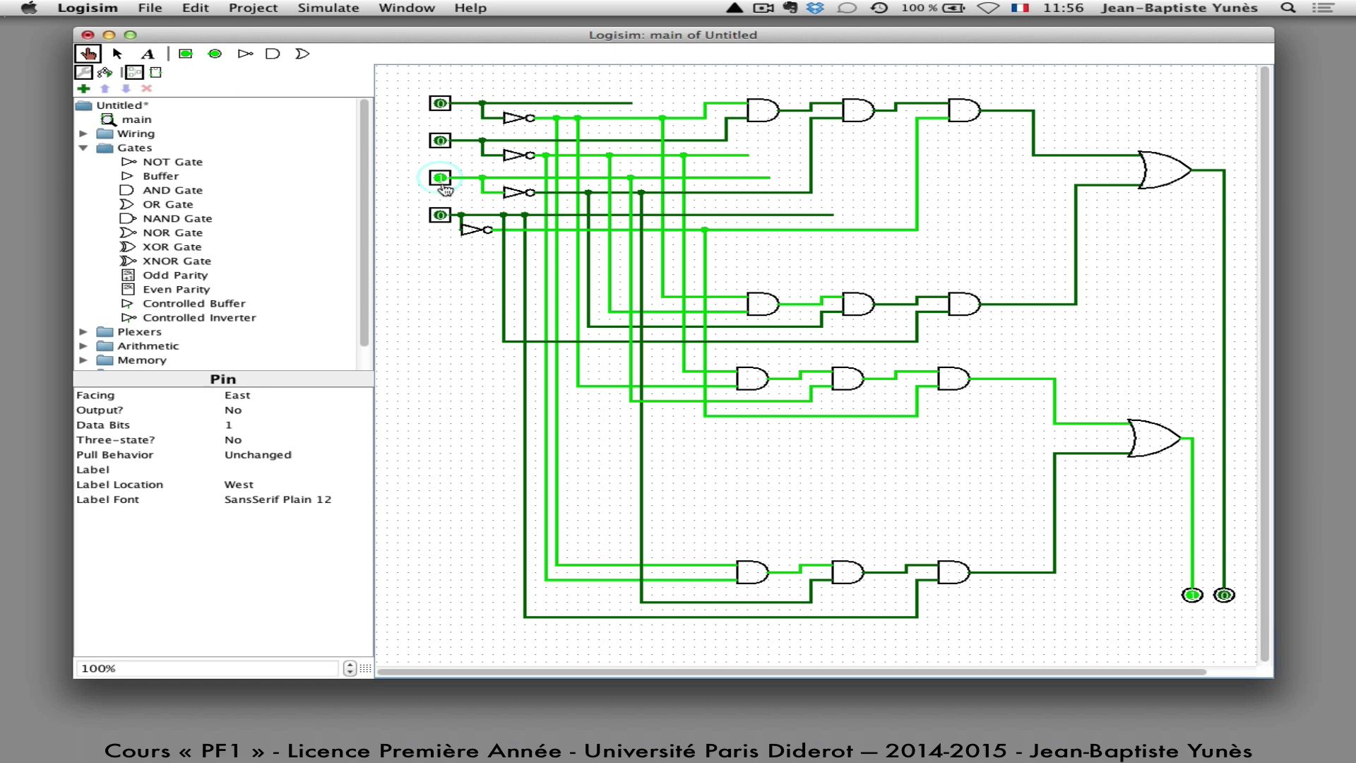
left_click(440, 179)
left_click(443, 100)
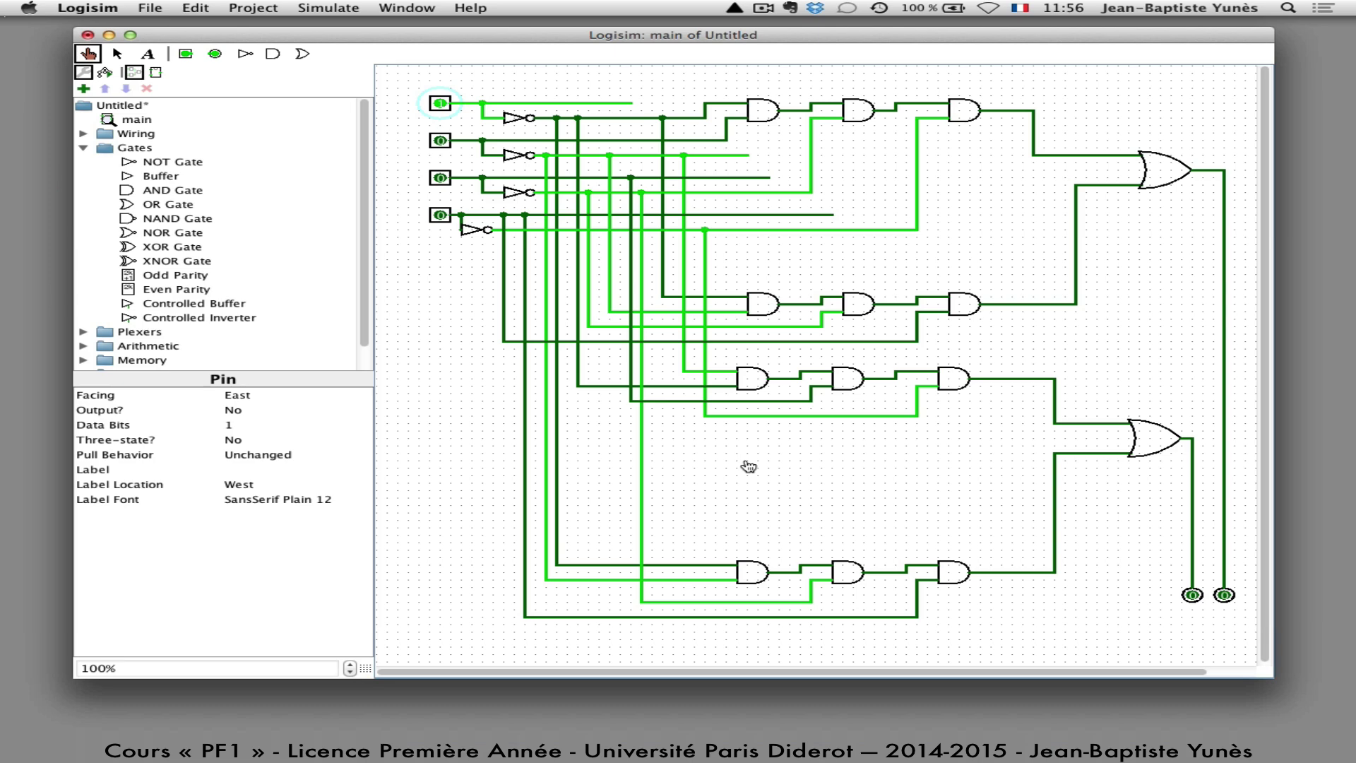
left_click(440, 179)
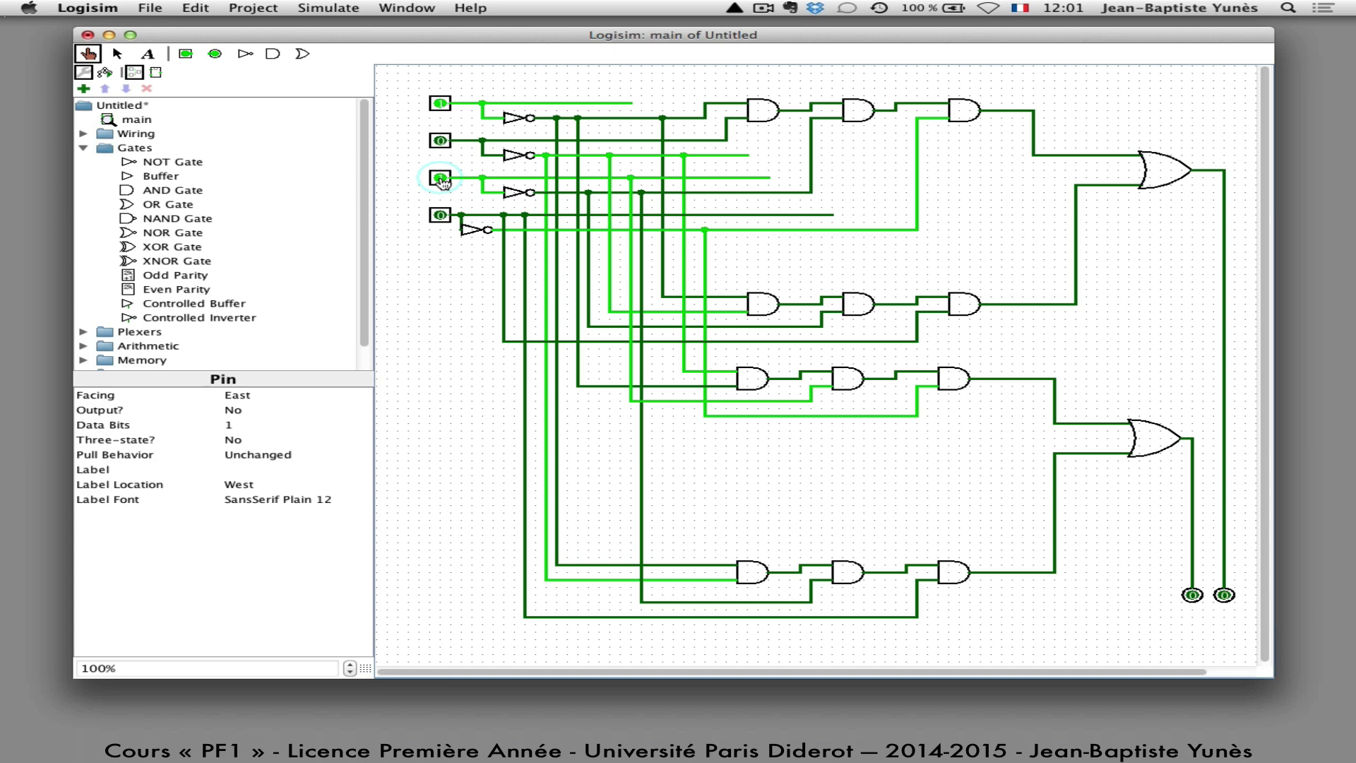
Switch to the PF1-suite presentation in Keynote, play it, and advance to the decoder slide.
key("super+Tab")
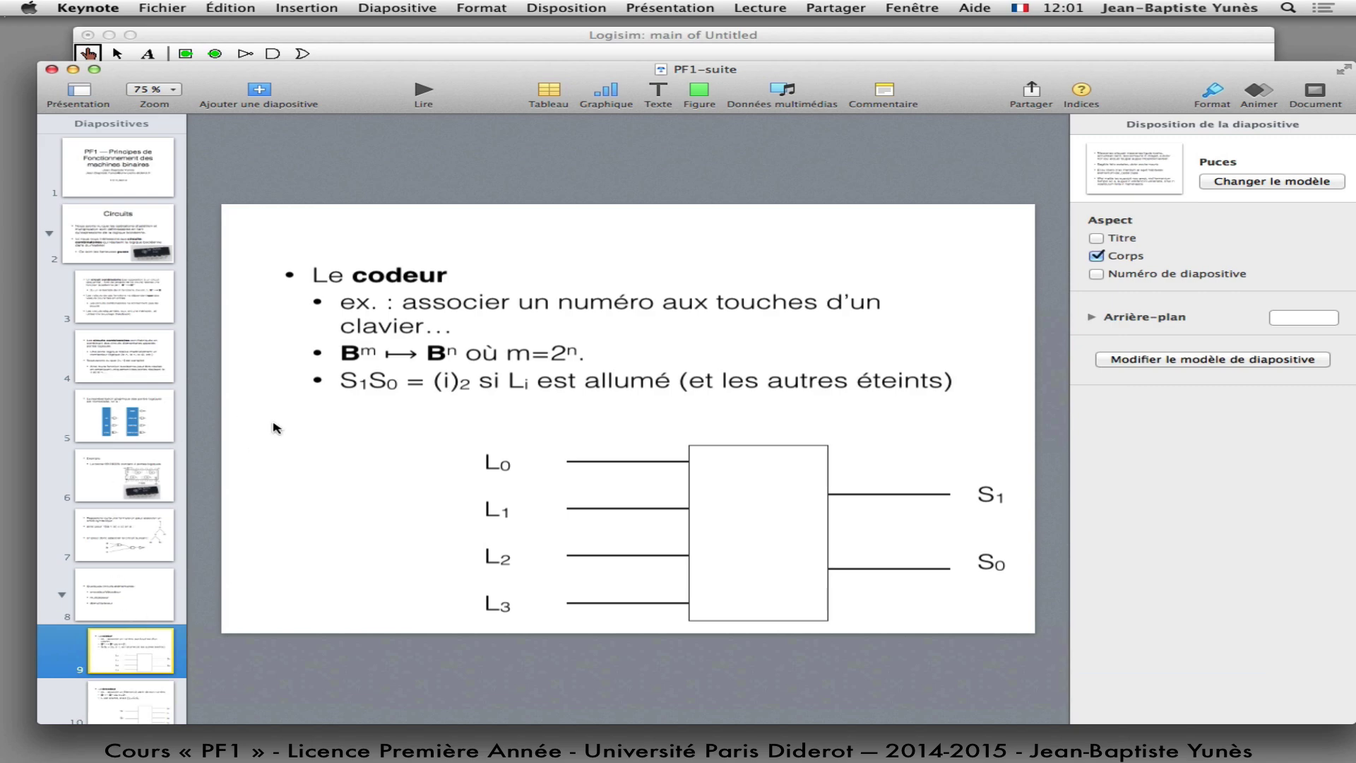
left_click(418, 93)
key("Right")
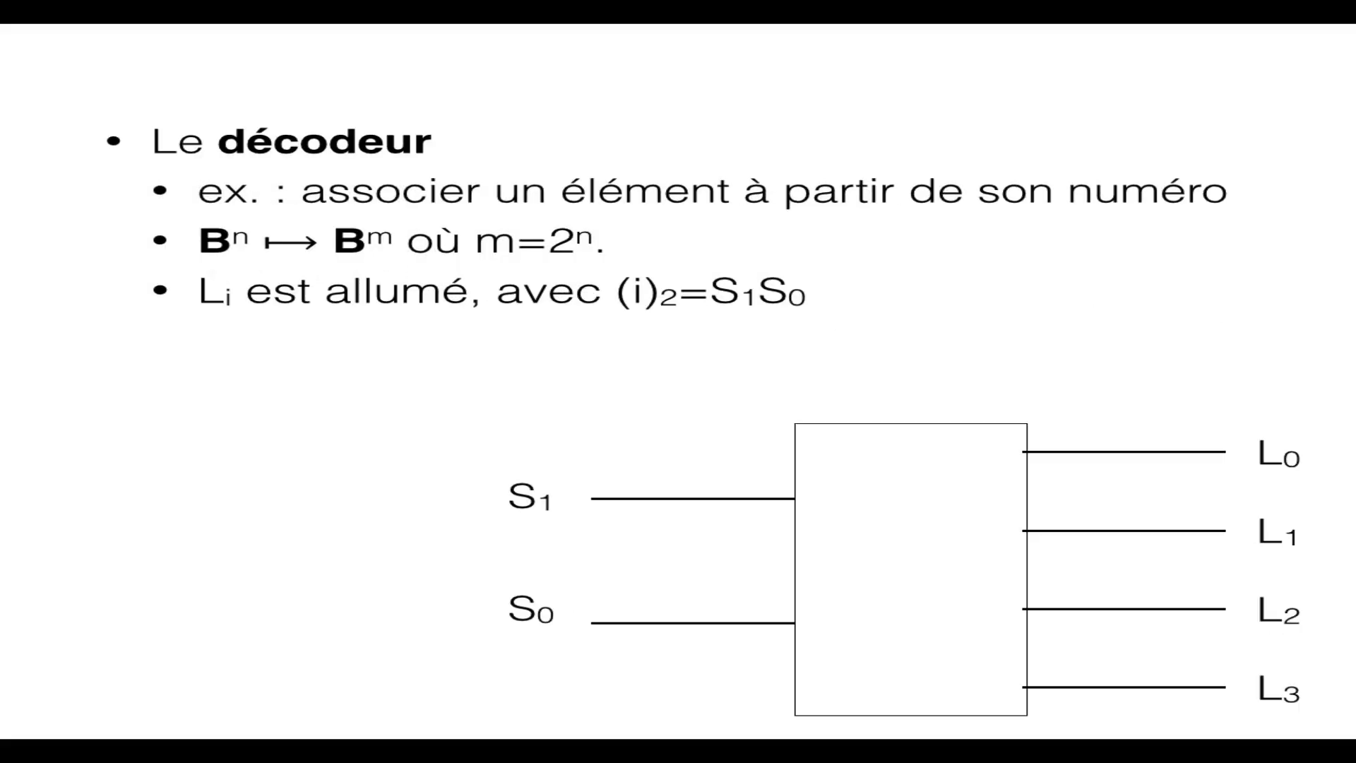
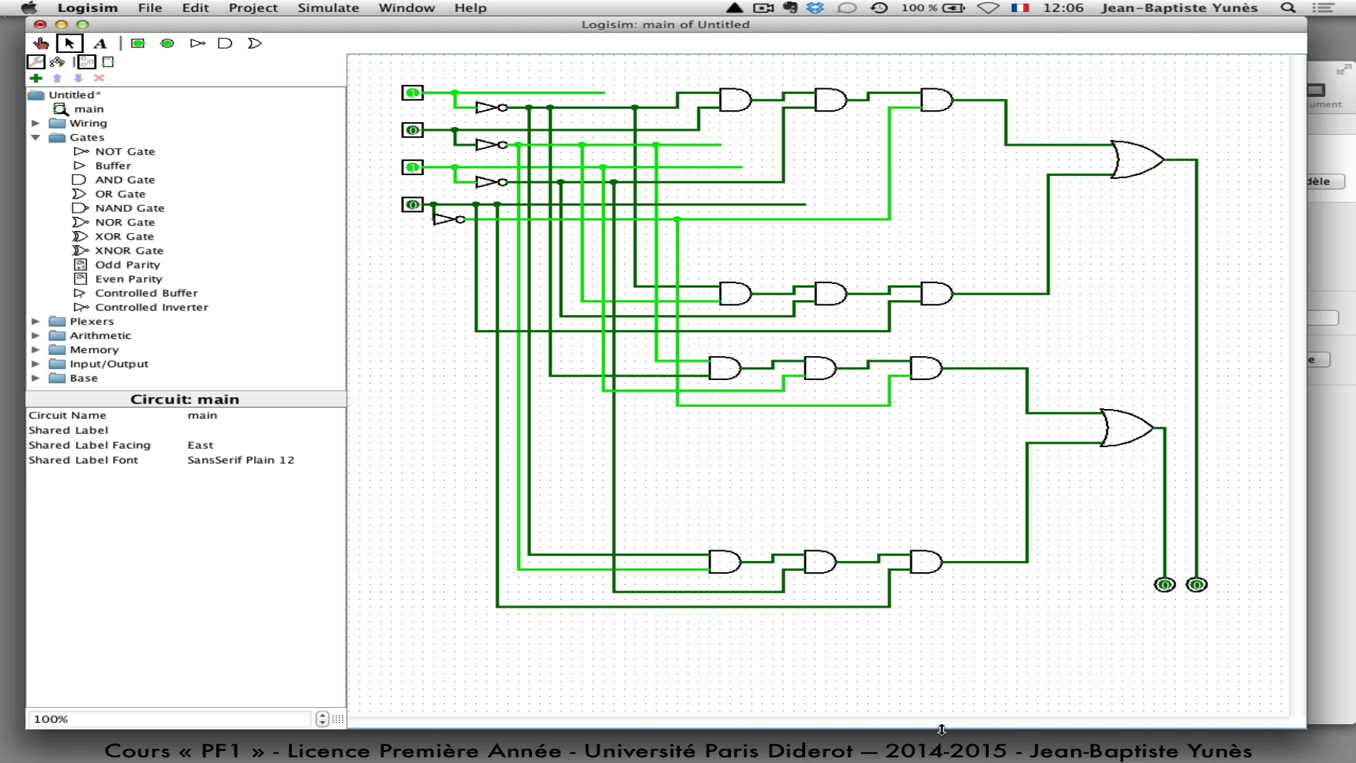
Enlarge the Logisim window and place two input pins, one above the other, below the existing circuit.
left_click_drag(939, 727, 946, 759)
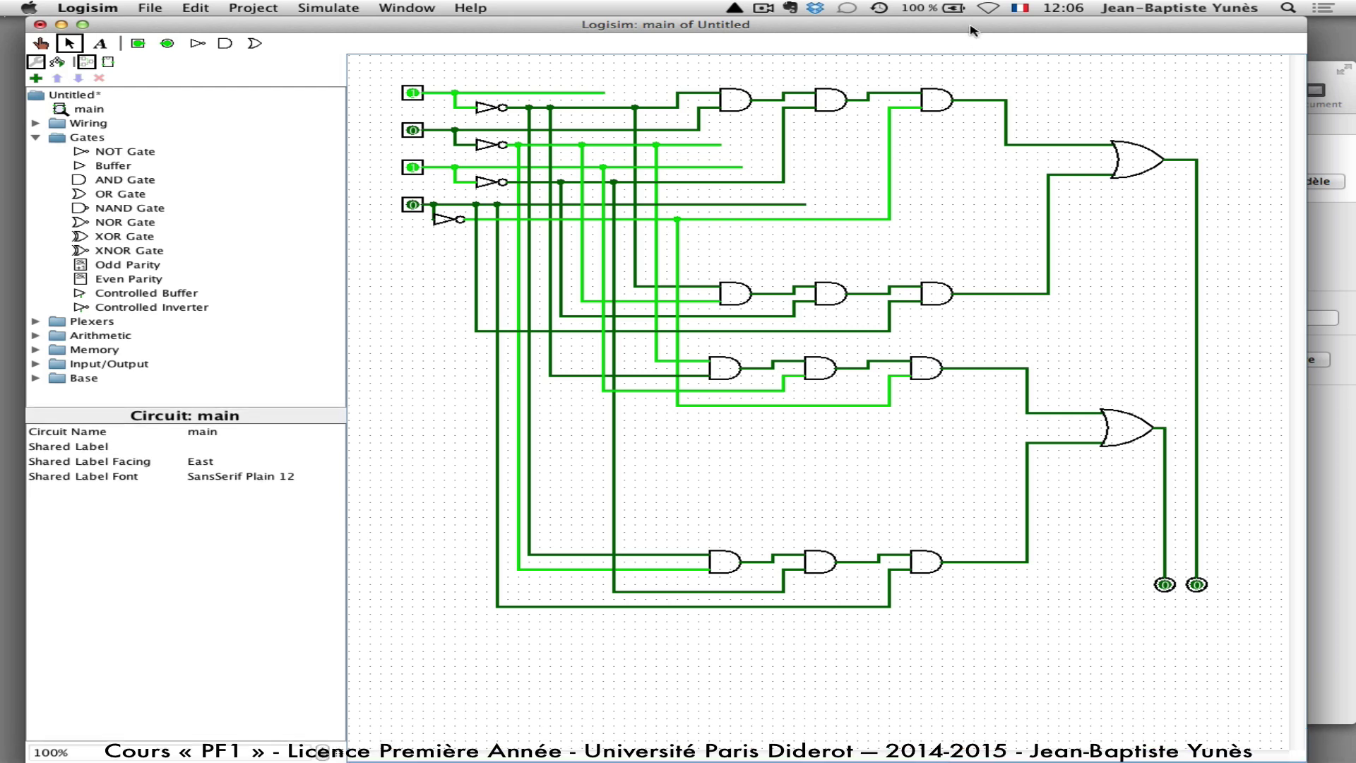
left_click_drag(971, 25, 966, 24)
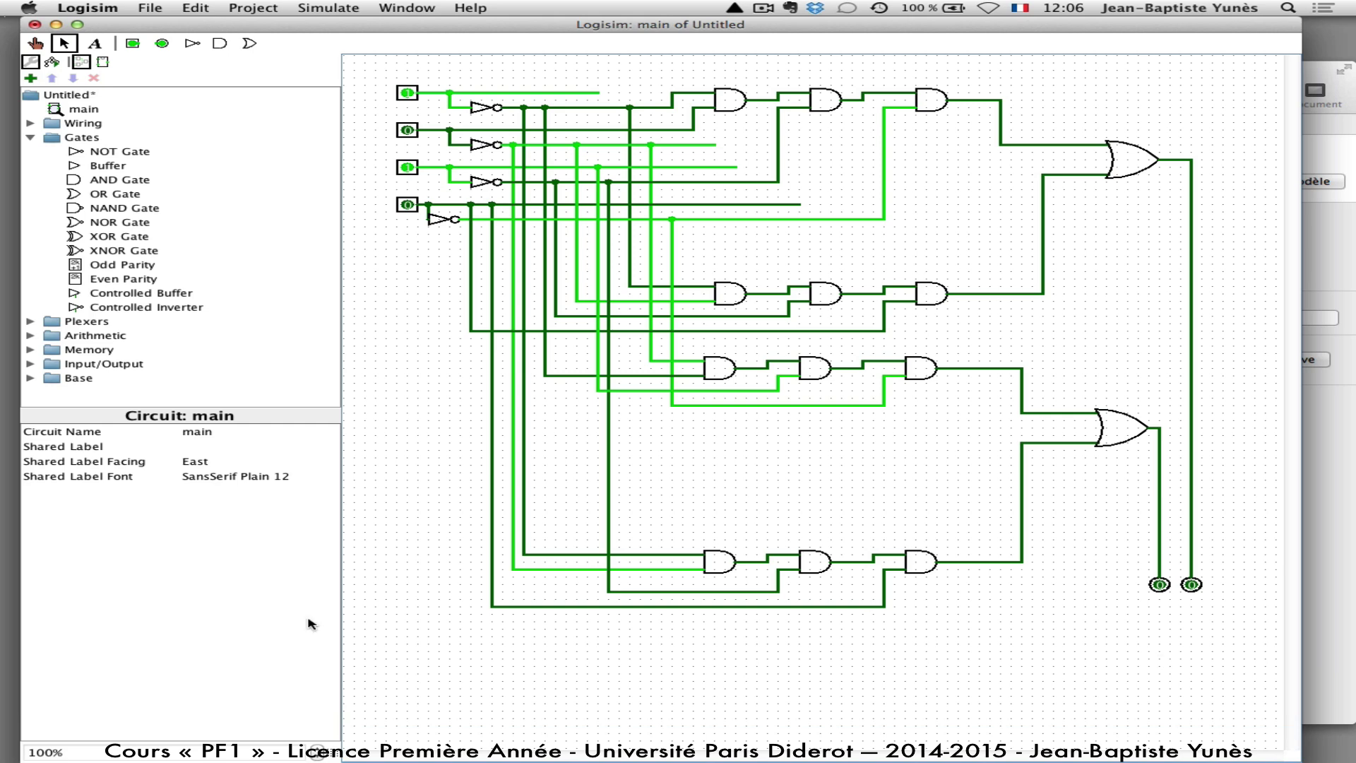
left_click(132, 42)
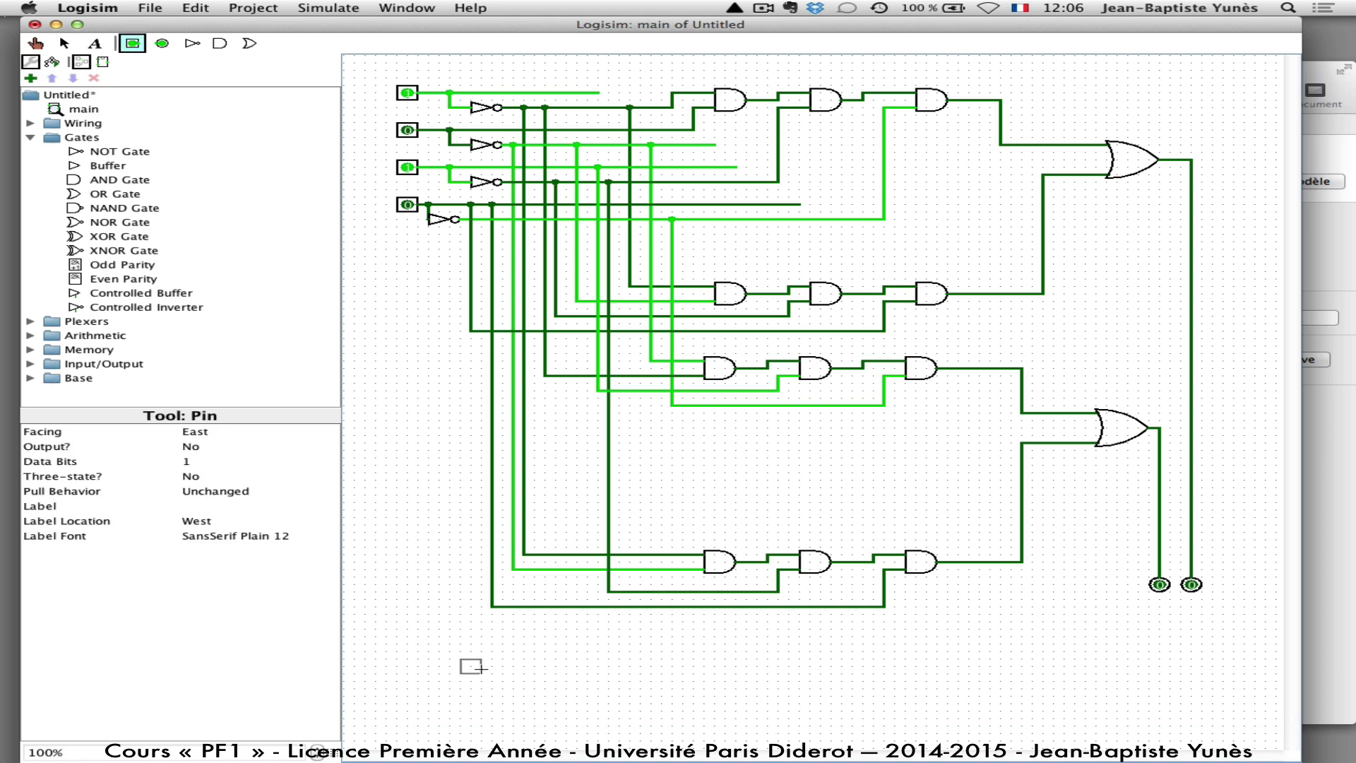
left_click(428, 681)
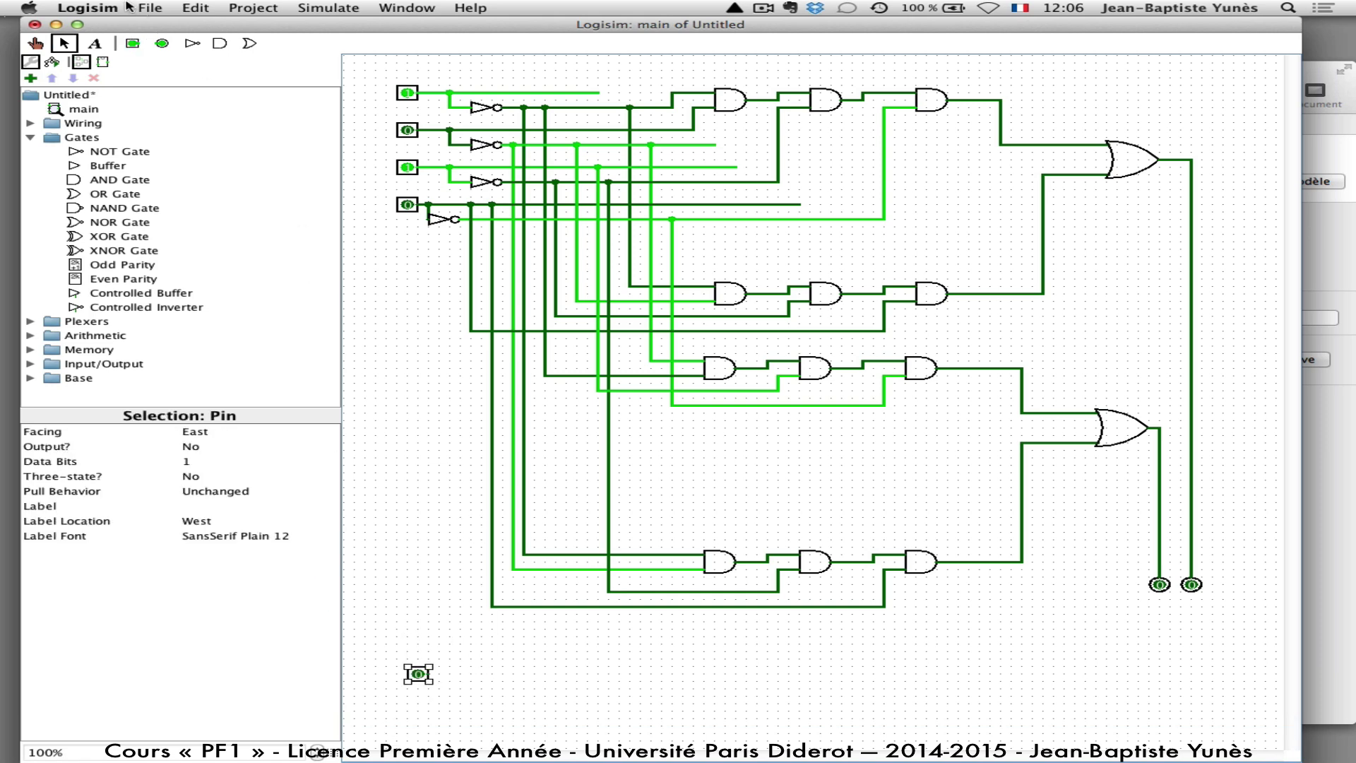
left_click(132, 43)
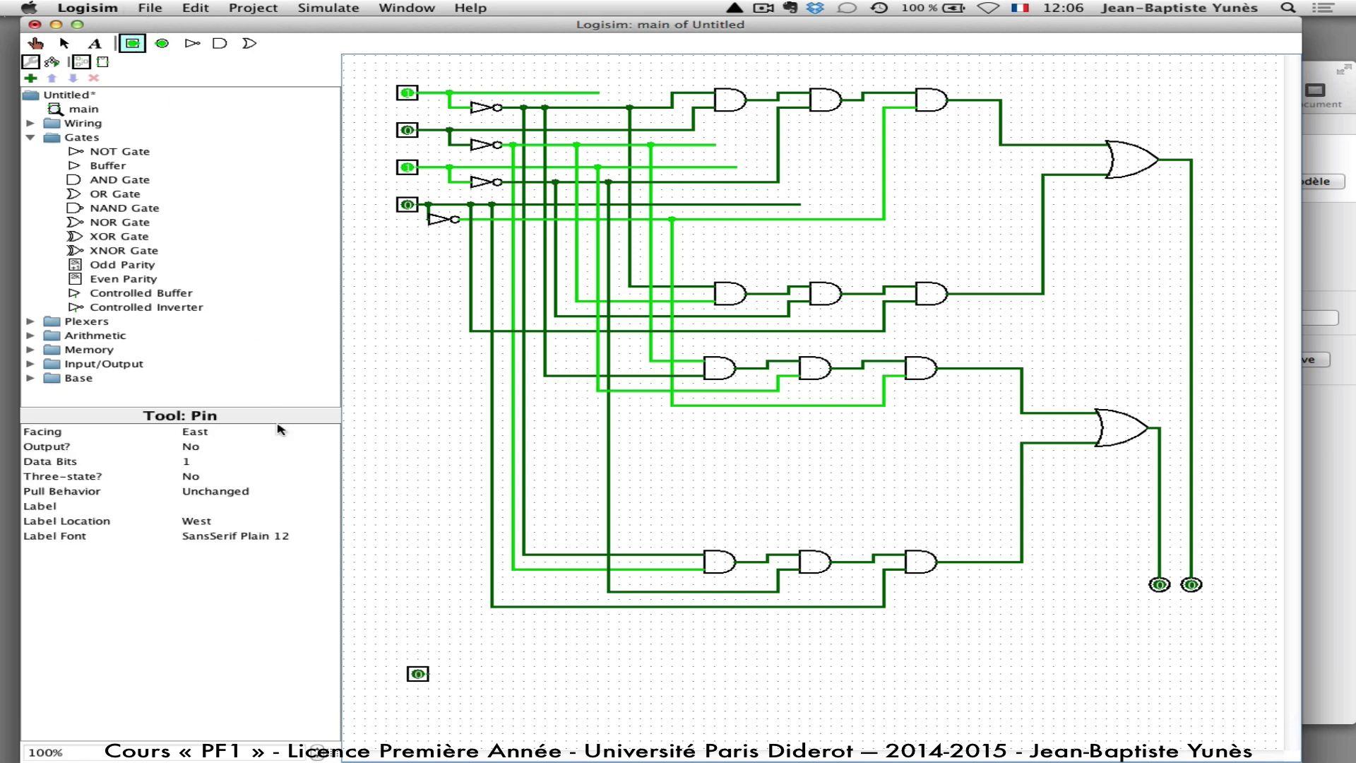
left_click(428, 717)
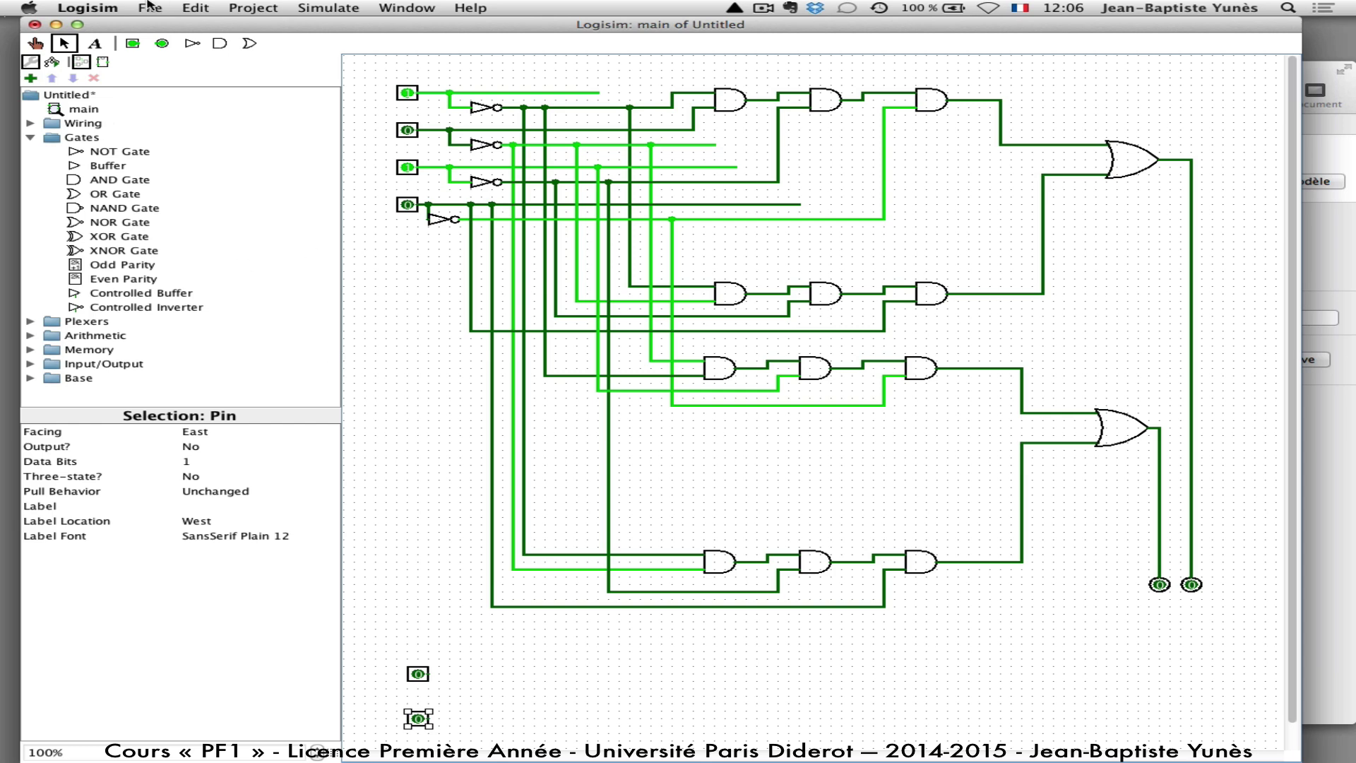
Place a NOT gate slightly below and to the right of each of the two new input pins.
left_click(192, 43)
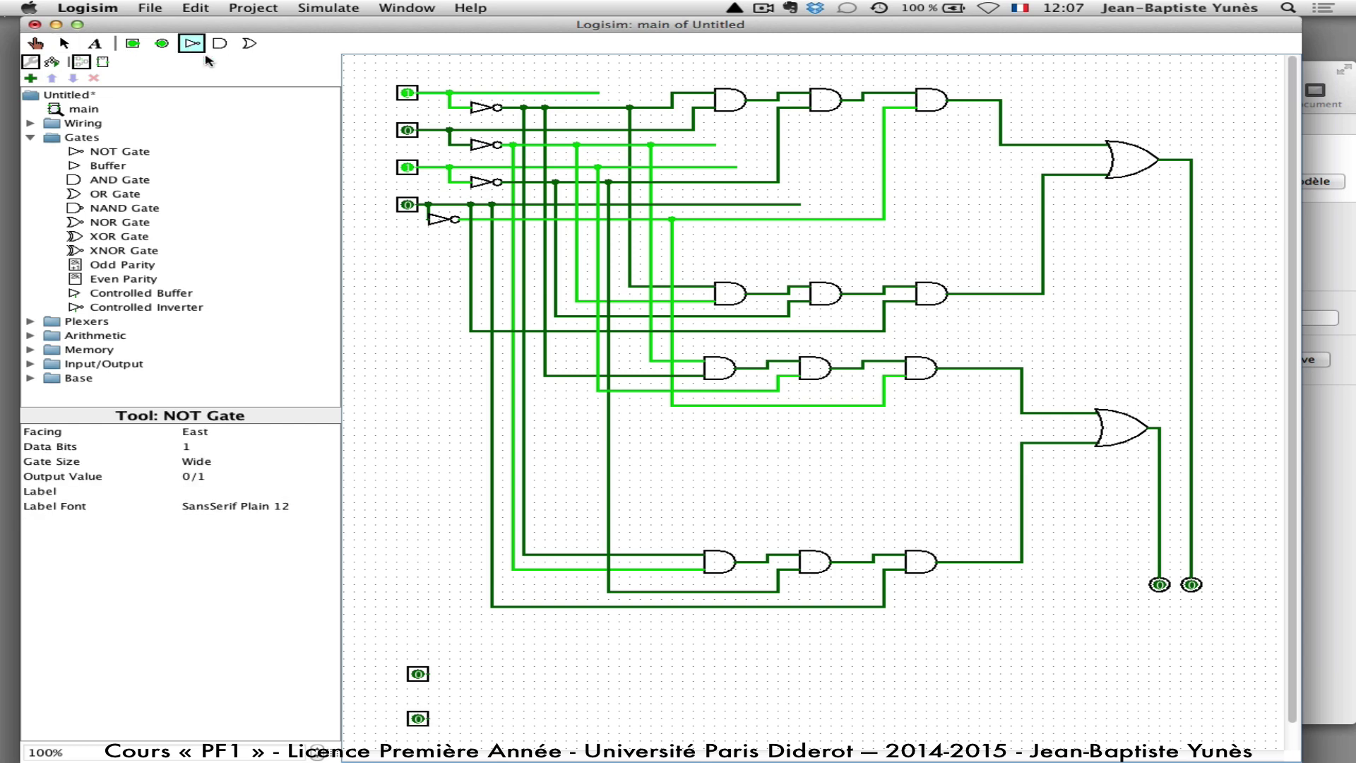
left_click(534, 688)
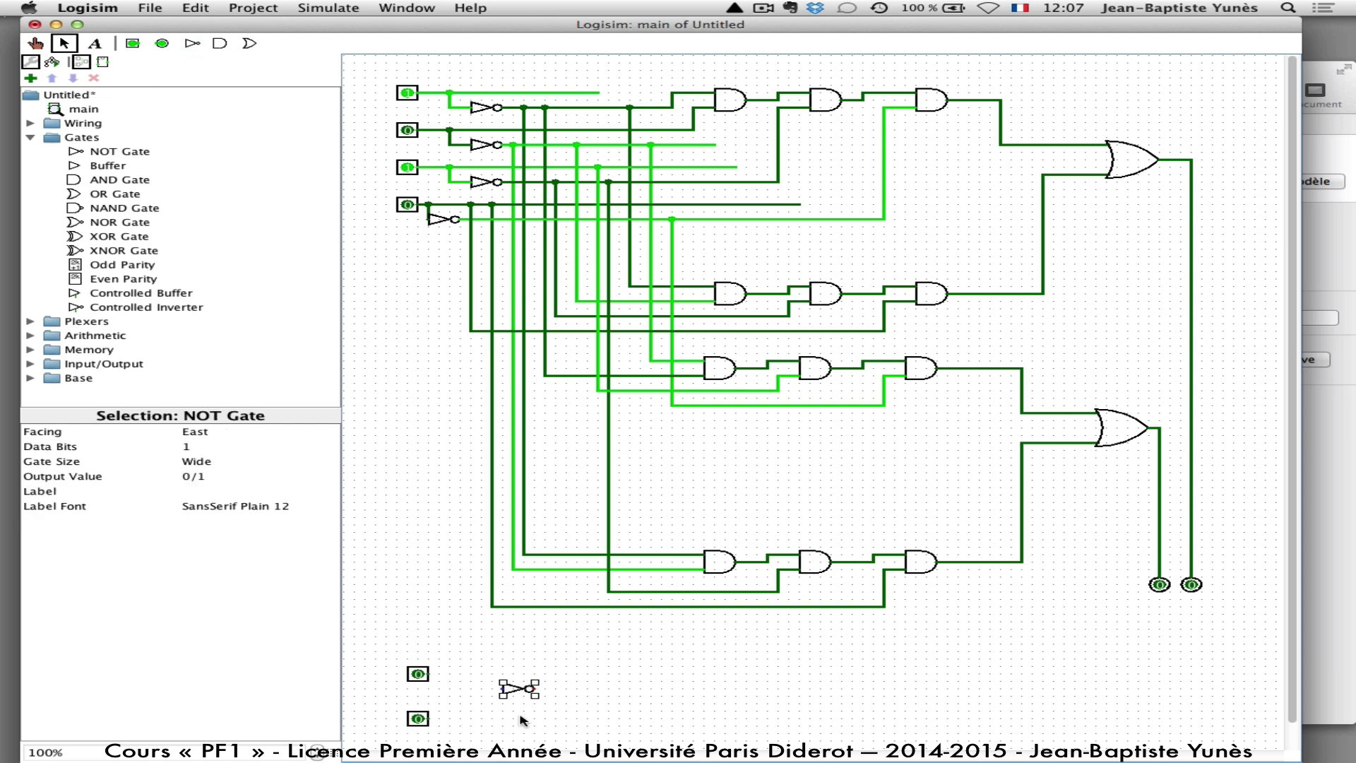
left_click(192, 44)
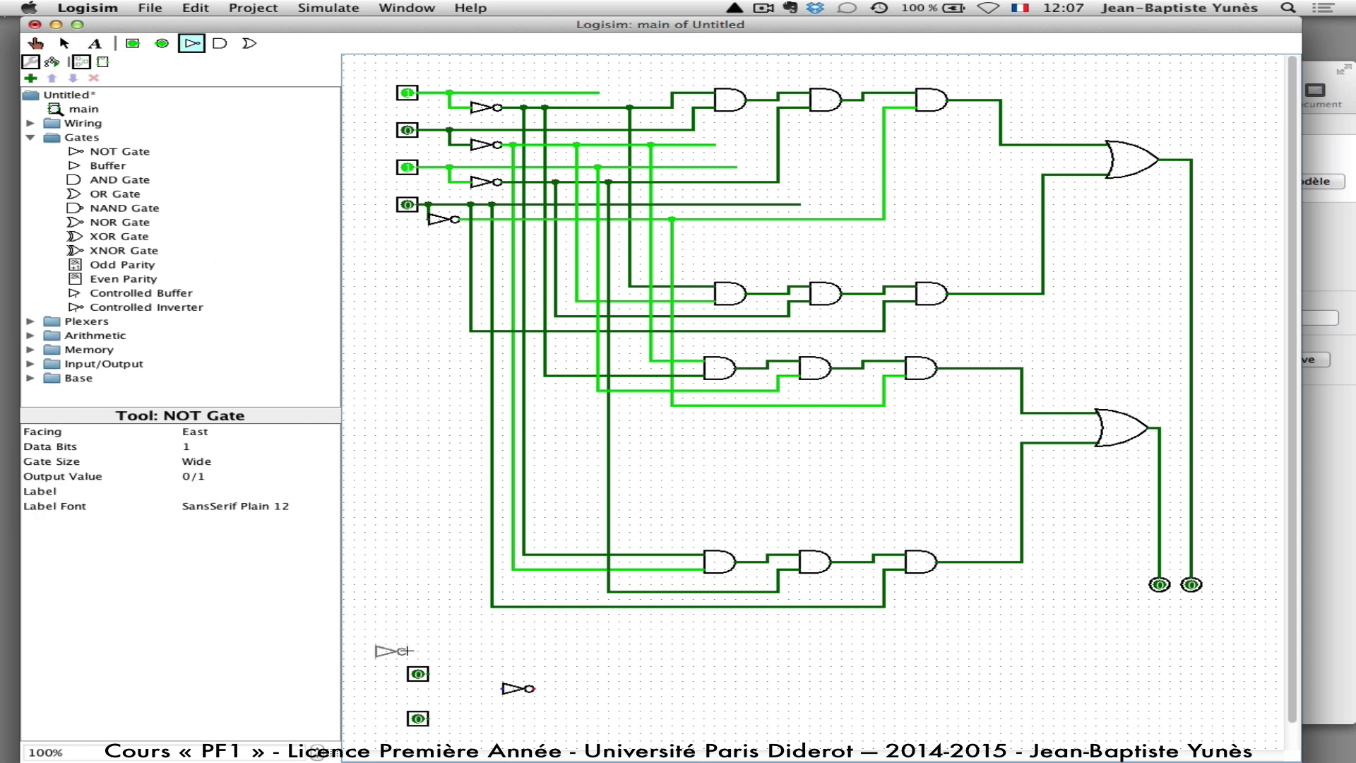
left_click(530, 734)
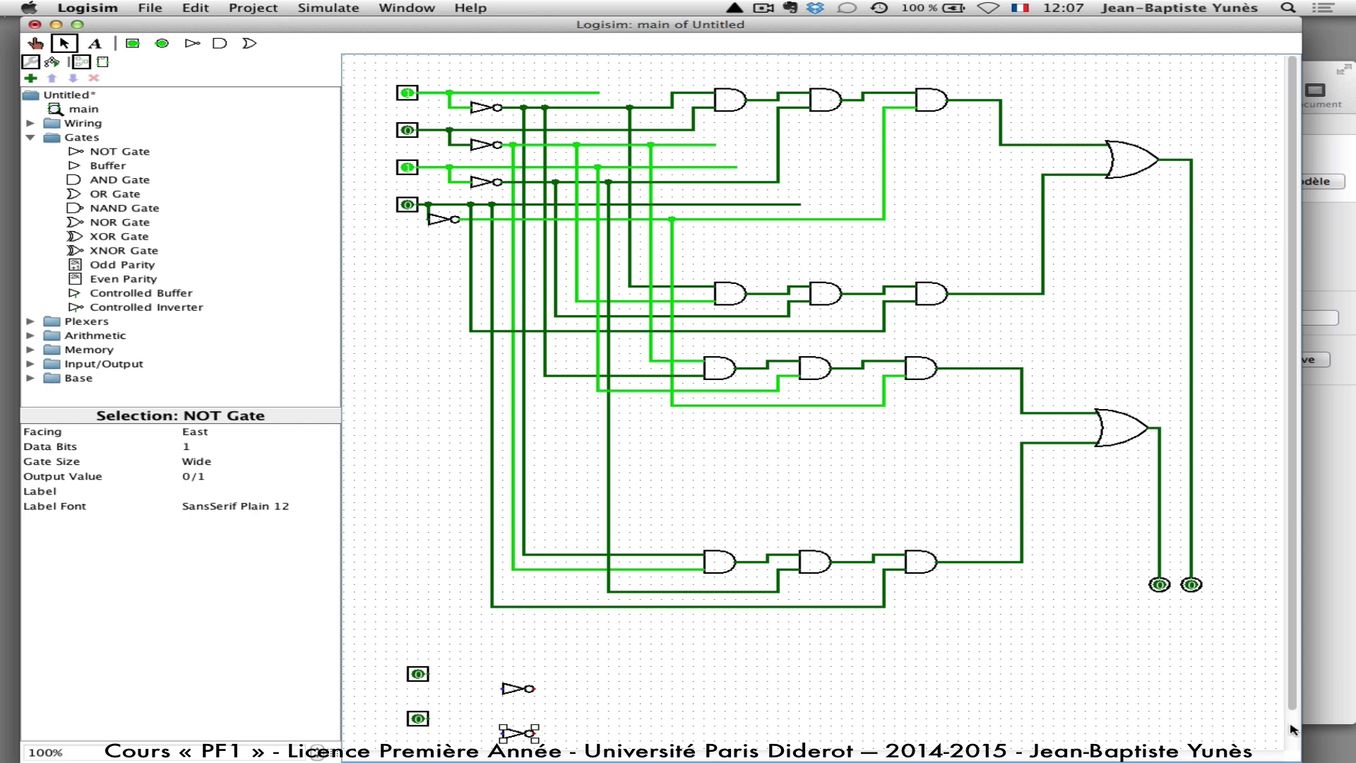
Draw a direct wire from each new input pin and branch it into its NOT gate.
scroll(1296, 741, "down", 2)
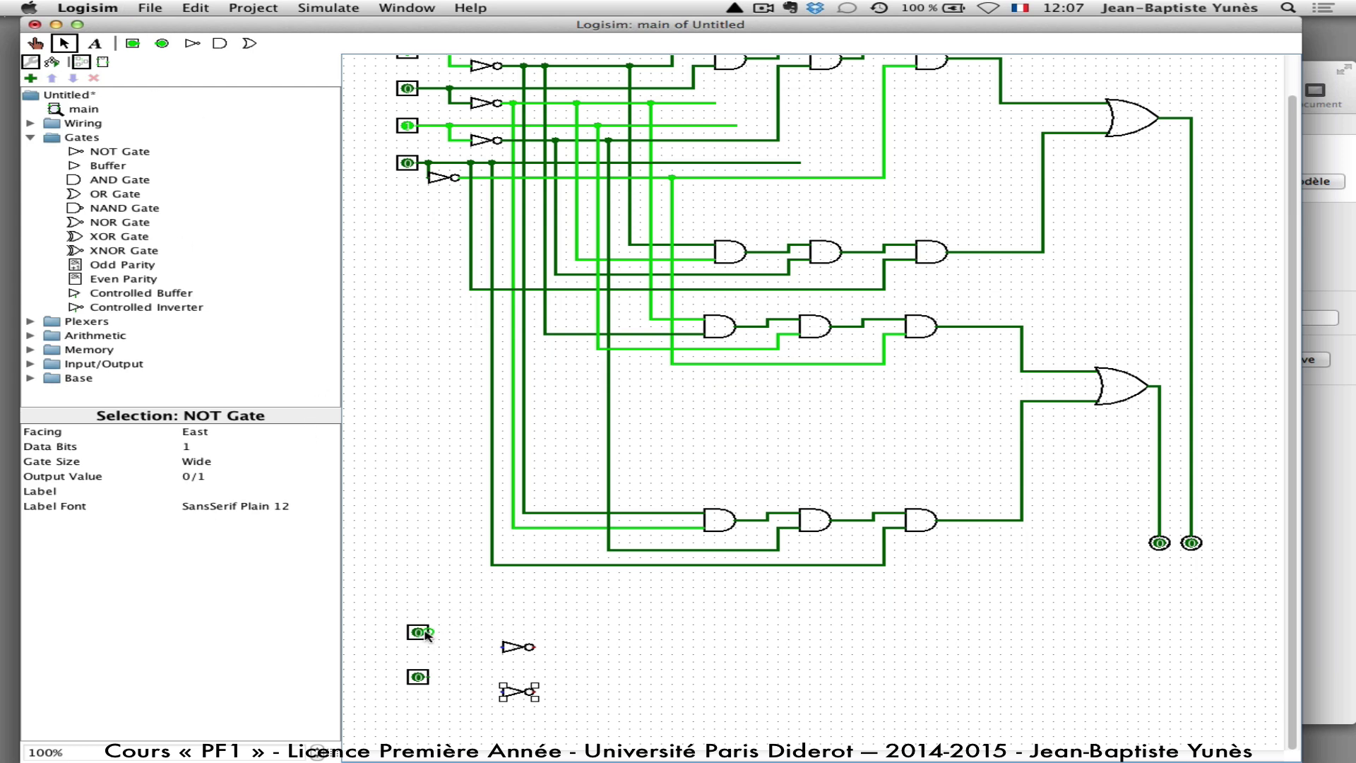
left_click_drag(427, 632, 567, 632)
mouse_move(481, 634)
left_mouse_down()
mouse_move(482, 649)
mouse_move(567, 647)
left_mouse_up()
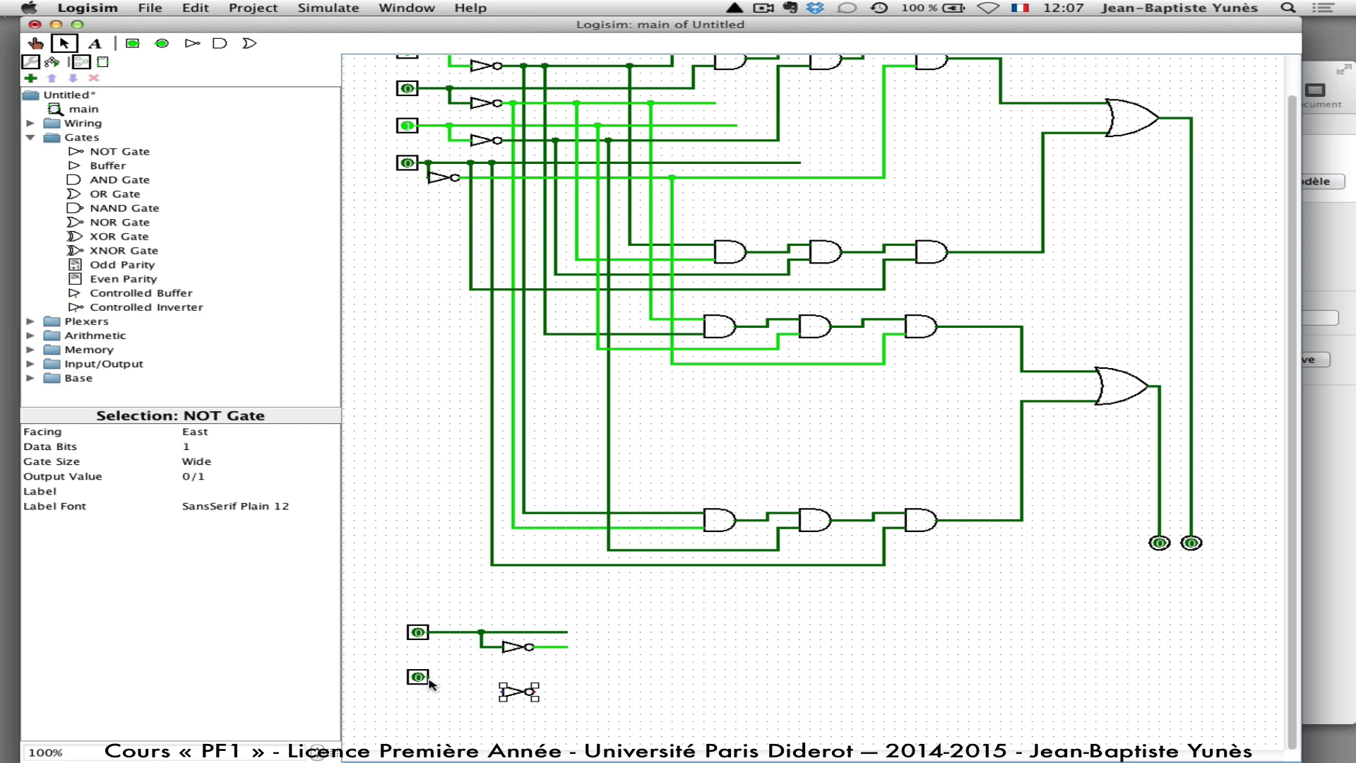
left_click_drag(427, 677, 567, 677)
mouse_move(481, 676)
left_mouse_down()
mouse_move(486, 692)
mouse_move(567, 692)
mouse_move(704, 651)
mouse_move(779, 646)
left_mouse_up()
Extend the direct and inverted lines of both new inputs to a common end, redrawing the second NOT gate's overlong output wire.
mouse_move(567, 632)
left_mouse_down()
mouse_move(853, 632)
mouse_move(782, 646)
mouse_move(853, 646)
left_mouse_up()
mouse_move(567, 676)
left_mouse_down()
mouse_move(853, 676)
mouse_move(569, 692)
mouse_move(967, 693)
left_mouse_up()
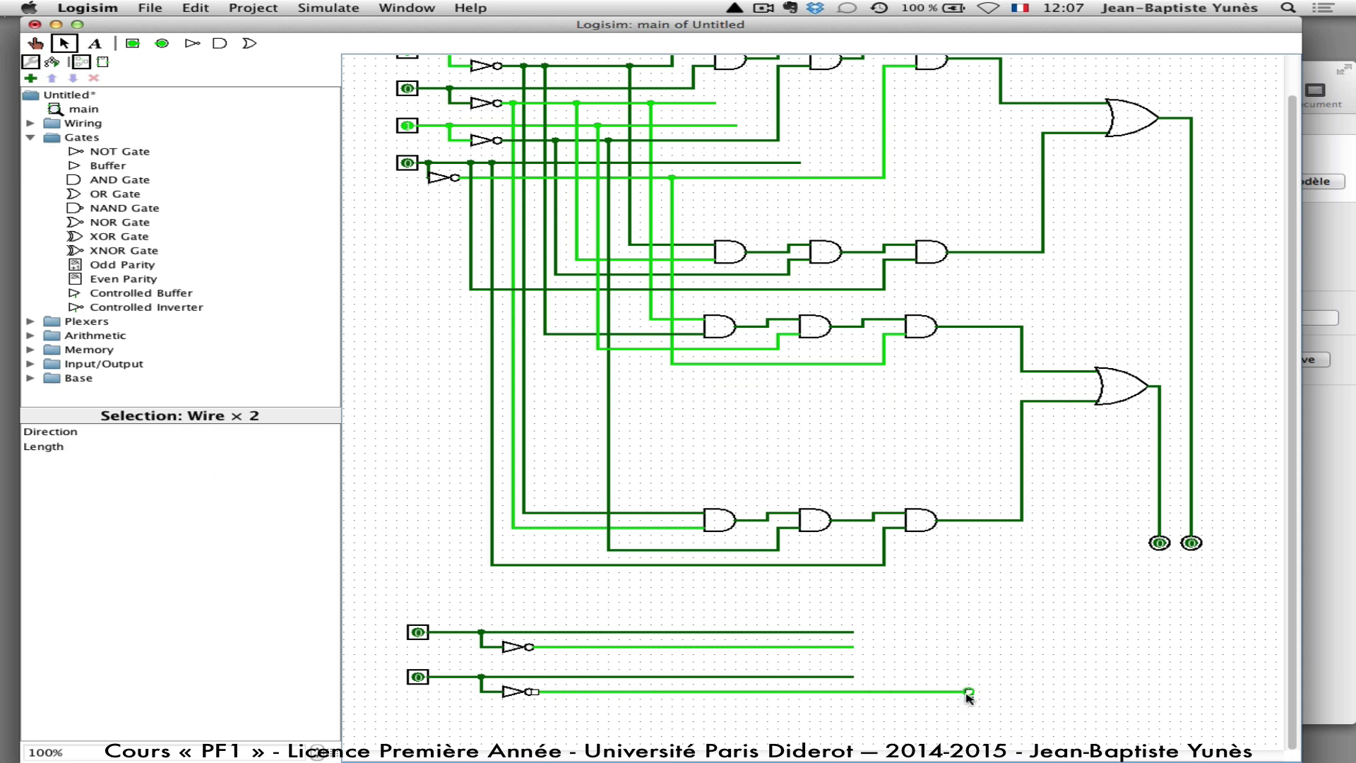
key("Delete")
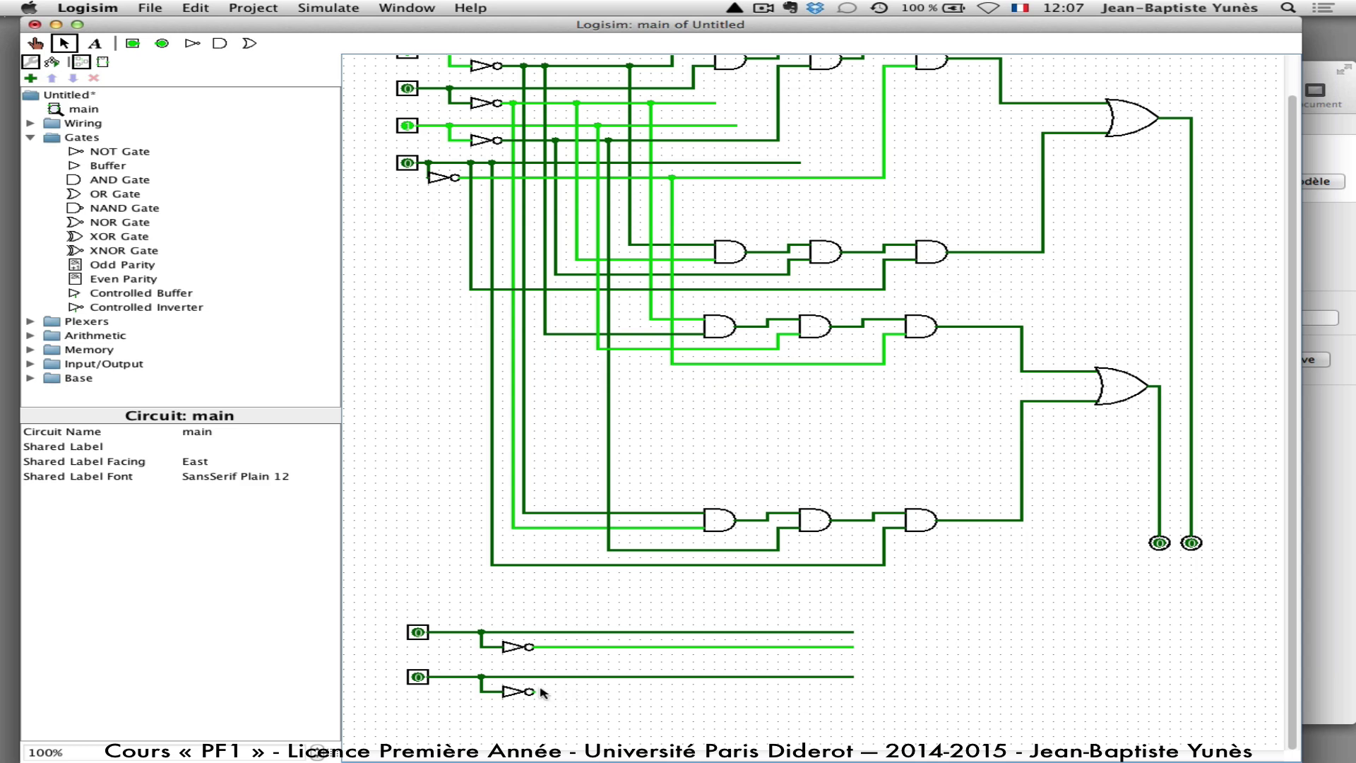
left_click_drag(533, 691, 853, 693)
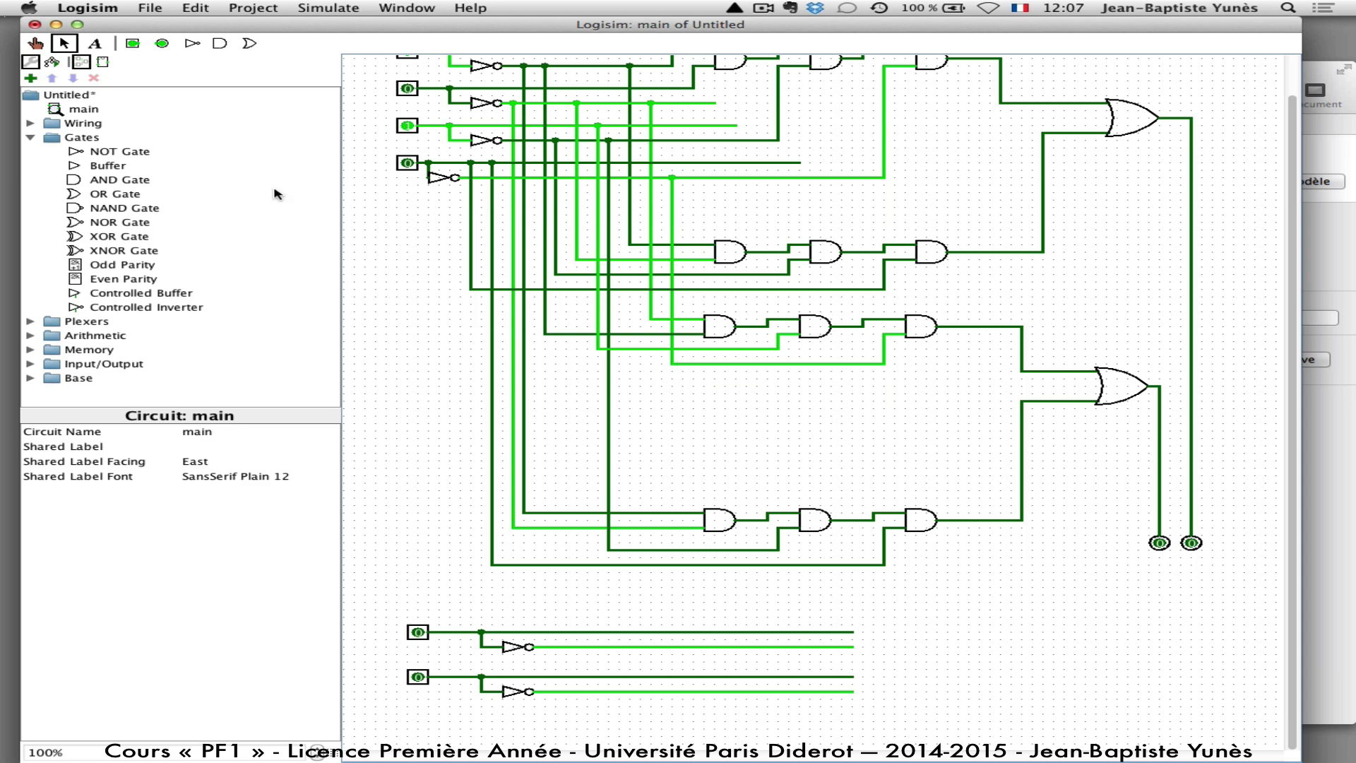
Place an AND gate to the right of the new input lines and set its facing to North.
left_click(78, 179)
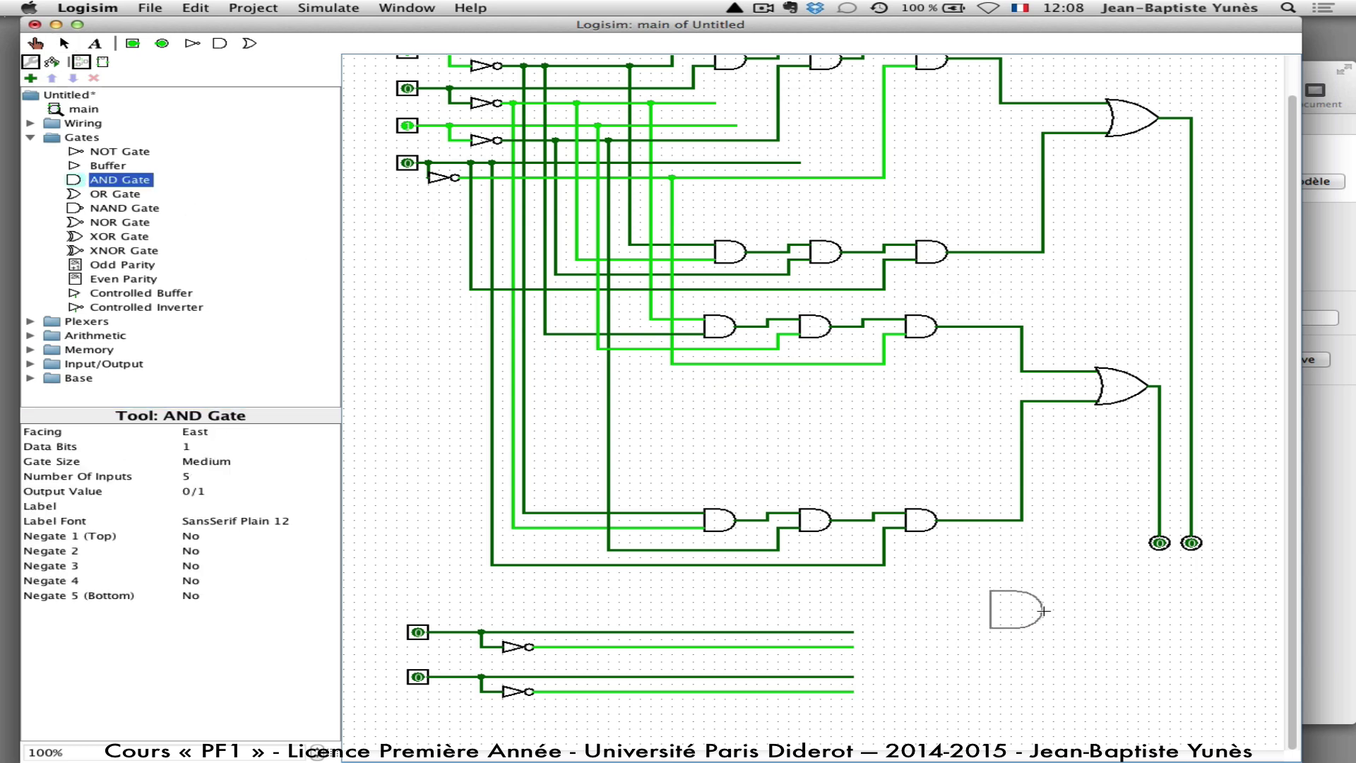
left_click(1043, 611)
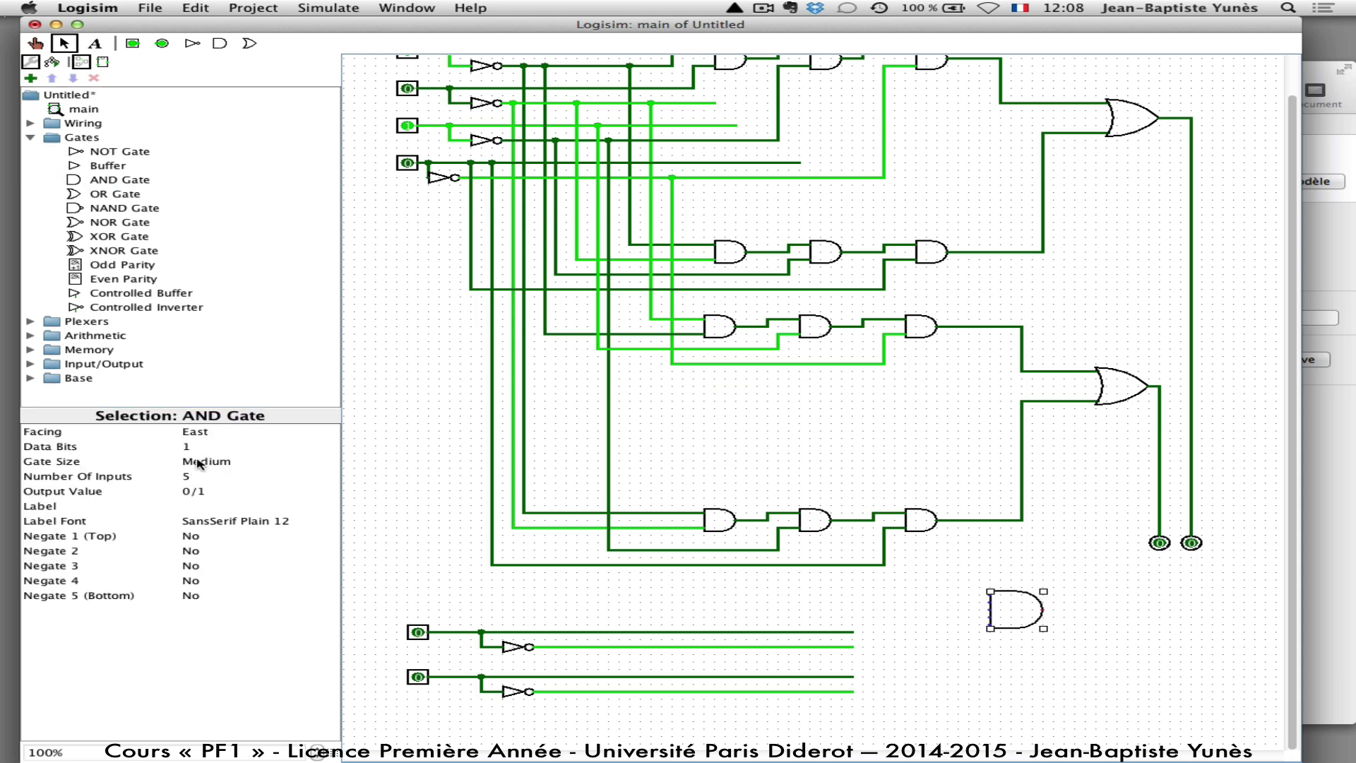
left_click(186, 436)
left_click(180, 409)
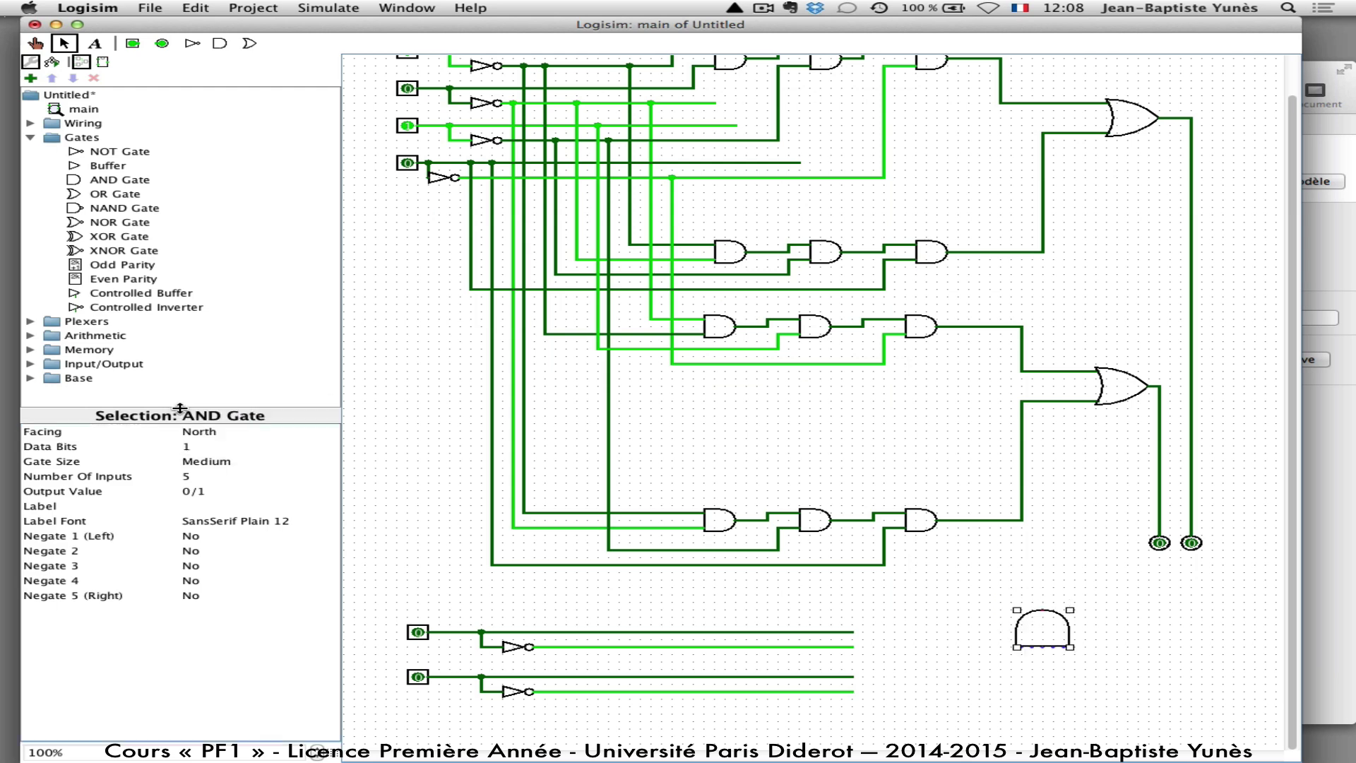
Set the new AND gate to face South, with 2 inputs and the Narrow gate size.
left_click(186, 432)
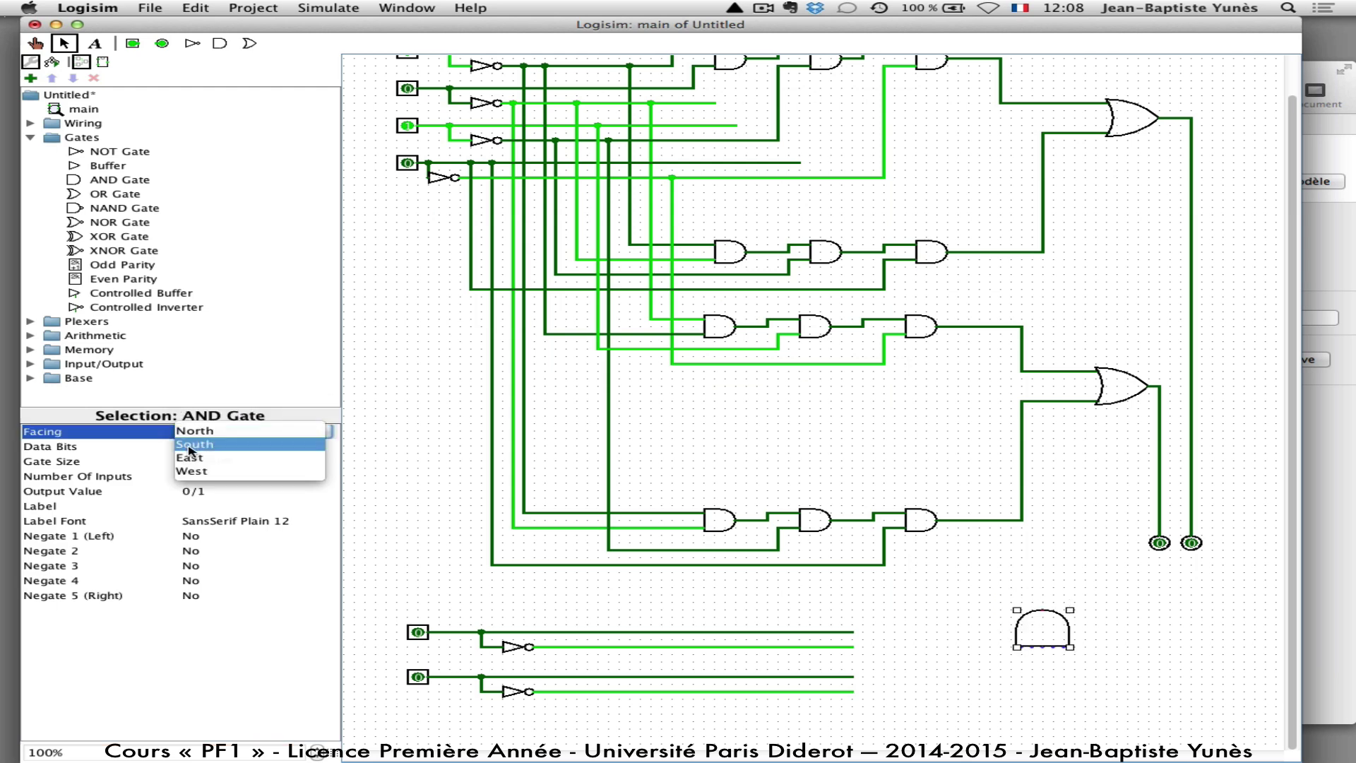
left_click(186, 481)
left_click(186, 479)
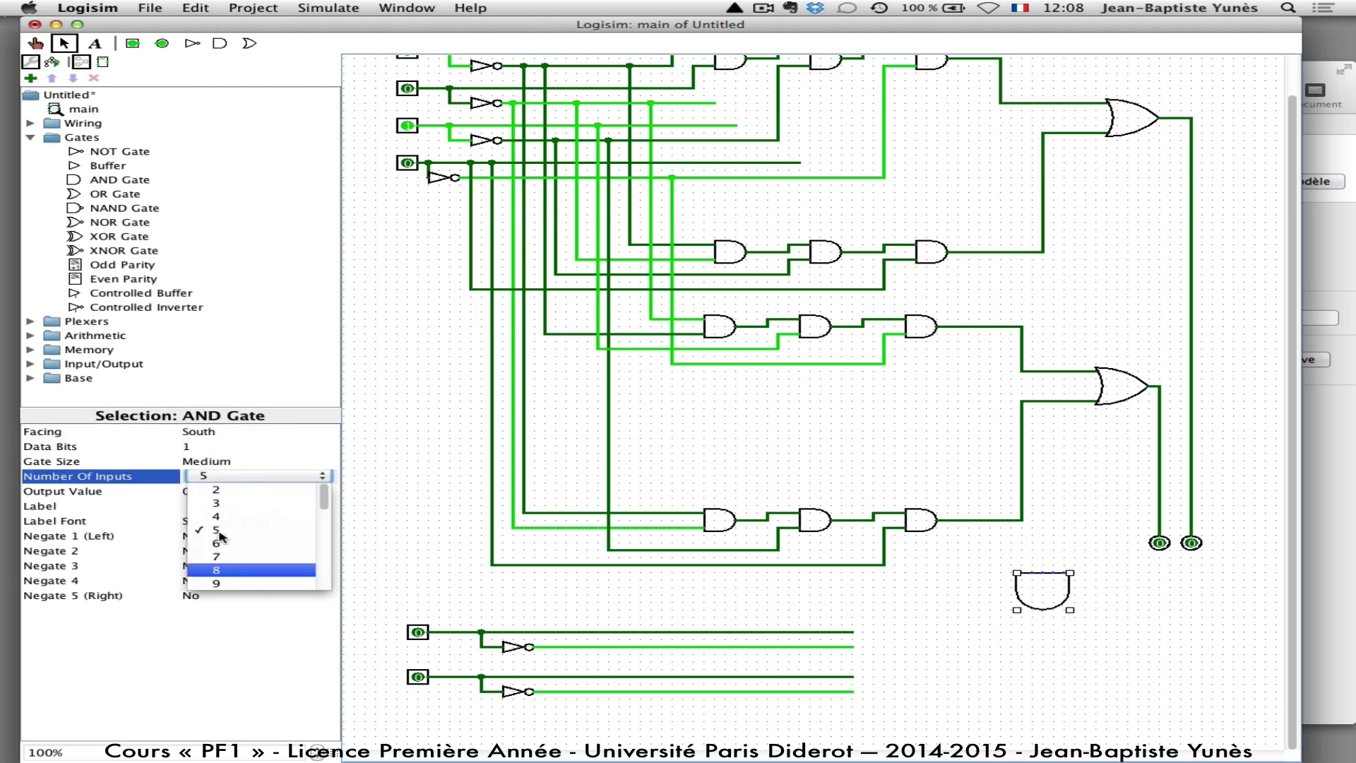
left_click(206, 490)
left_click(205, 461)
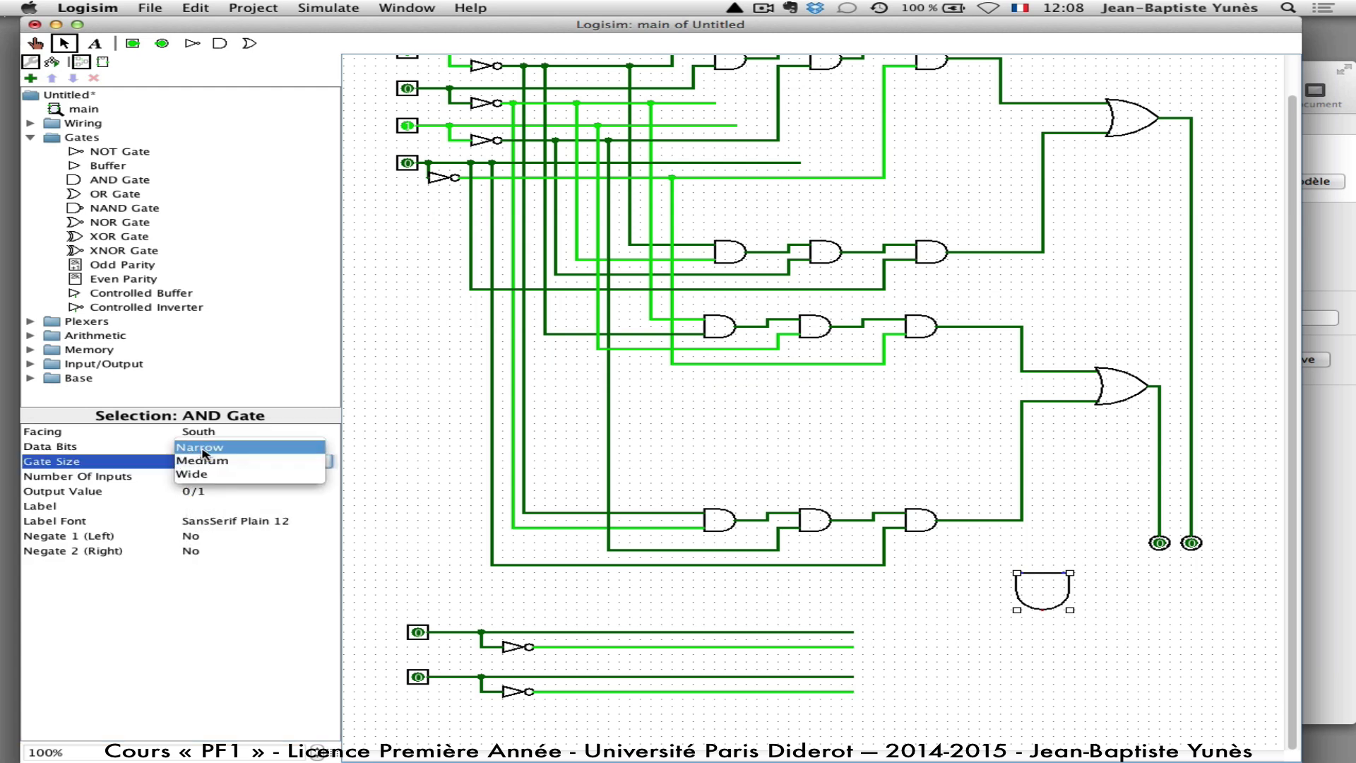
left_click(205, 447)
Move the AND gate below the decoder's input lines and duplicate it into an evenly spaced row of four gates.
left_click_drag(1049, 604, 613, 730)
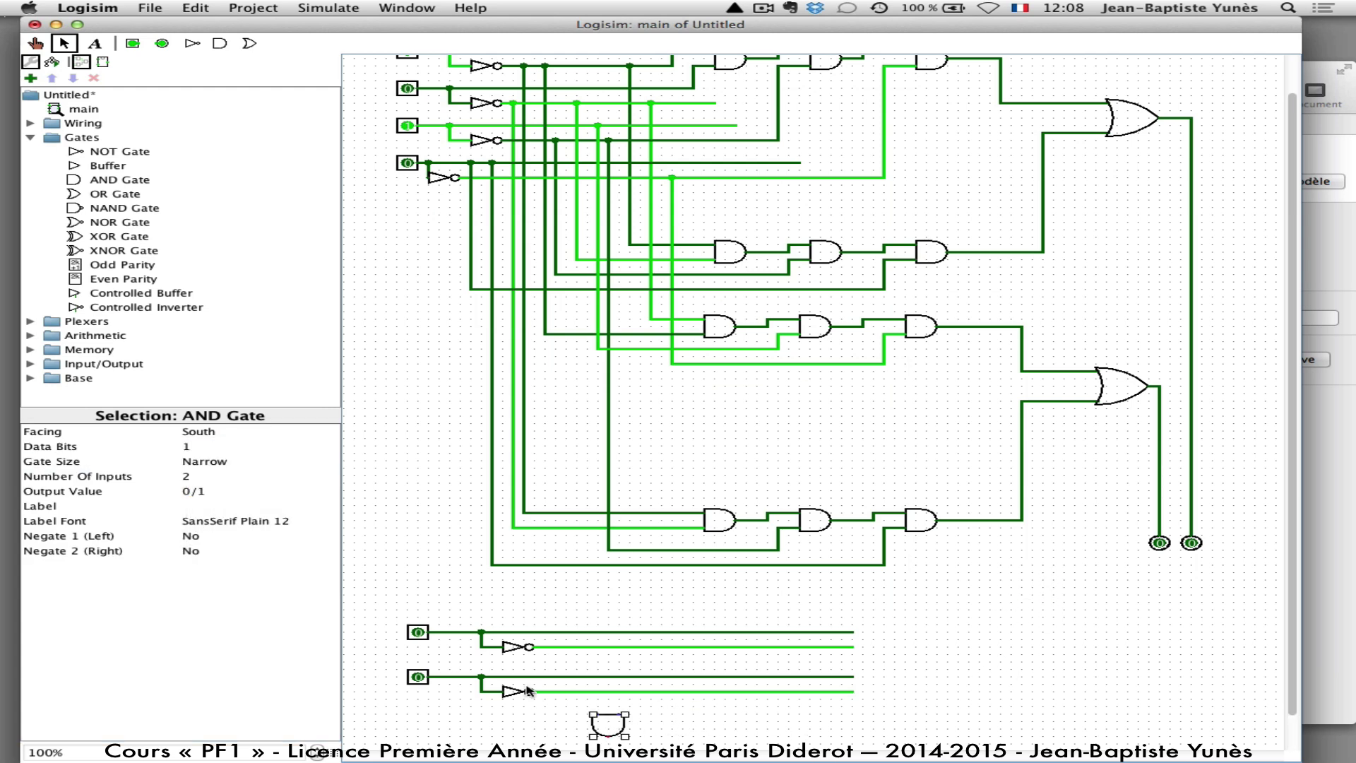
left_click(664, 734)
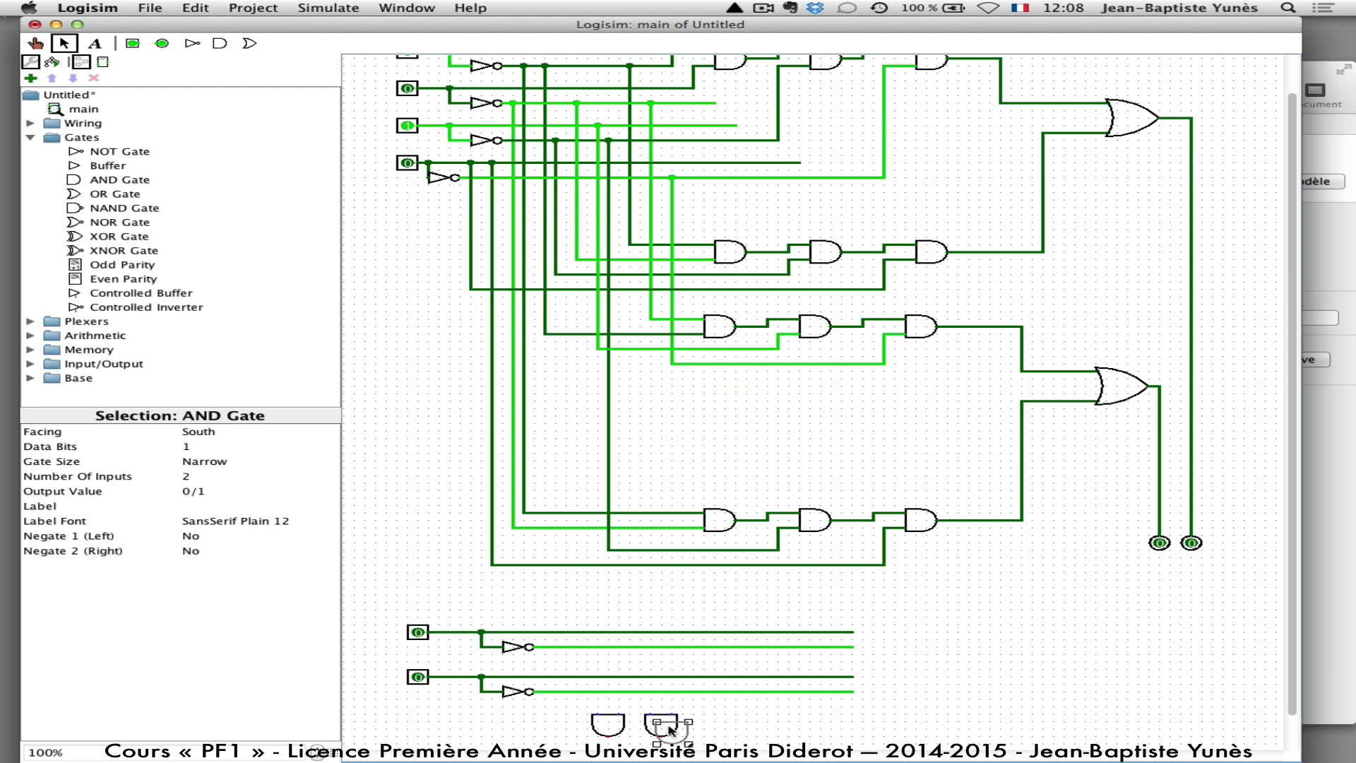
left_click(715, 727)
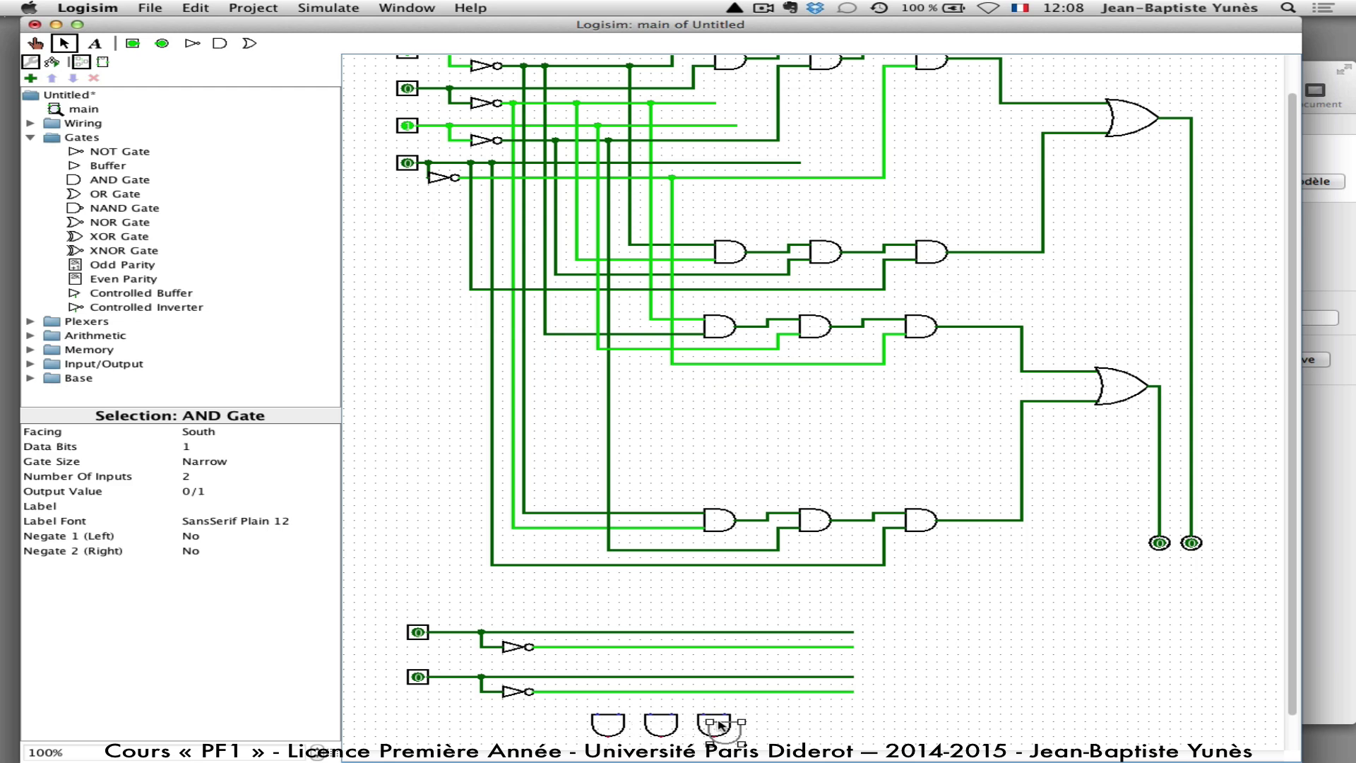
left_click(771, 734)
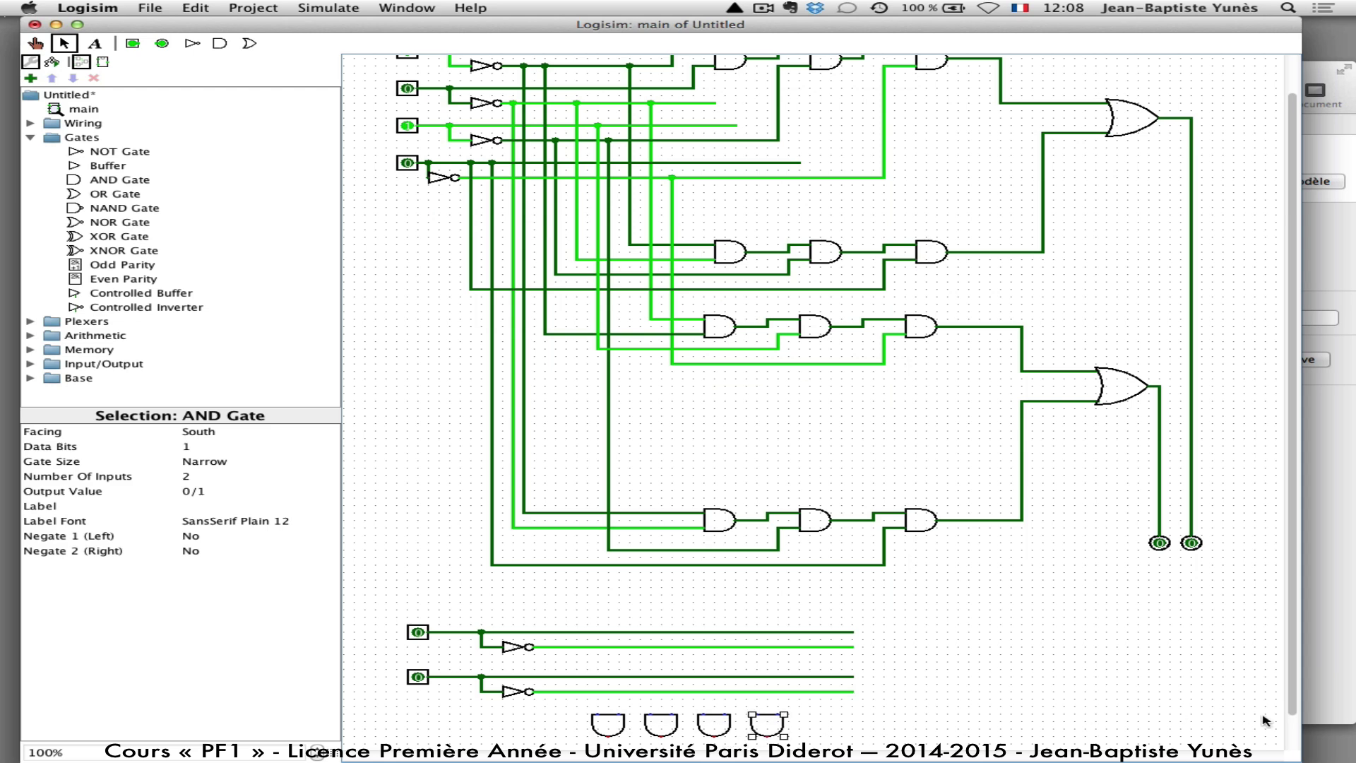
Wire the four AND gates to the input lines: both inverted, first direct with second inverted, first inverted with second direct, both direct.
scroll(1292, 733, "down", 2)
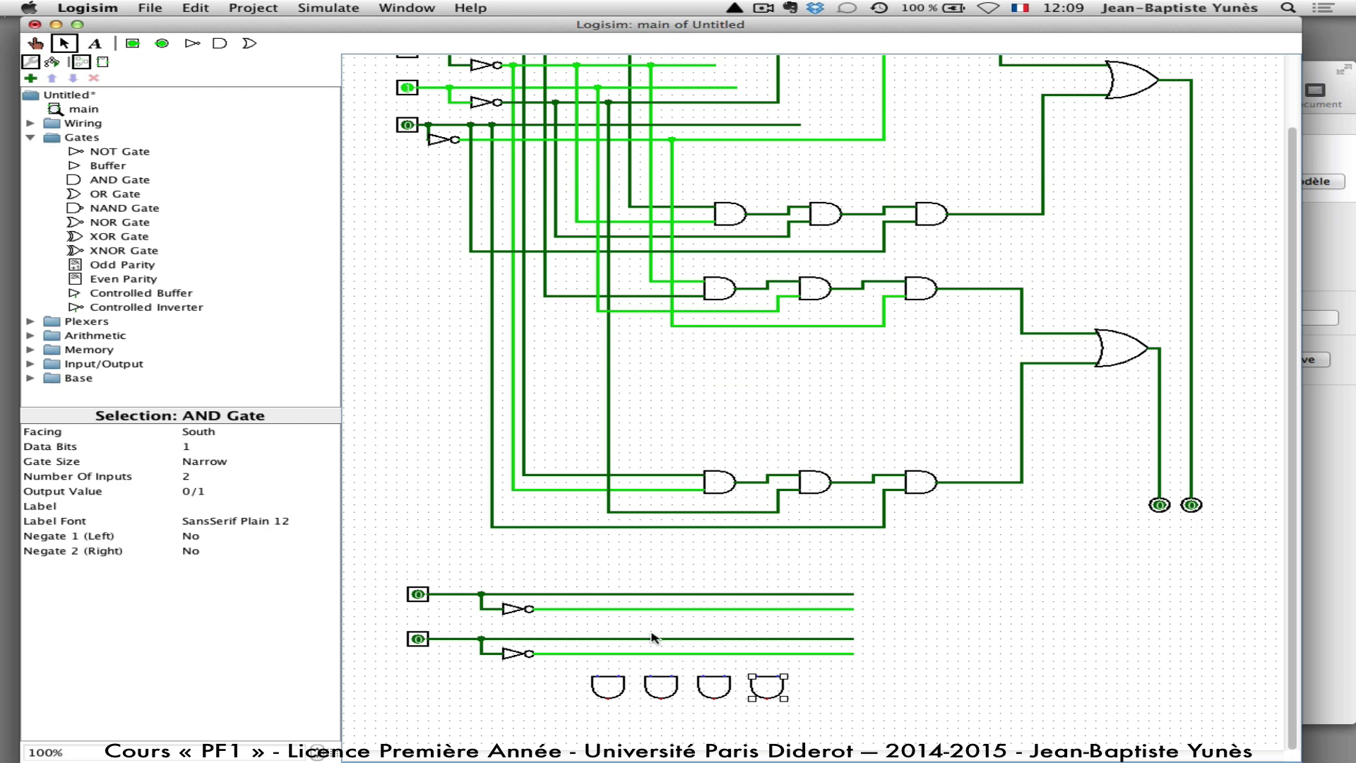
mouse_move(598, 609)
left_mouse_down()
mouse_move(598, 679)
mouse_move(620, 676)
left_mouse_up()
left_click_drag(650, 594, 672, 678)
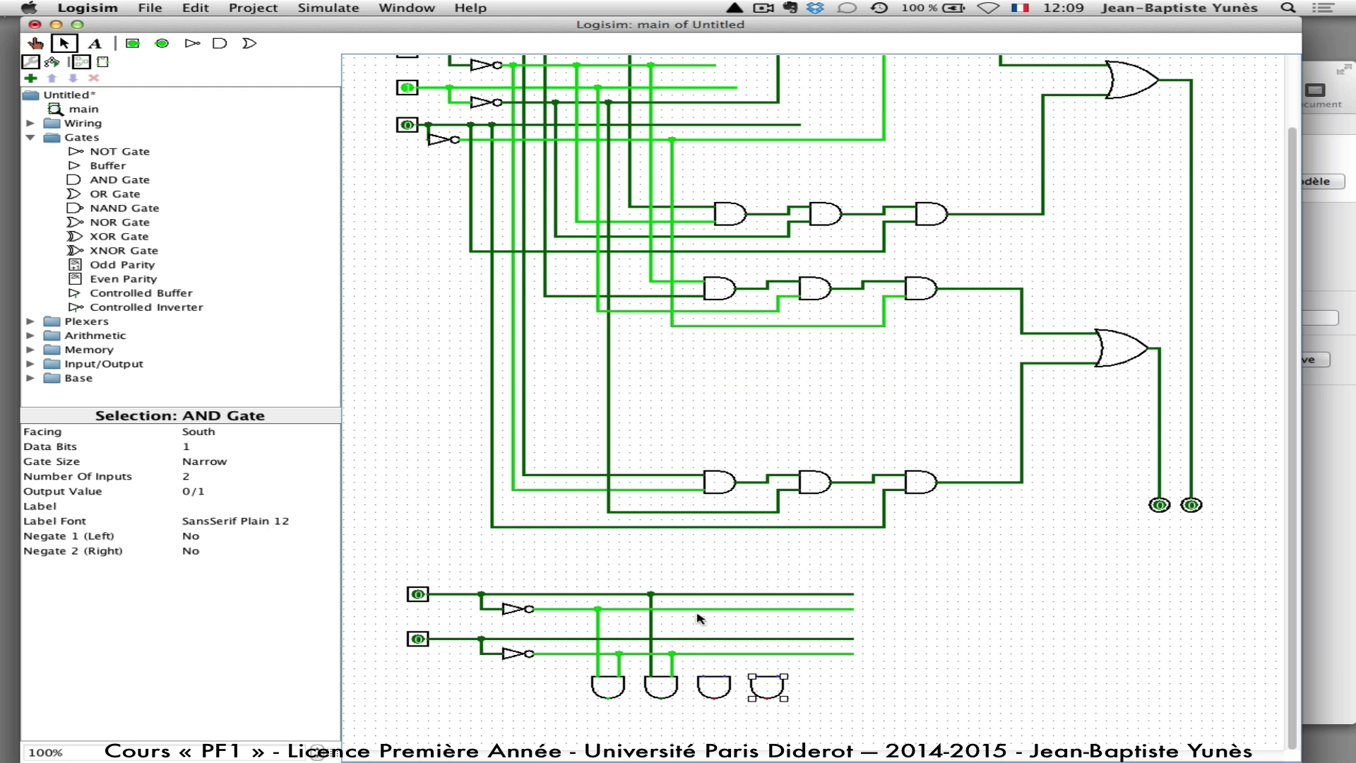
left_click_drag(703, 608, 724, 678)
left_click_drag(757, 594, 777, 676)
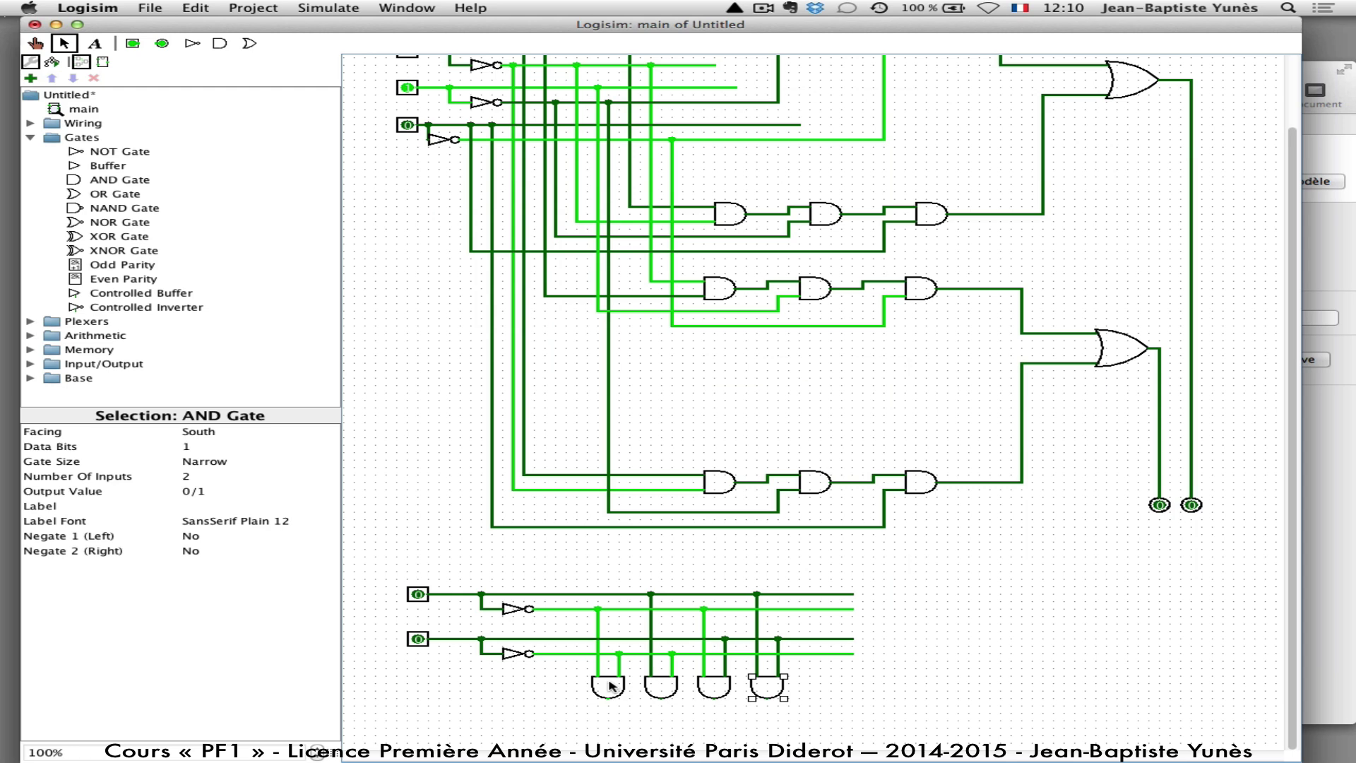
Draw a short output wire below each decoder AND gate and place an output pin facing North under the first gate.
mouse_move(608, 698)
left_mouse_down()
mouse_move(609, 720)
mouse_move(661, 703)
mouse_move(661, 720)
mouse_move(715, 710)
mouse_move(715, 721)
mouse_move(768, 721)
left_mouse_up()
left_click(161, 44)
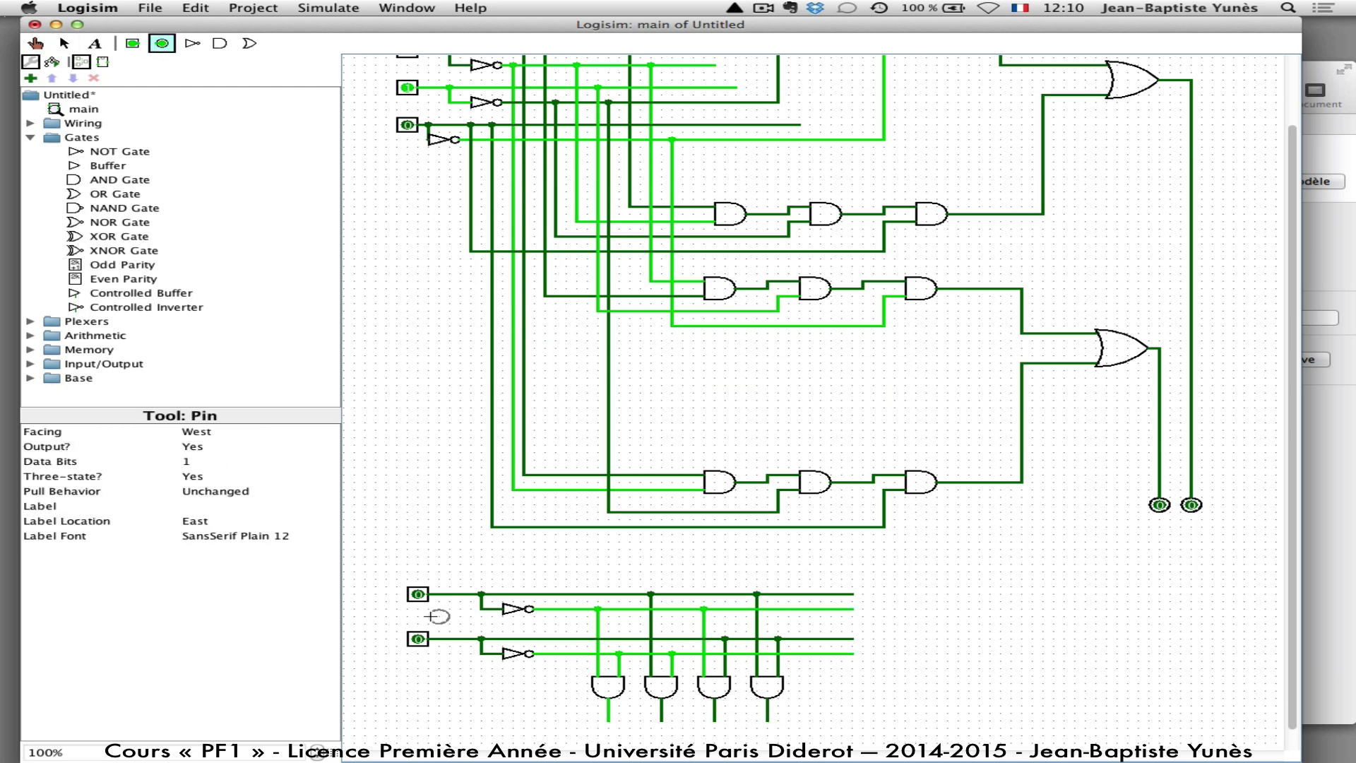
left_click(607, 728)
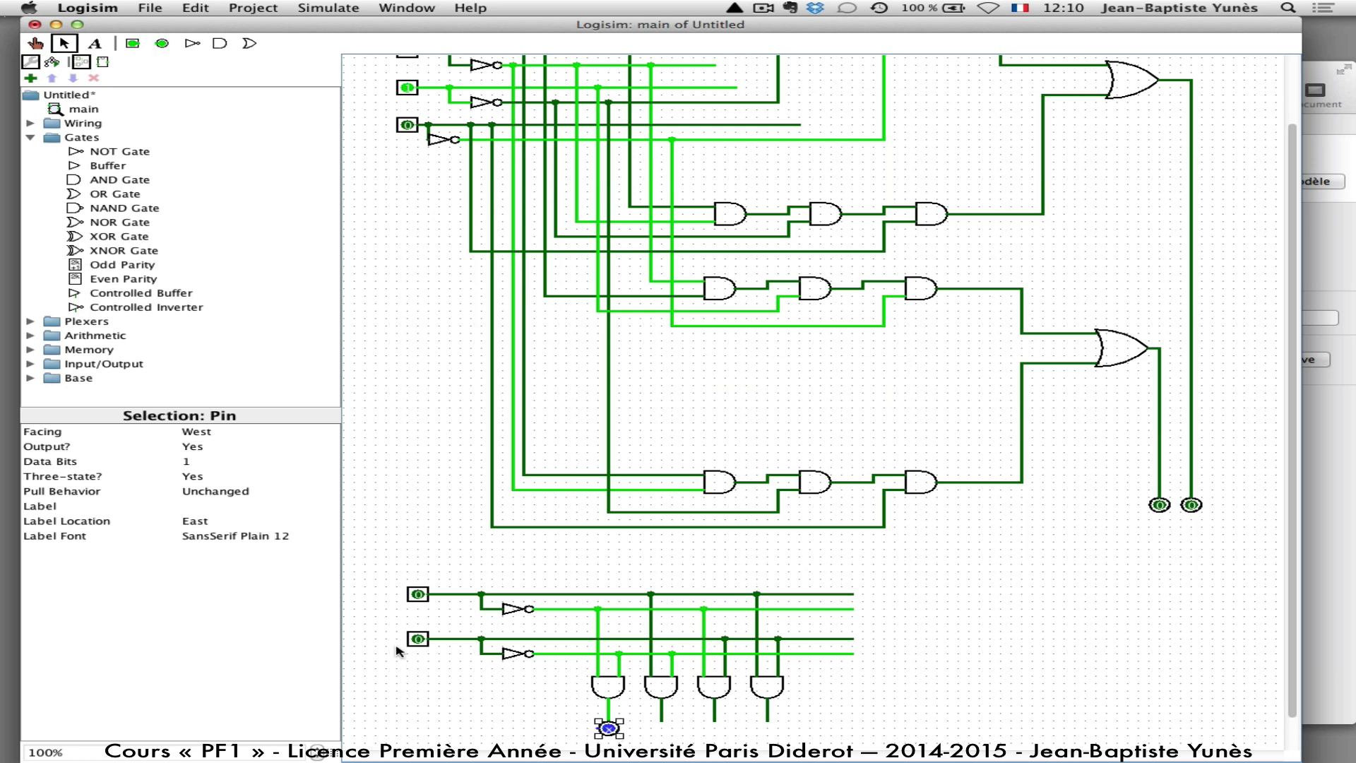
left_click(203, 432)
left_click(197, 395)
Duplicate the North-facing output pin onto the output wires of the other three decoder AND gates.
left_click_drag(609, 727, 664, 729)
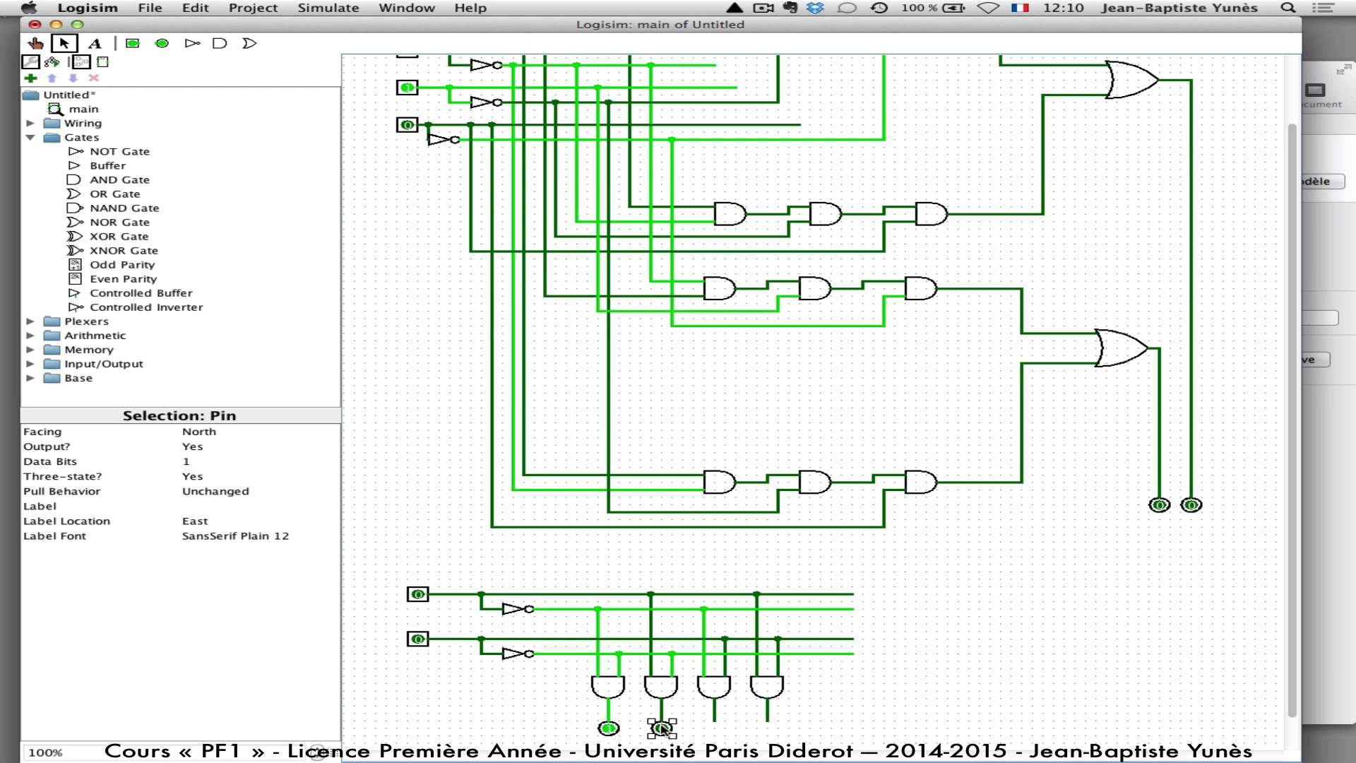
right_click(666, 731)
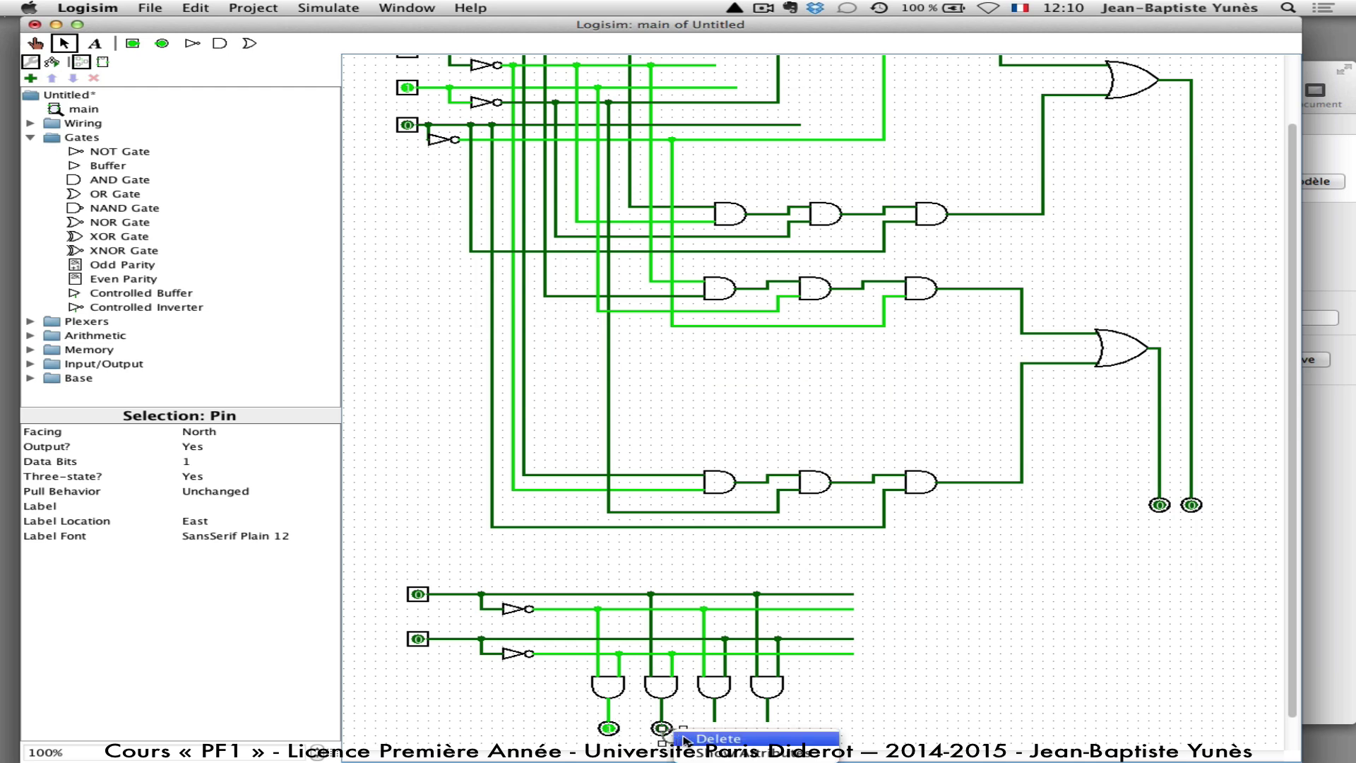
left_click(683, 704)
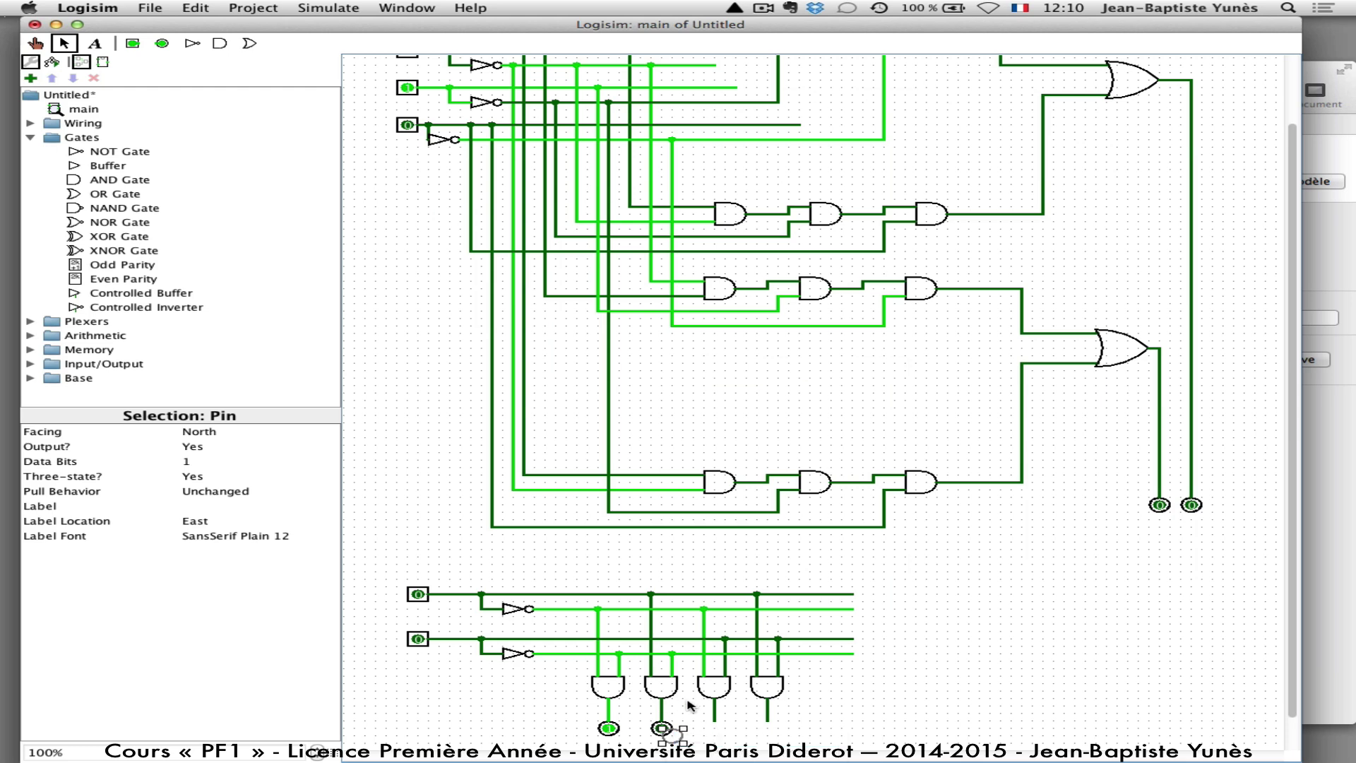
key("ctrl+d")
left_click_drag(707, 736, 775, 734)
key("ctrl+d")
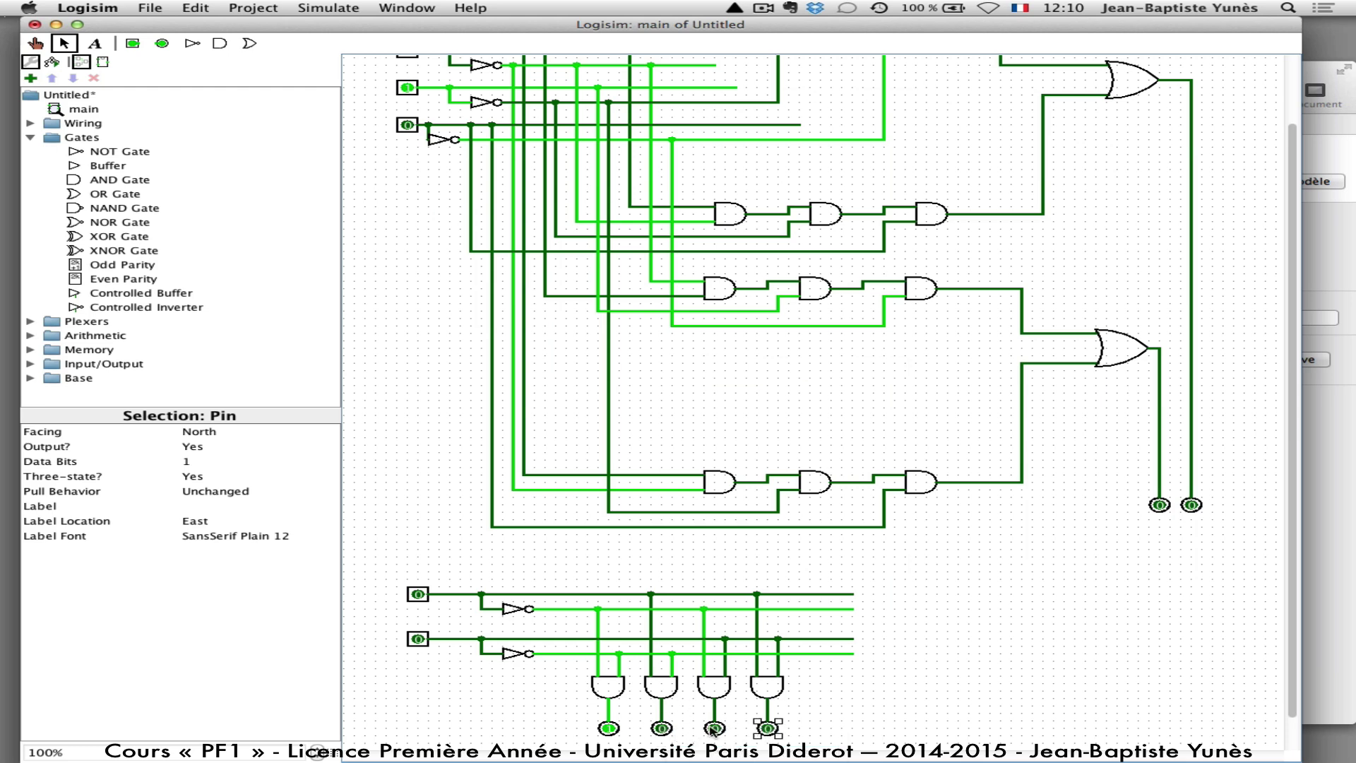
left_click(461, 716)
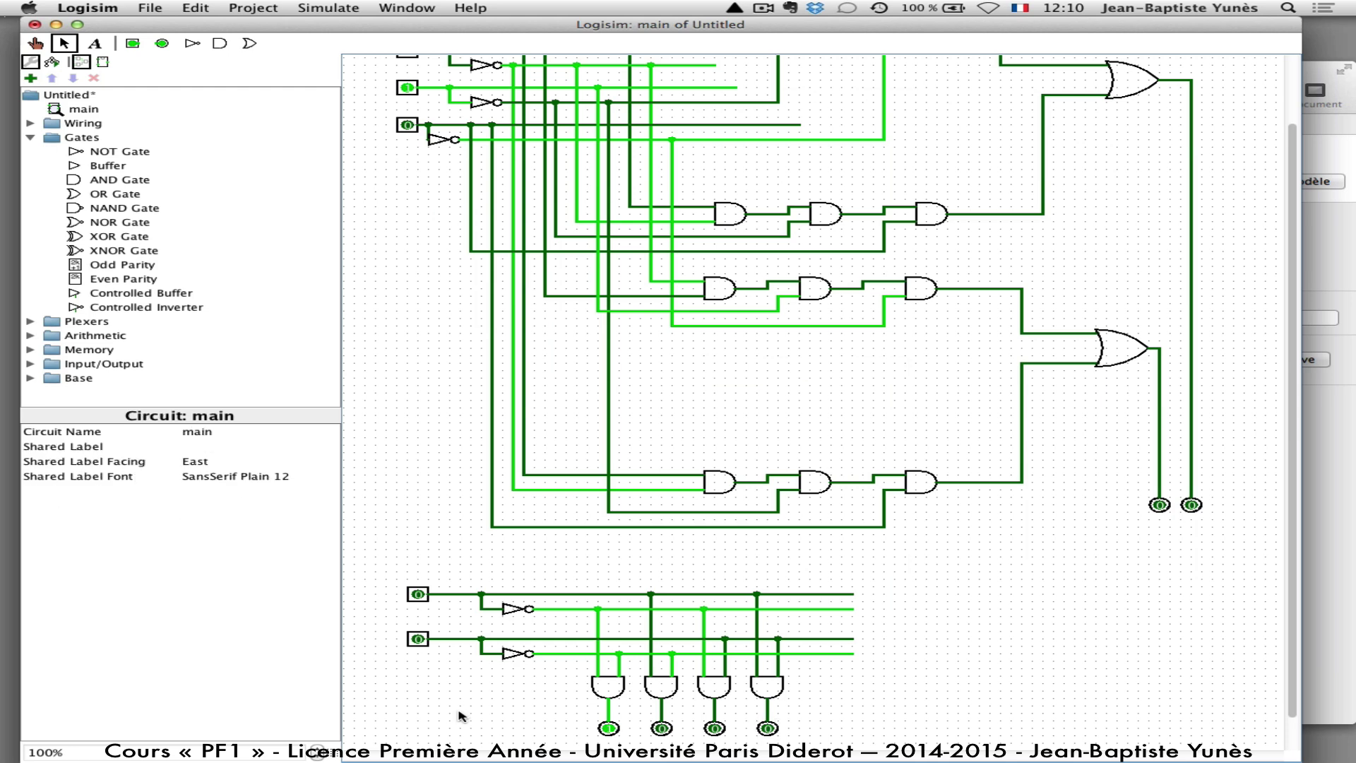
Test the decoder by toggling its inputs: first to 1 and back to 0, second to 1, then both at 1.
left_click(39, 43)
mouse_move(1298, 758)
left_mouse_down()
mouse_move(1207, 747)
mouse_move(1287, 757)
left_mouse_up()
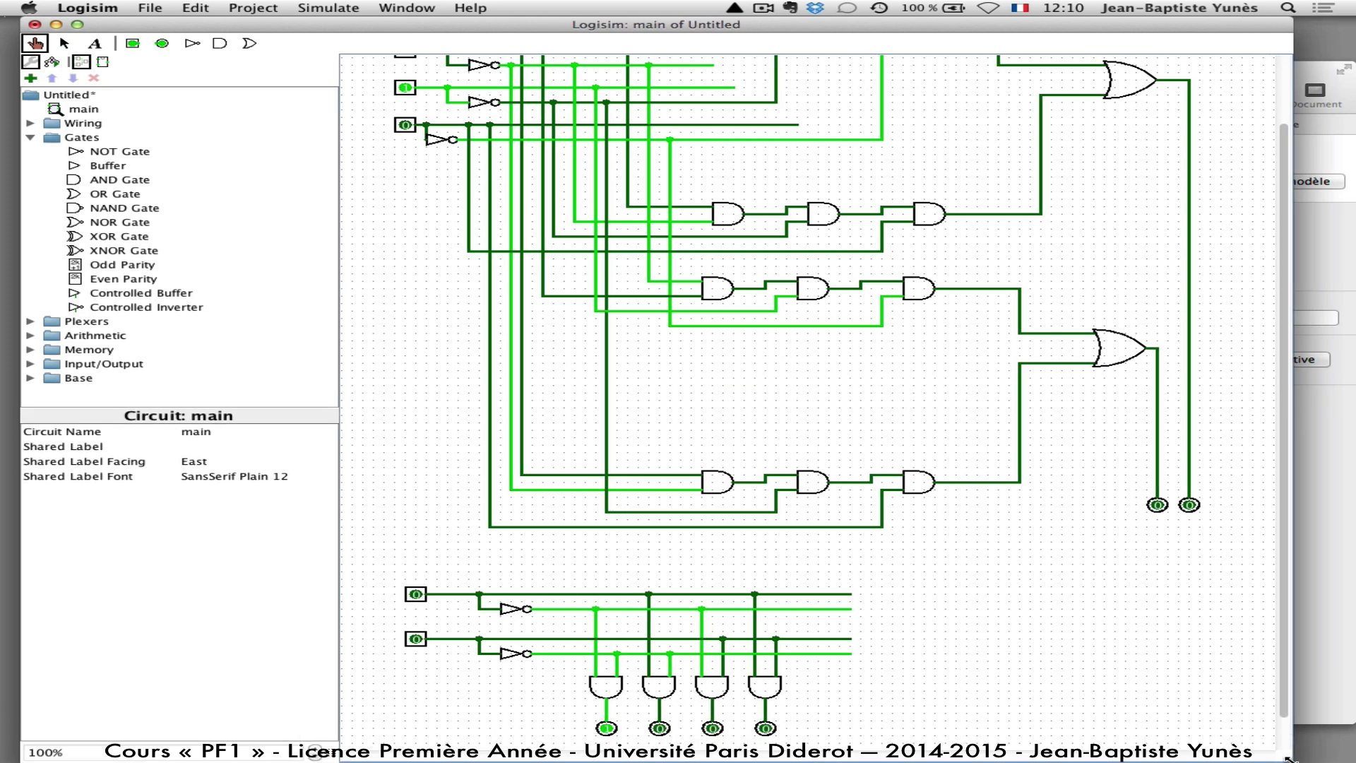
left_click(416, 594)
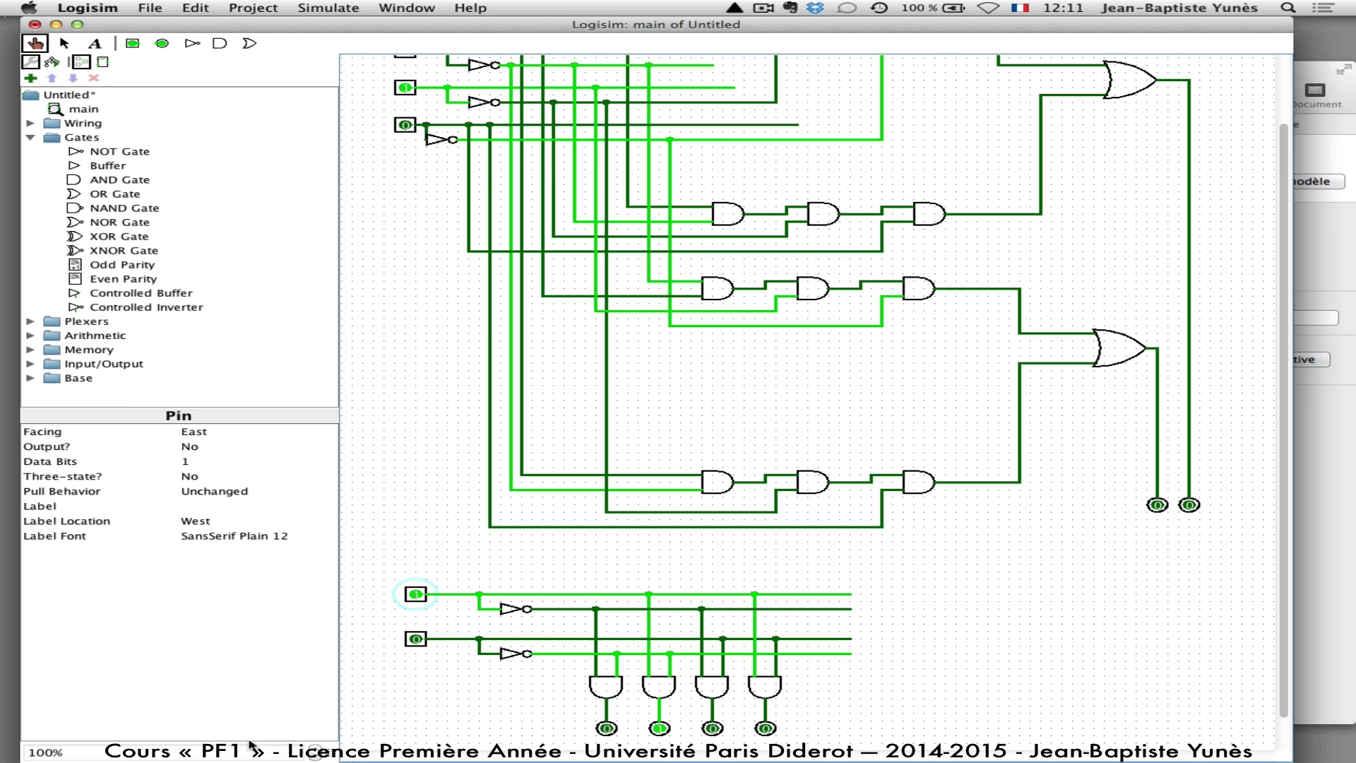
left_click(416, 594)
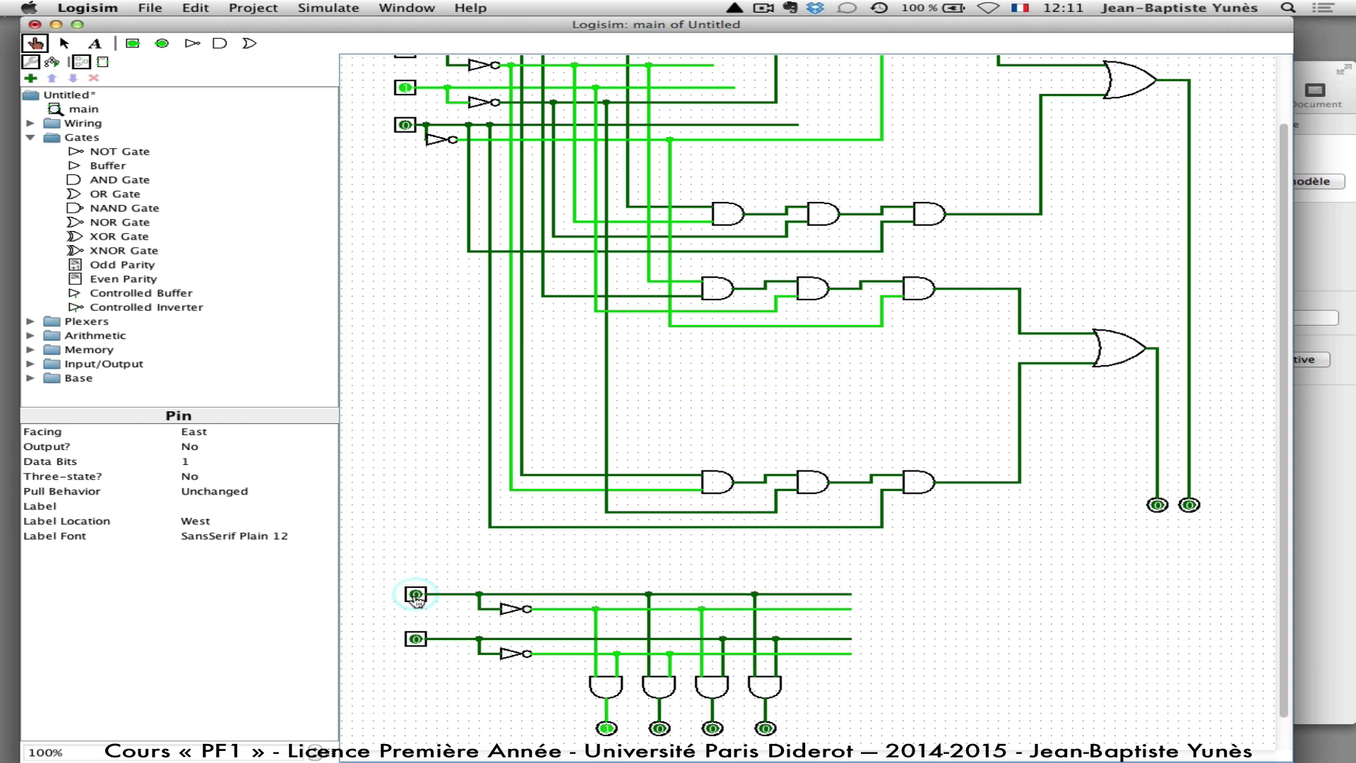
left_click(416, 639)
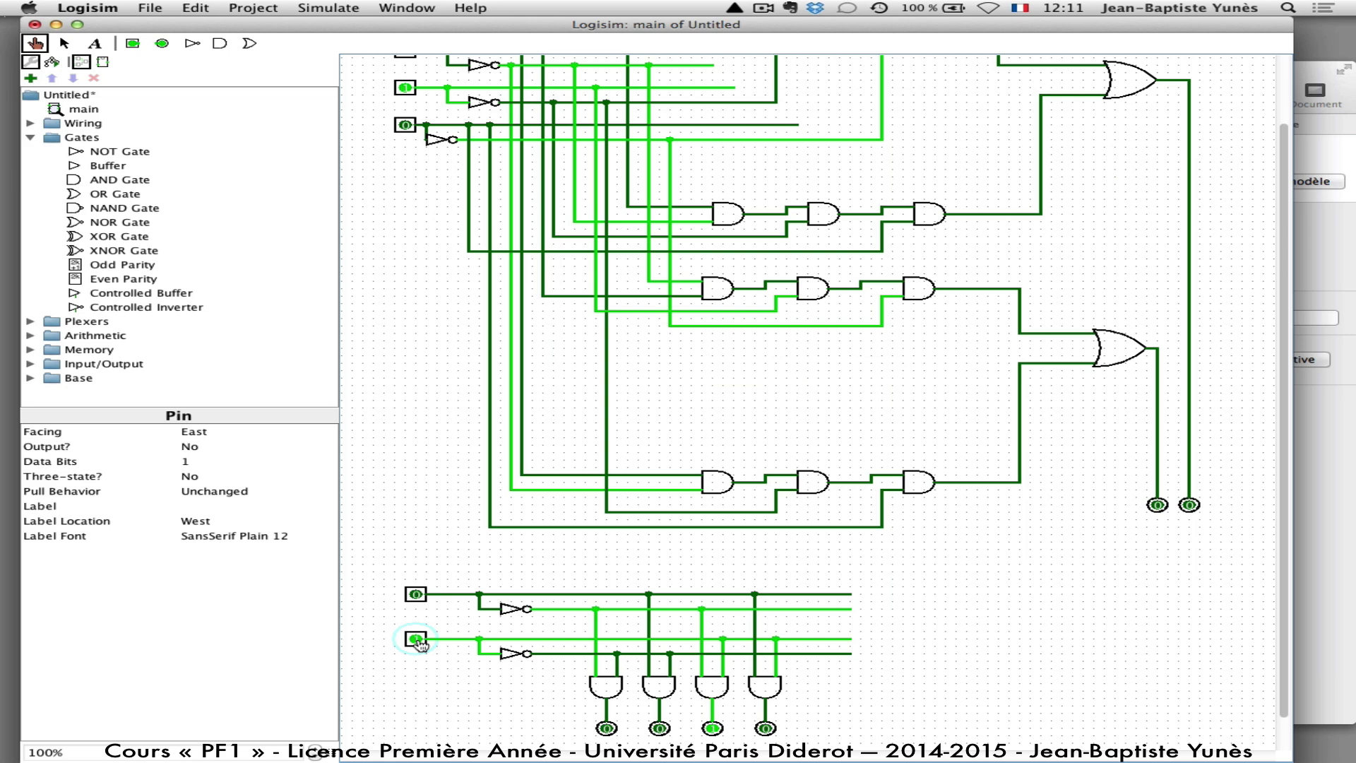
left_click(416, 594)
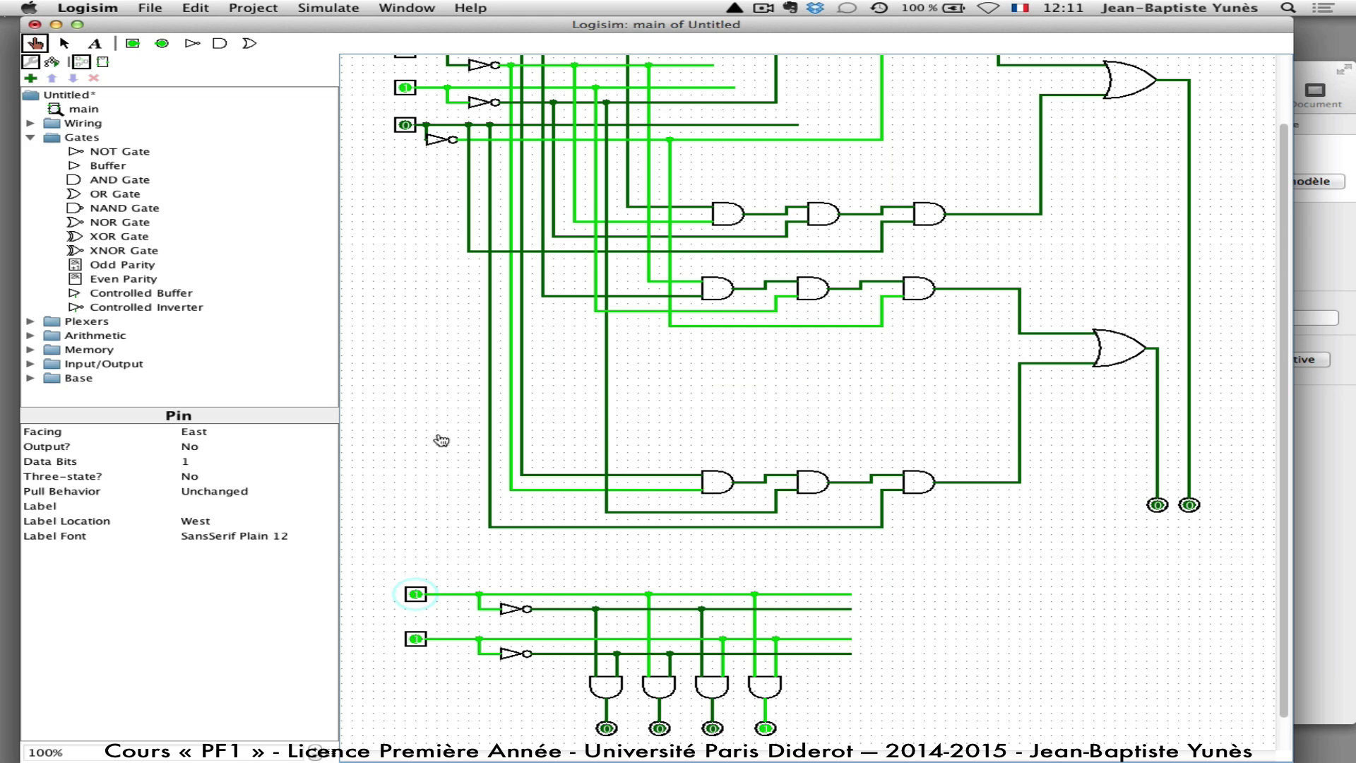
Move the encoder's lowest row of AND gates together with its two output pins upward, closer to the rest of the encoder.
left_click(65, 45)
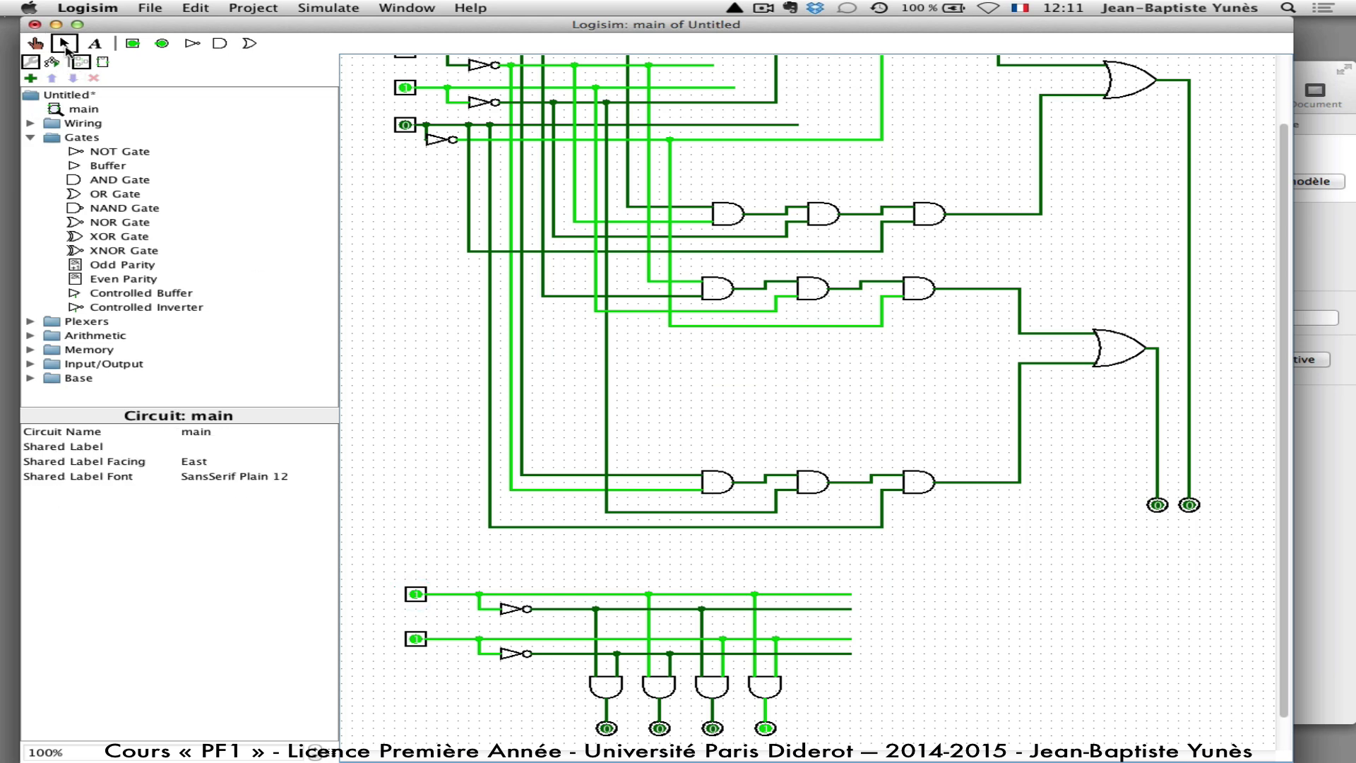
left_click_drag(420, 412, 1178, 552)
left_click_drag(814, 482, 823, 386)
Select the entire decoder circuit and move it to the right, below the encoder.
left_click_drag(362, 559, 907, 751)
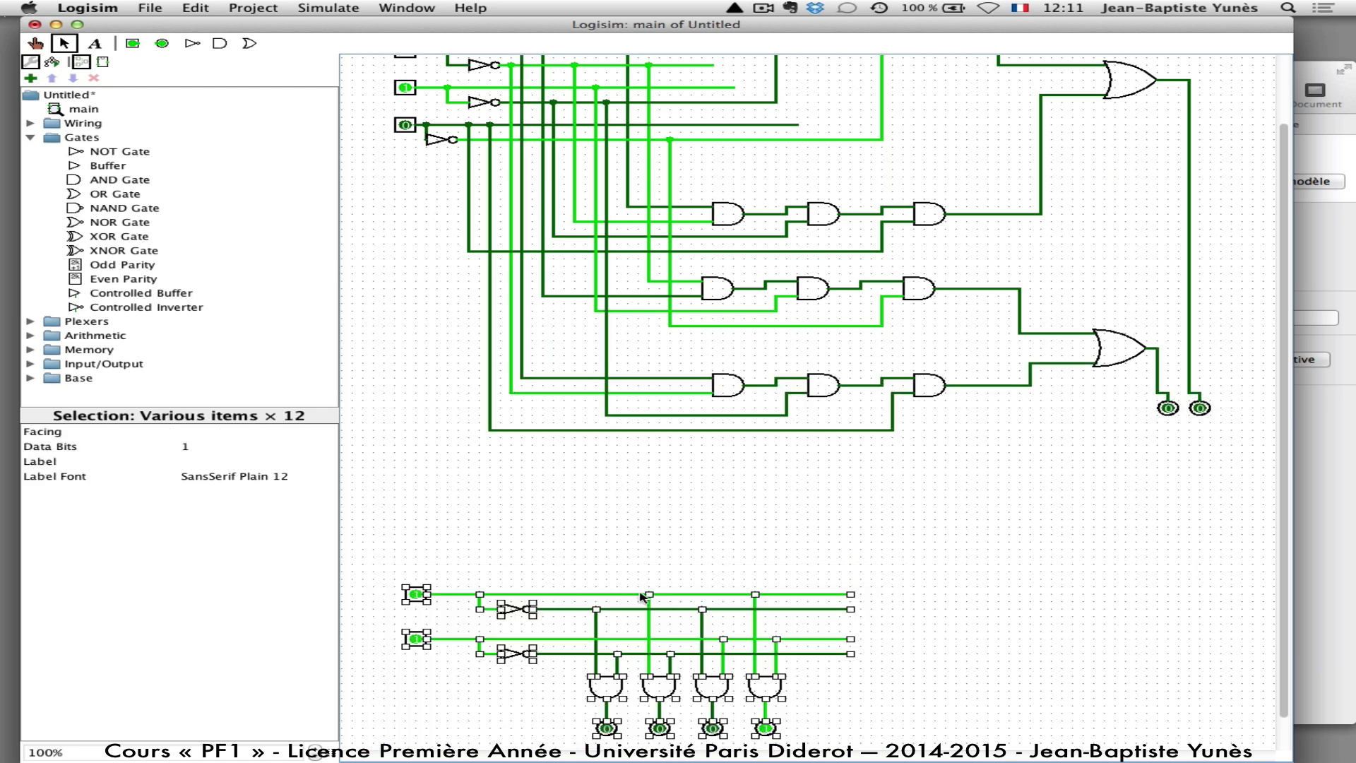
mouse_move(645, 609)
left_mouse_down()
mouse_move(659, 578)
mouse_move(805, 520)
mouse_move(859, 540)
left_mouse_up()
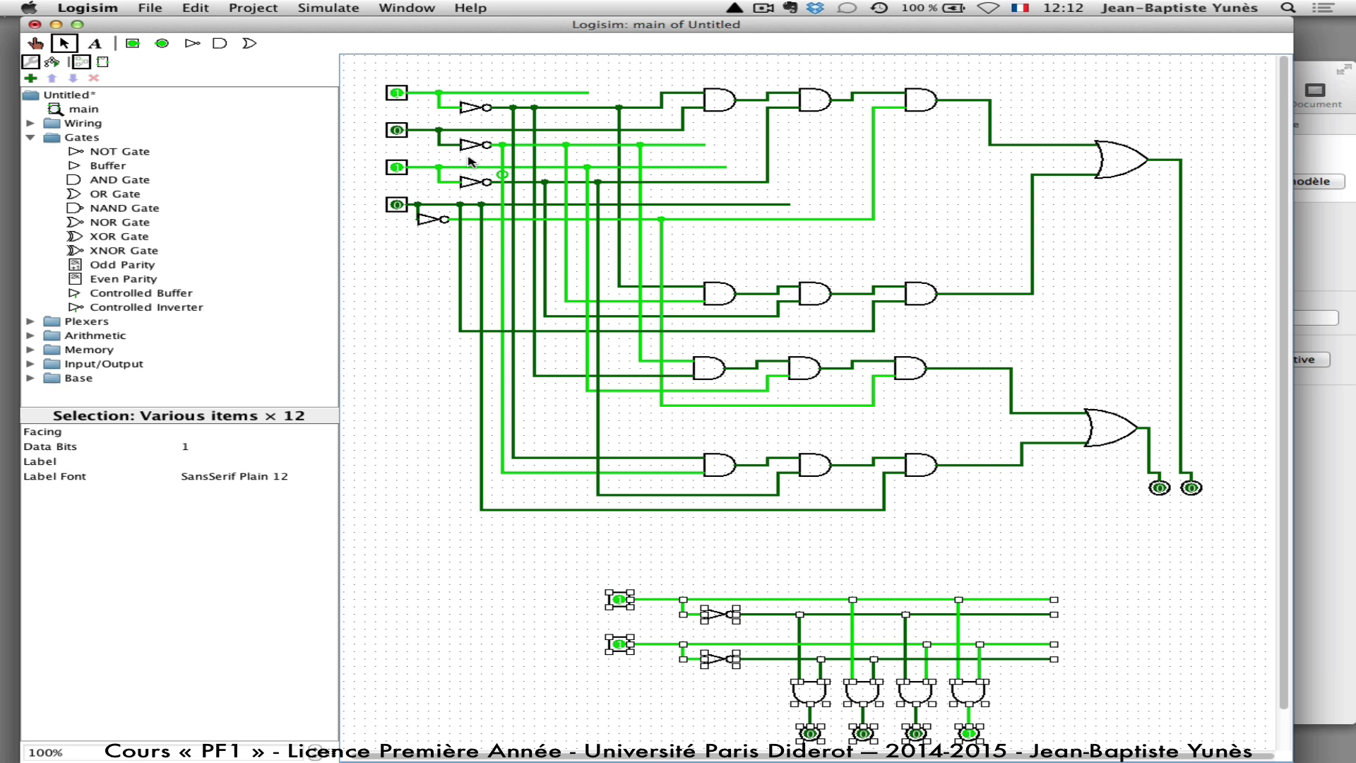
left_click(1057, 511)
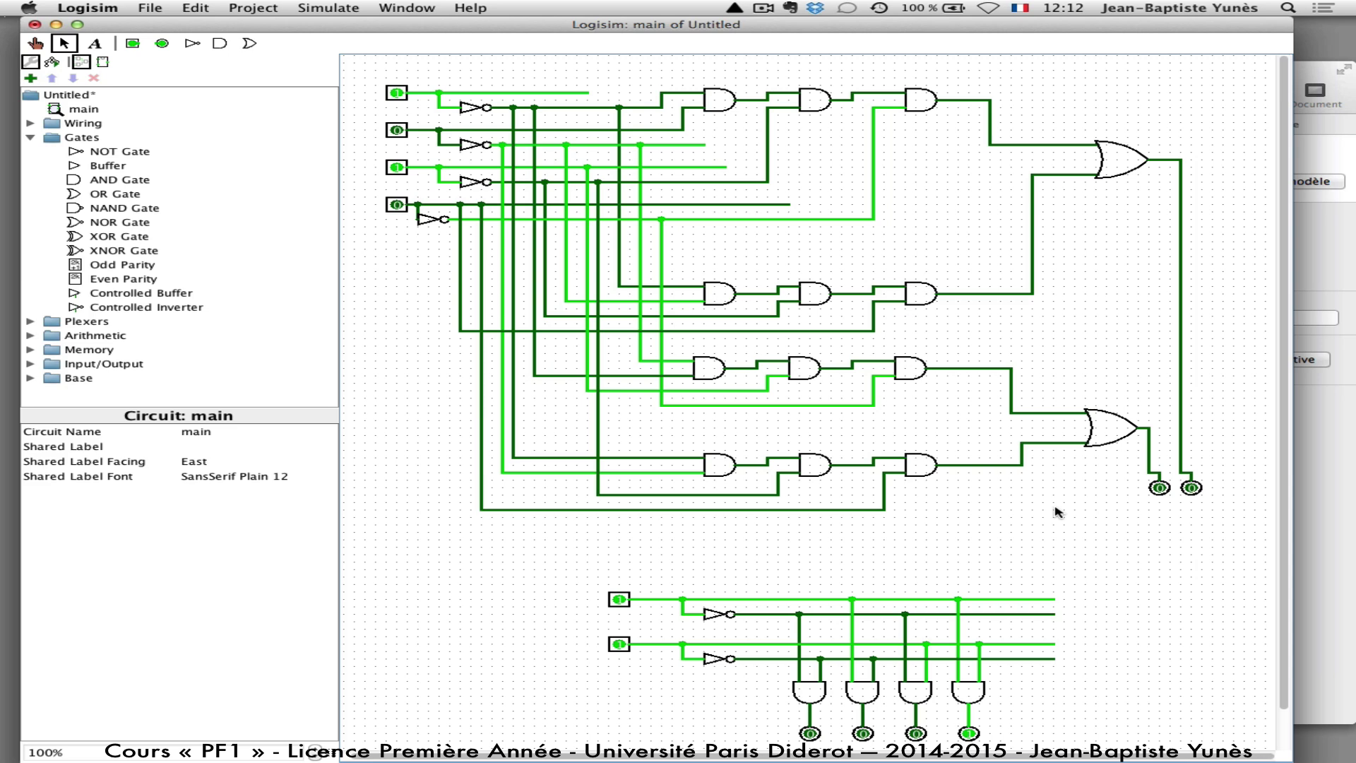
Delete the encoder's two output pins and the decoder's two input pins.
left_click(1159, 489)
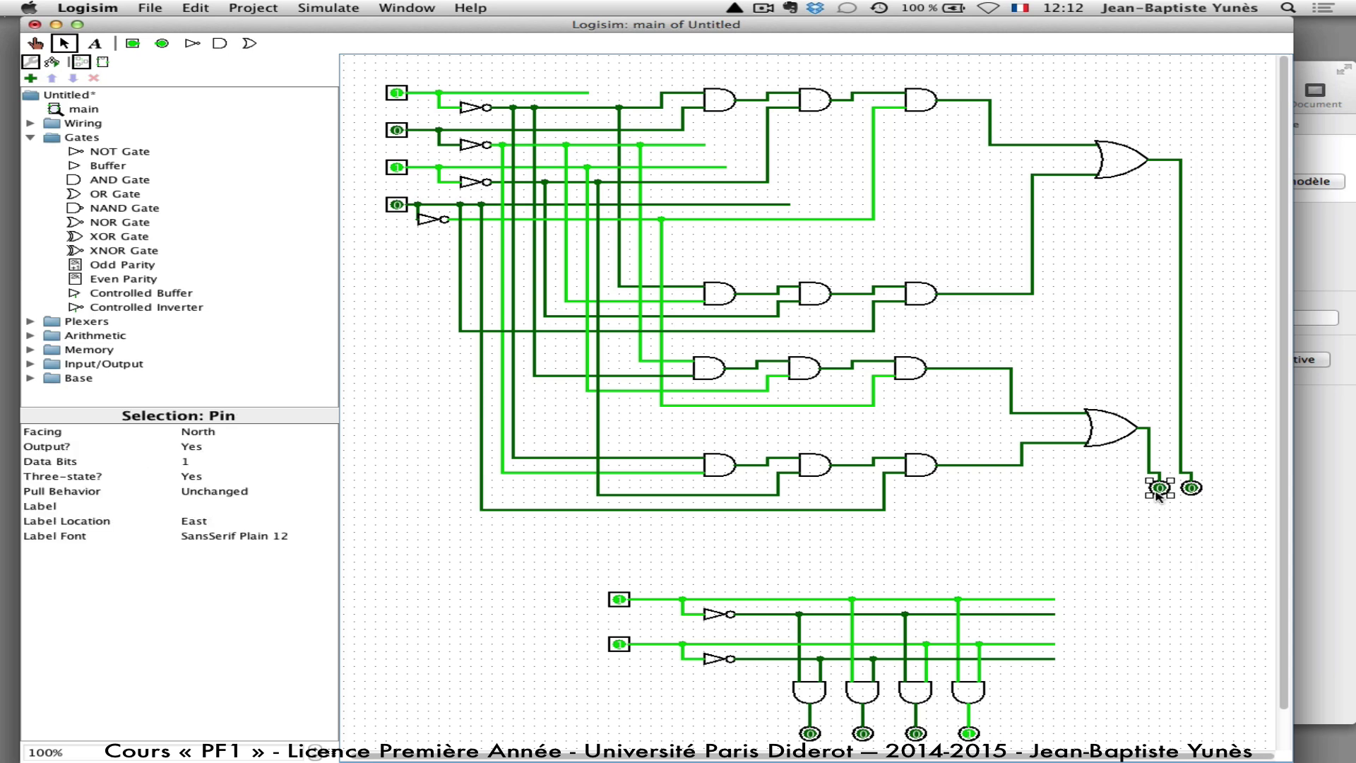
key("Delete")
left_click(1191, 487)
key("Delete")
left_click(619, 644)
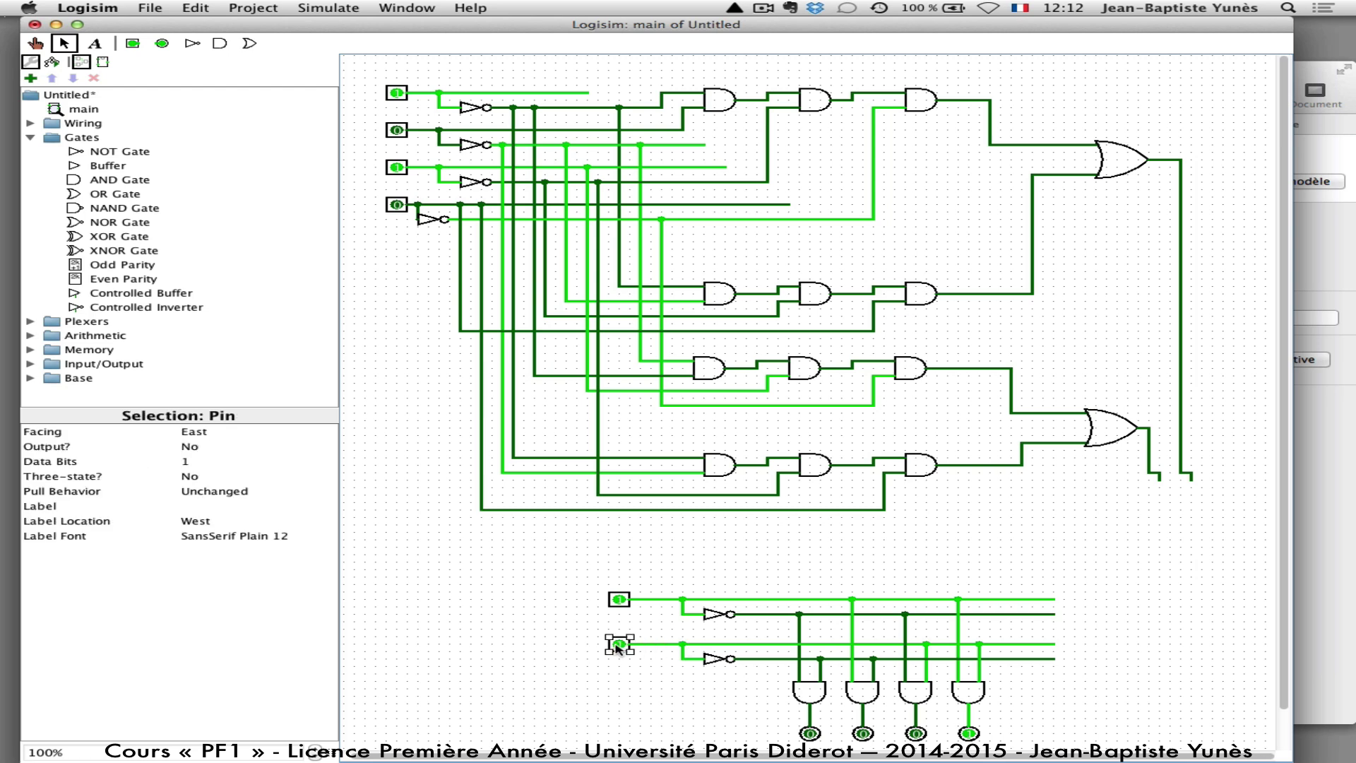
key("Delete")
left_click(619, 599)
key("Delete")
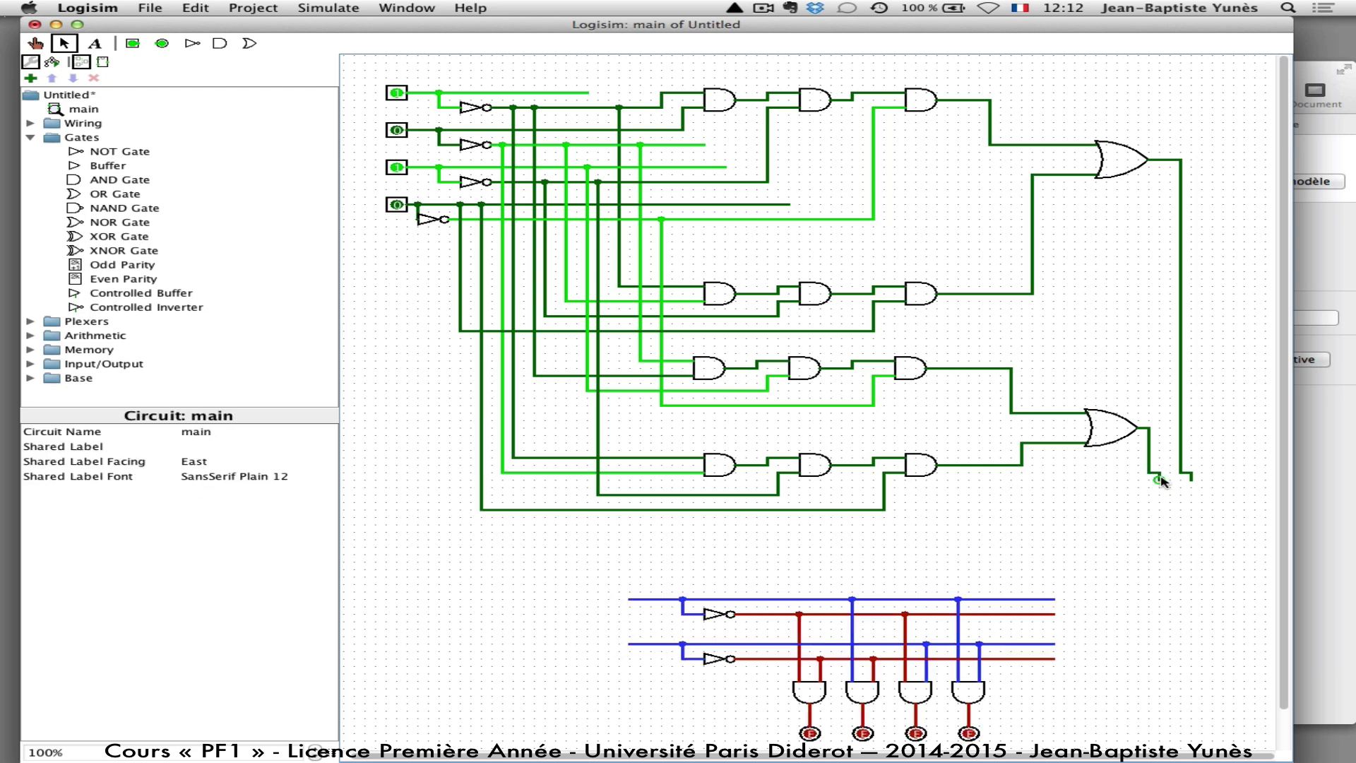
Wire the lower OR gate's output to the decoder's second input line and the upper OR gate's output to its first.
left_click_drag(1160, 480, 629, 643)
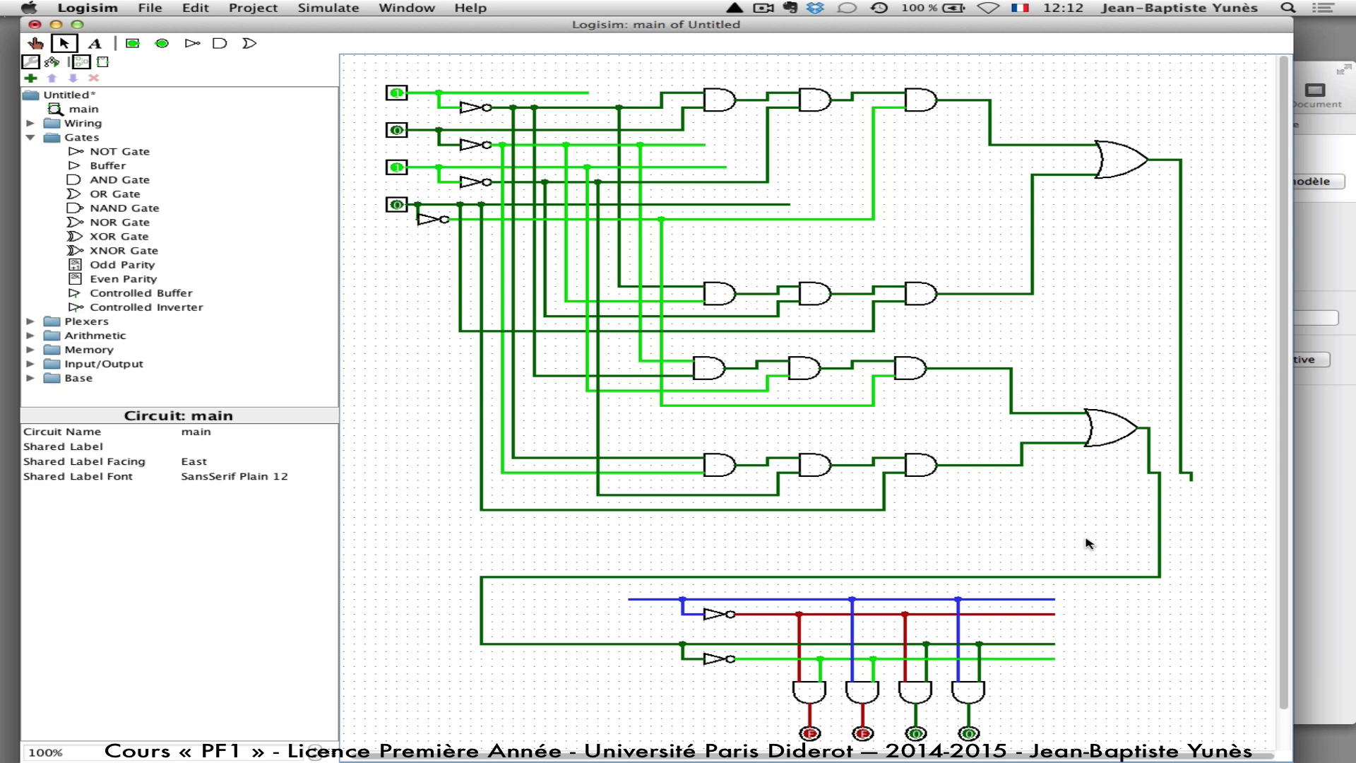
mouse_move(1191, 479)
left_mouse_down()
mouse_move(1192, 547)
mouse_move(523, 554)
mouse_move(526, 606)
mouse_move(628, 599)
left_mouse_up()
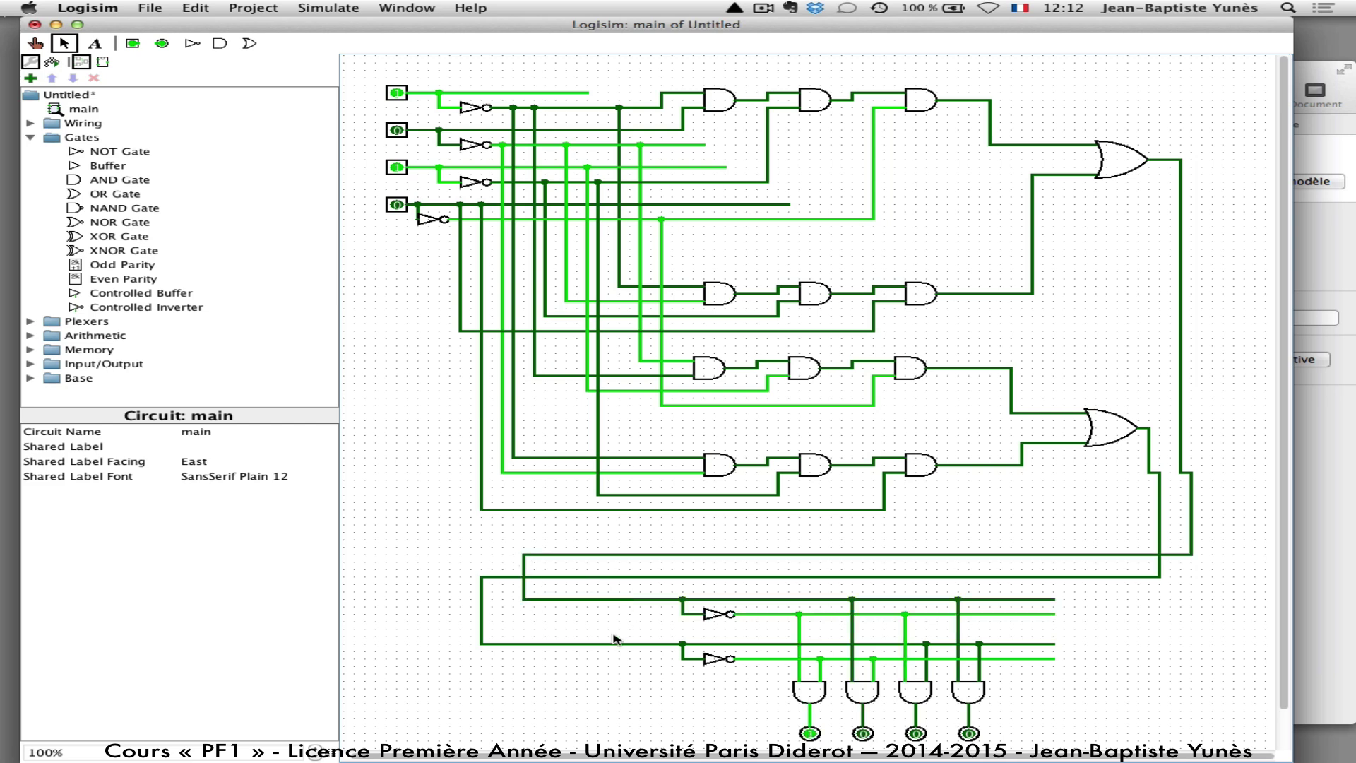
Test the combined encoder and decoder by resetting all inputs to 0, then setting the second, third and fourth inputs to 1 one at a time.
left_click(33, 44)
left_click(397, 167)
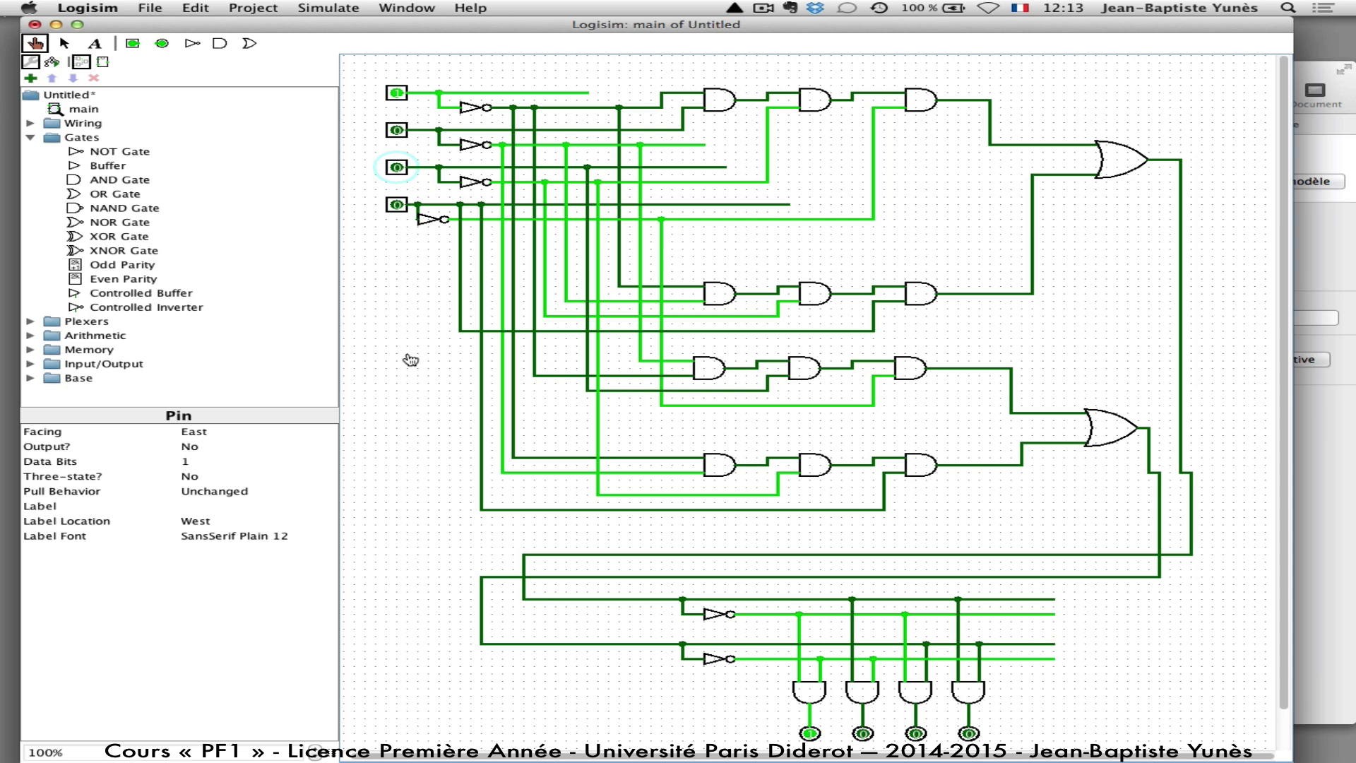
left_click(395, 94)
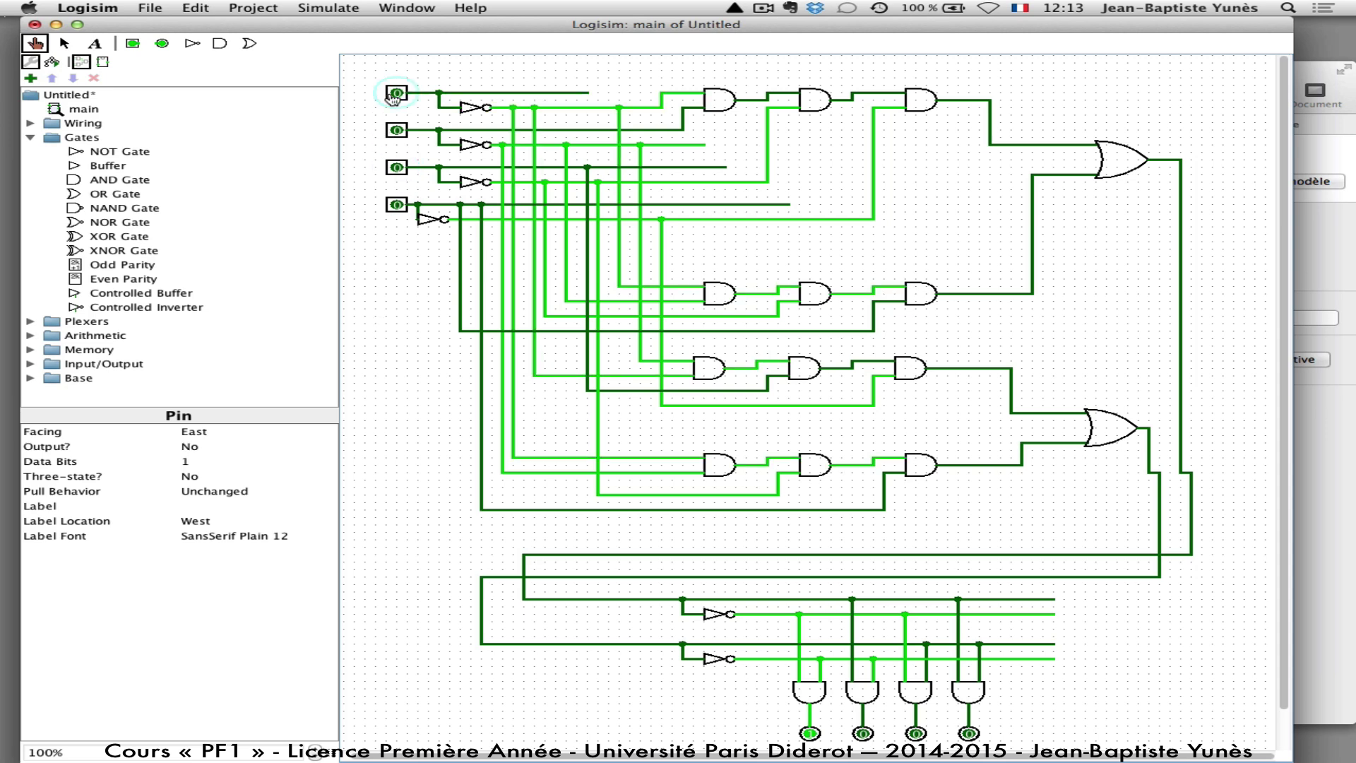
left_click(397, 130)
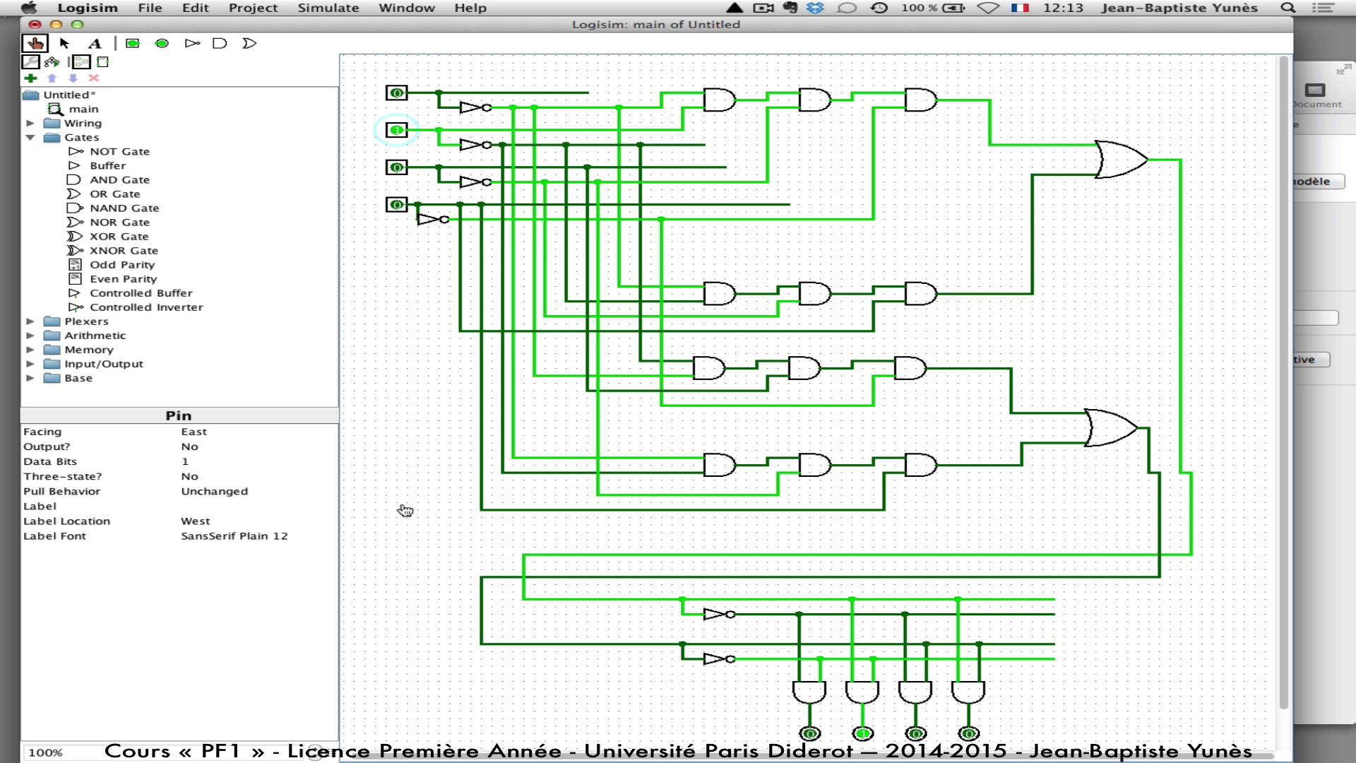
left_click(398, 131)
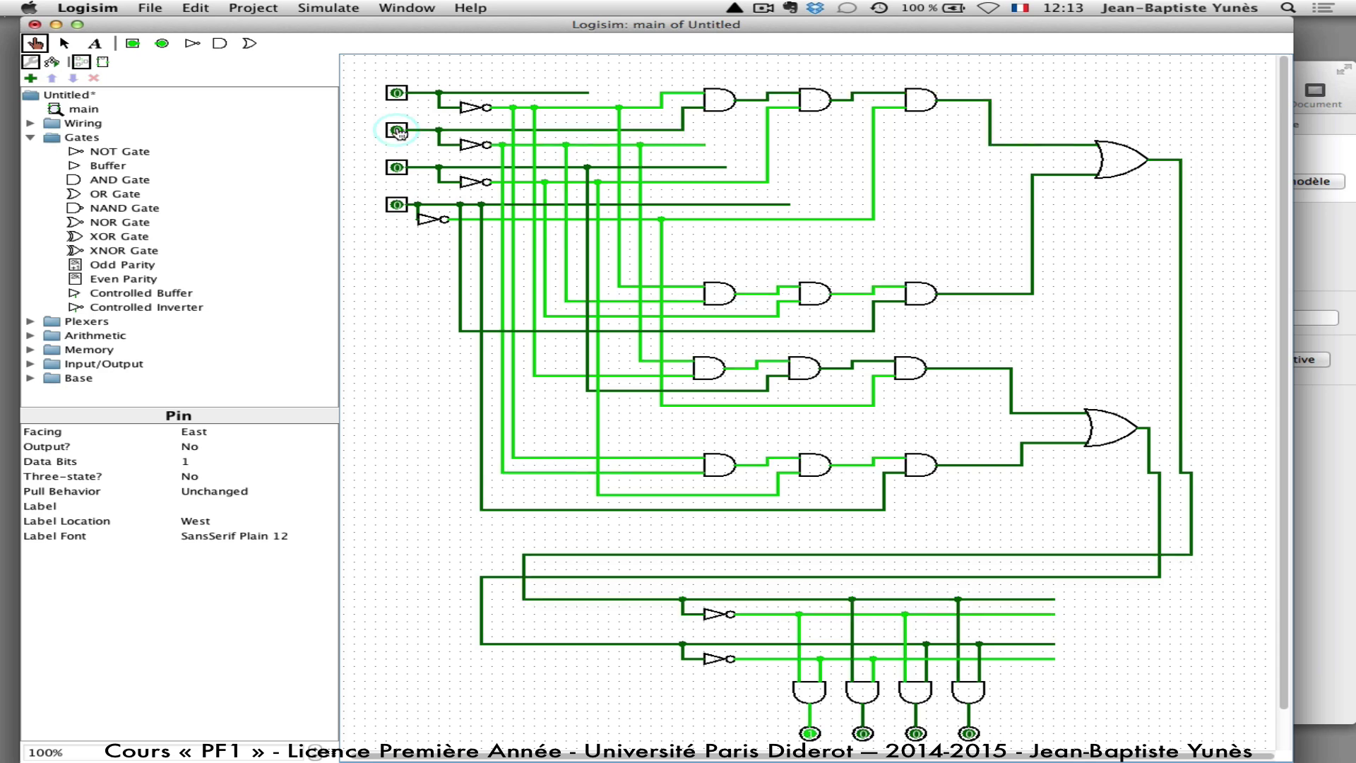
left_click(398, 168)
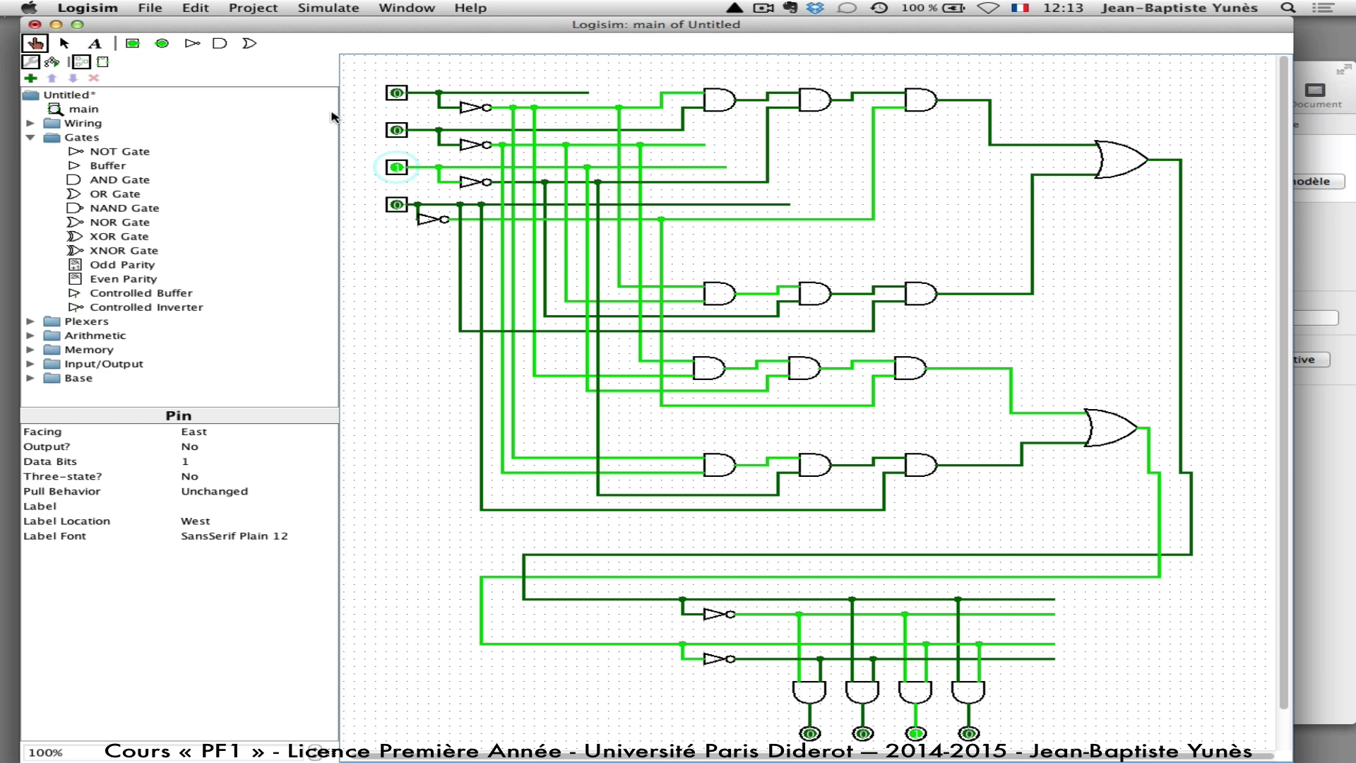
left_click(398, 168)
left_click(397, 205)
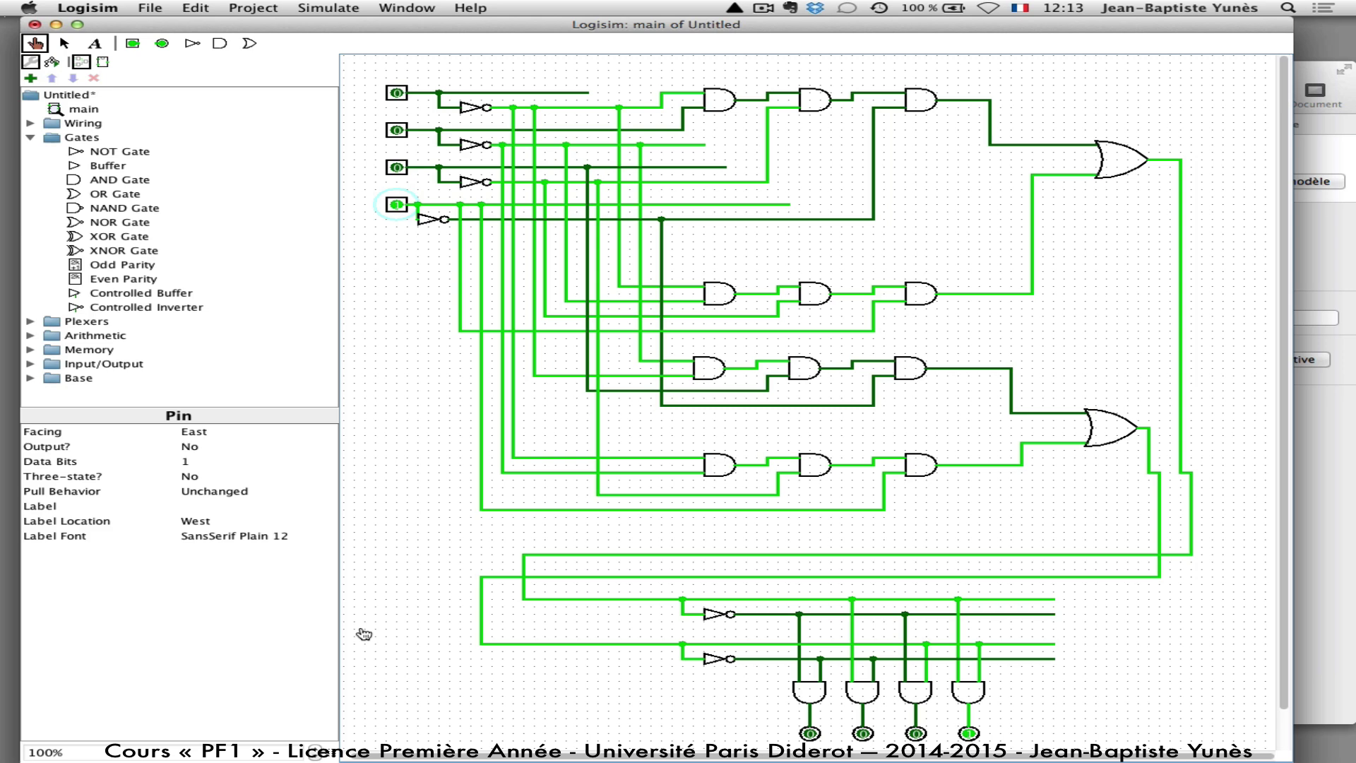
key("super+Tab")
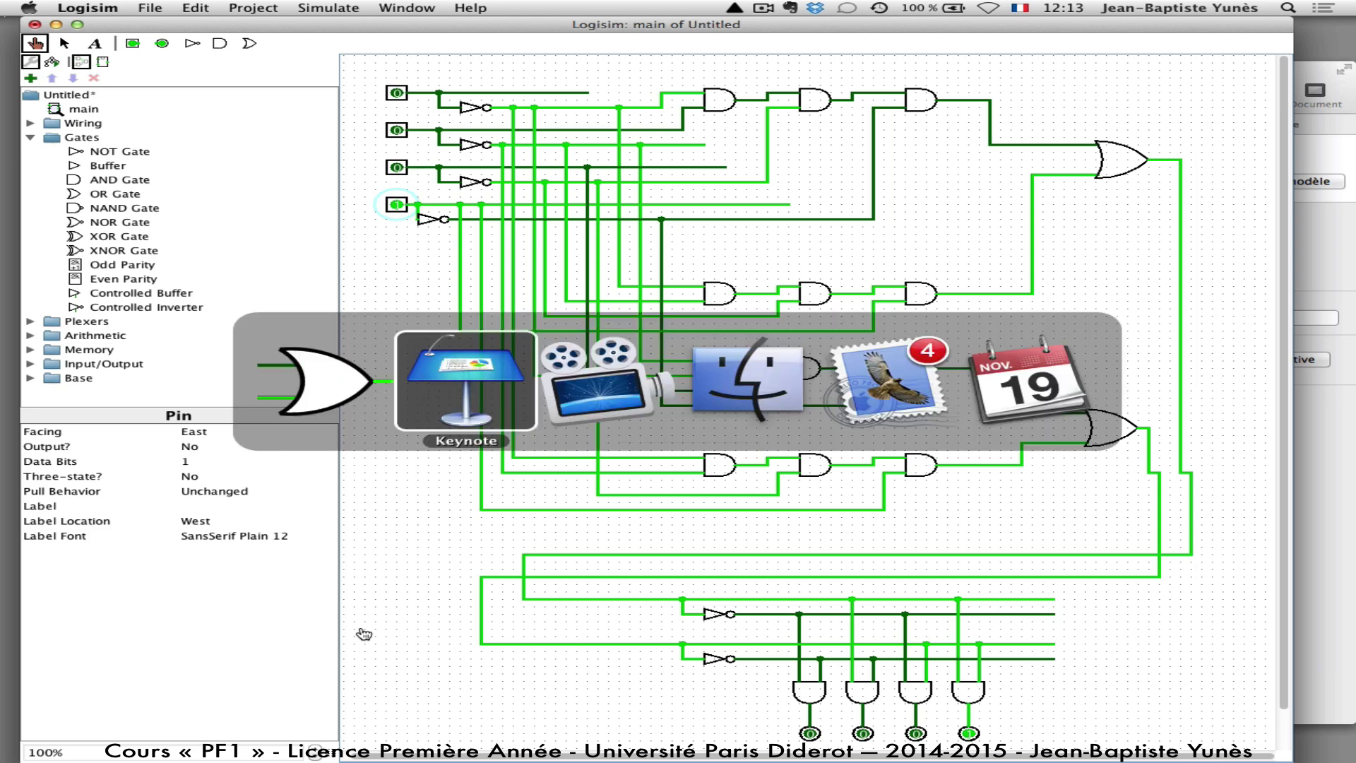
key("super+Tab")
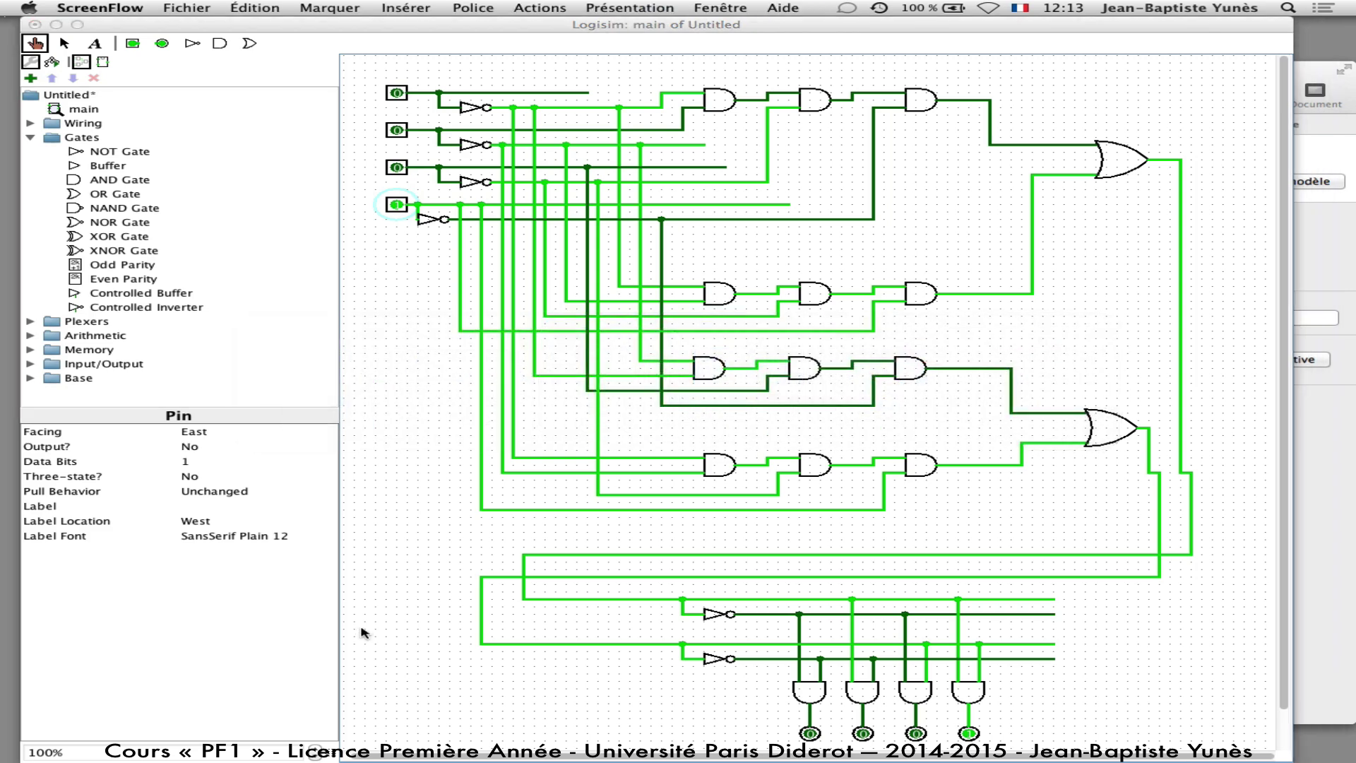
key("super+Tab")
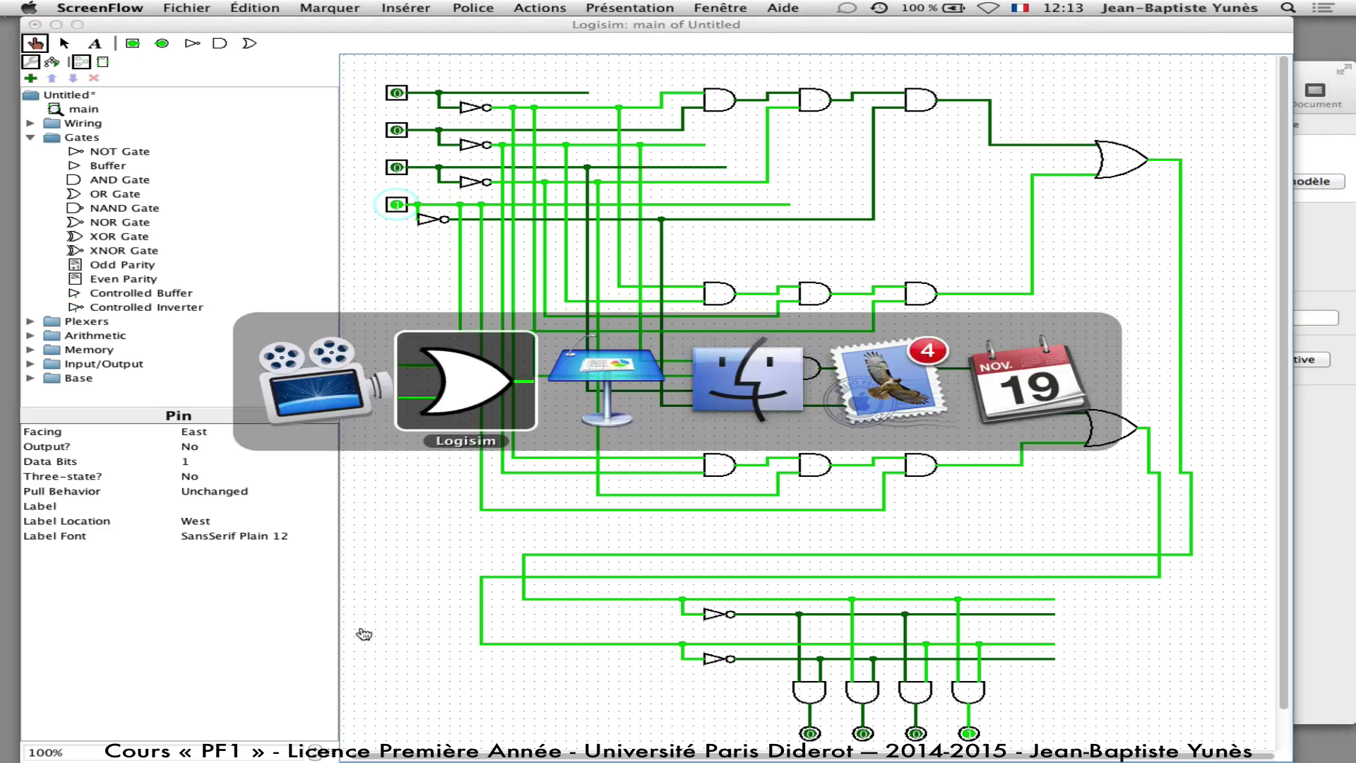